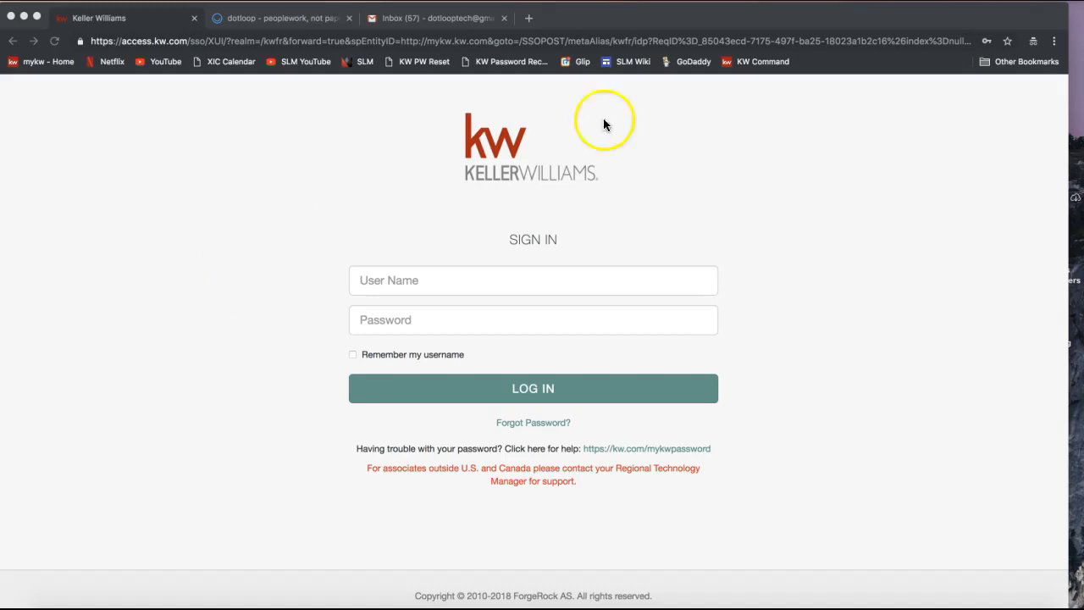
Step: Maximize the browser window showing the Keller Williams sign-in page
{"action": "double_click", "coordinate": [651, 19]}
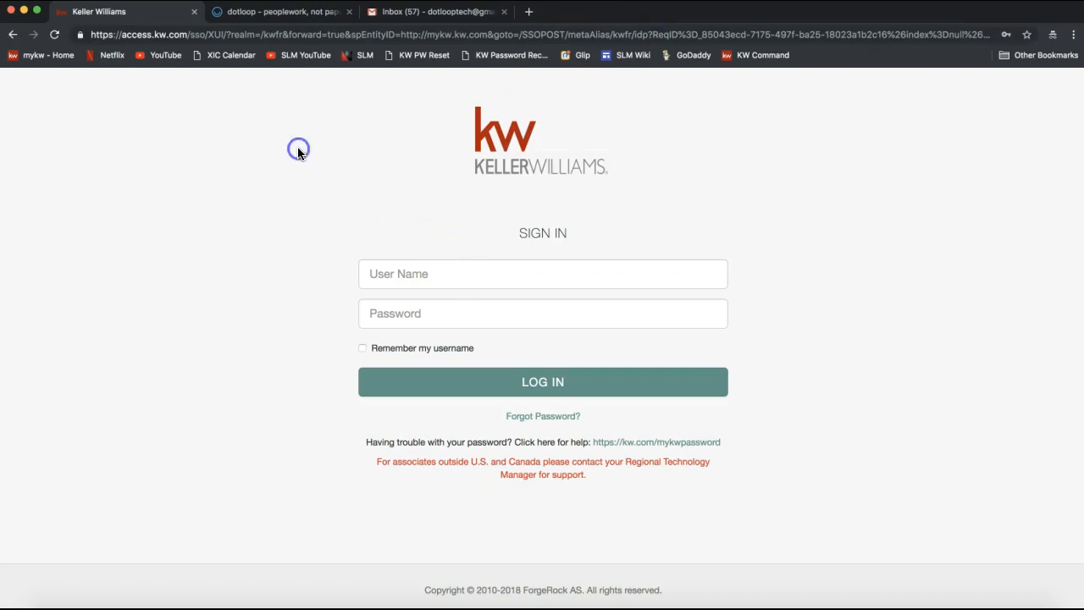
Step: Enter mykw.kw.com as the browser's web address
{"action": "left_click", "coordinate": [204, 35]}
{"action": "type", "text": "myw"}
{"action": "key", "text": "BackSpace"}
{"action": "type", "text": "kw.kw.com"}
{"action": "key", "text": "Delete"}
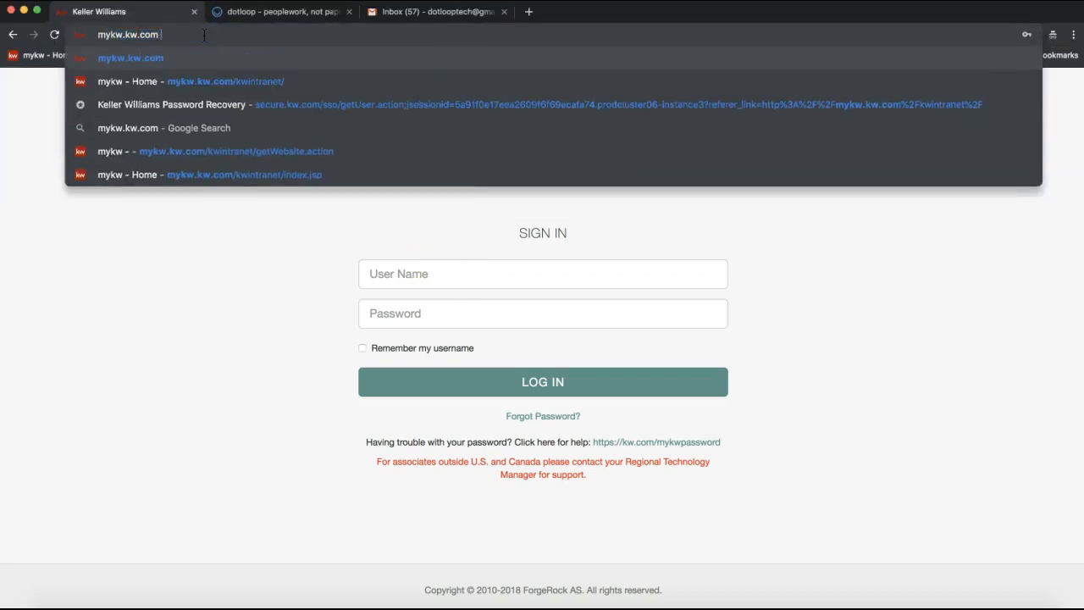
{"action": "left_click_drag", "start_coordinate": [97, 37], "coordinate": [164, 46]}
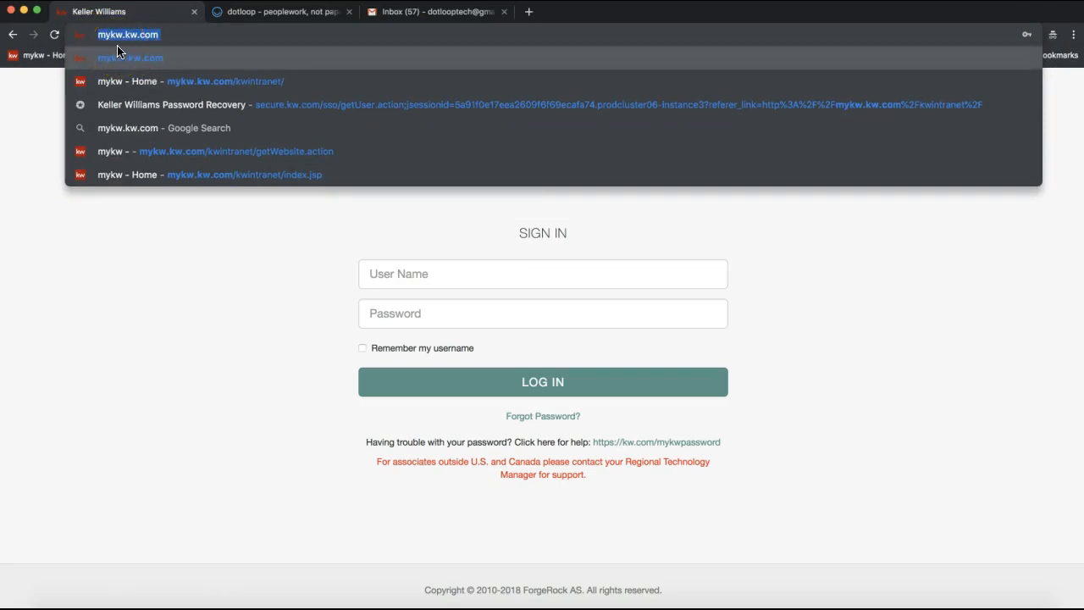
{"action": "left_click", "coordinate": [141, 50]}
{"action": "left_click", "coordinate": [234, 318]}
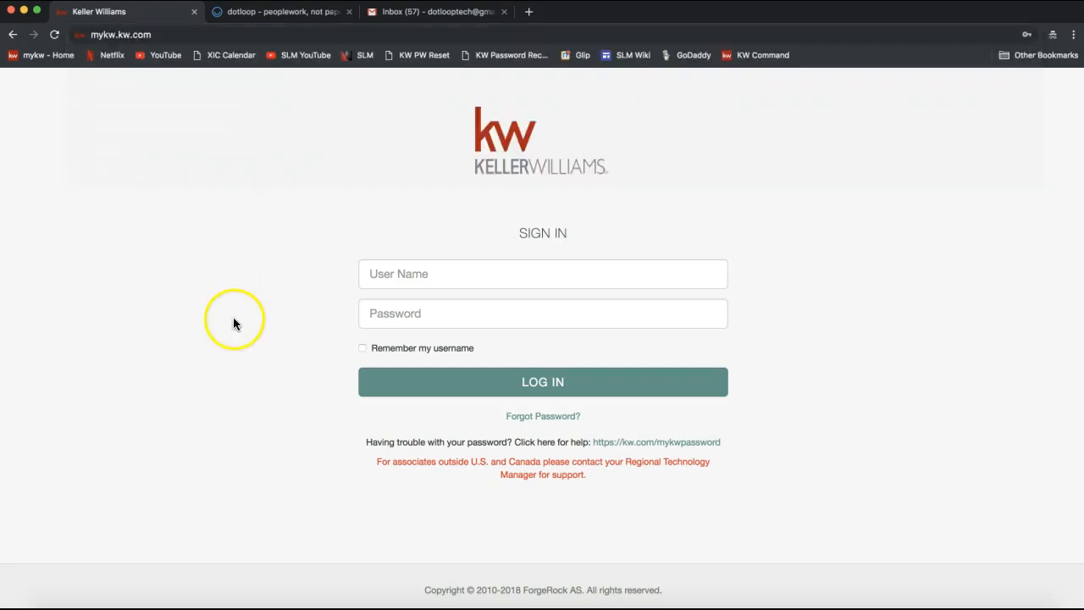
Step: Sign in to Keller Williams with the saved user name and password
{"action": "left_click", "coordinate": [391, 278]}
{"action": "left_click", "coordinate": [398, 302]}
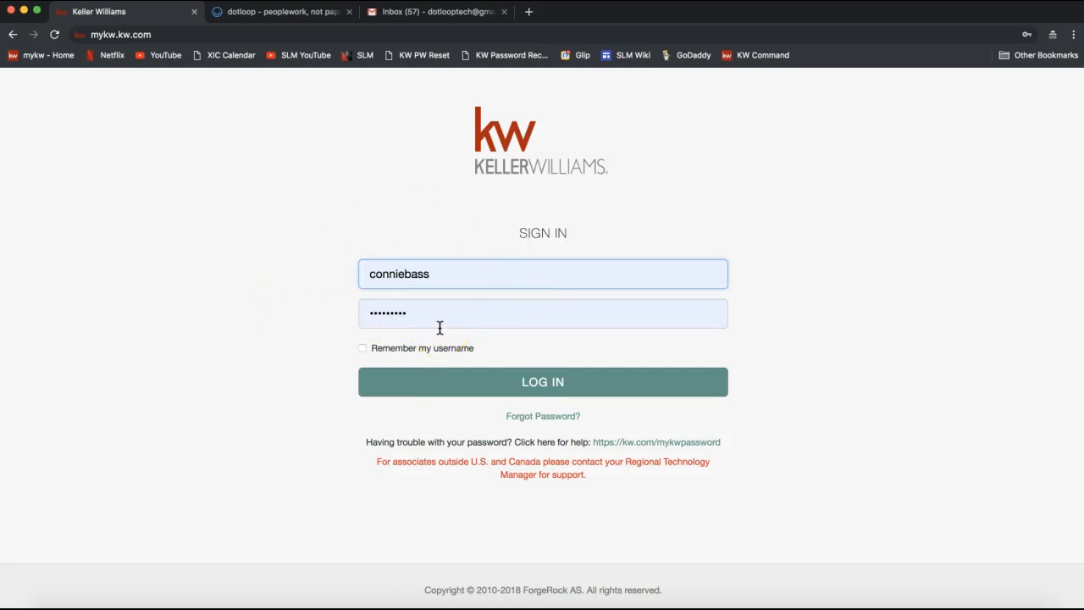
{"action": "left_click", "coordinate": [436, 382]}
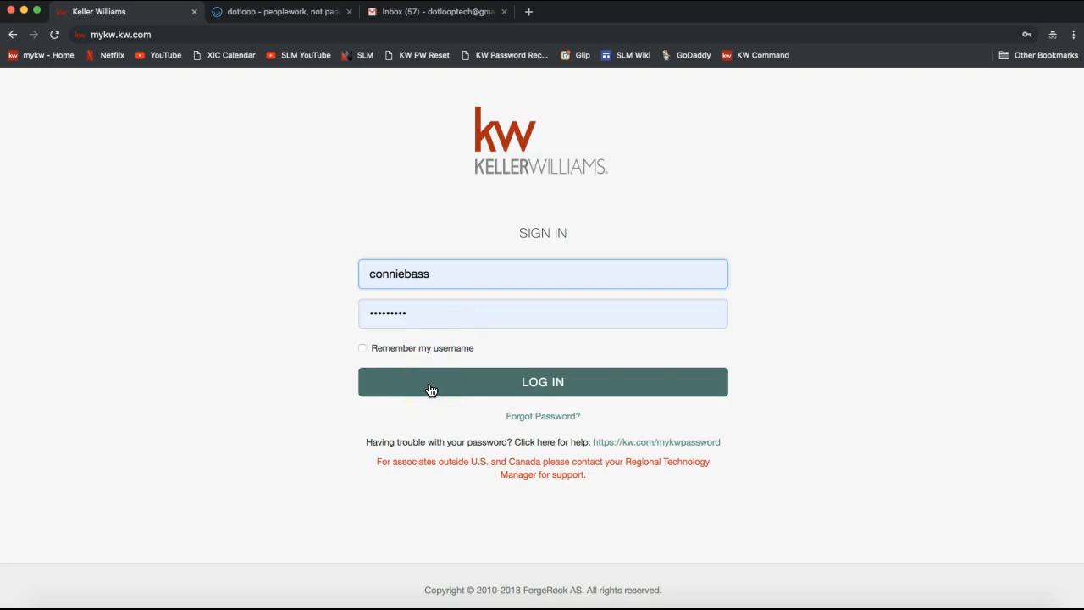
{"action": "left_click", "coordinate": [430, 388]}
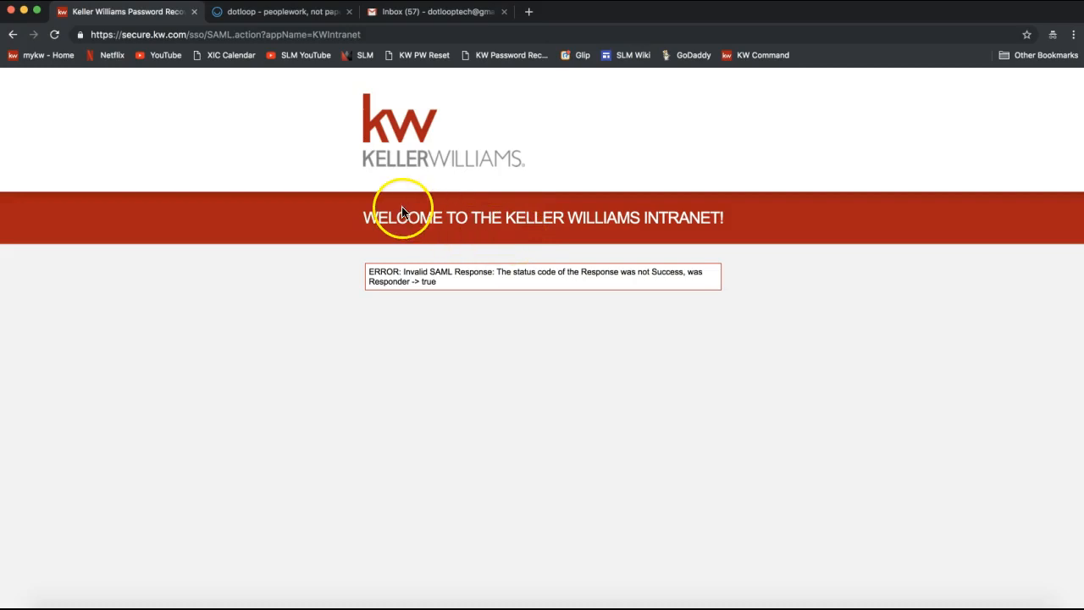
Step: After the SAML error, re-enter mykw.kw.com to load the intranet
{"action": "left_click", "coordinate": [180, 34]}
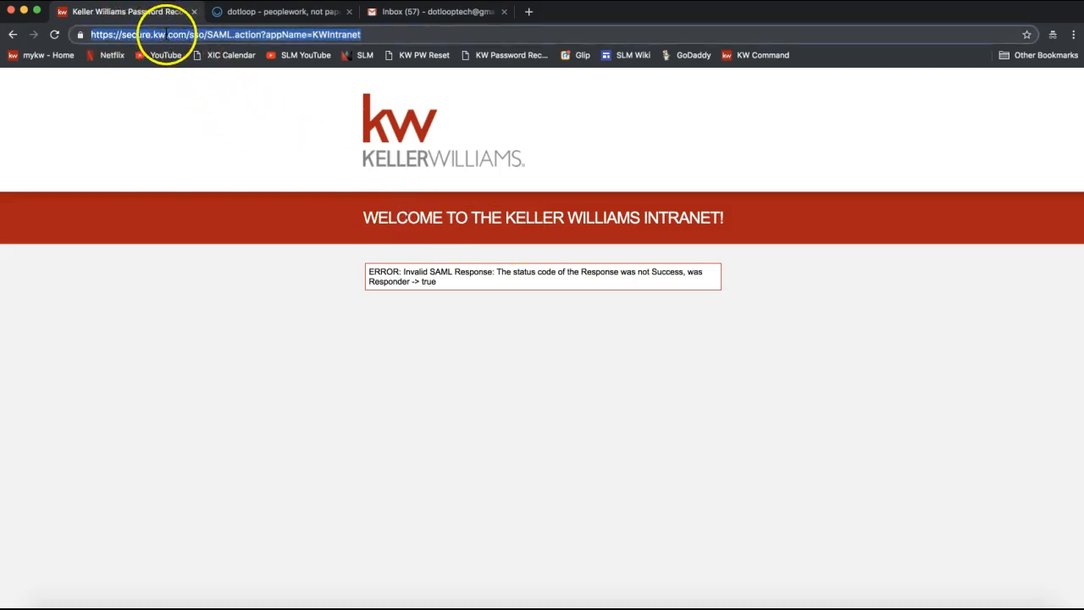
{"action": "type", "text": "mykw.wk"}
{"action": "key", "text": "BackSpace"}
{"action": "key", "text": "BackSpace"}
{"action": "type", "text": "kw.com"}
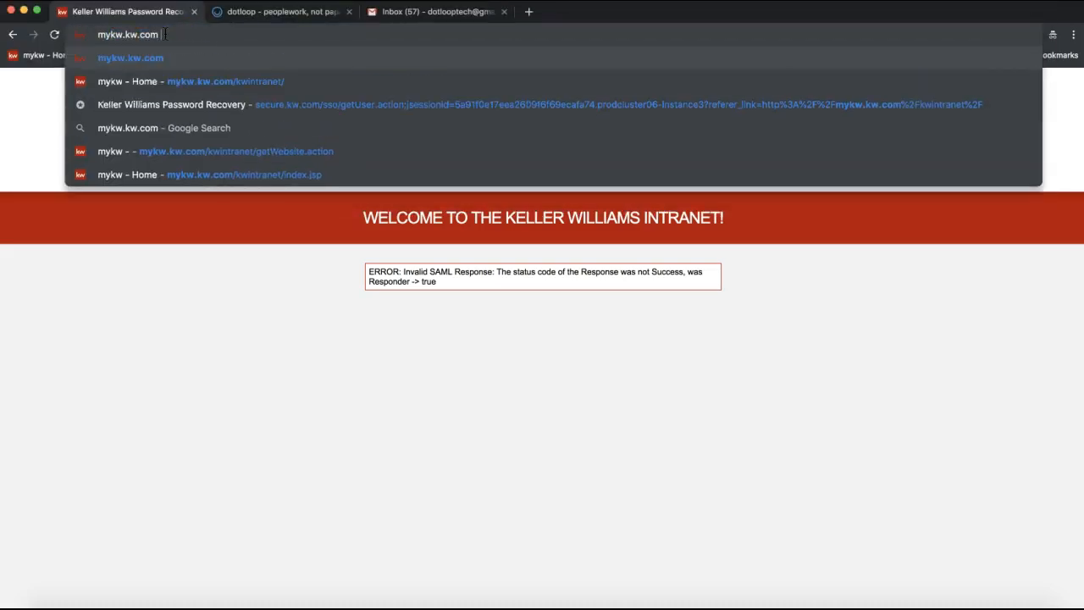
{"action": "key", "text": "Return"}
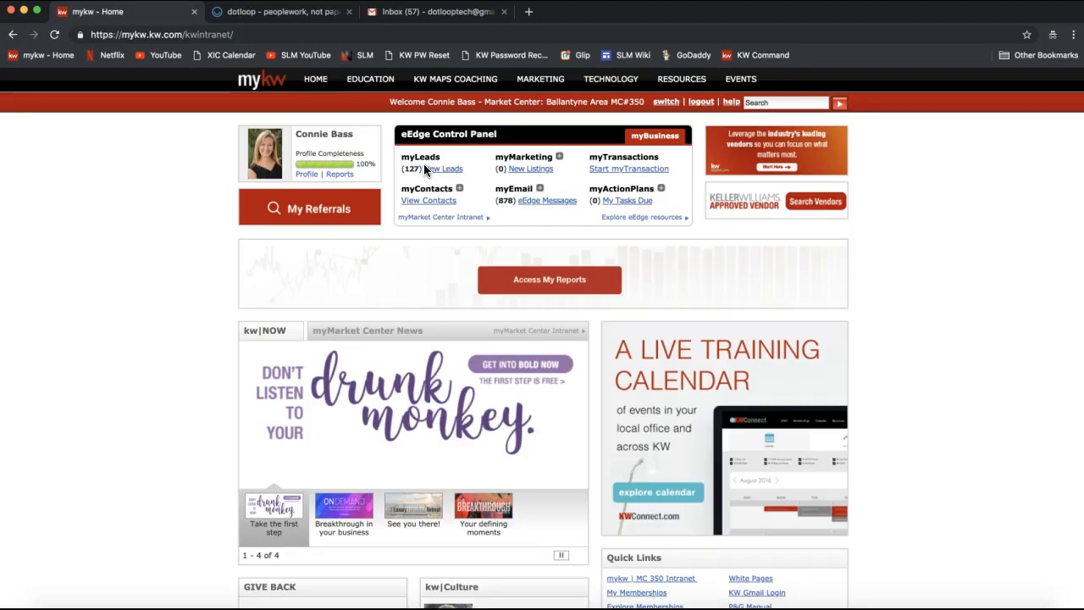
Step: Mark the myTransactions heading in the eEdge Control Panel
{"action": "double_click", "coordinate": [615, 156]}
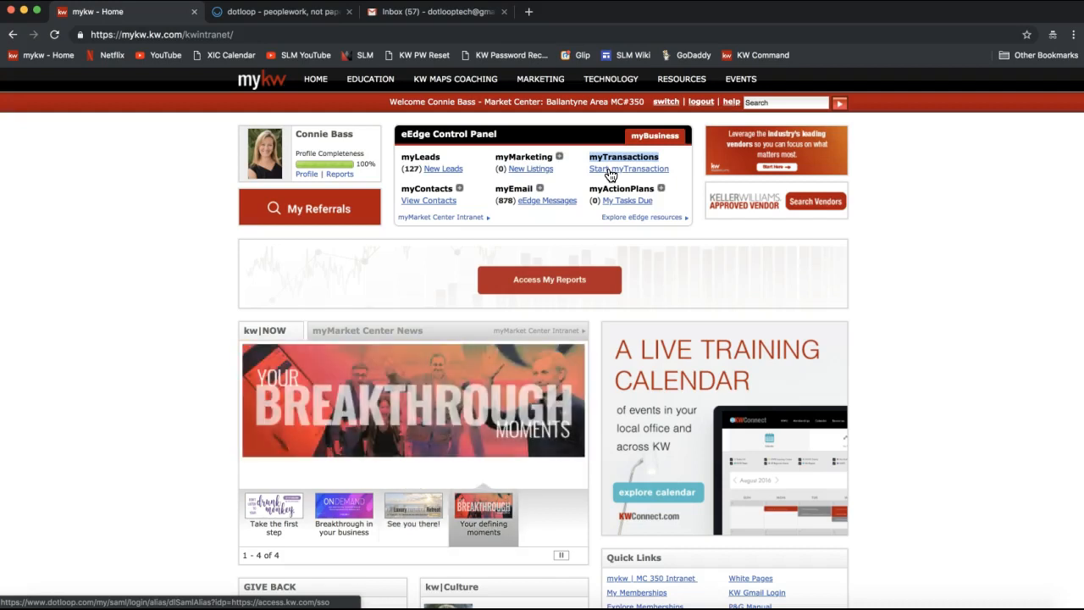
Step: Switch to the dotloop Loops page
{"action": "left_click", "coordinate": [282, 17]}
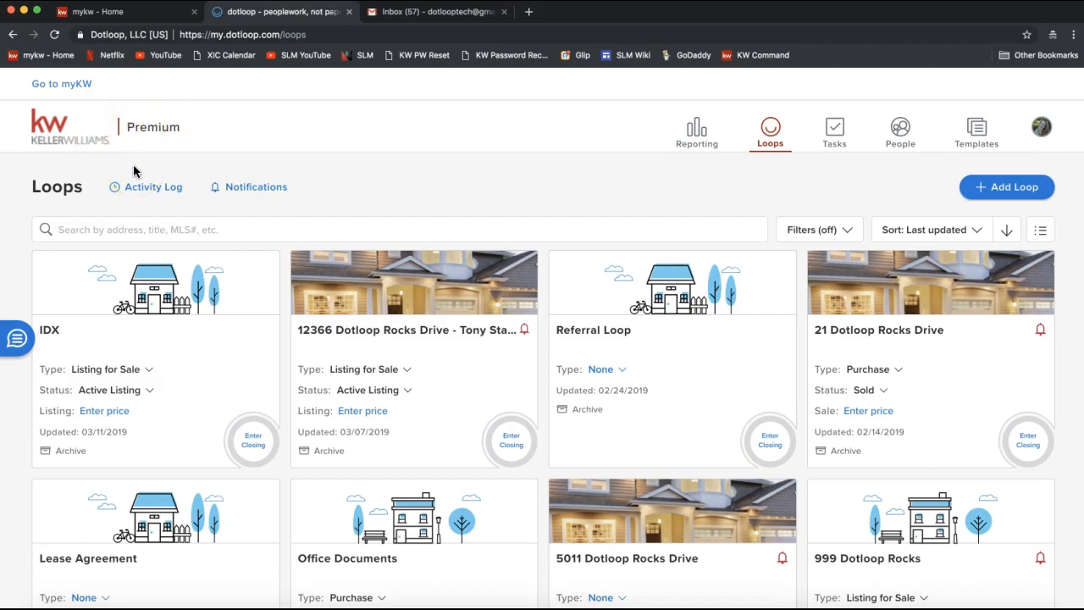
Step: Post the support e-mail address to Everyone in the join.me chat, then close the chat
{"action": "left_click", "coordinate": [690, 606]}
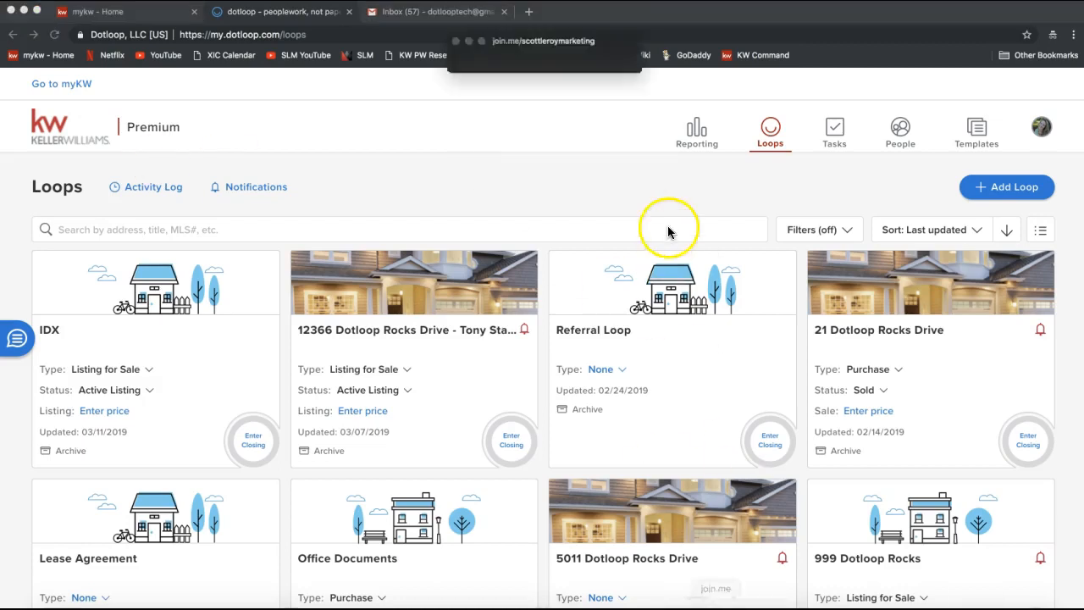
{"action": "left_click", "coordinate": [508, 37]}
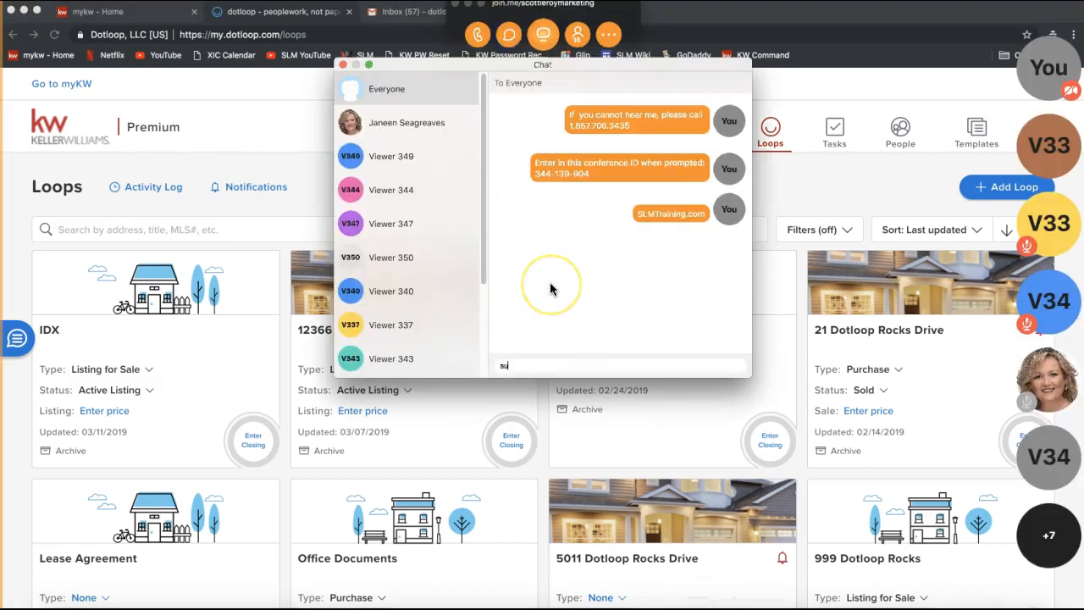
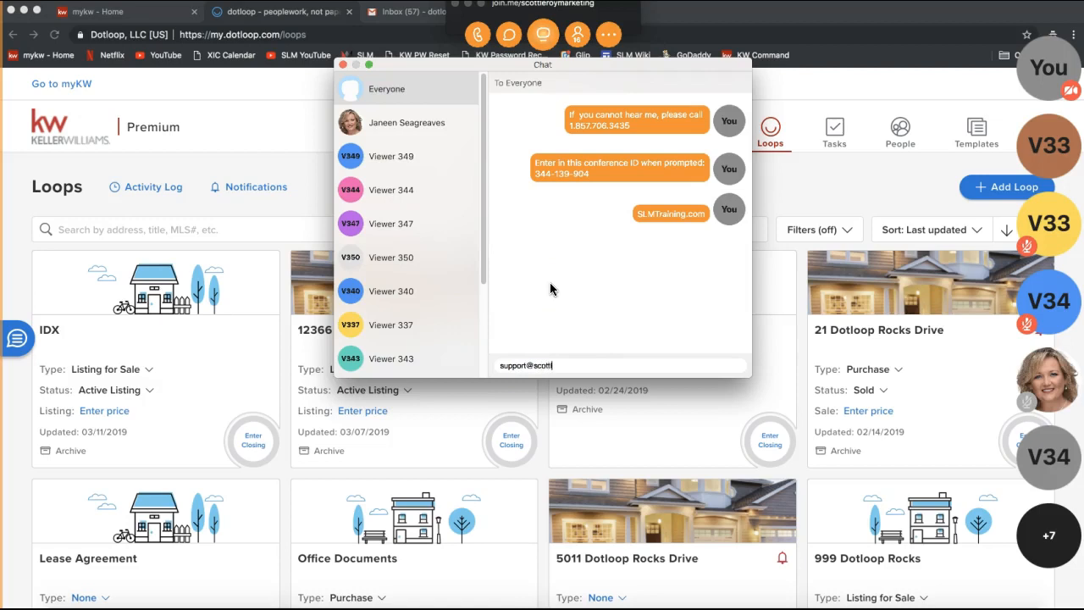
{"action": "key", "text": "Return"}
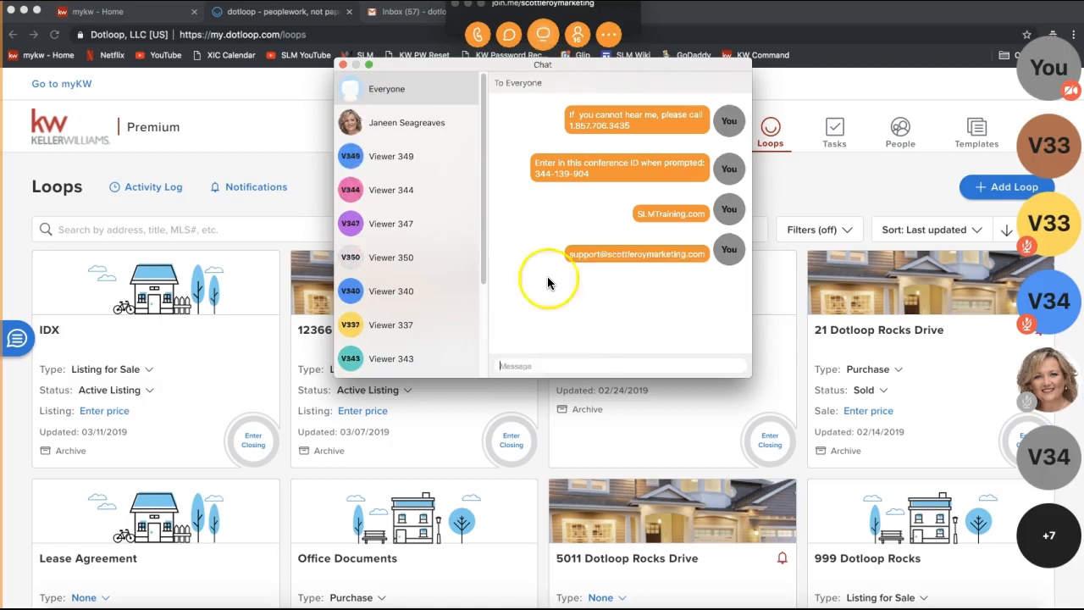
{"action": "left_click", "coordinate": [342, 67]}
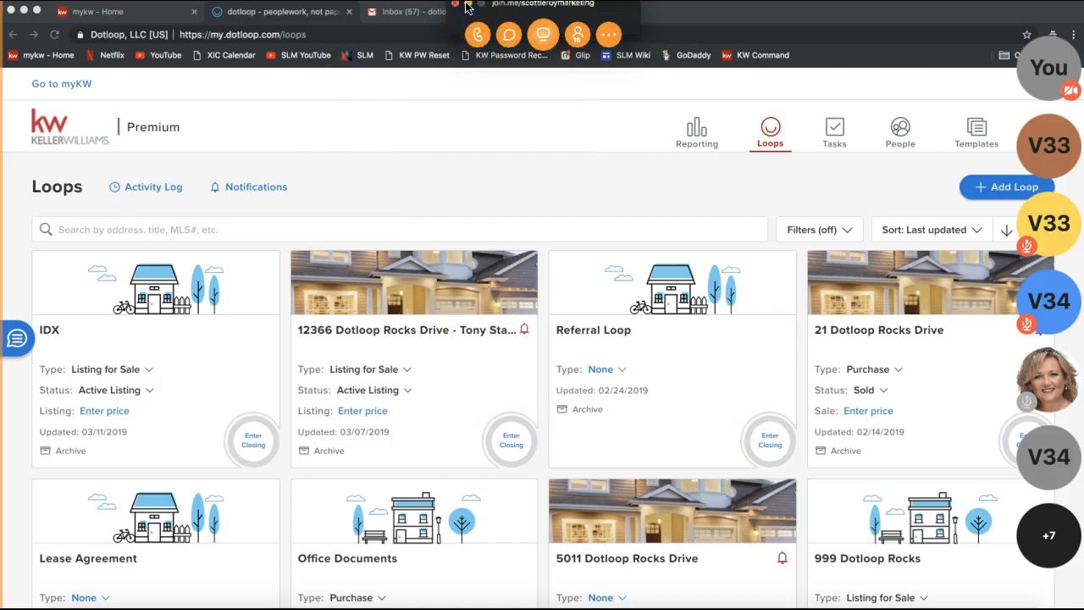
Step: Hide the join.me controls and check the loop search and filters, leaving filters off
{"action": "left_click", "coordinate": [467, 6]}
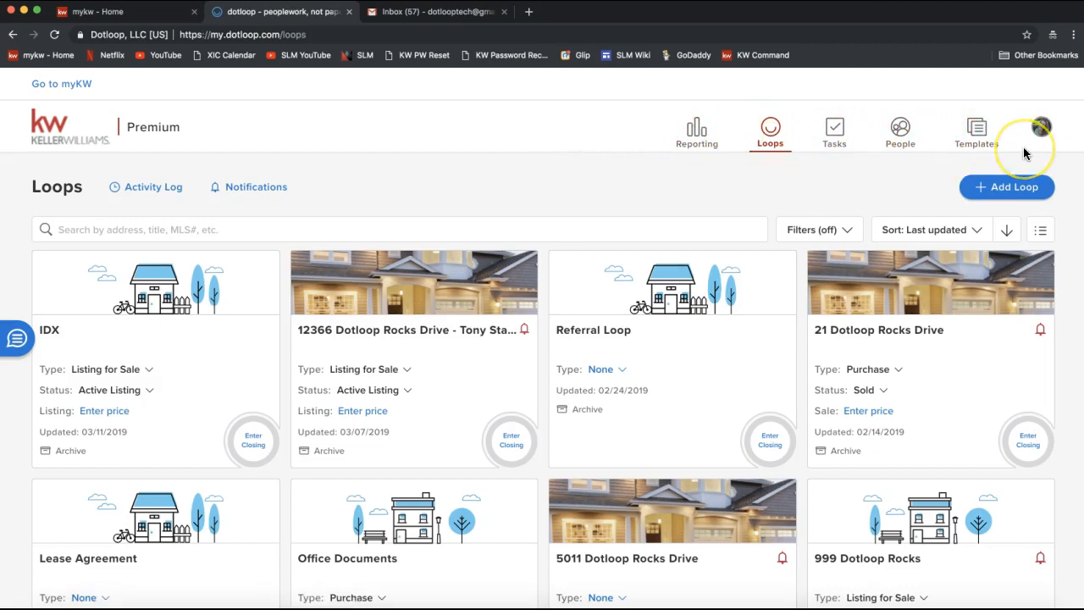
{"action": "left_click", "coordinate": [121, 222]}
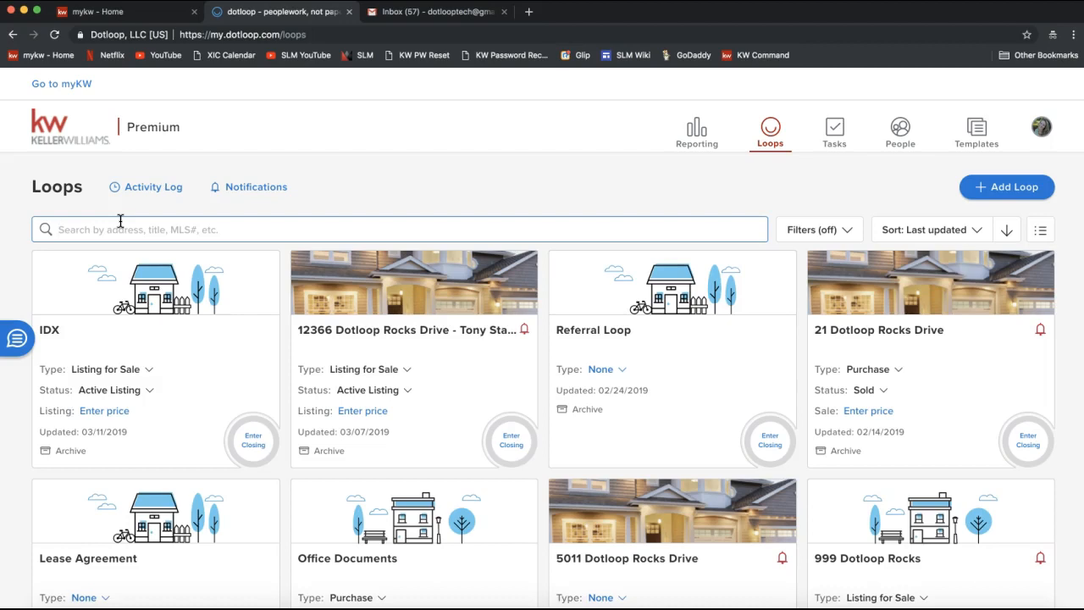
{"action": "left_click", "coordinate": [823, 242]}
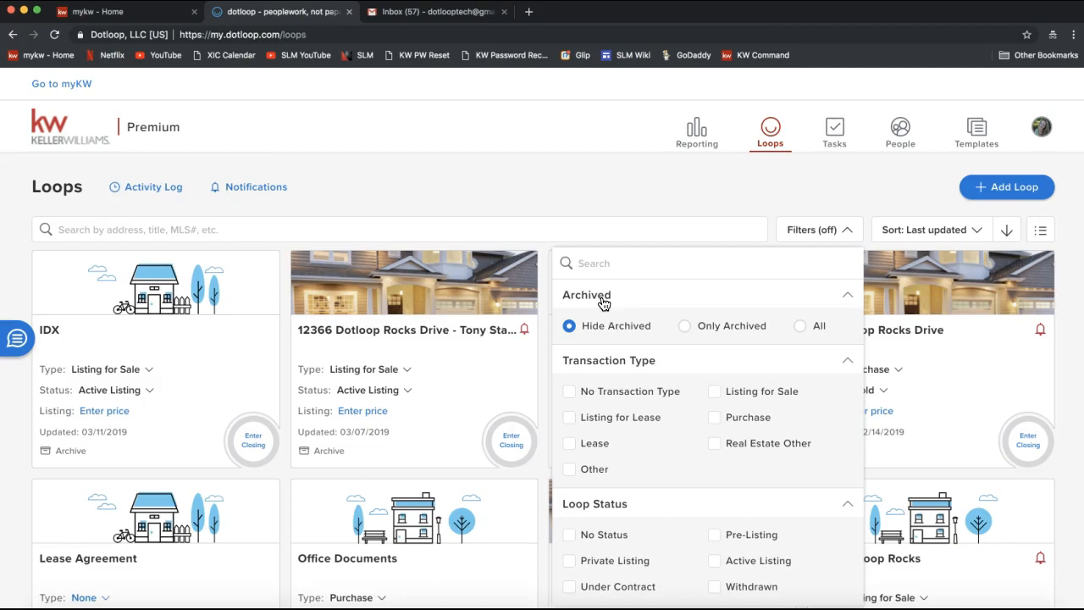
{"action": "left_click", "coordinate": [431, 190]}
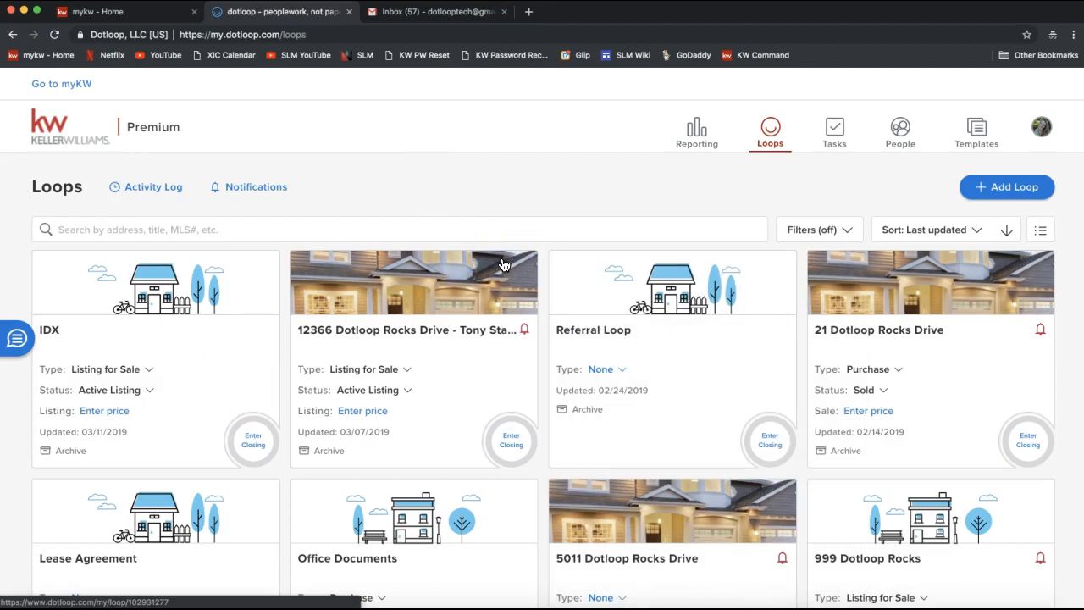
Step: Archive the 12366 Dotloop Rocks Drive loop and the Referral Loop
{"action": "left_click", "coordinate": [324, 455]}
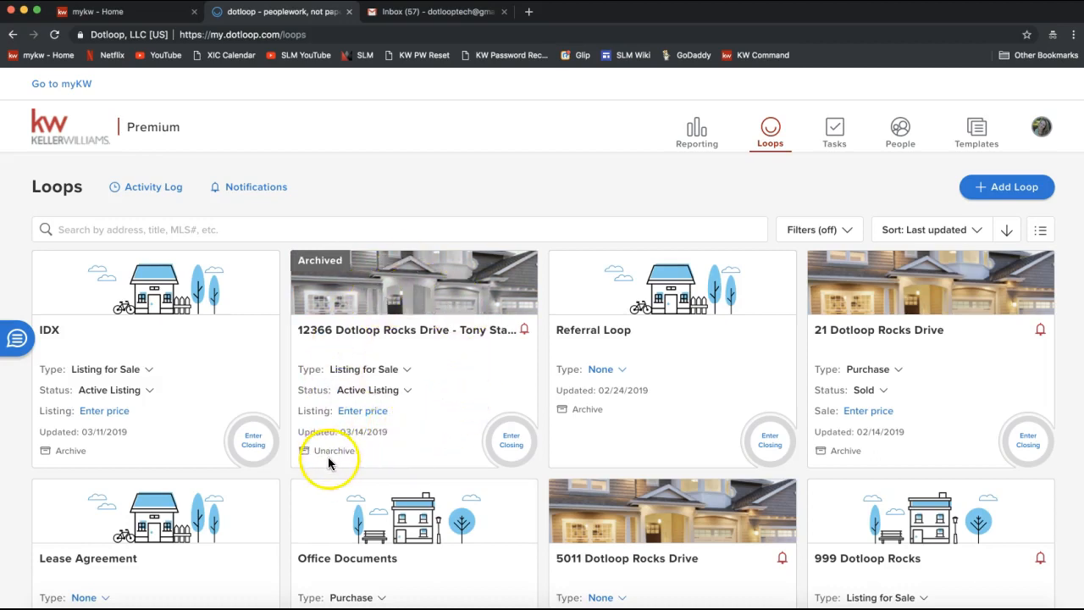
{"action": "left_click", "coordinate": [591, 413]}
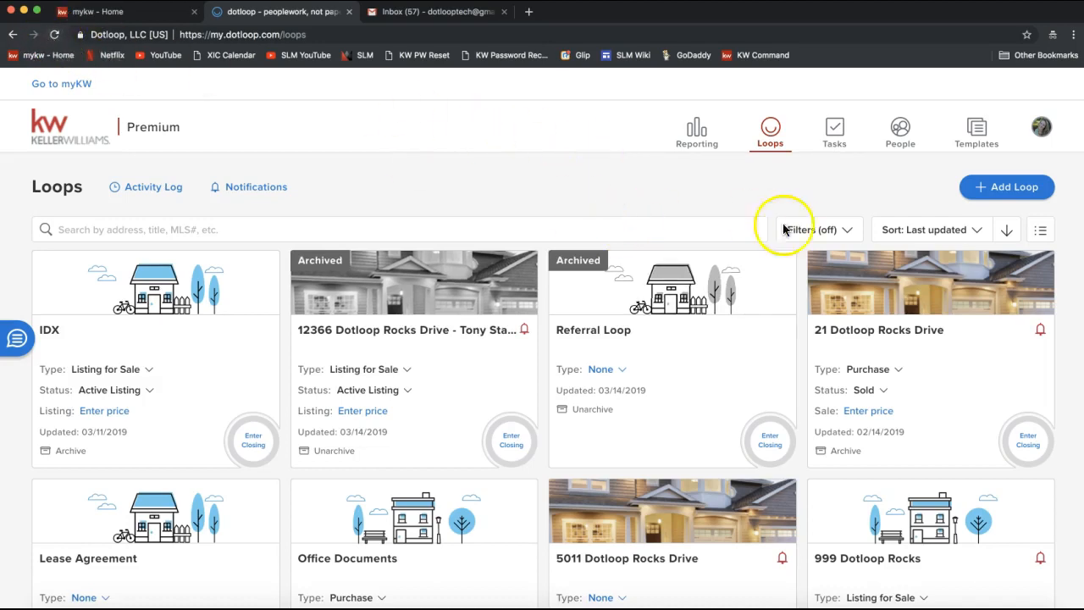
{"action": "left_click", "coordinate": [811, 237]}
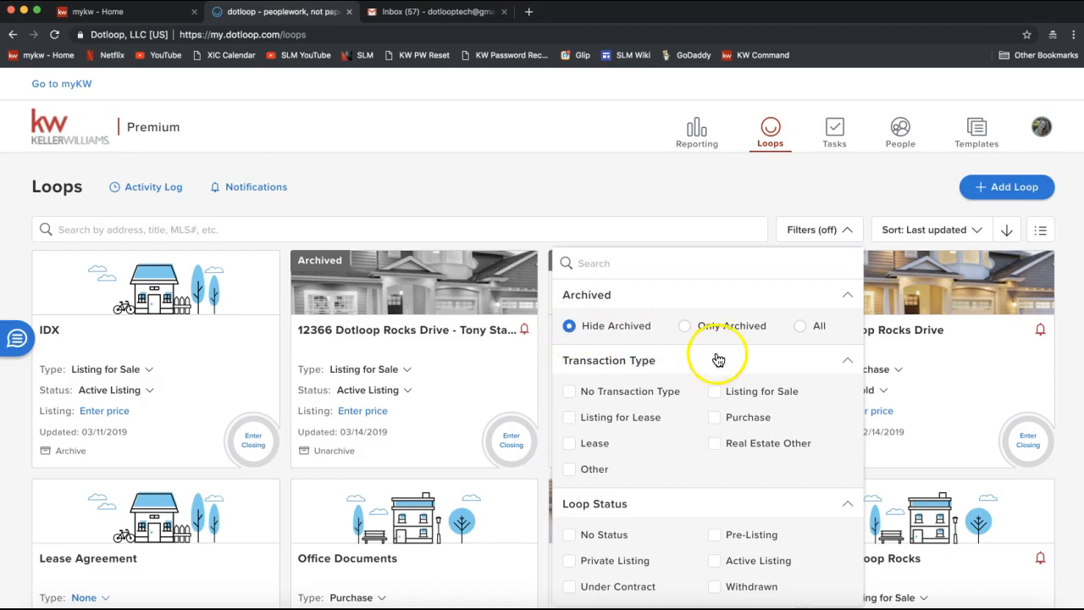
Step: Set the loop archive filter to Hide Archived and close the filter panel
{"action": "left_click", "coordinate": [687, 330]}
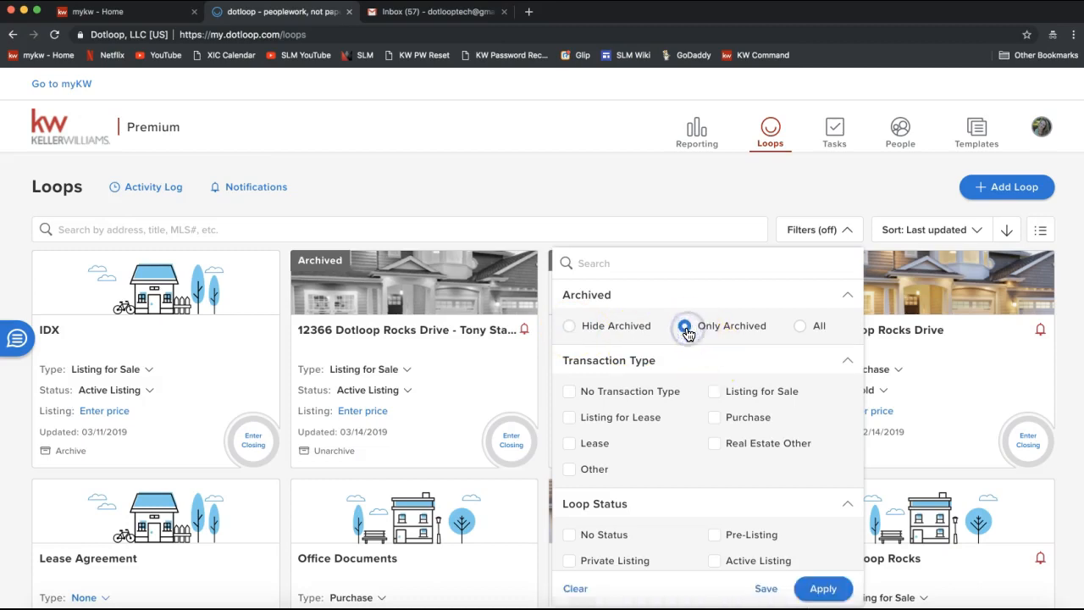
{"action": "left_click", "coordinate": [800, 328]}
{"action": "left_click", "coordinate": [802, 331]}
{"action": "left_click", "coordinate": [815, 334]}
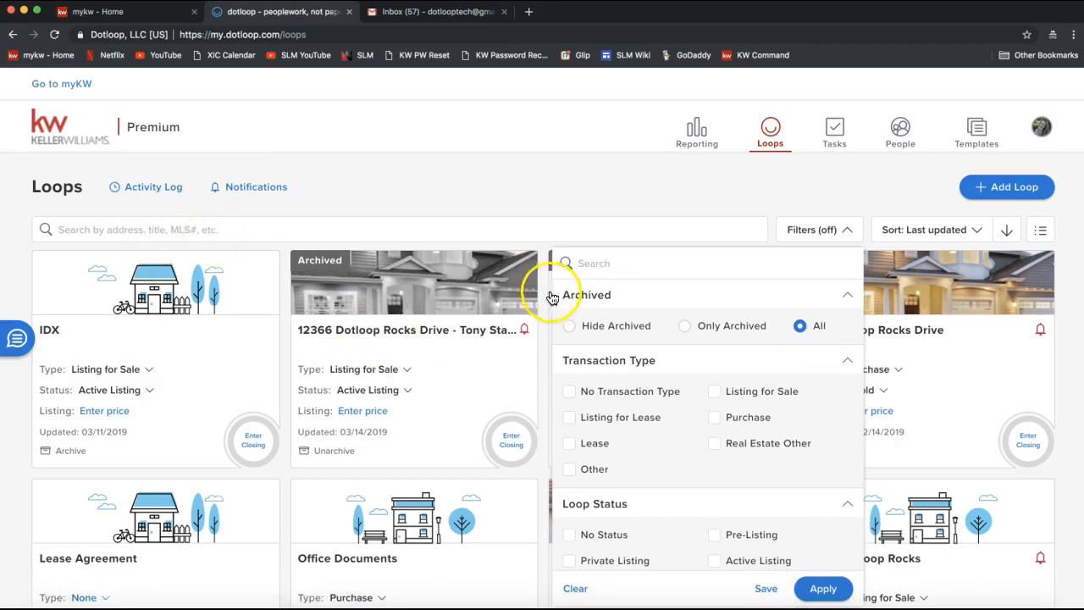
{"action": "left_click", "coordinate": [585, 333]}
{"action": "left_click", "coordinate": [597, 335]}
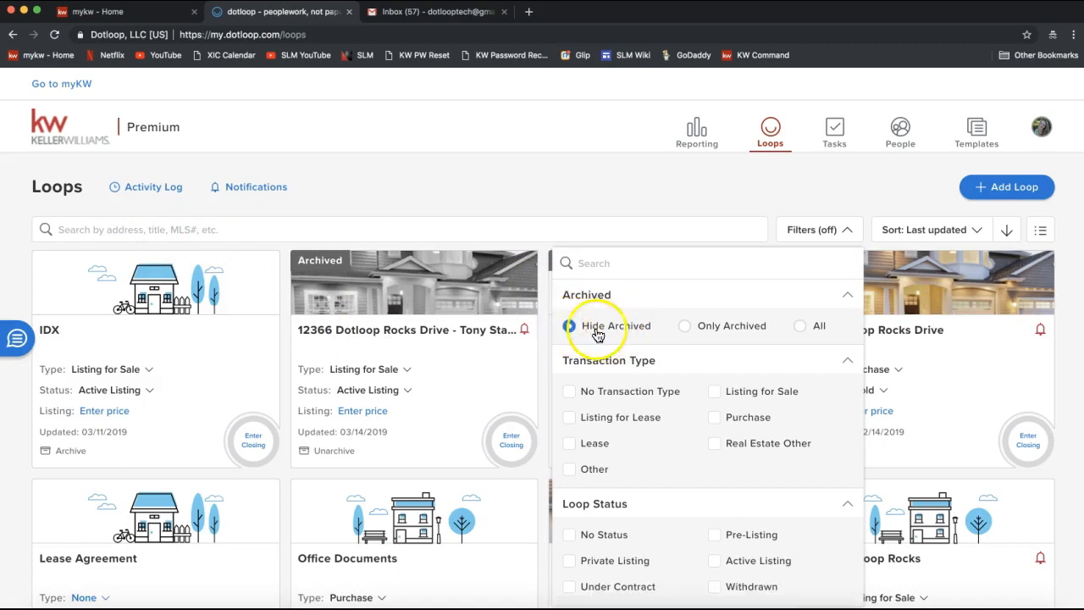
{"action": "left_click", "coordinate": [502, 177]}
{"action": "left_click", "coordinate": [439, 456]}
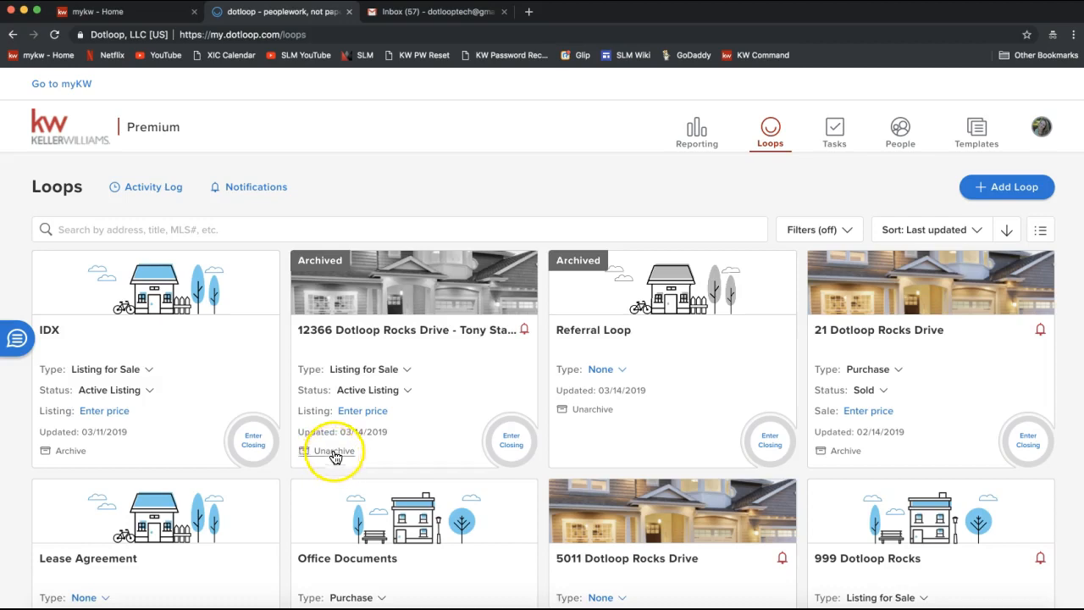
Step: Reload the Loops page and tick No Status, Private Listing, Under Contract, New and Leased
{"action": "left_click", "coordinate": [55, 35]}
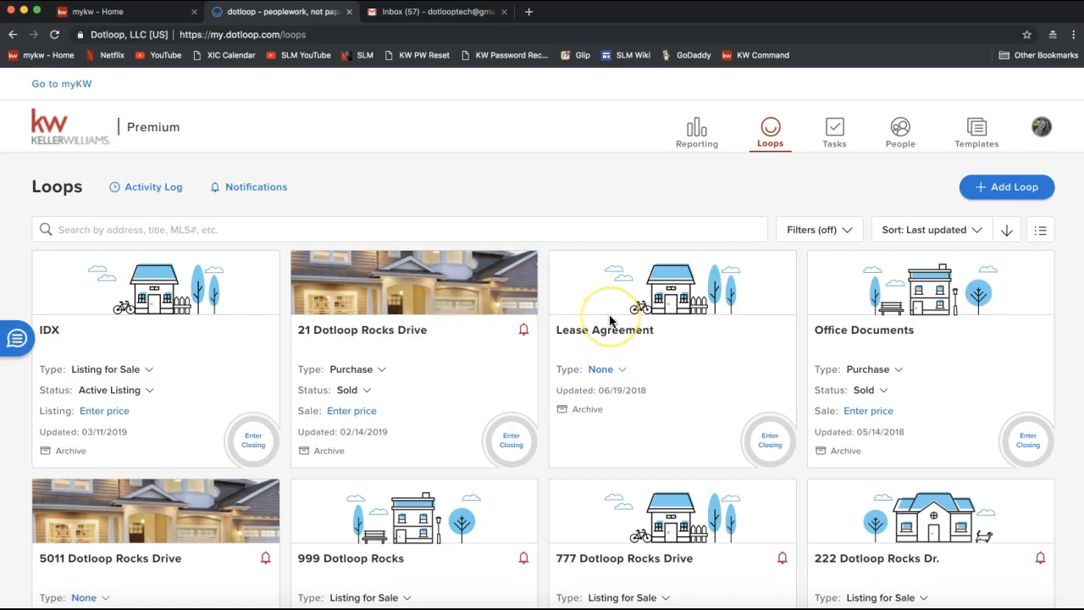
{"action": "left_click", "coordinate": [801, 232]}
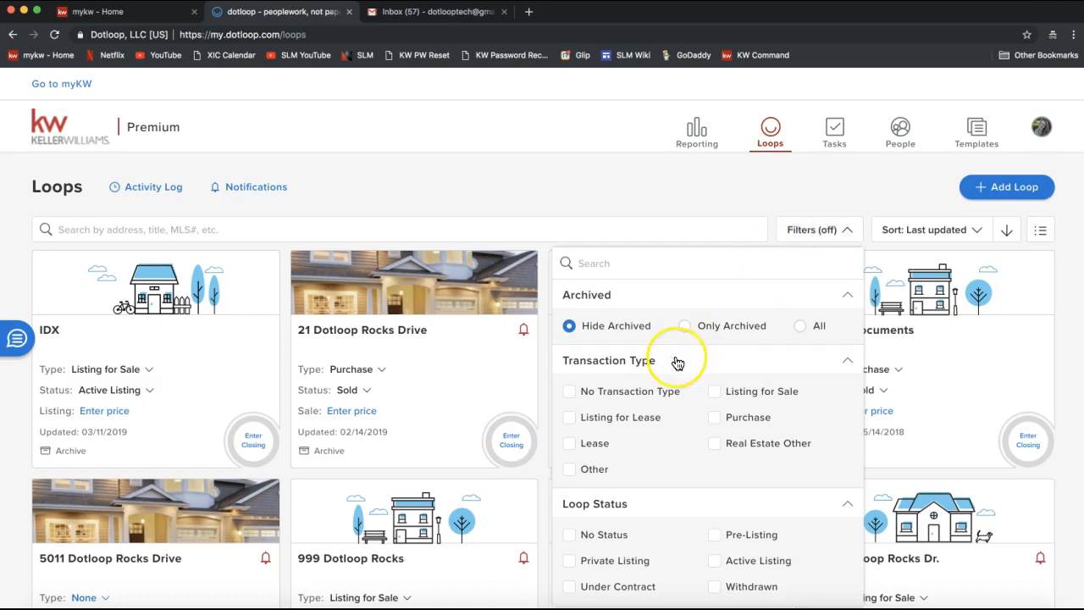
{"action": "scroll", "coordinate": [677, 360], "scroll_direction": "down", "scroll_amount": 2}
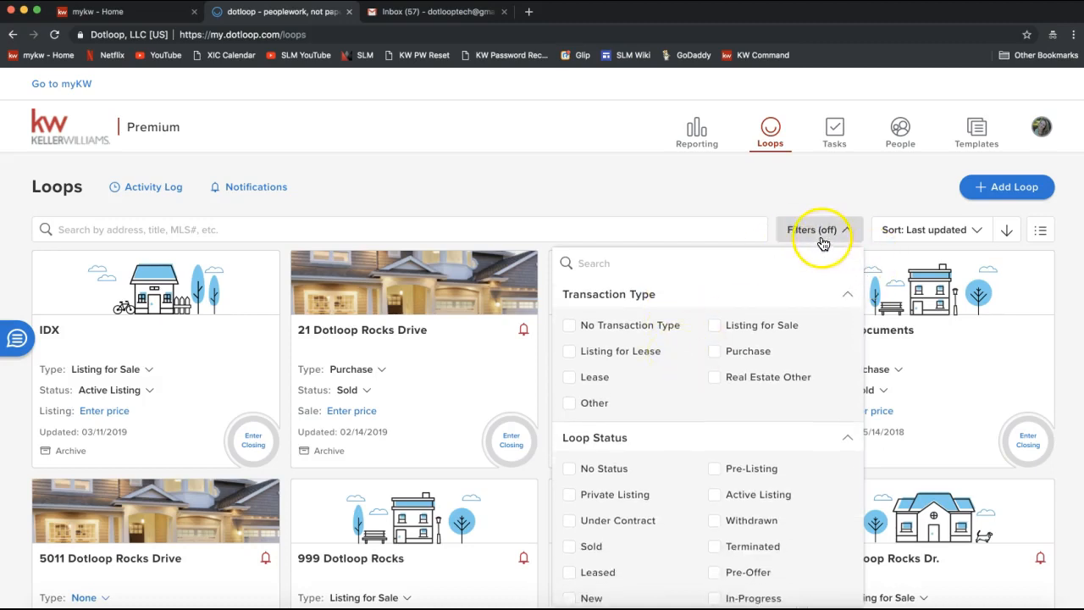
{"action": "scroll", "coordinate": [729, 392], "scroll_direction": "down", "scroll_amount": 2}
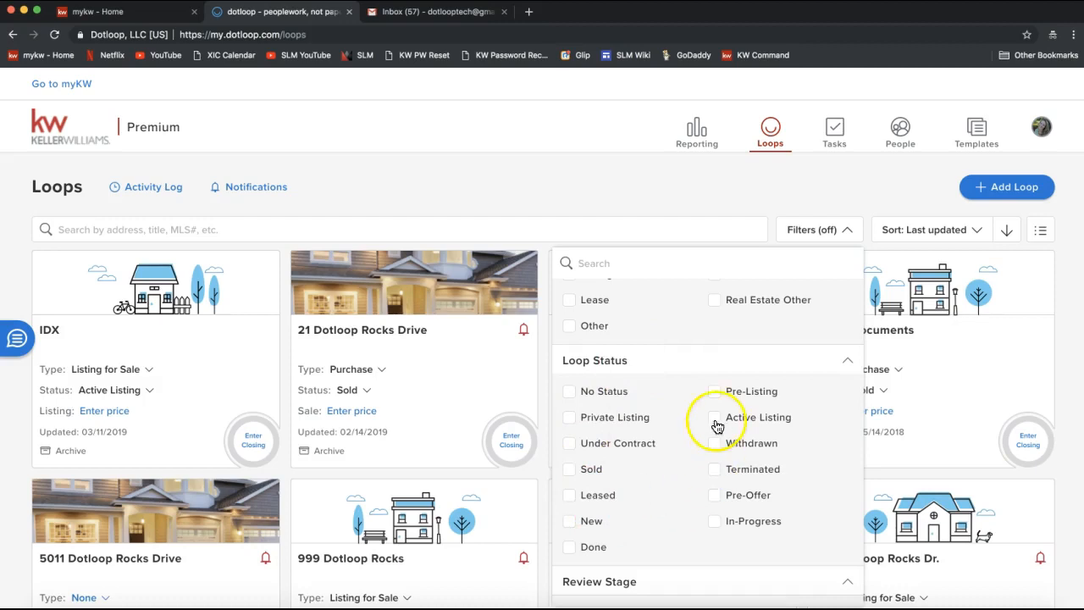
{"action": "left_click", "coordinate": [572, 395]}
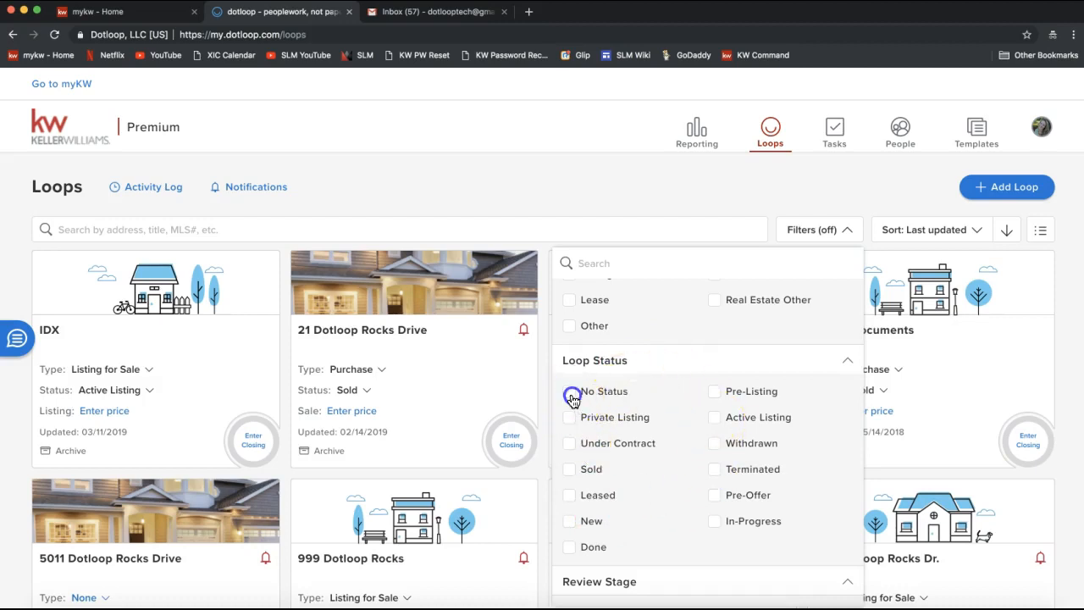
{"action": "left_click", "coordinate": [570, 419]}
{"action": "left_click", "coordinate": [570, 445]}
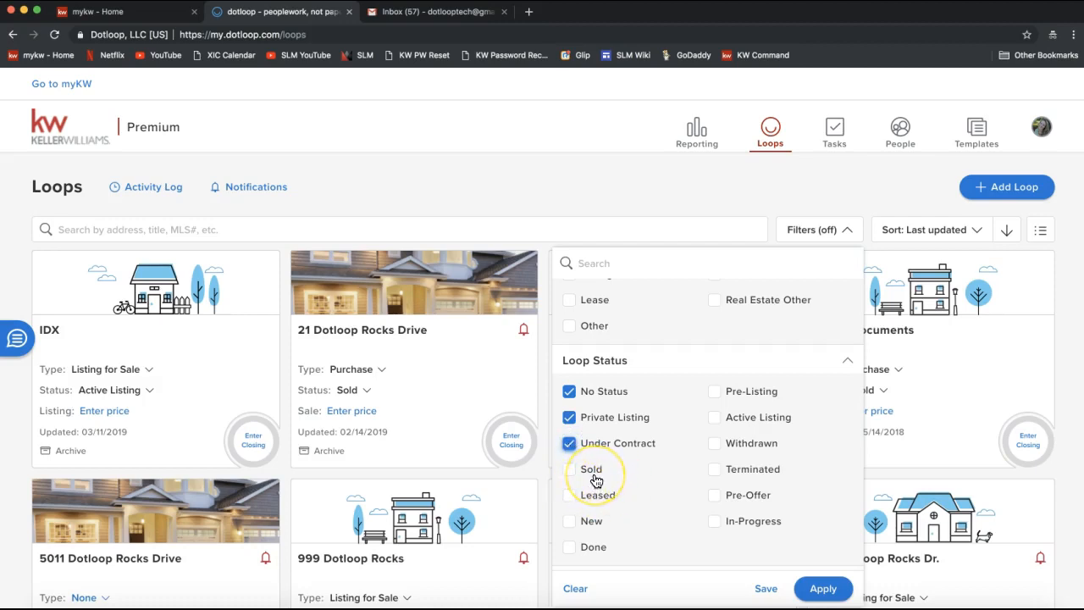
{"action": "left_click", "coordinate": [569, 519]}
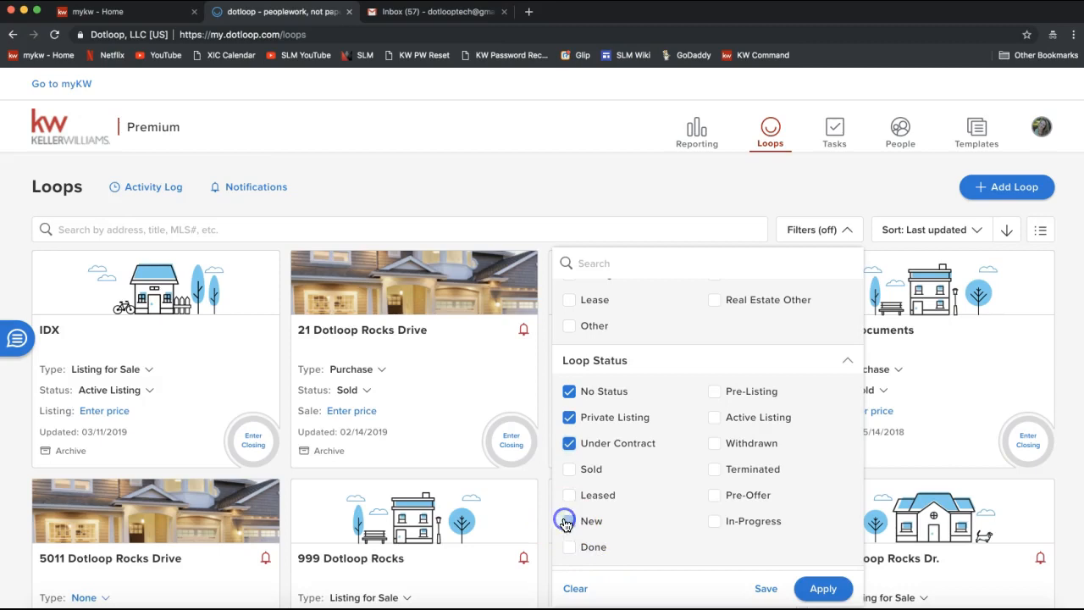
{"action": "left_click", "coordinate": [569, 495]}
Step: Add Pre-Listing, Active Listing, Pre-Offer and In-Progress statuses and apply the filter
{"action": "left_click", "coordinate": [715, 396]}
{"action": "left_click", "coordinate": [715, 416]}
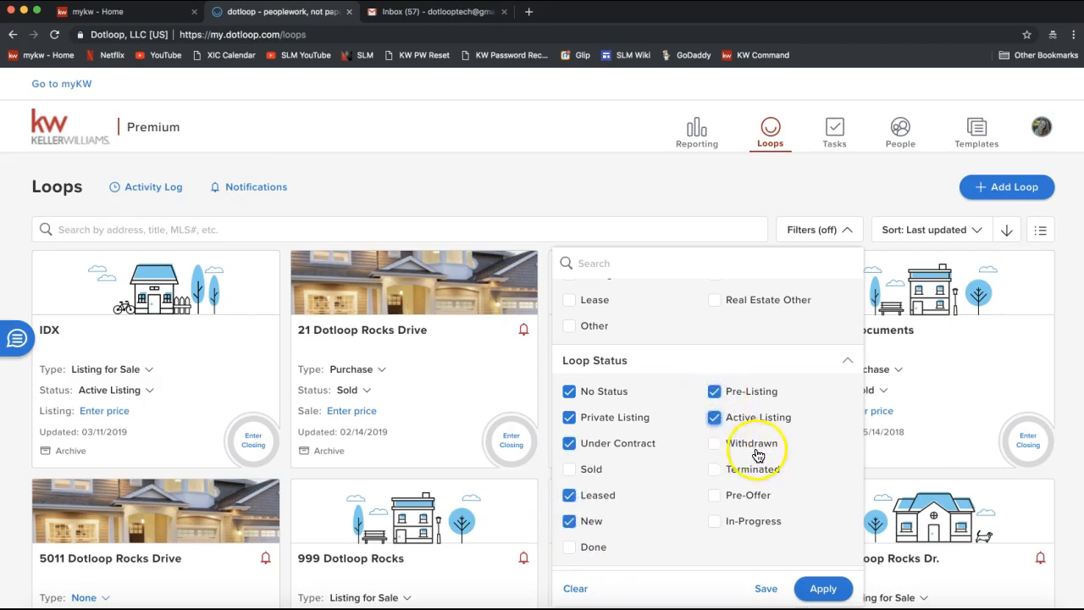
{"action": "left_click", "coordinate": [714, 495]}
{"action": "left_click", "coordinate": [715, 520]}
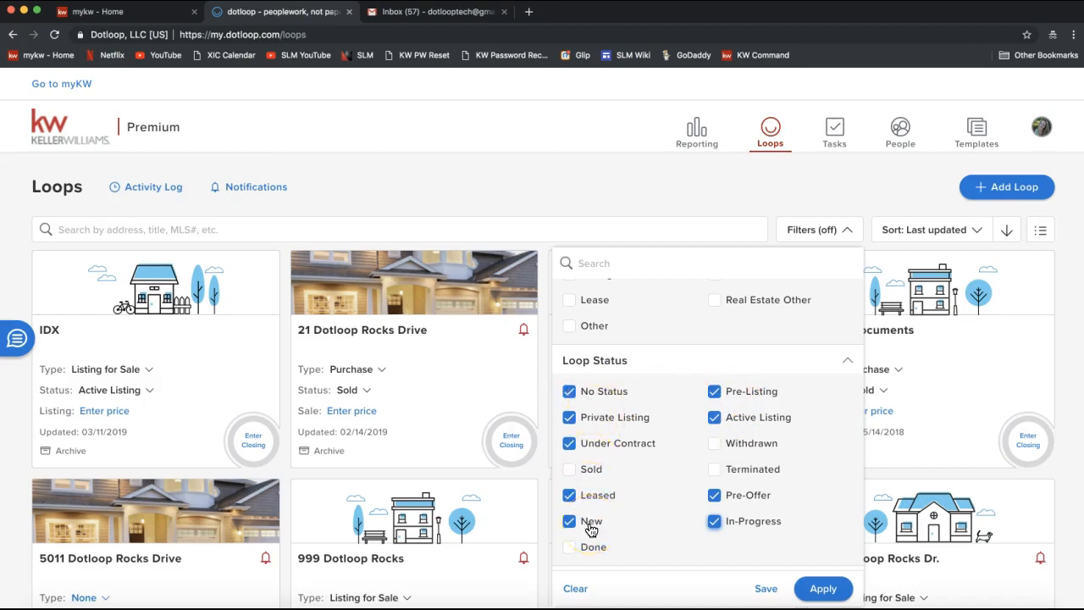
{"action": "scroll", "coordinate": [627, 506], "scroll_direction": "down", "scroll_amount": 1}
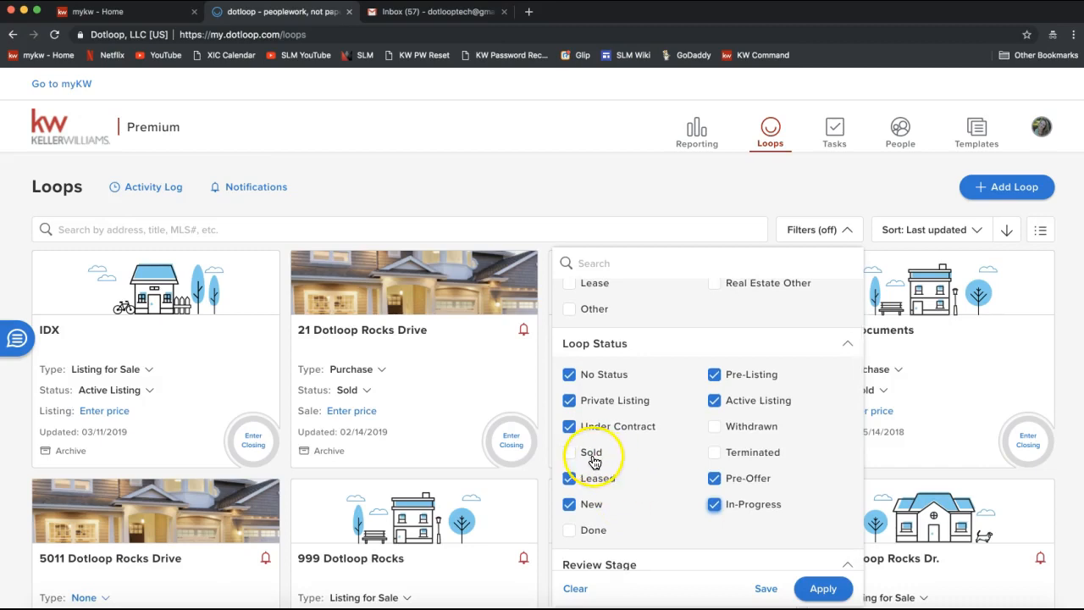
{"action": "left_click", "coordinate": [822, 591]}
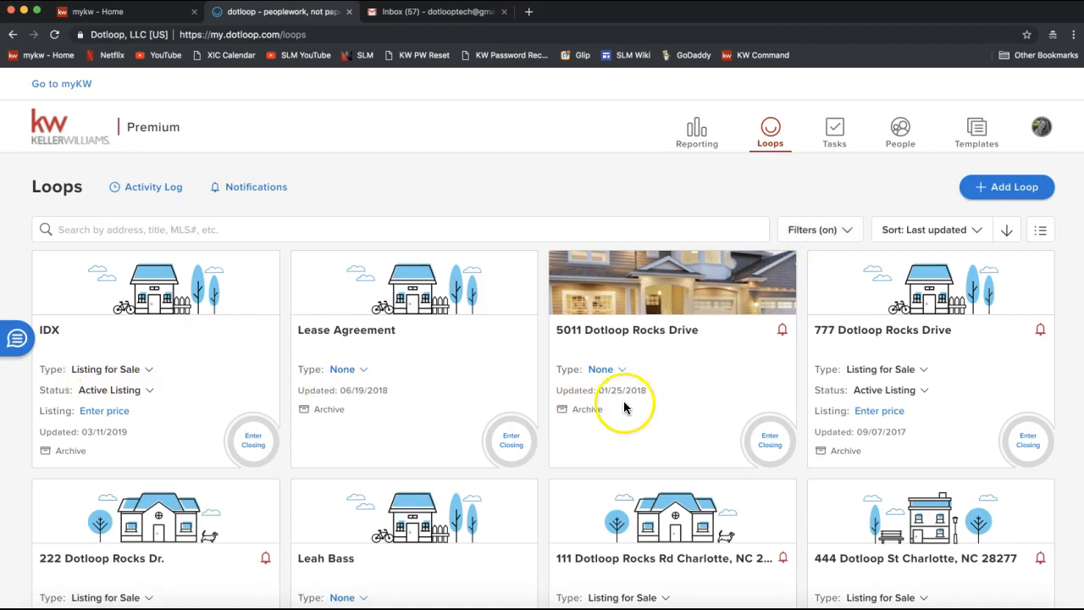
Step: Set the 5011 Dotloop Rocks Drive loop type to Listing for Sale and bring up its status choices
{"action": "left_click_drag", "start_coordinate": [565, 370], "coordinate": [634, 373]}
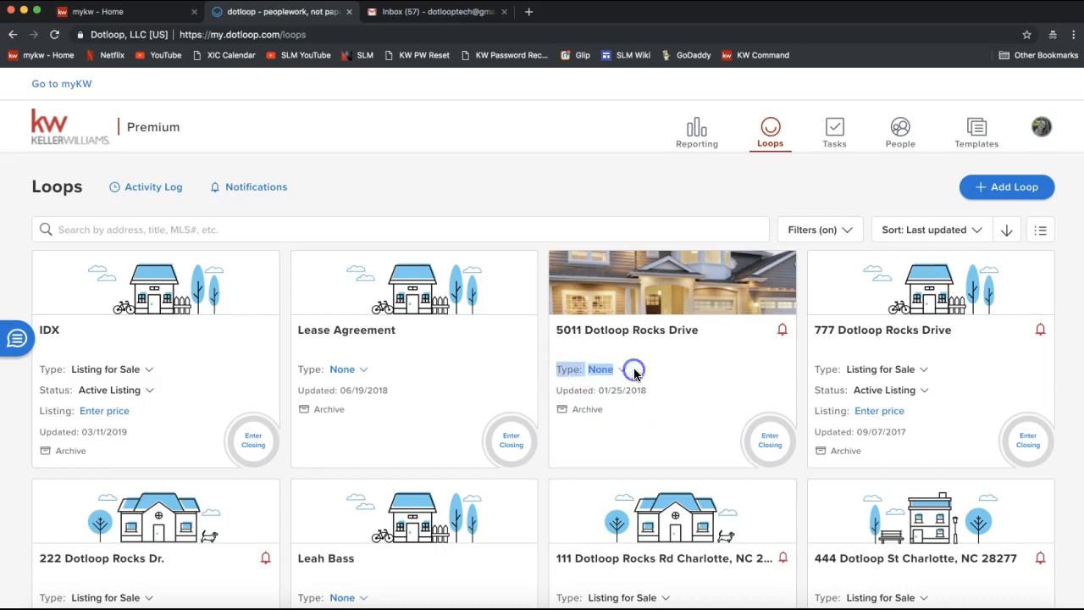
{"action": "left_click", "coordinate": [571, 370]}
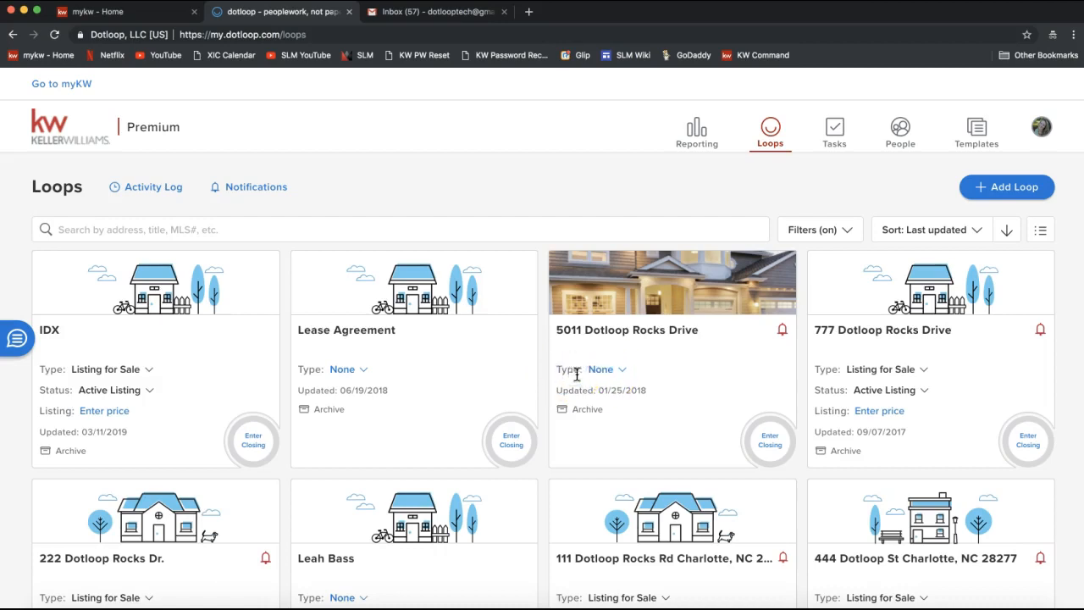
{"action": "left_click", "coordinate": [605, 372]}
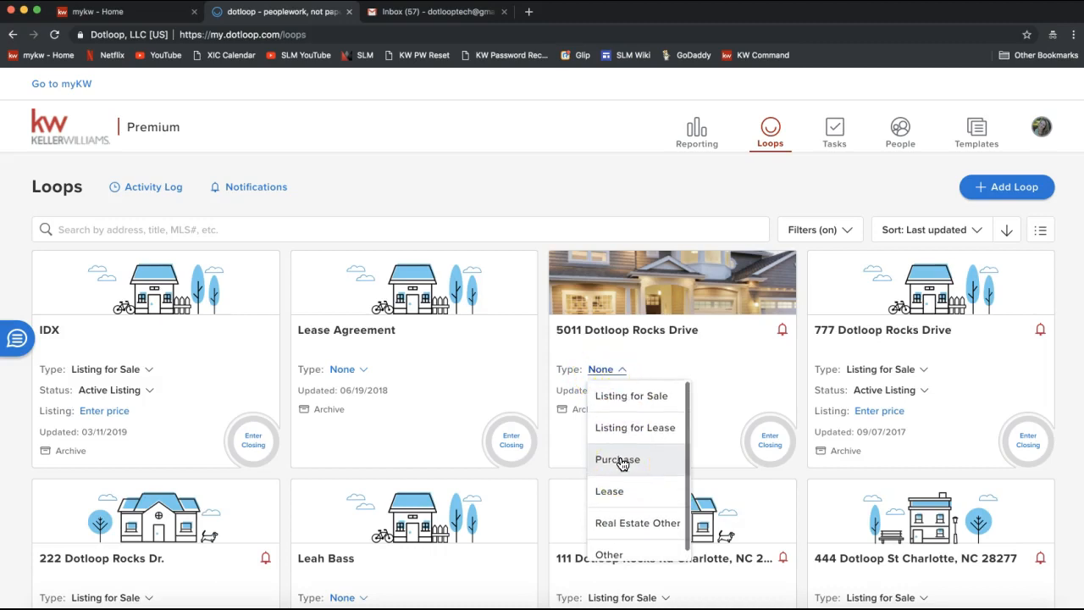
{"action": "left_click", "coordinate": [635, 407]}
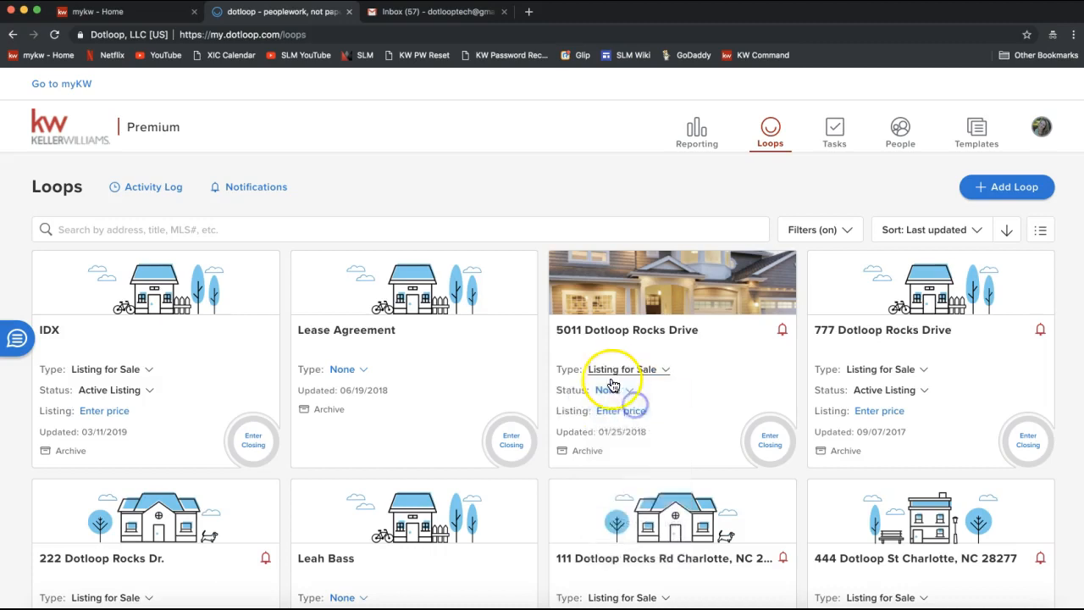
{"action": "double_click", "coordinate": [565, 369]}
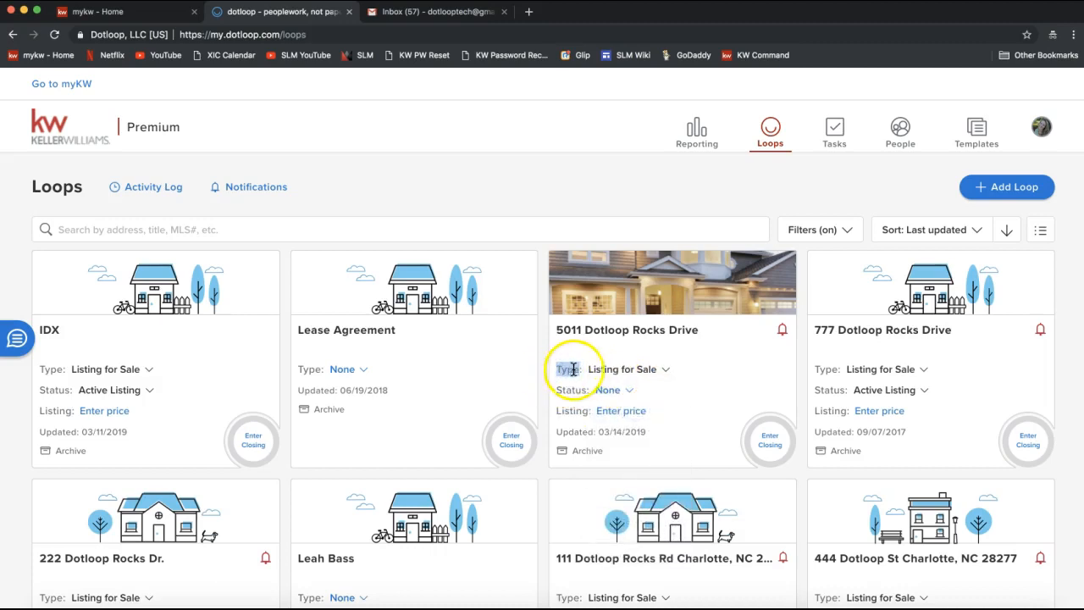
{"action": "double_click", "coordinate": [571, 389]}
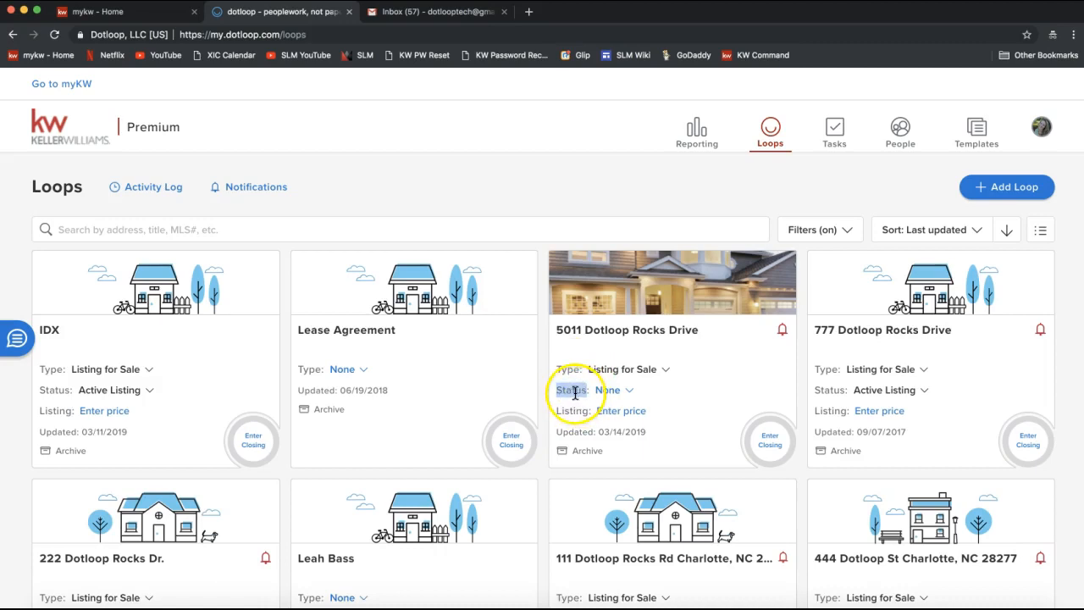
{"action": "double_click", "coordinate": [565, 369]}
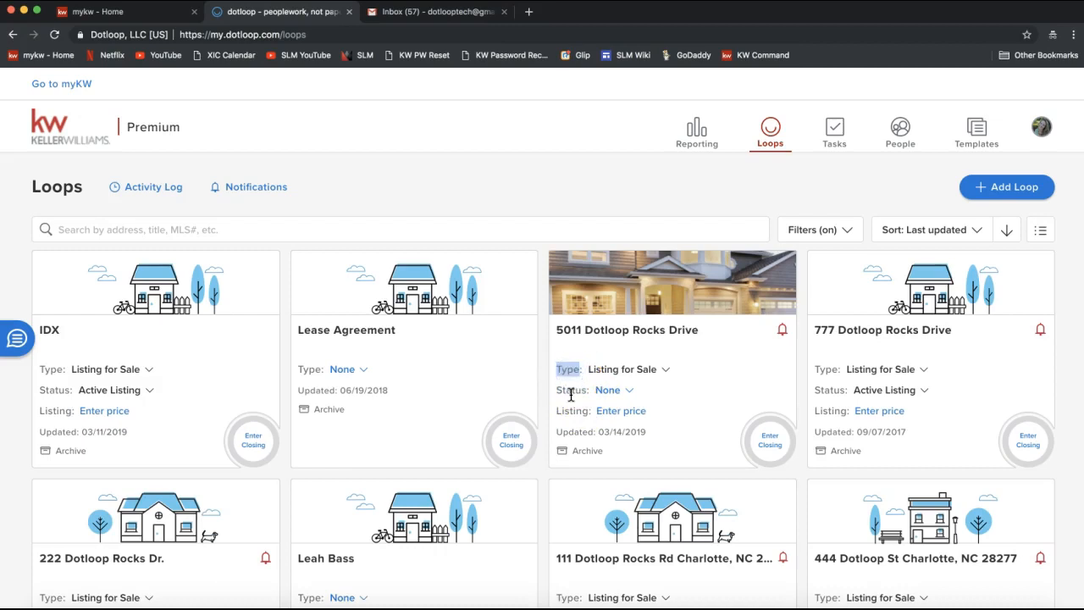
{"action": "double_click", "coordinate": [571, 391]}
{"action": "left_click", "coordinate": [608, 391]}
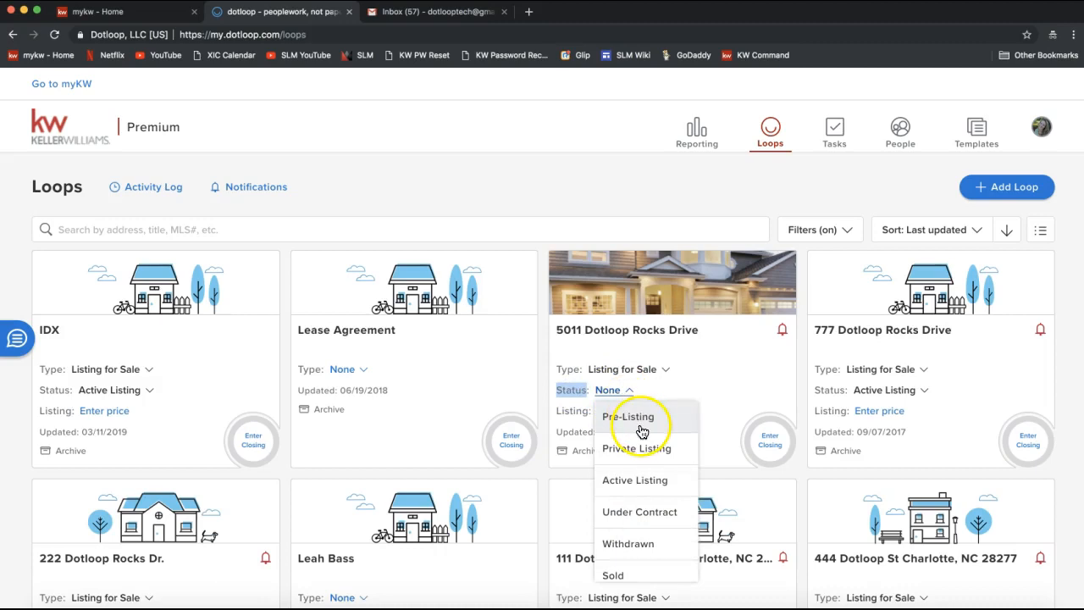
{"action": "scroll", "coordinate": [643, 466], "scroll_direction": "down", "scroll_amount": 2}
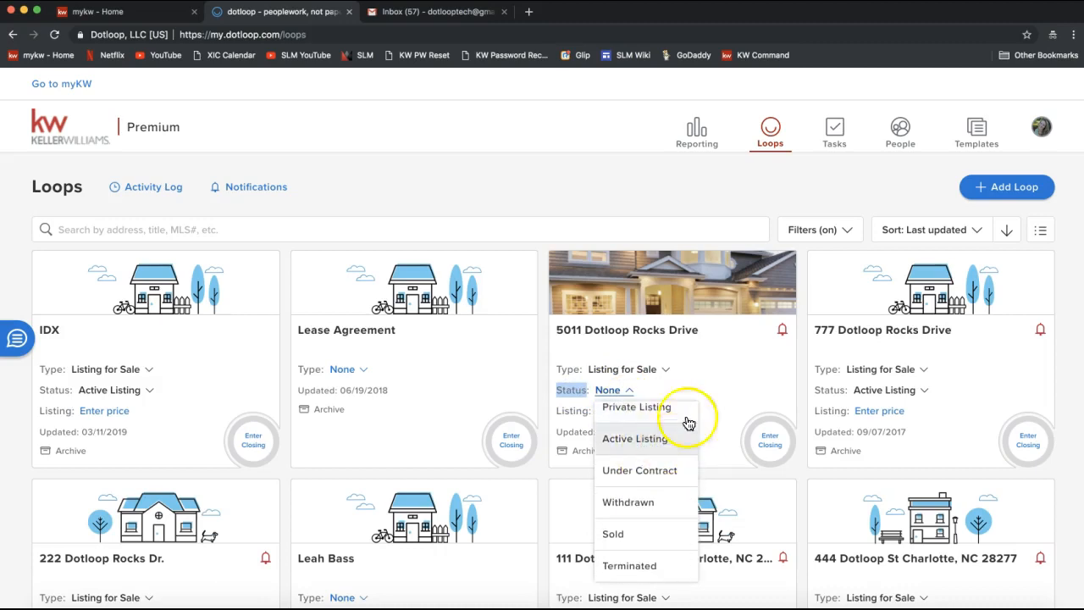
{"action": "scroll", "coordinate": [633, 489], "scroll_direction": "up", "scroll_amount": 2}
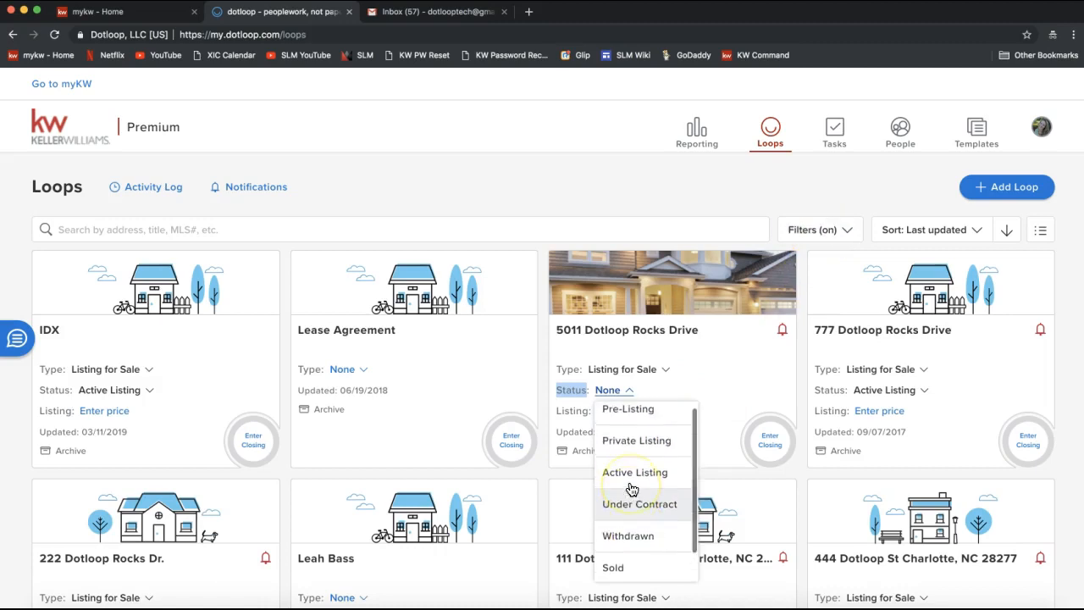
{"action": "left_click", "coordinate": [635, 511]}
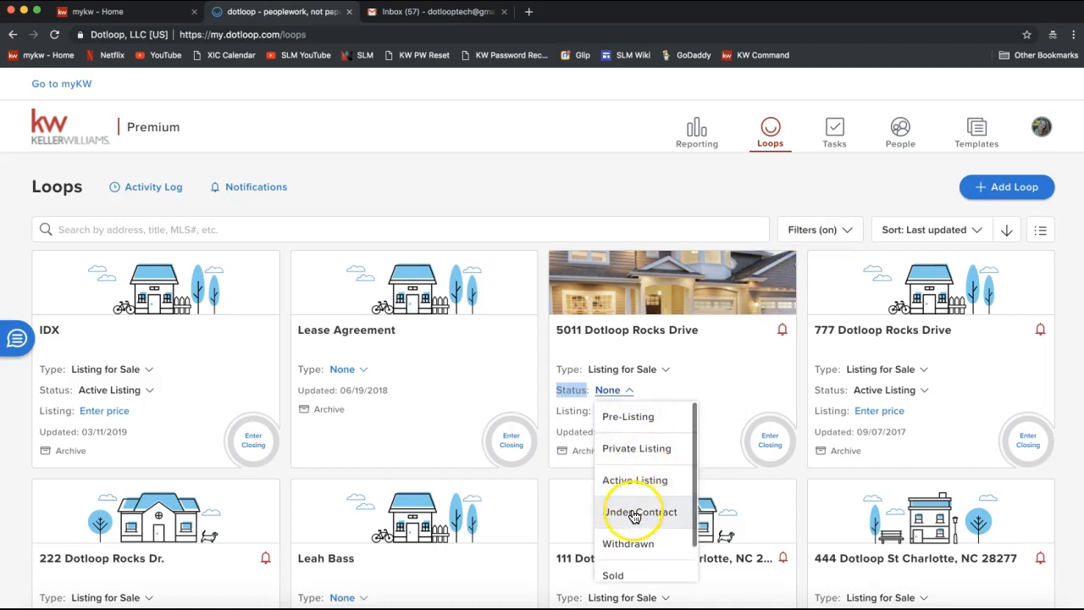
{"action": "scroll", "coordinate": [642, 483], "scroll_direction": "down", "scroll_amount": 2}
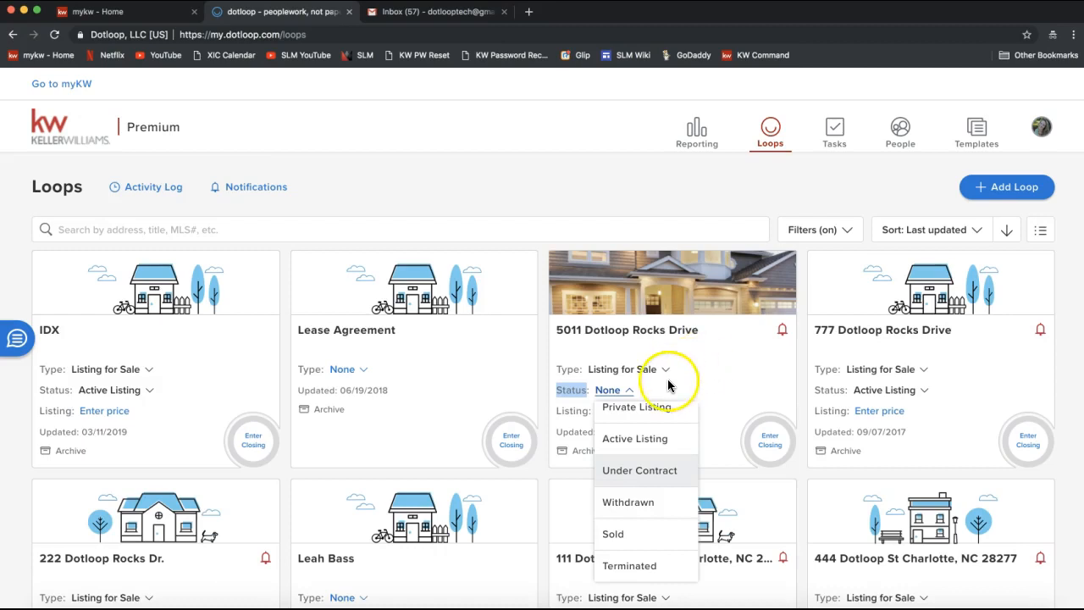
{"action": "left_click", "coordinate": [632, 450]}
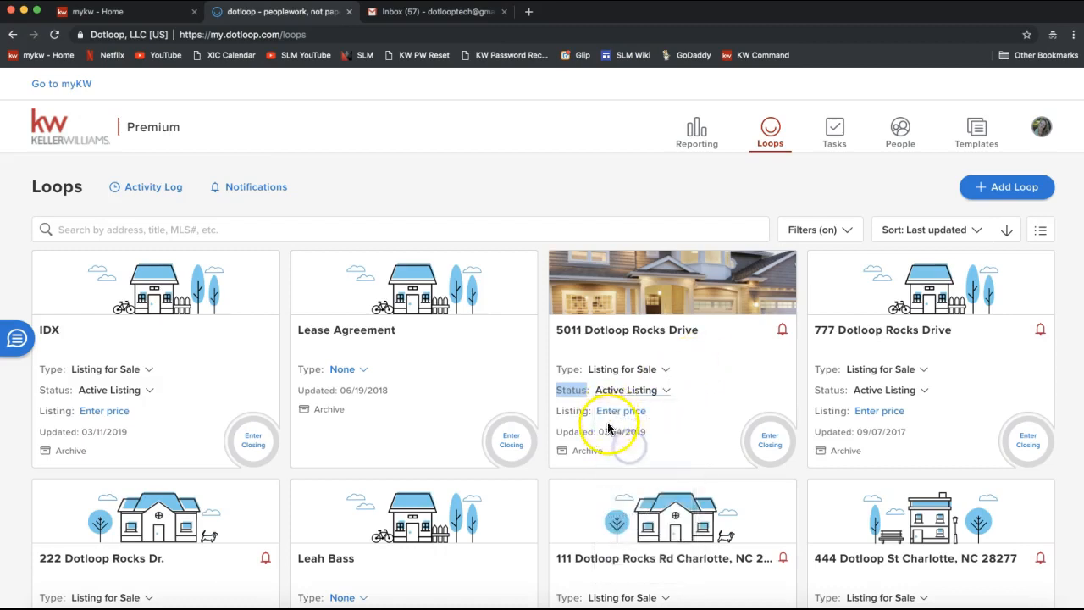
Step: Clear all Loop Status filters and confirm no filter options remain checked
{"action": "left_click", "coordinate": [812, 229]}
{"action": "scroll", "coordinate": [623, 429], "scroll_direction": "down", "scroll_amount": 3}
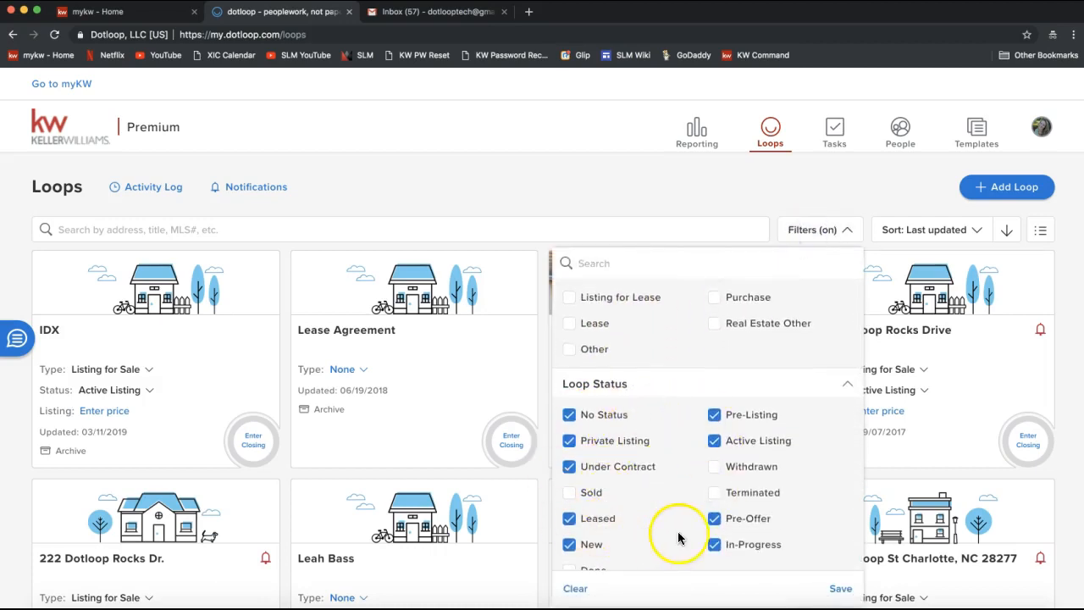
{"action": "scroll", "coordinate": [696, 525], "scroll_direction": "down", "scroll_amount": 1}
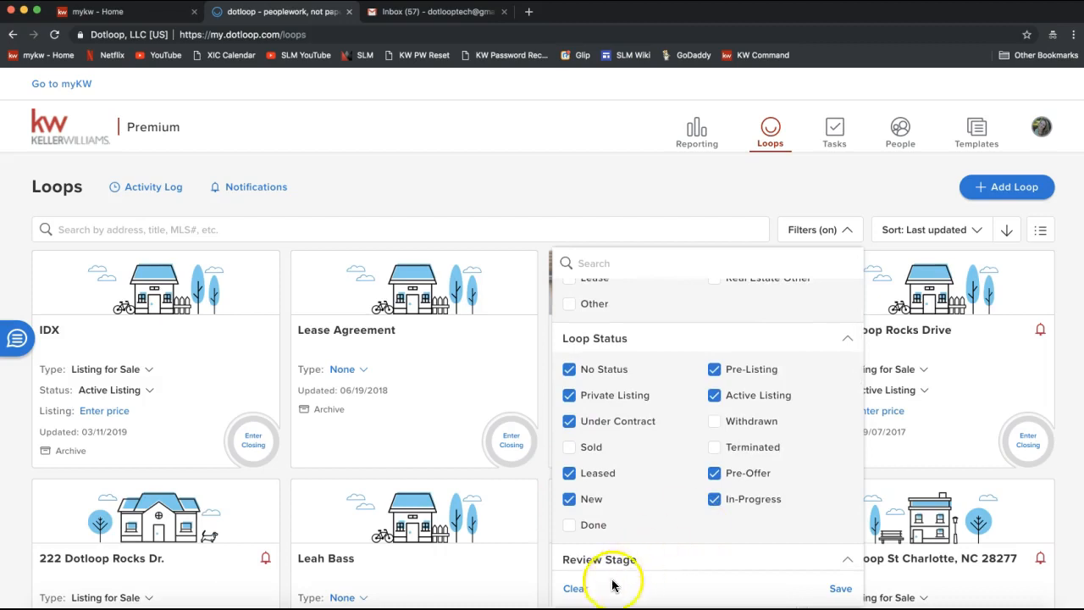
{"action": "left_click", "coordinate": [575, 590]}
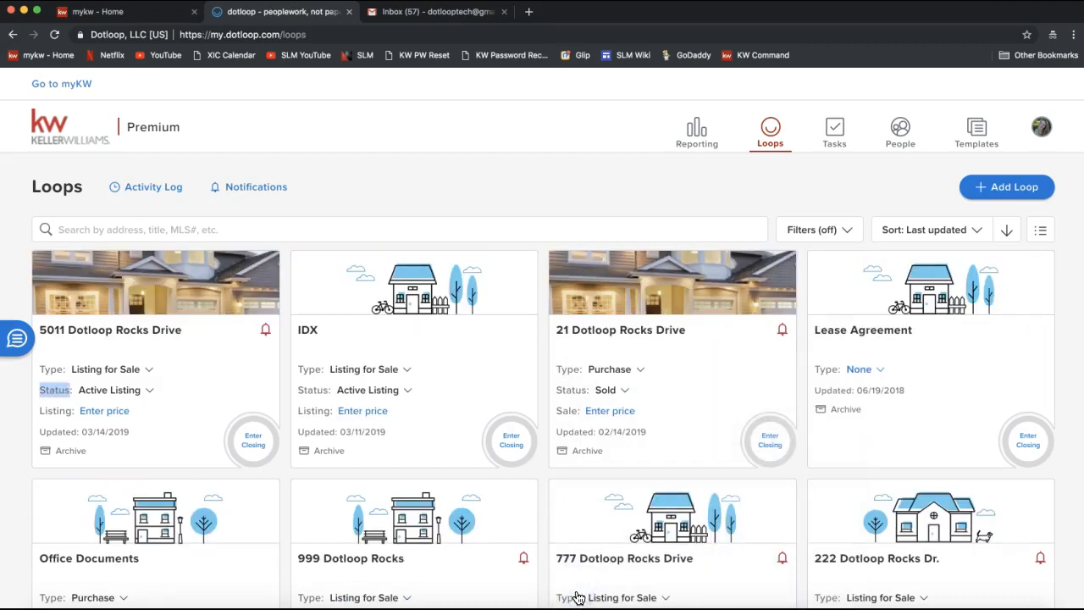
{"action": "left_click", "coordinate": [828, 233]}
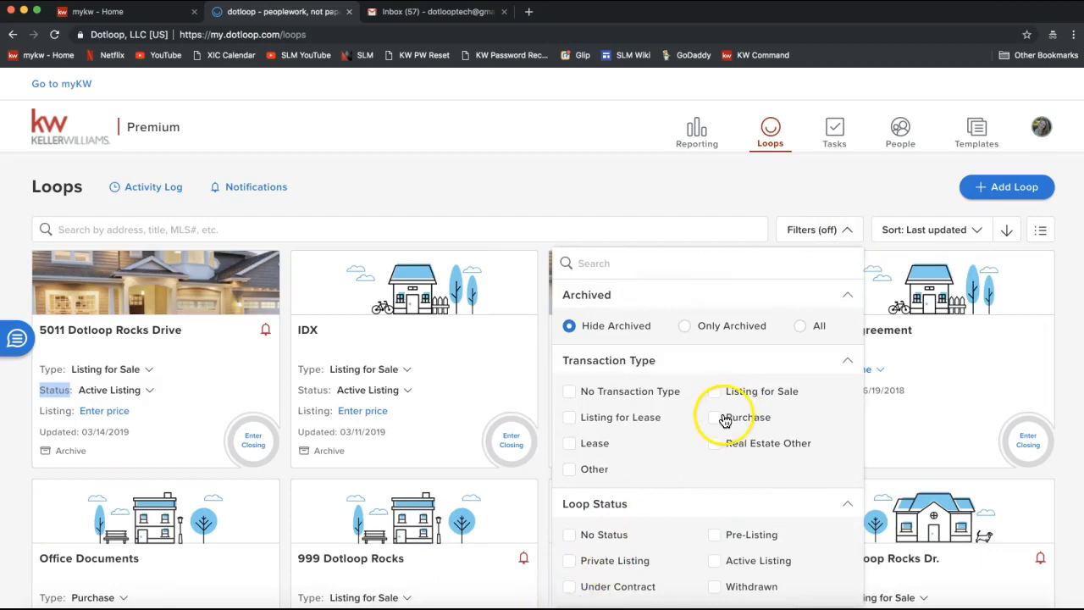
{"action": "left_click", "coordinate": [727, 205]}
{"action": "left_click", "coordinate": [556, 218]}
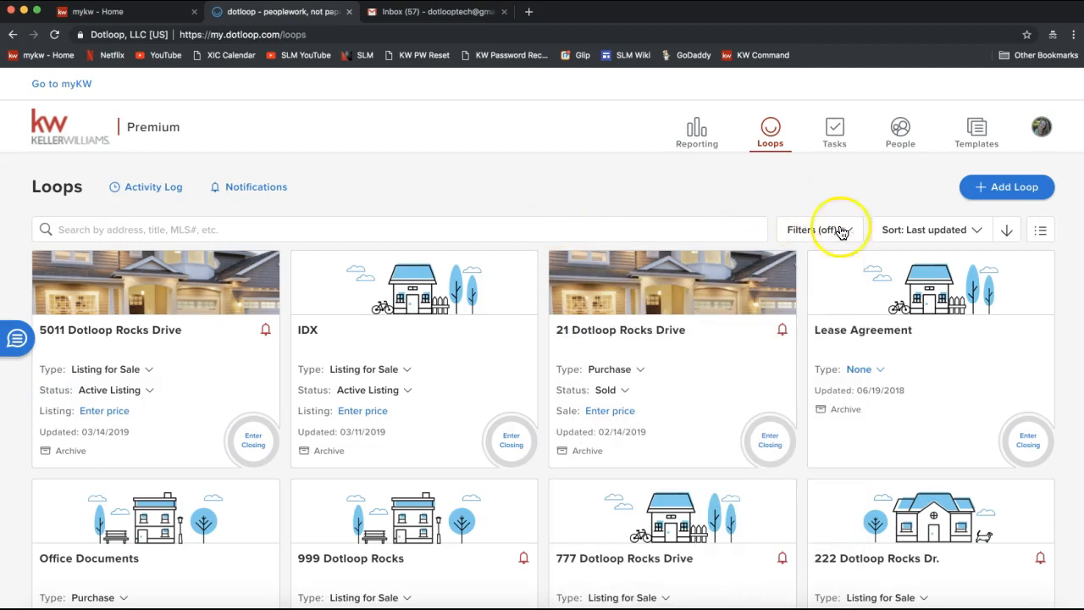
{"action": "left_click", "coordinate": [952, 238]}
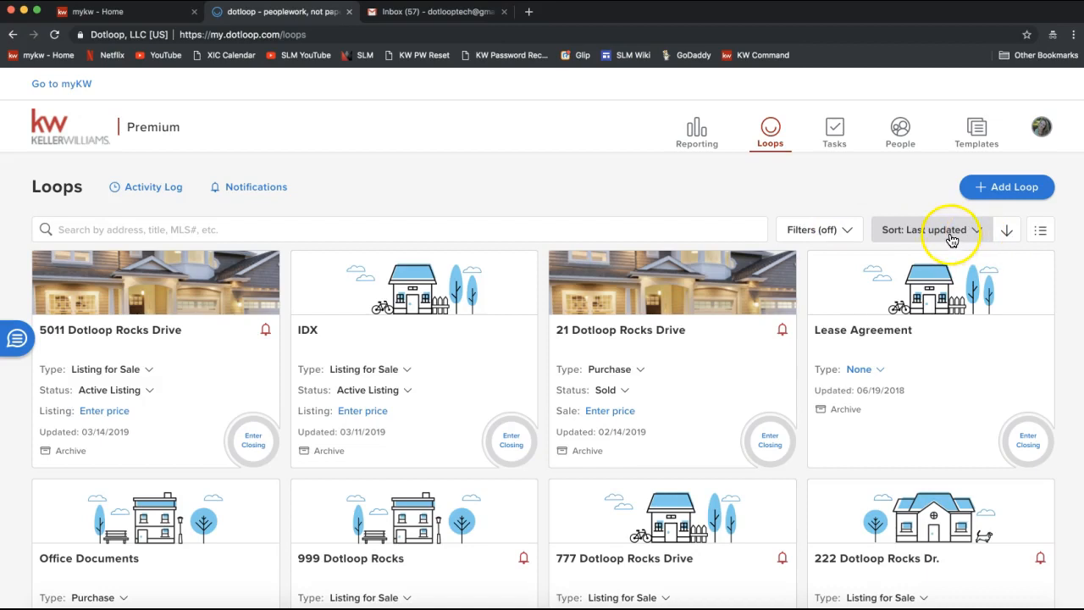
{"action": "left_click", "coordinate": [936, 238]}
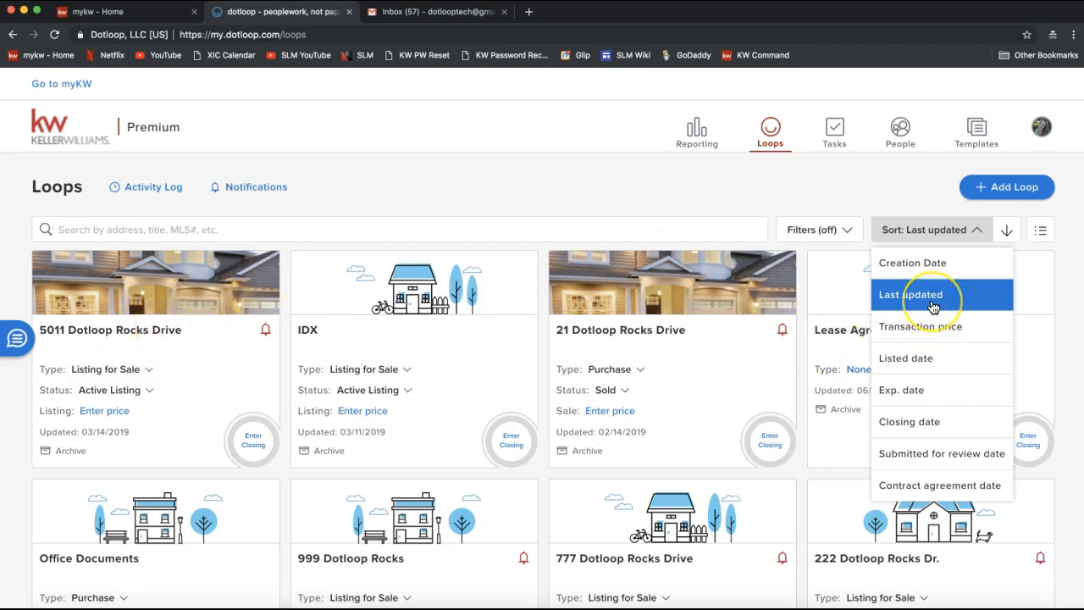
{"action": "left_click", "coordinate": [1008, 234]}
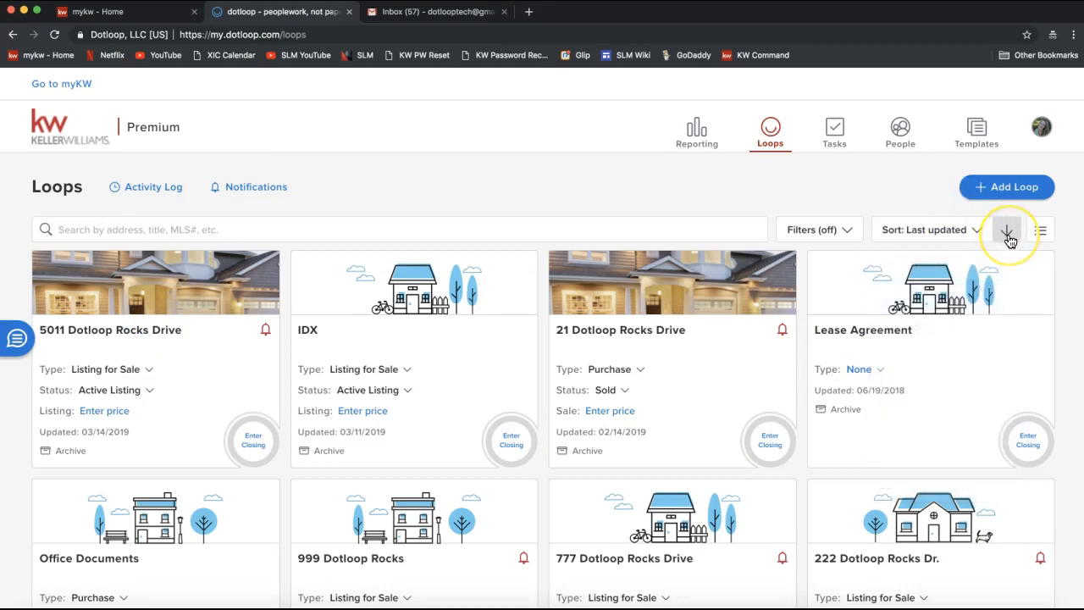
{"action": "left_click", "coordinate": [1005, 234]}
Step: Restore the sort order and show the loops as list rows with type, status, price and closing date
{"action": "left_click", "coordinate": [934, 236]}
{"action": "left_click", "coordinate": [1046, 241]}
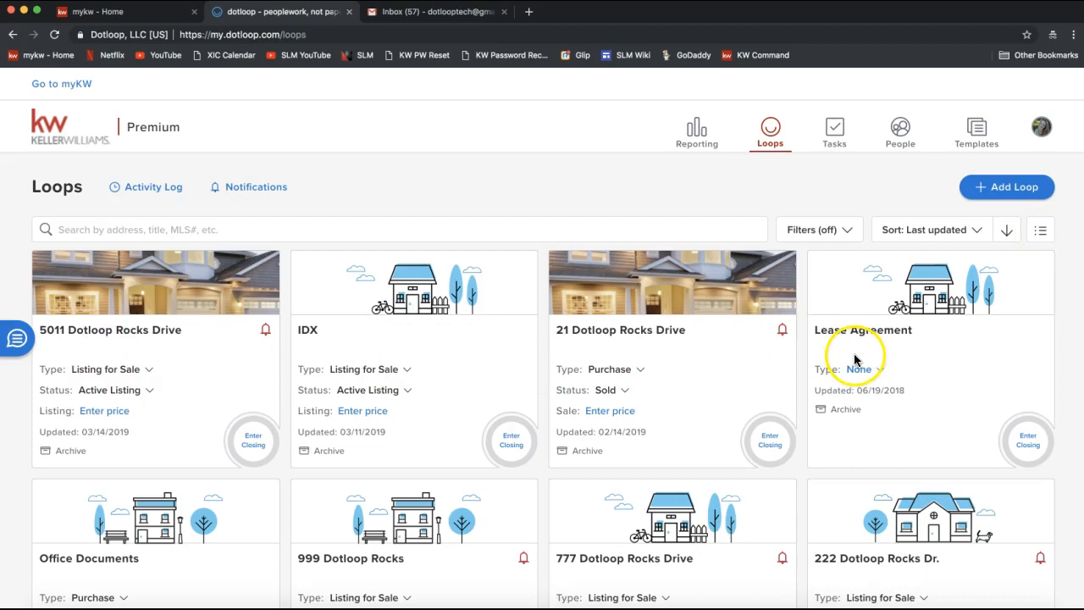
{"action": "left_click", "coordinate": [1040, 229]}
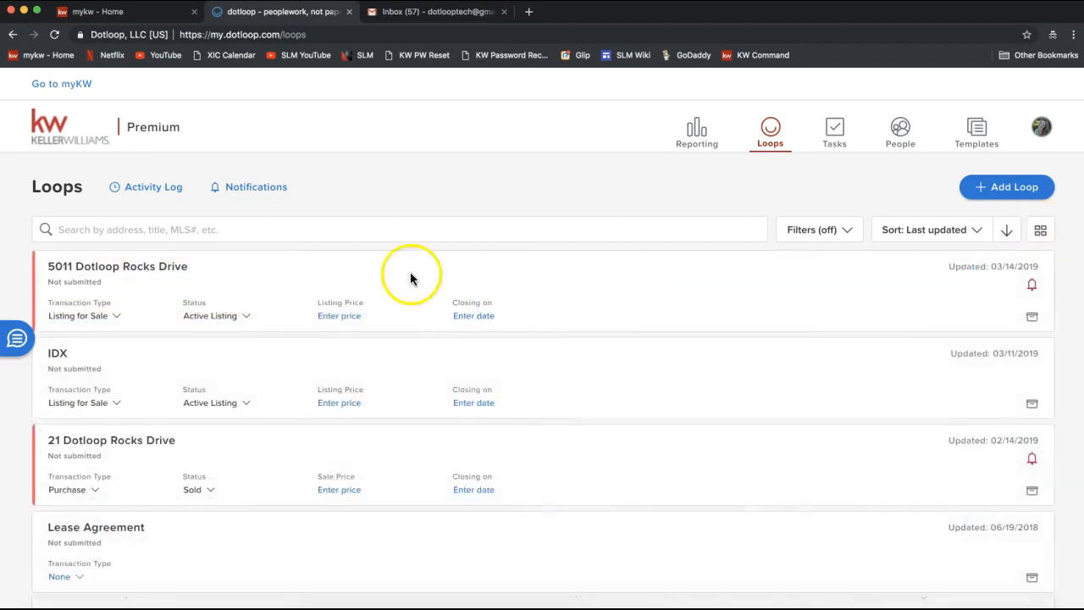
{"action": "scroll", "coordinate": [354, 495], "scroll_direction": "down", "scroll_amount": 5}
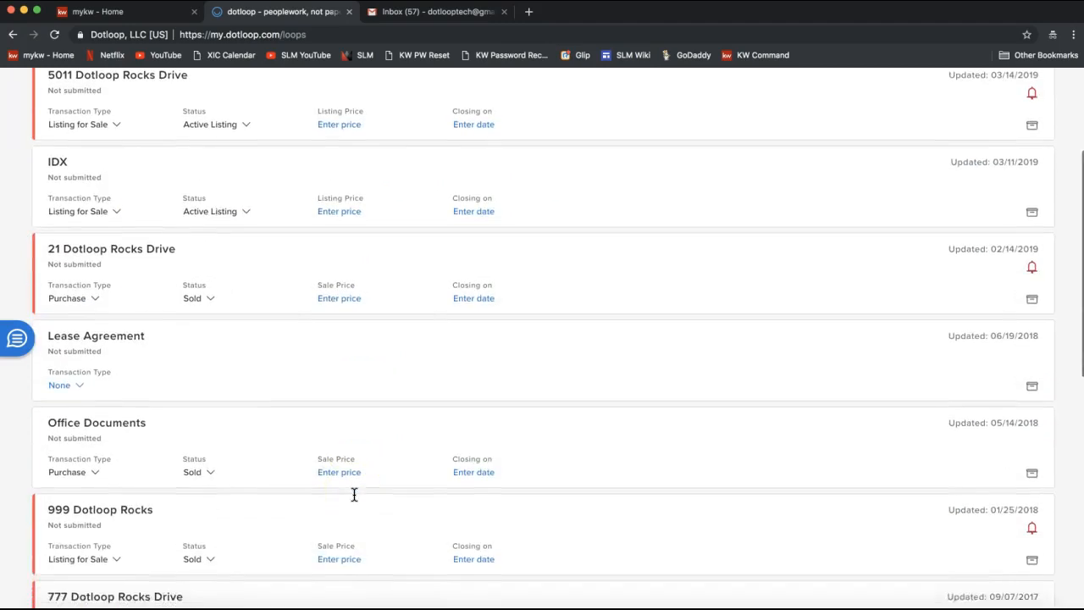
{"action": "scroll", "coordinate": [354, 496], "scroll_direction": "up", "scroll_amount": 3}
{"action": "scroll", "coordinate": [354, 495], "scroll_direction": "up", "scroll_amount": 3}
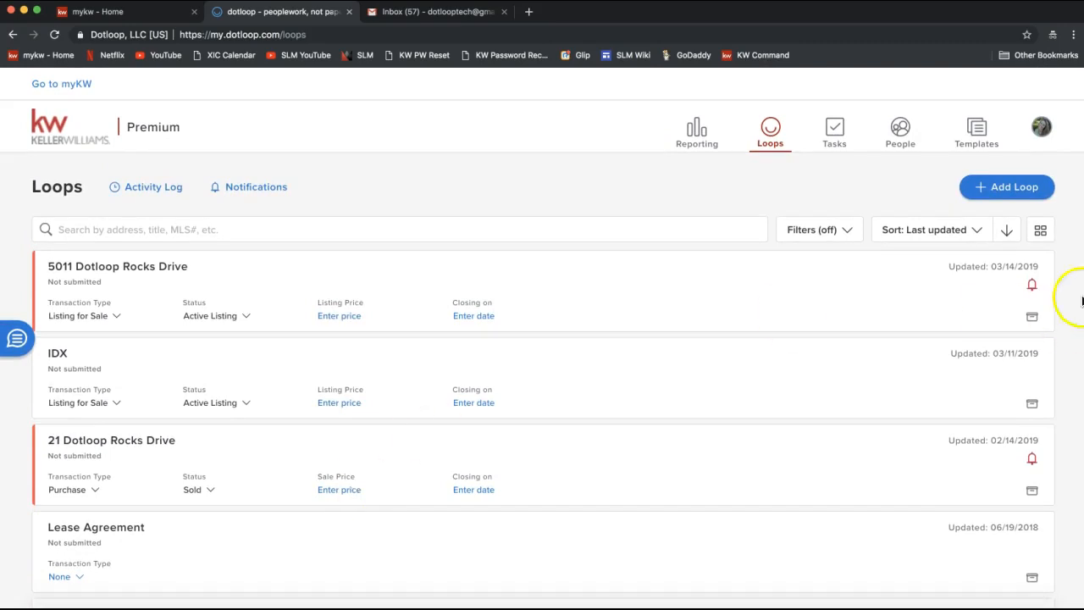
{"action": "left_click", "coordinate": [1042, 233]}
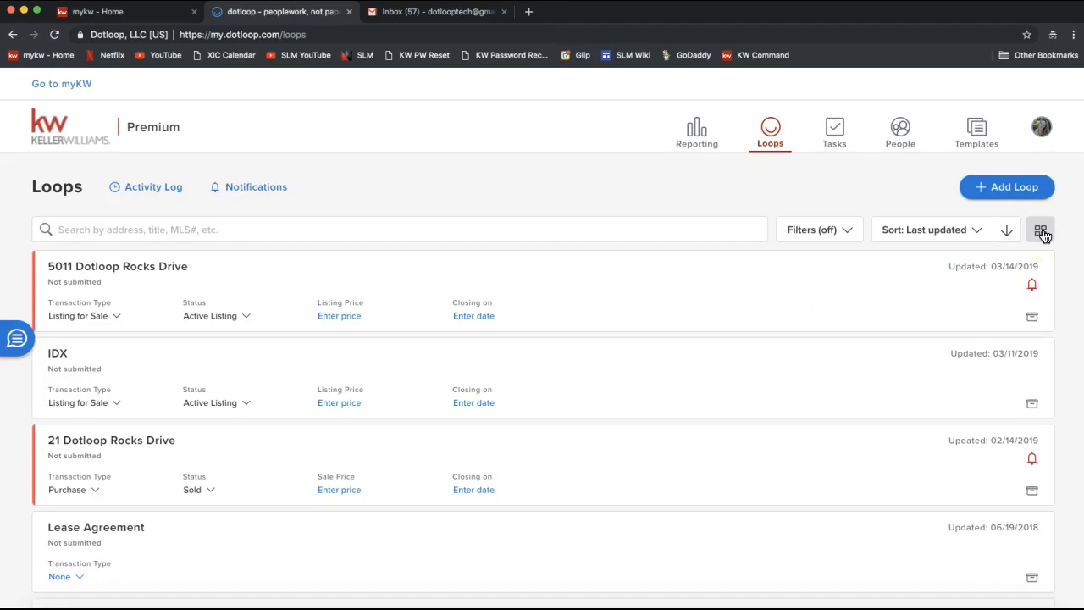
Step: Return the loops to picture cards and open Messenger's list of three conversations
{"action": "left_click", "coordinate": [1043, 234]}
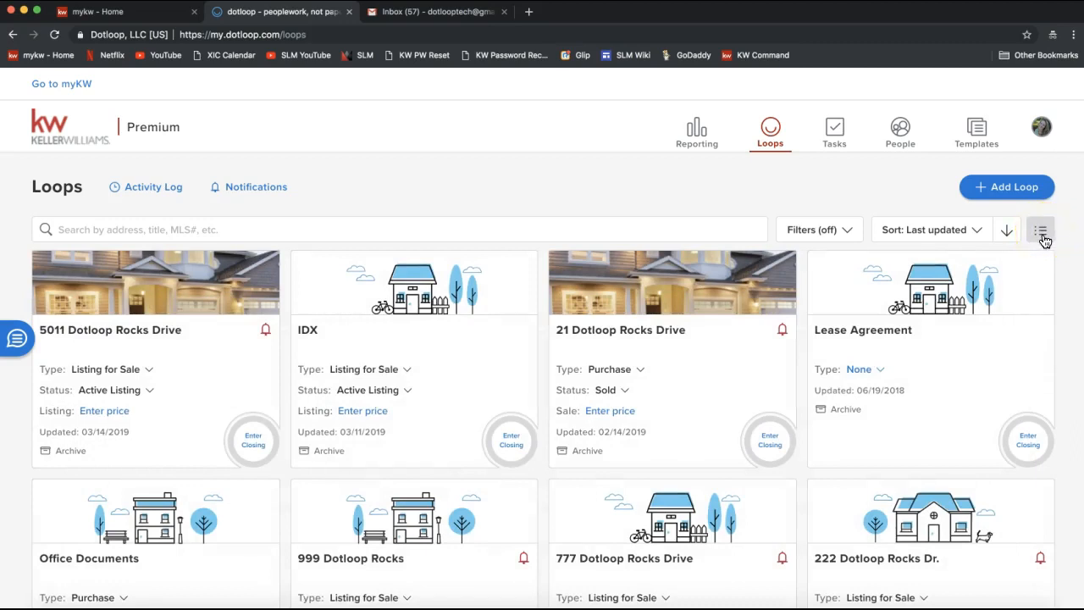
{"action": "left_click", "coordinate": [17, 343]}
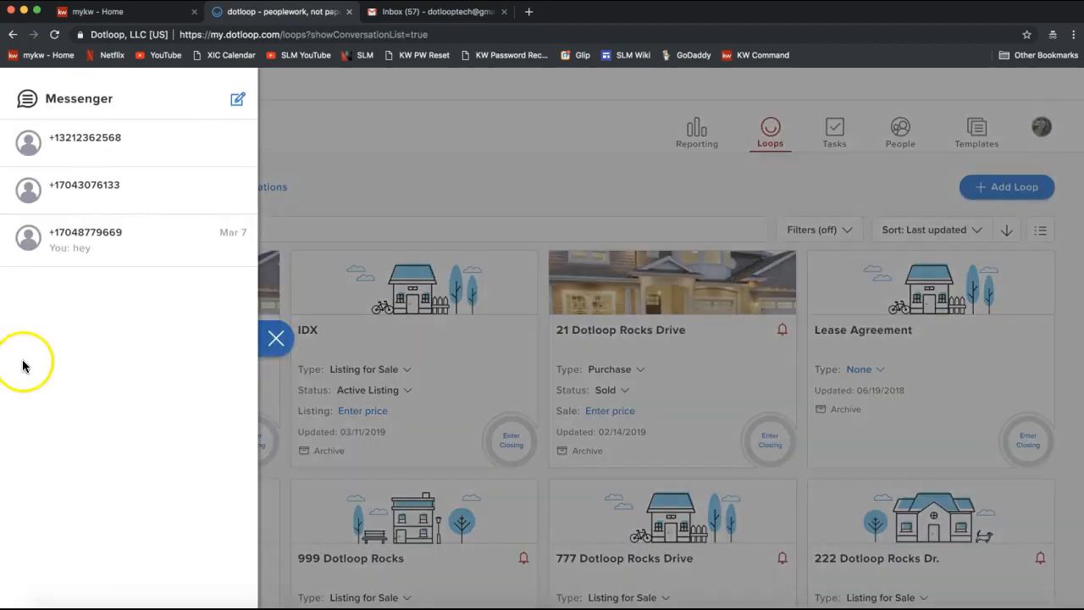
{"action": "left_click", "coordinate": [314, 127]}
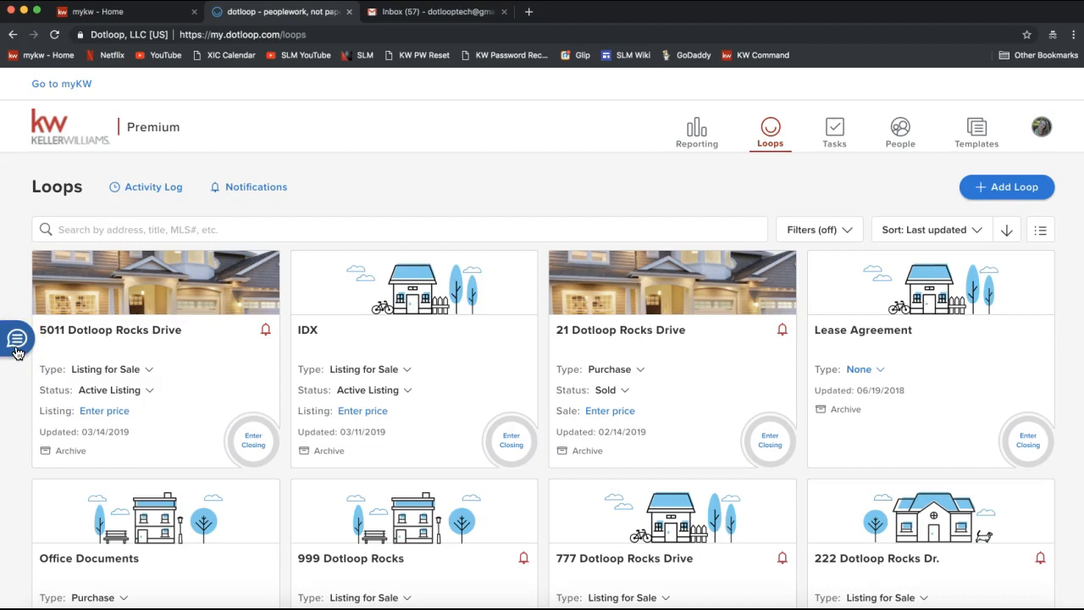
{"action": "left_click", "coordinate": [17, 349]}
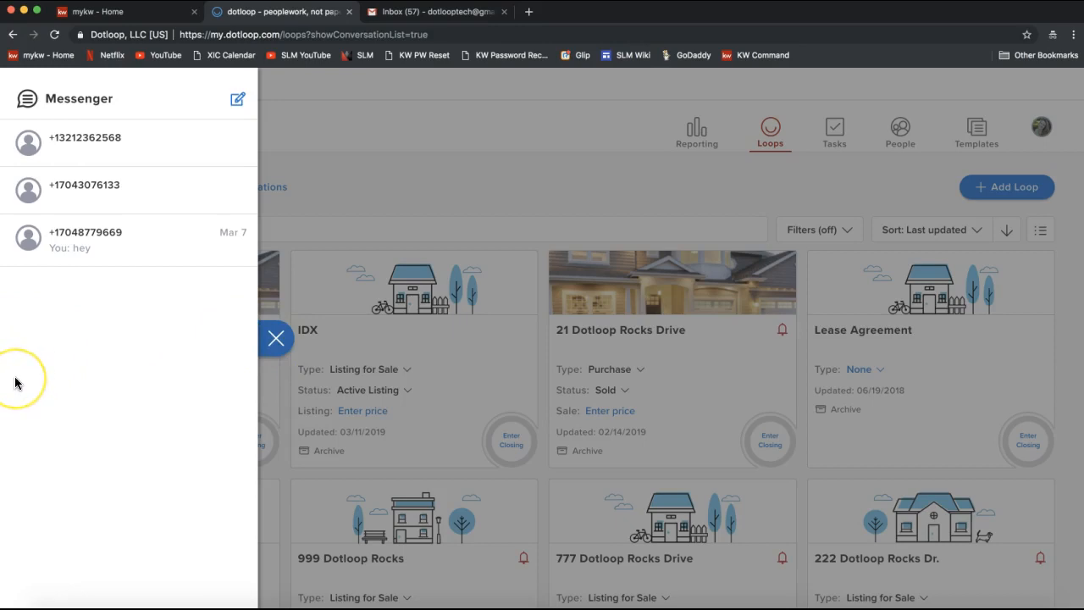
Step: Start a new Messenger conversation and dismiss the saved address suggestions in the To field
{"action": "left_click", "coordinate": [238, 103]}
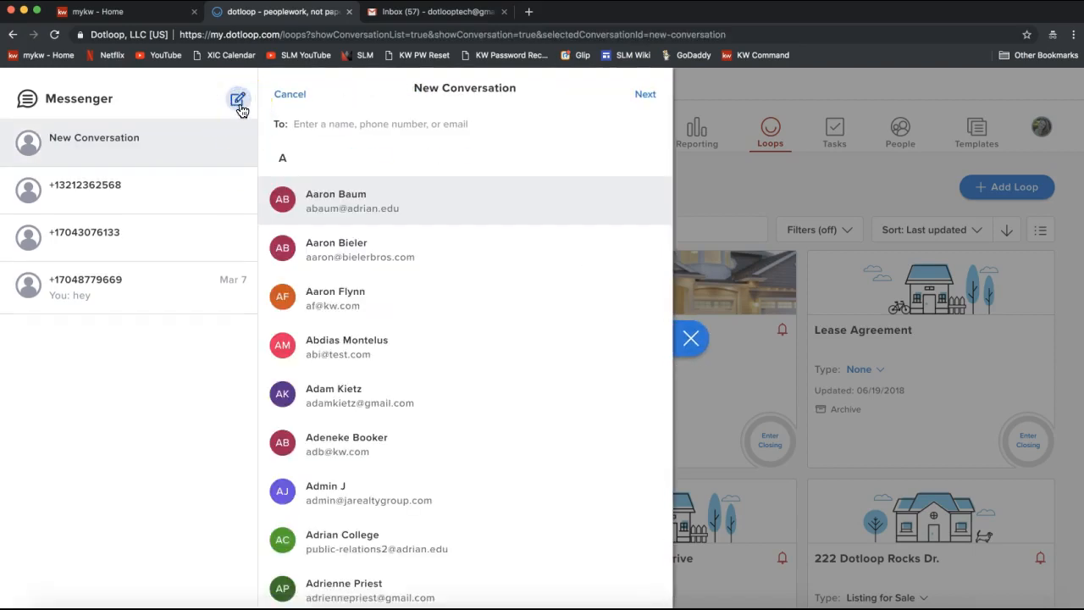
{"action": "left_click", "coordinate": [331, 125]}
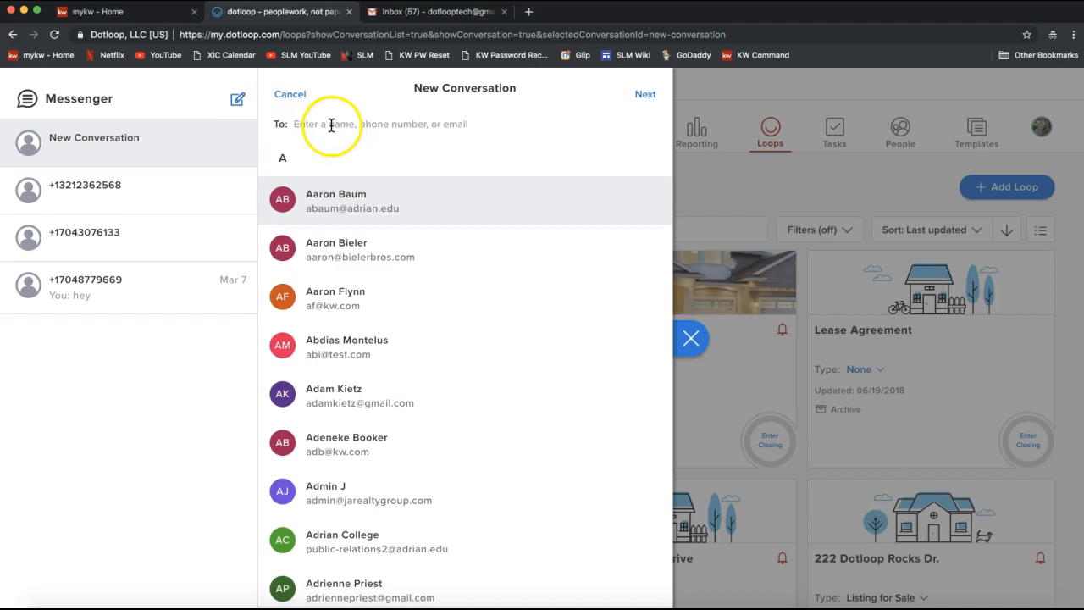
{"action": "left_click", "coordinate": [326, 124]}
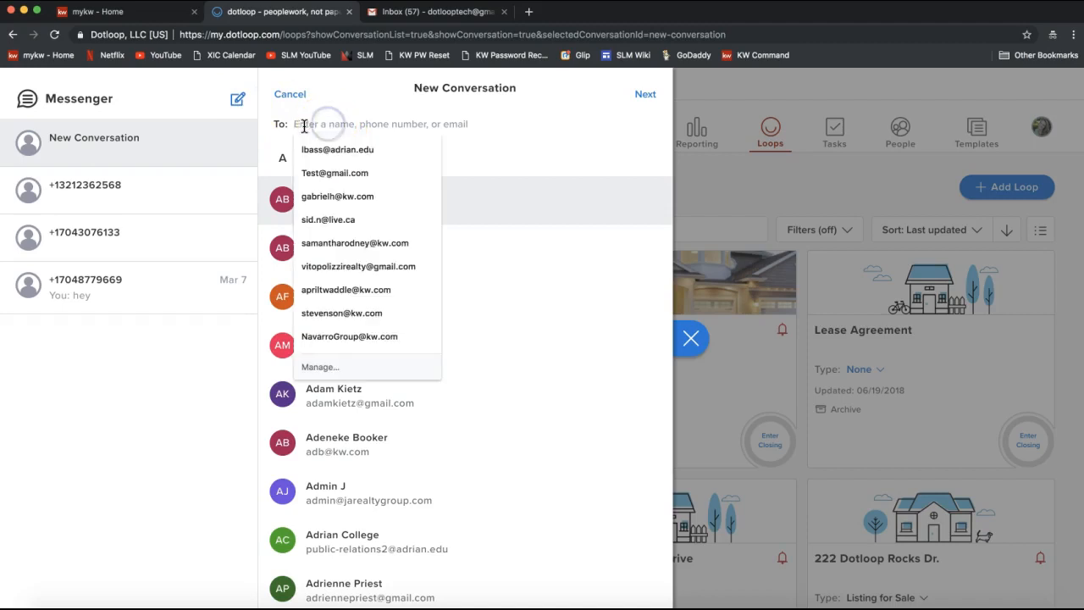
{"action": "left_click", "coordinate": [538, 152]}
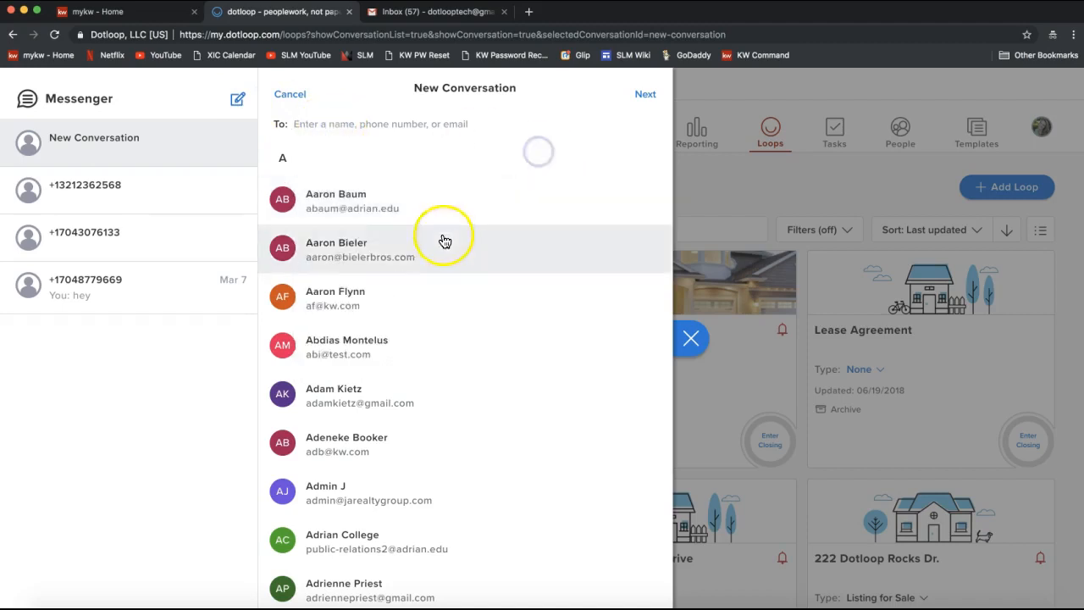
{"action": "left_click", "coordinate": [337, 125]}
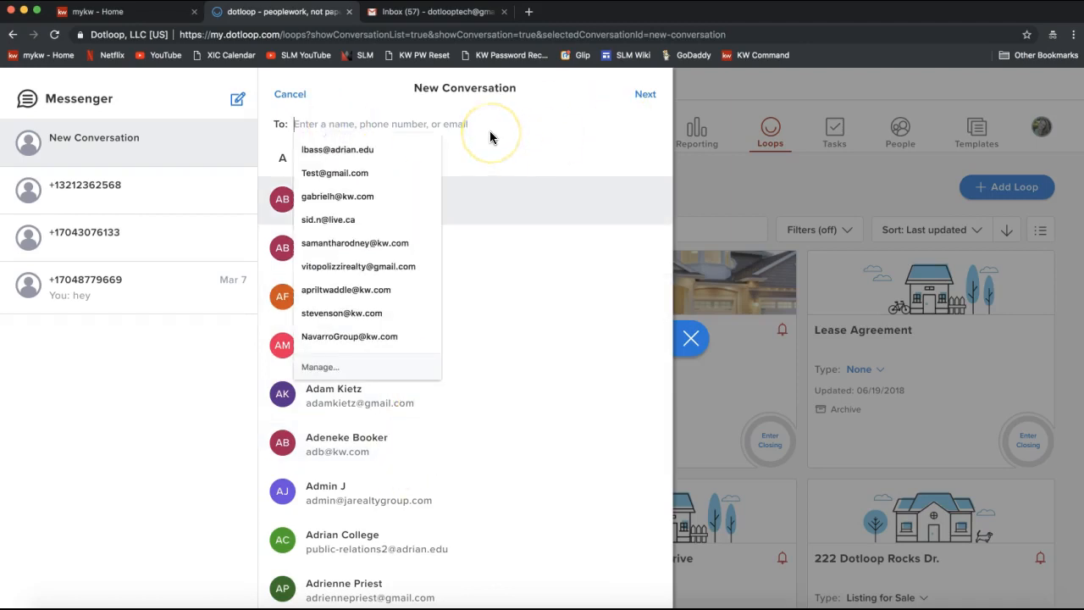
Step: Try a contact name as recipient, remove it, and address the message to a phone number
{"action": "type", "text": "rto"}
{"action": "key", "text": "BackSpace"}
{"action": "key", "text": "BackSpace"}
{"action": "key", "text": "BackSpace"}
{"action": "type", "text": "tony"}
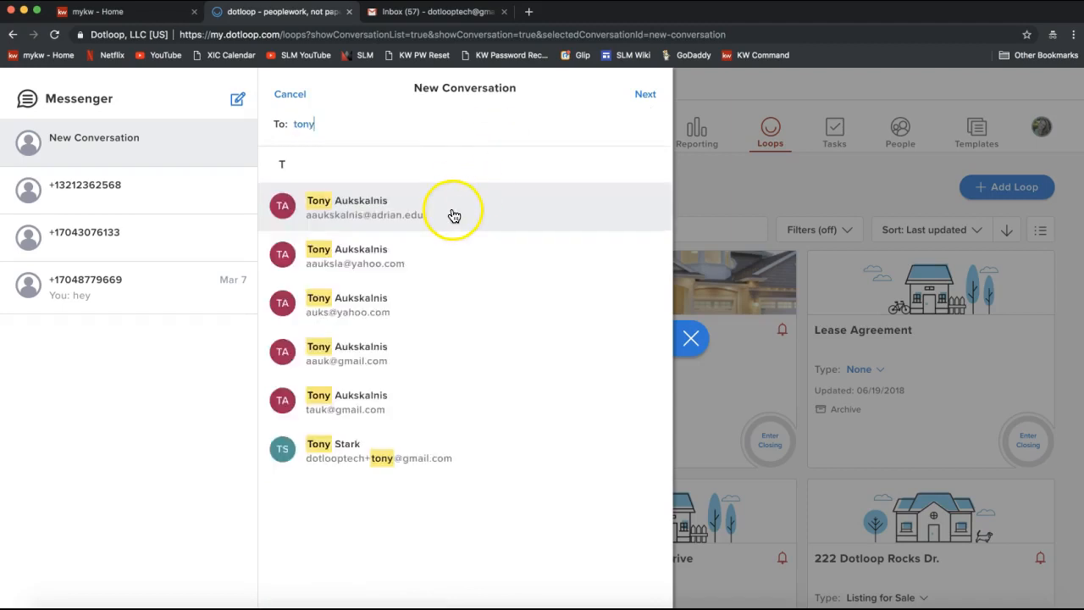
{"action": "left_click", "coordinate": [374, 124]}
{"action": "left_click", "coordinate": [333, 125]}
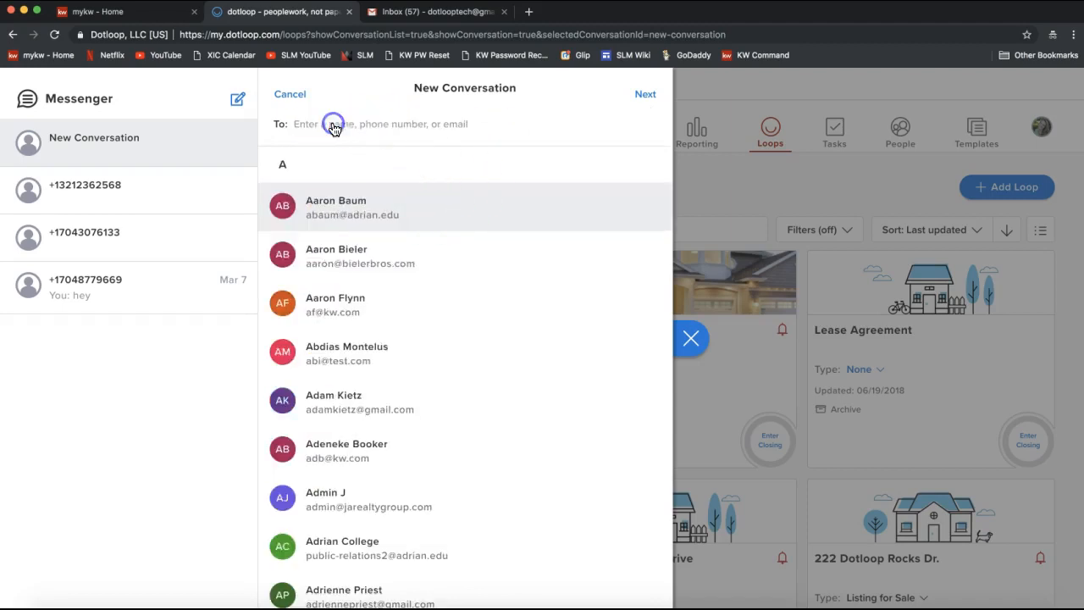
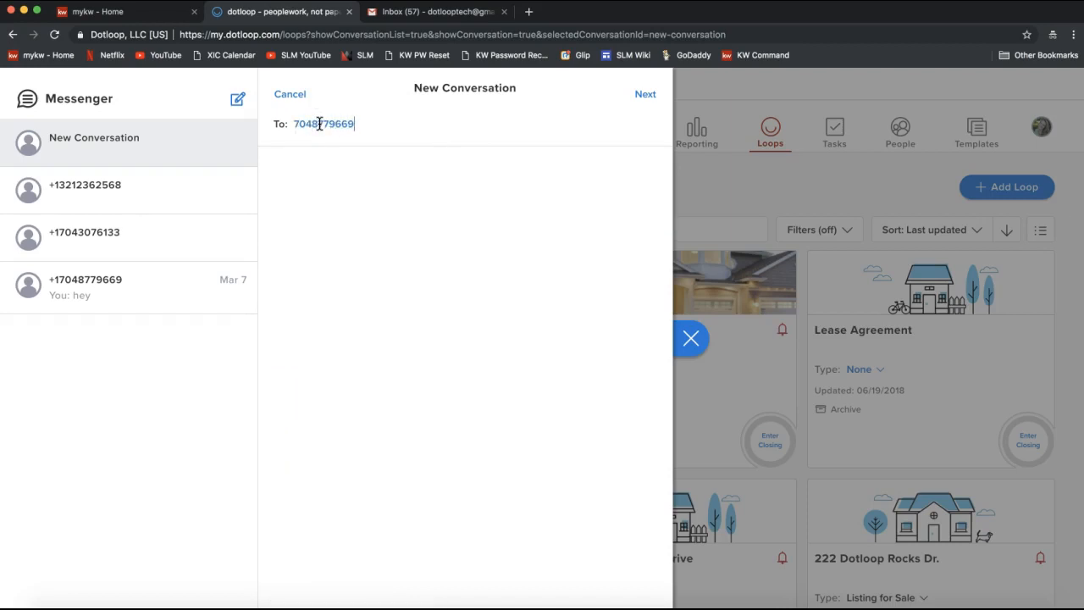
{"action": "left_click", "coordinate": [646, 94]}
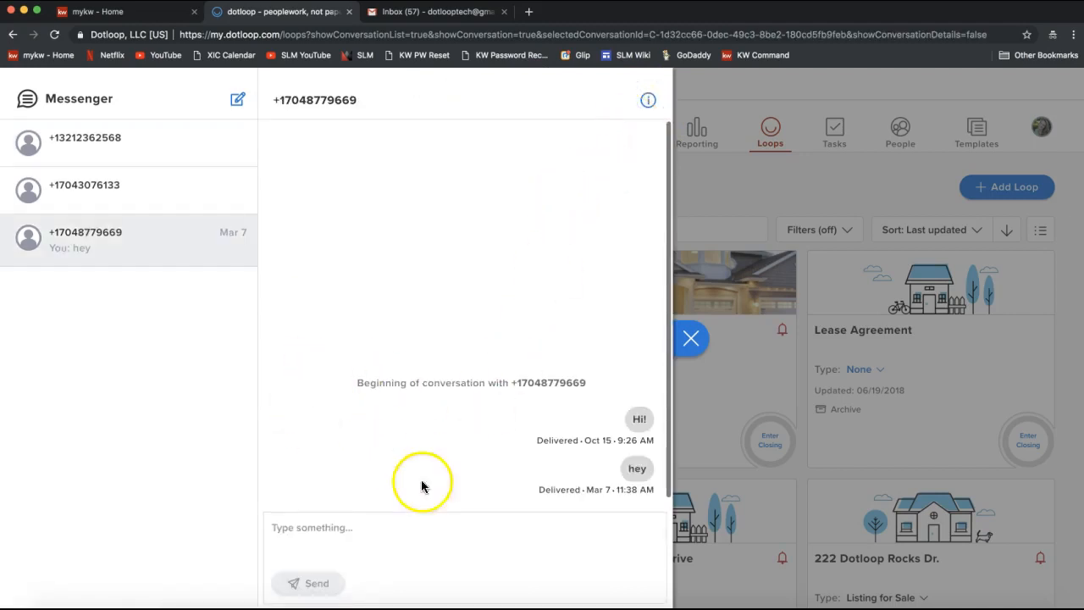
Step: Close the Messenger conversation to reveal the Loops cards led by 5011 Dotloop Rocks Drive
{"action": "left_click", "coordinate": [318, 530]}
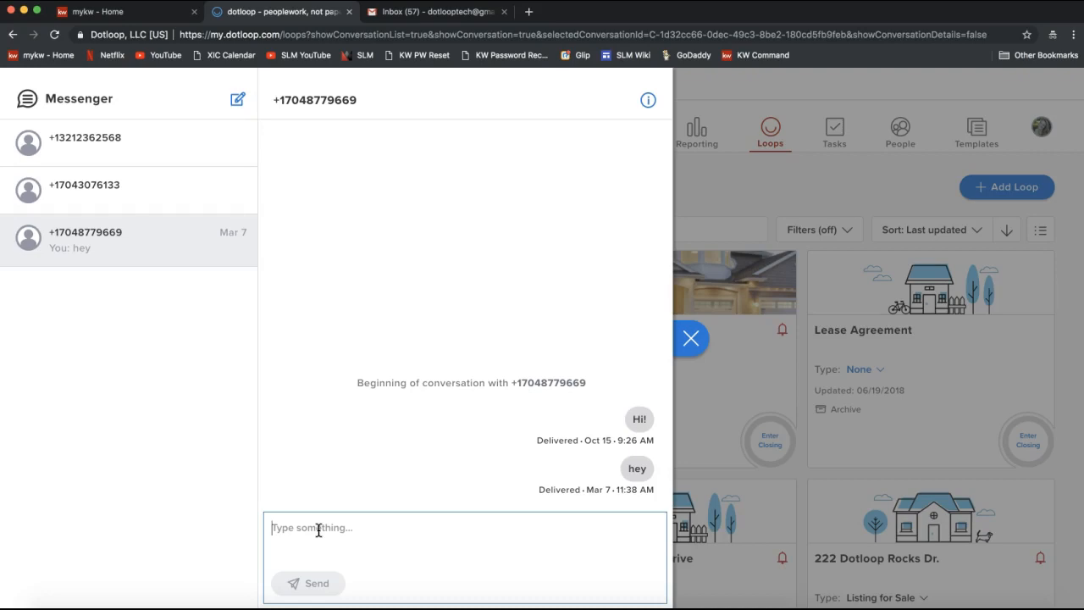
{"action": "left_click", "coordinate": [335, 530]}
{"action": "left_click", "coordinate": [692, 339]}
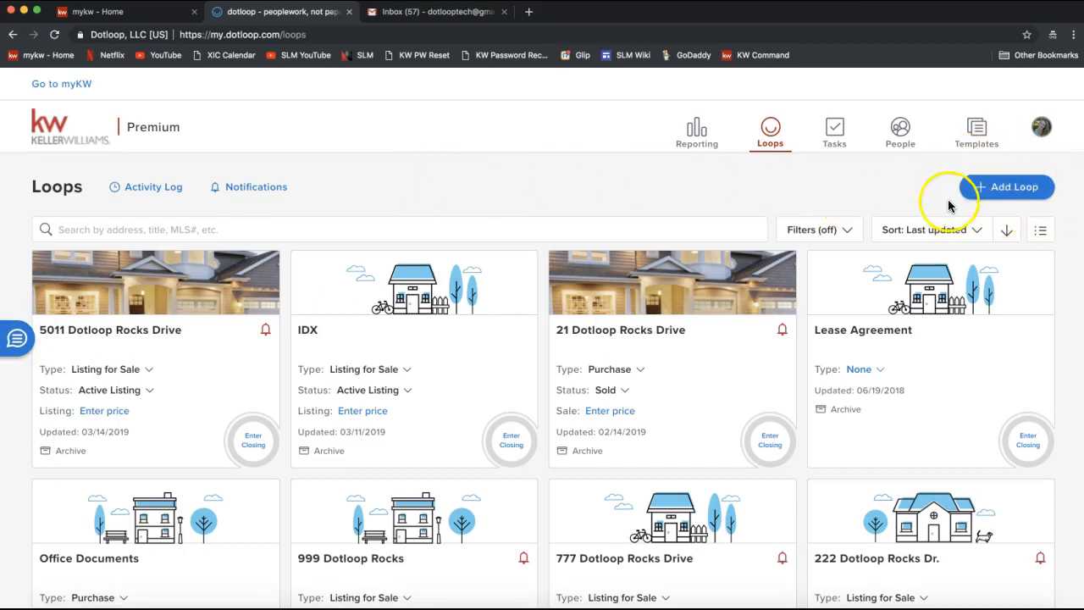
Step: Start a new loop and enter '124 Dotloop Rocks Drive' as the property address, replacing '5555 Dotloop'
{"action": "left_click", "coordinate": [1009, 199]}
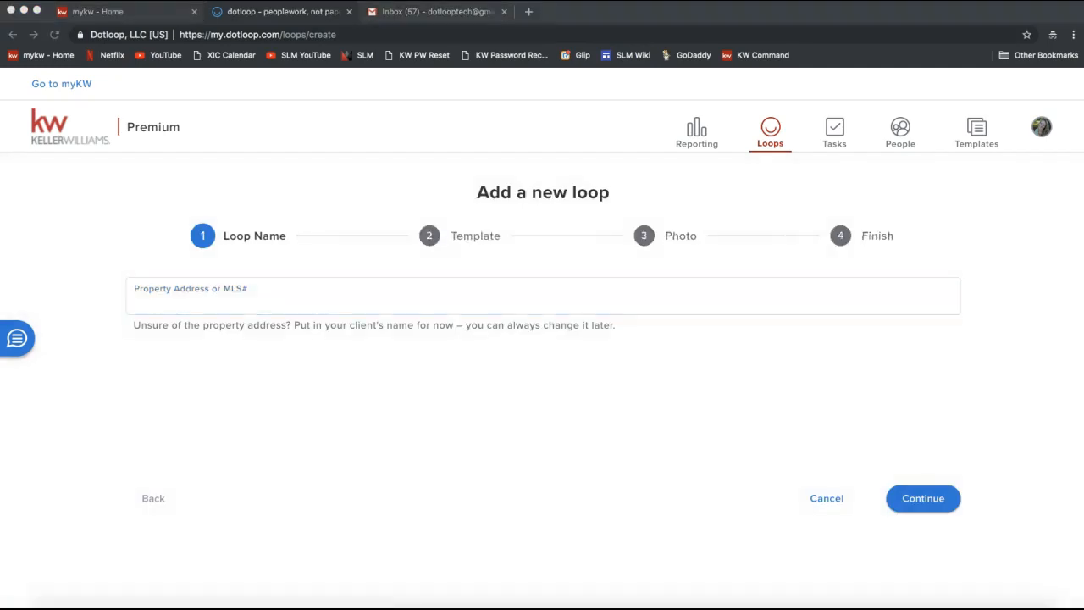
{"action": "left_click", "coordinate": [346, 300]}
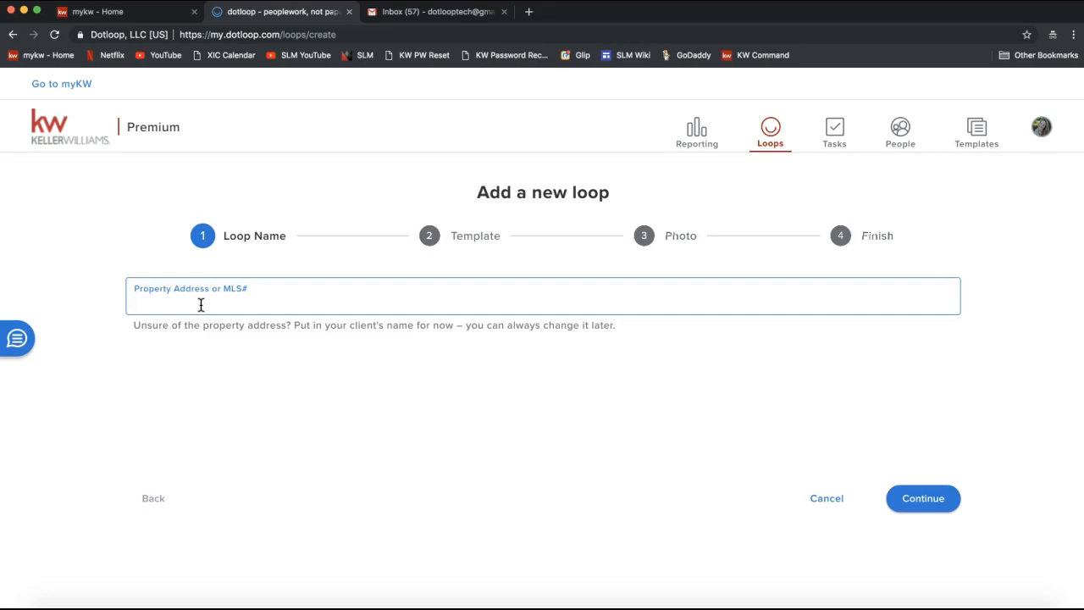
{"action": "type", "text": "5555"}
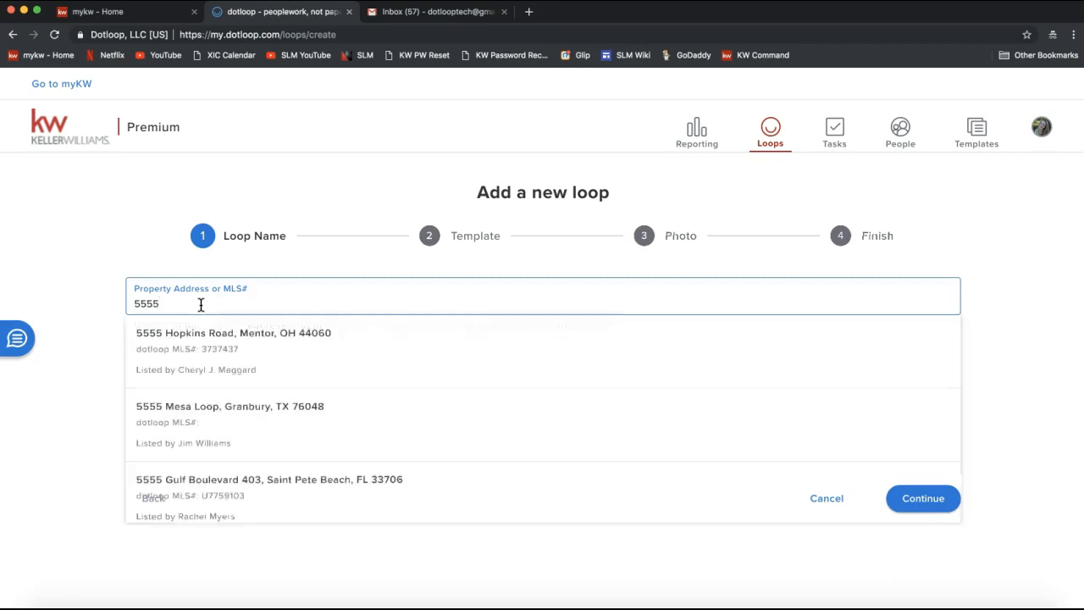
{"action": "type", "text": " Dotloop"}
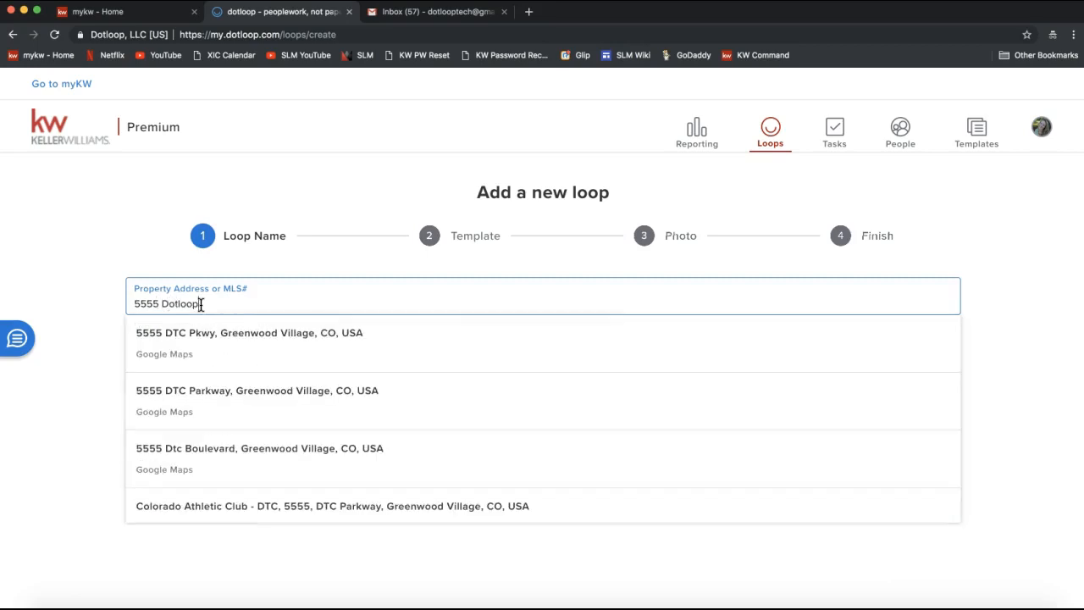
{"action": "key", "text": "BackSpace"}
{"action": "key", "text": "BackSpace"}
{"action": "key", "text": "BackSpace"}
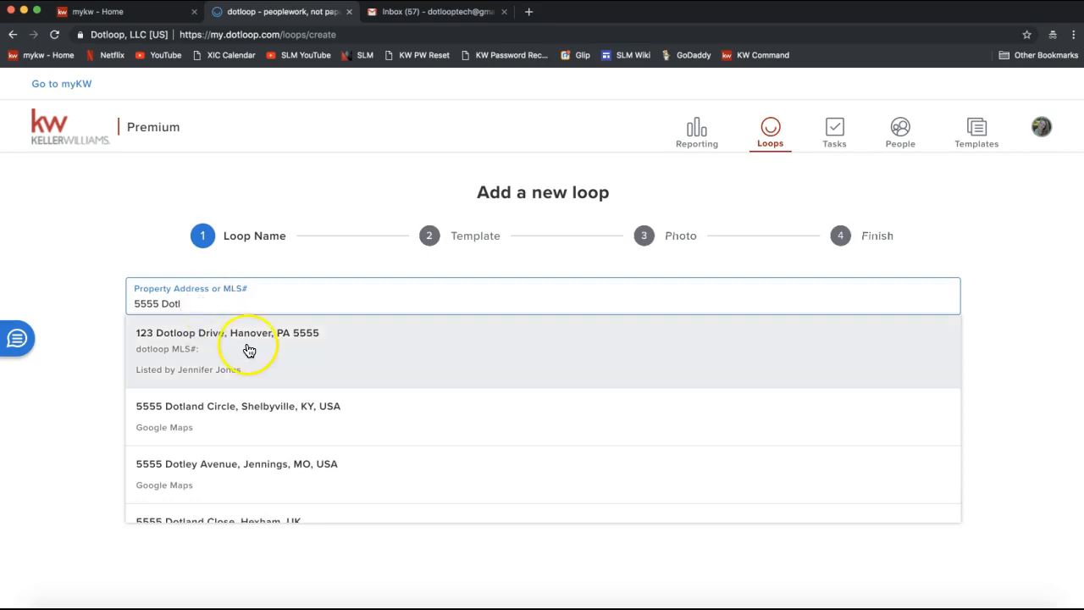
{"action": "scroll", "coordinate": [243, 467], "scroll_direction": "down", "scroll_amount": 3}
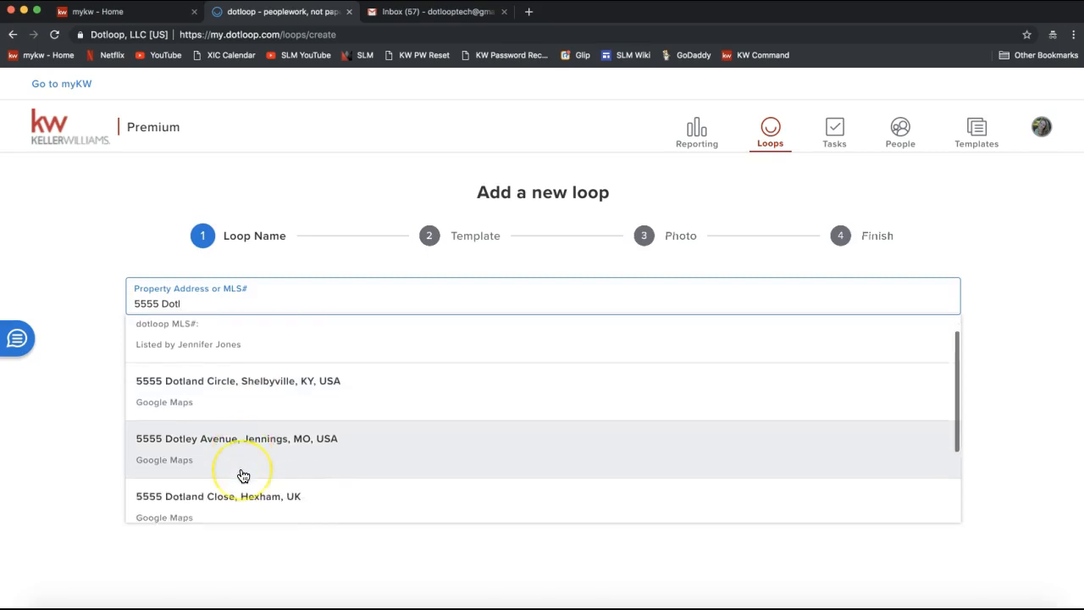
{"action": "scroll", "coordinate": [243, 474], "scroll_direction": "up", "scroll_amount": 3}
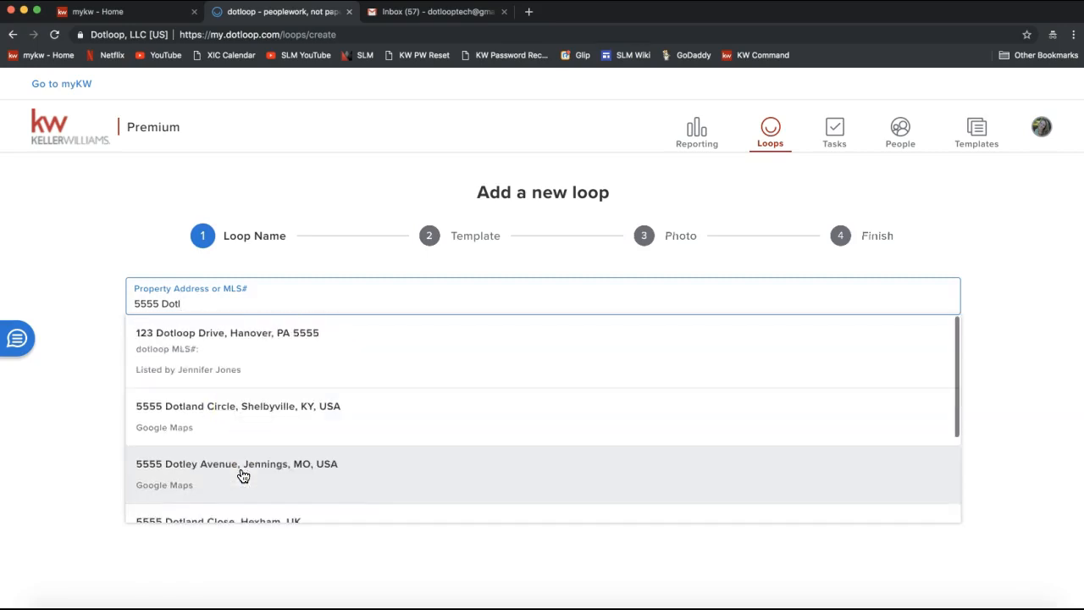
{"action": "key", "text": "BackSpace"}
{"action": "key", "text": "BackSpace"}
{"action": "key", "text": "BackSpace"}
{"action": "key", "text": "BackSpace"}
{"action": "key", "text": "BackSpace"}
{"action": "key", "text": "BackSpace"}
{"action": "key", "text": "BackSpace"}
{"action": "key", "text": "BackSpace"}
{"action": "type", "text": "1"}
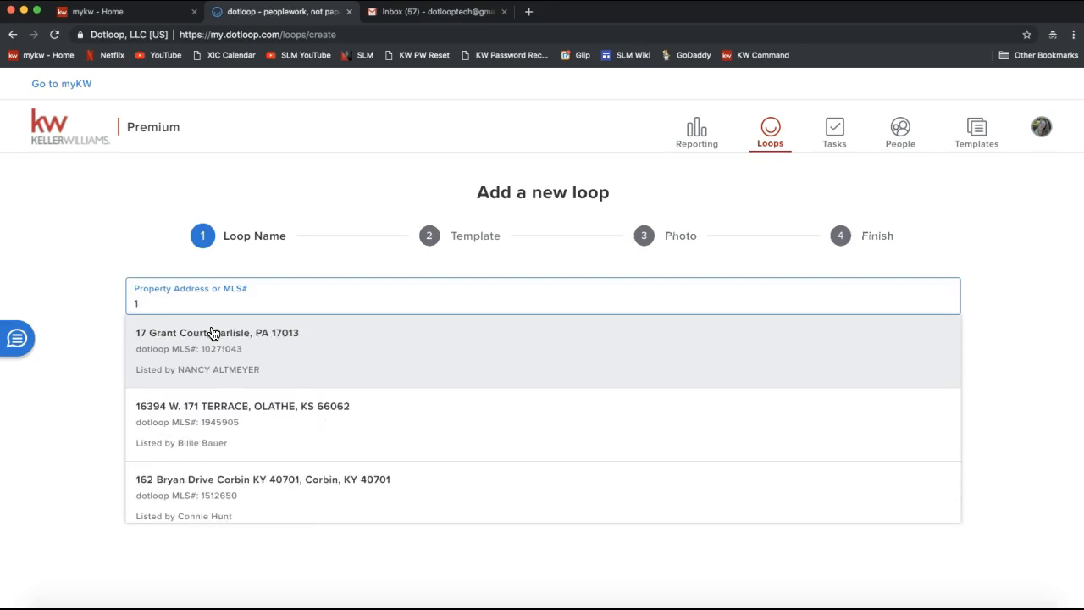
{"action": "left_click", "coordinate": [175, 300]}
{"action": "type", "text": "24 Do"}
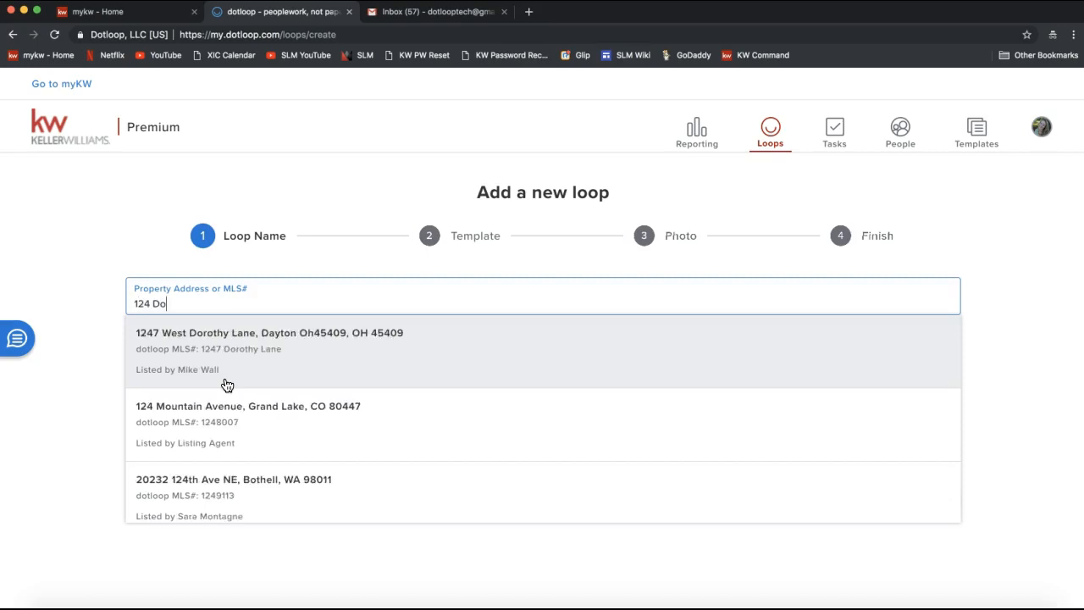
{"action": "type", "text": "tloop Rocks Drive"}
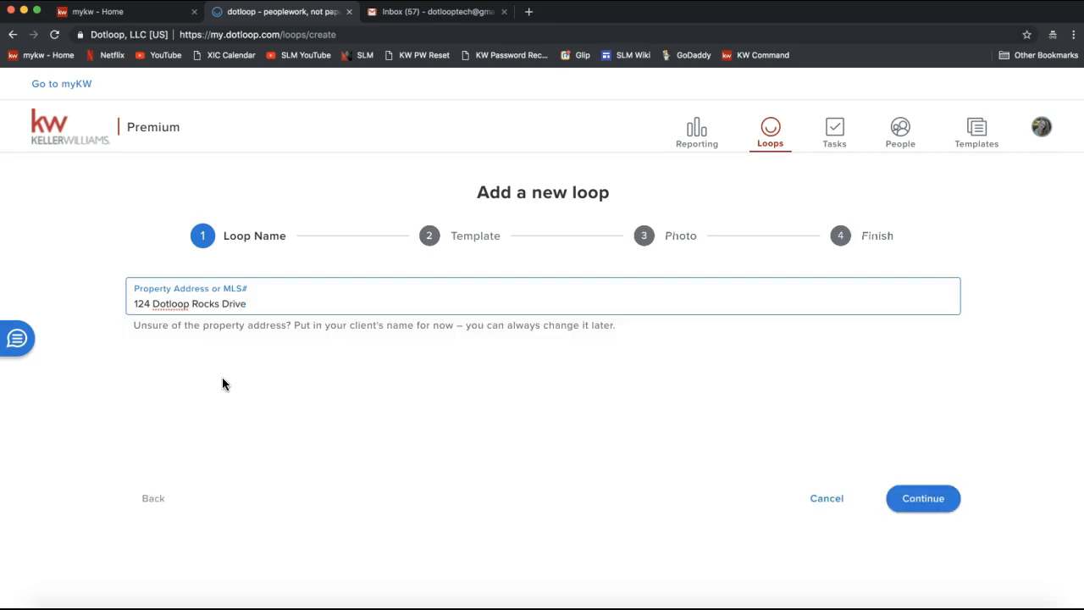
Step: Continue past Loop Name, leave the Loop Template at Select, and reach the Photo step
{"action": "left_click", "coordinate": [923, 504]}
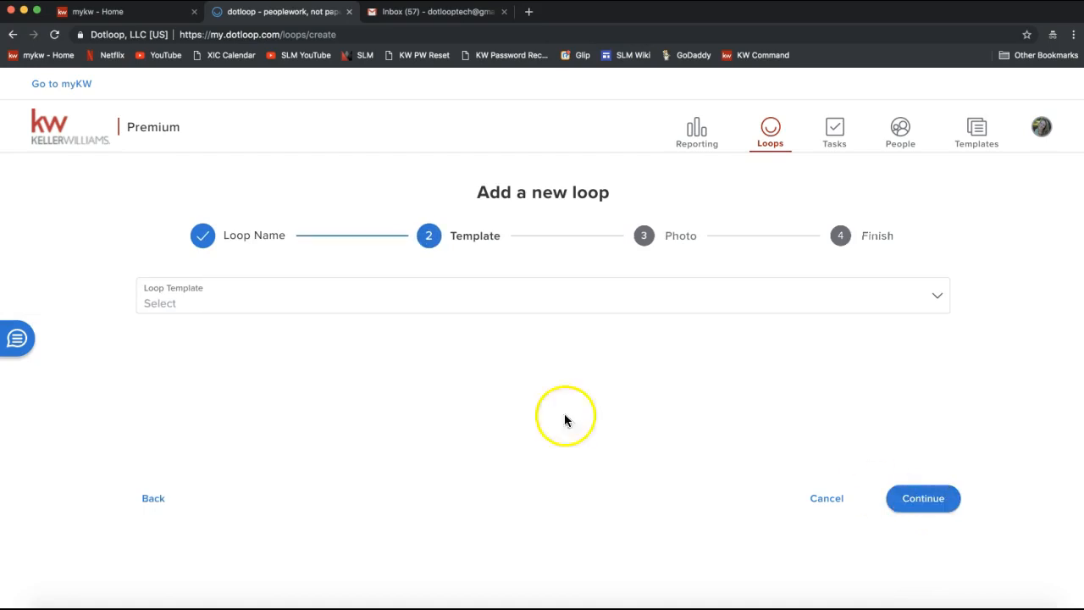
{"action": "left_click", "coordinate": [183, 309]}
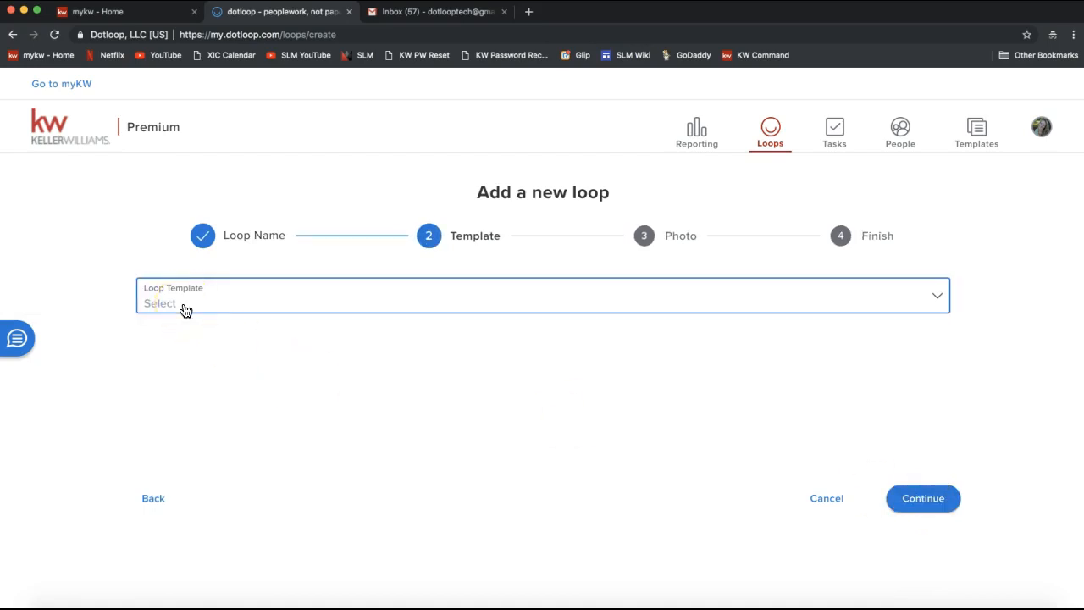
{"action": "left_click", "coordinate": [184, 309]}
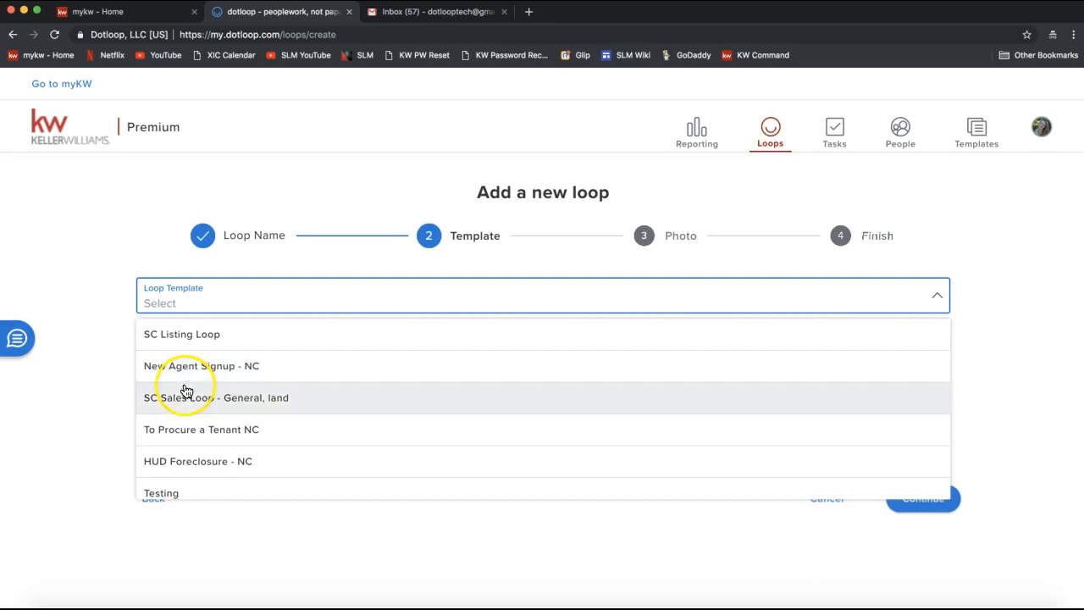
{"action": "scroll", "coordinate": [186, 389], "scroll_direction": "down", "scroll_amount": 3}
{"action": "scroll", "coordinate": [183, 389], "scroll_direction": "down", "scroll_amount": 2}
{"action": "left_click", "coordinate": [90, 208]}
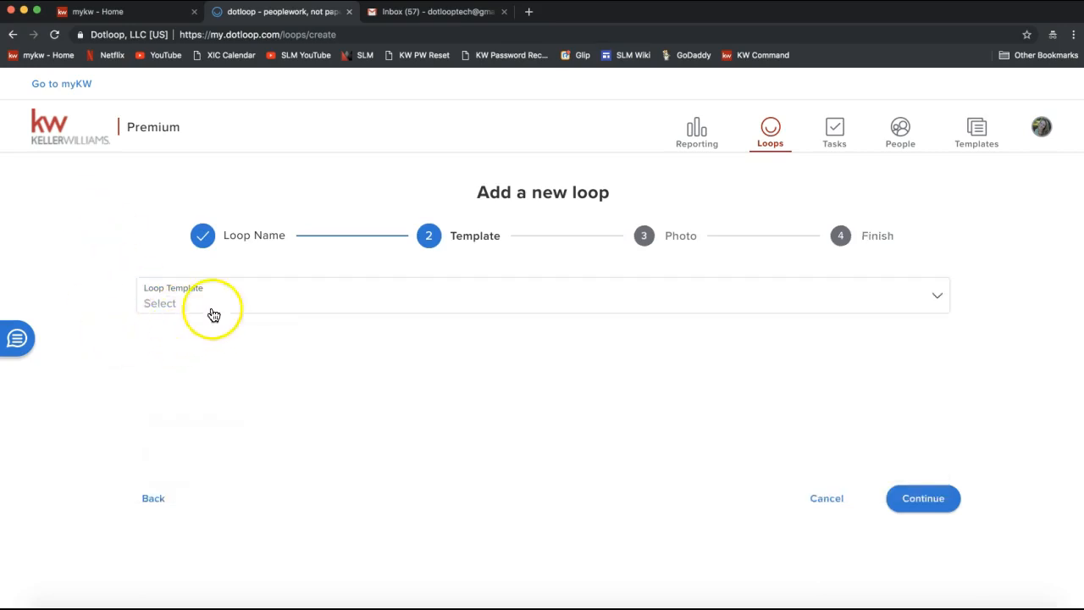
{"action": "left_click", "coordinate": [930, 508]}
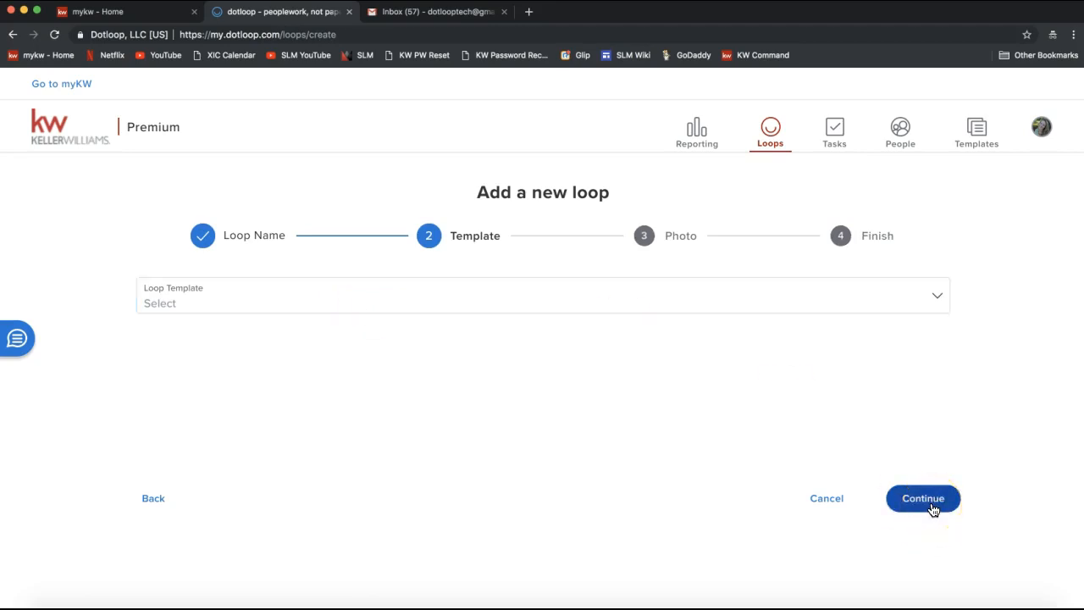
{"action": "left_click", "coordinate": [930, 502]}
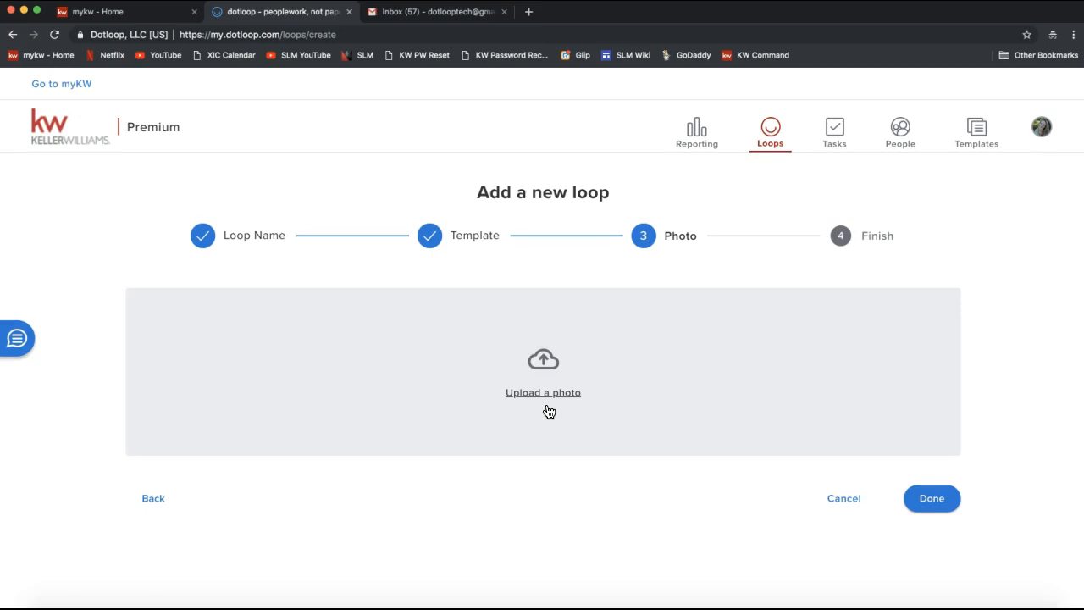
Step: Upload Home.jpg from the Desktop as the new loop's photo
{"action": "left_click", "coordinate": [543, 396]}
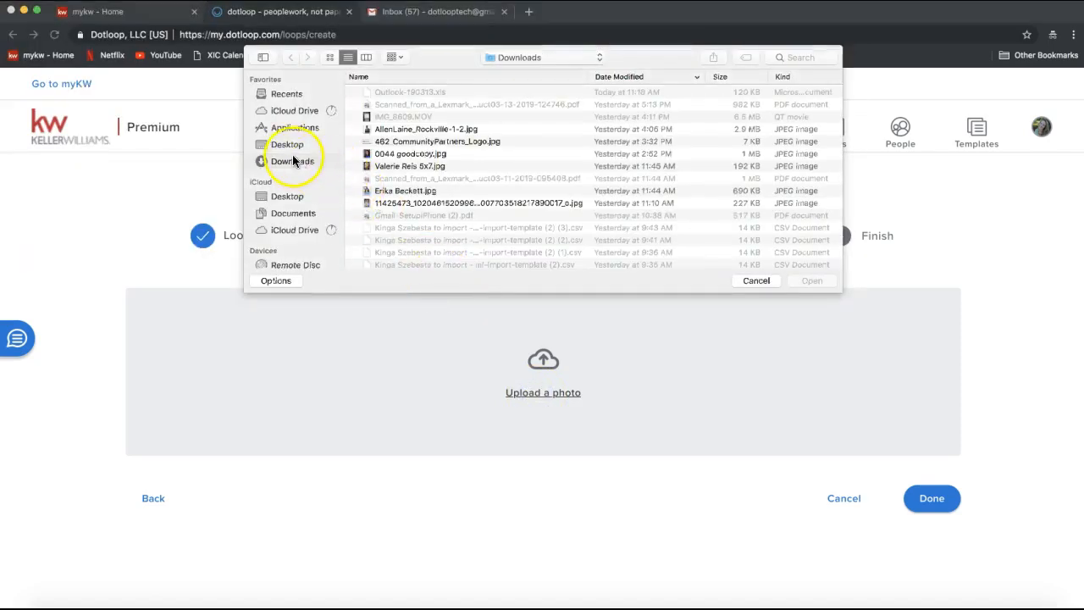
{"action": "left_click", "coordinate": [281, 145]}
{"action": "scroll", "coordinate": [433, 175], "scroll_direction": "down", "scroll_amount": 10}
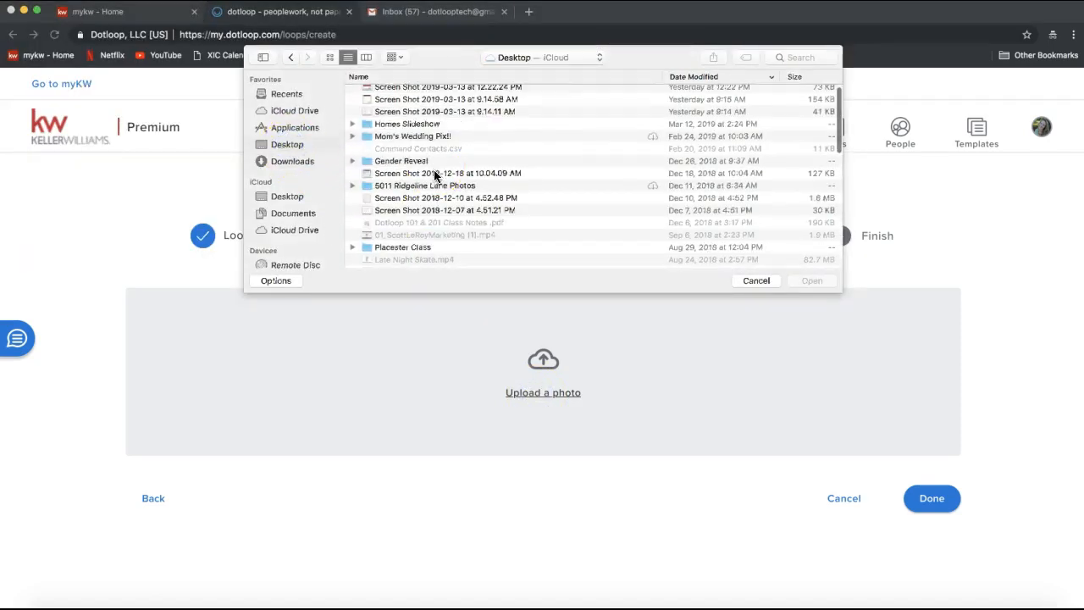
{"action": "scroll", "coordinate": [434, 175], "scroll_direction": "down", "scroll_amount": 8}
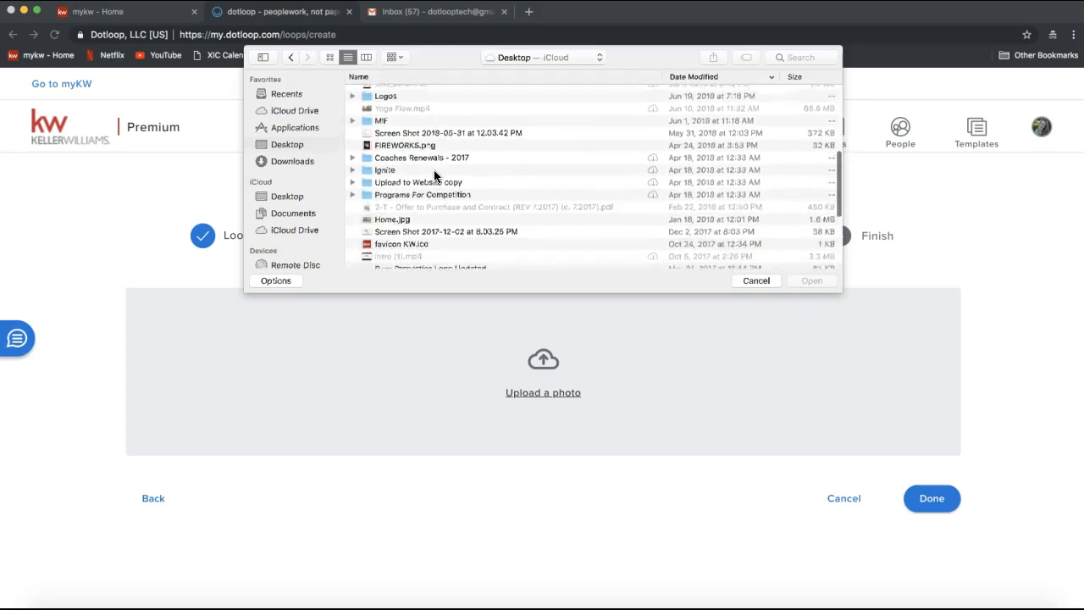
{"action": "left_click", "coordinate": [381, 149]}
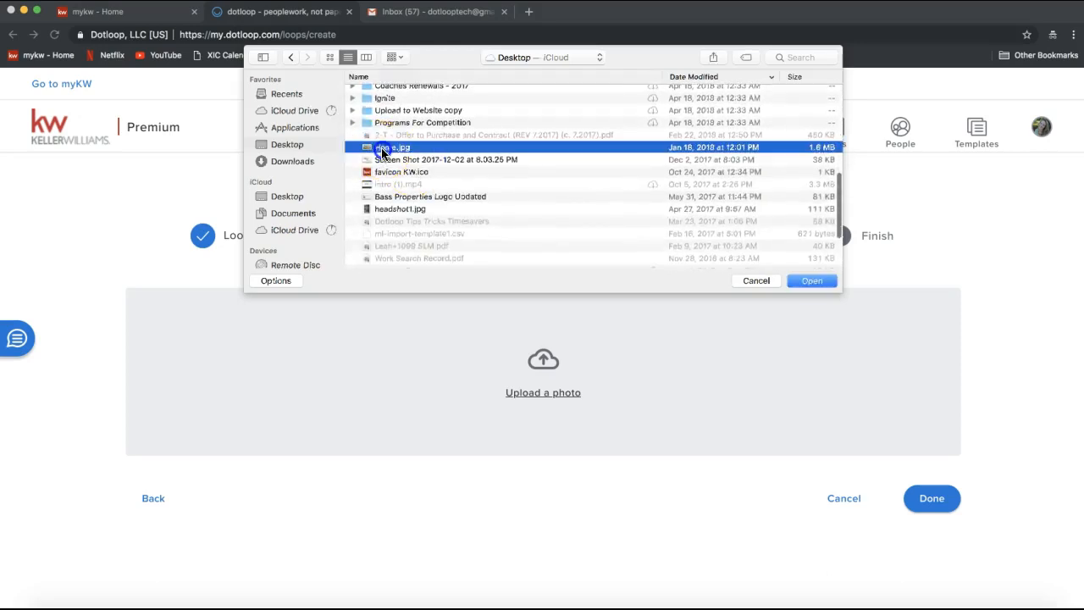
{"action": "double_click", "coordinate": [381, 151]}
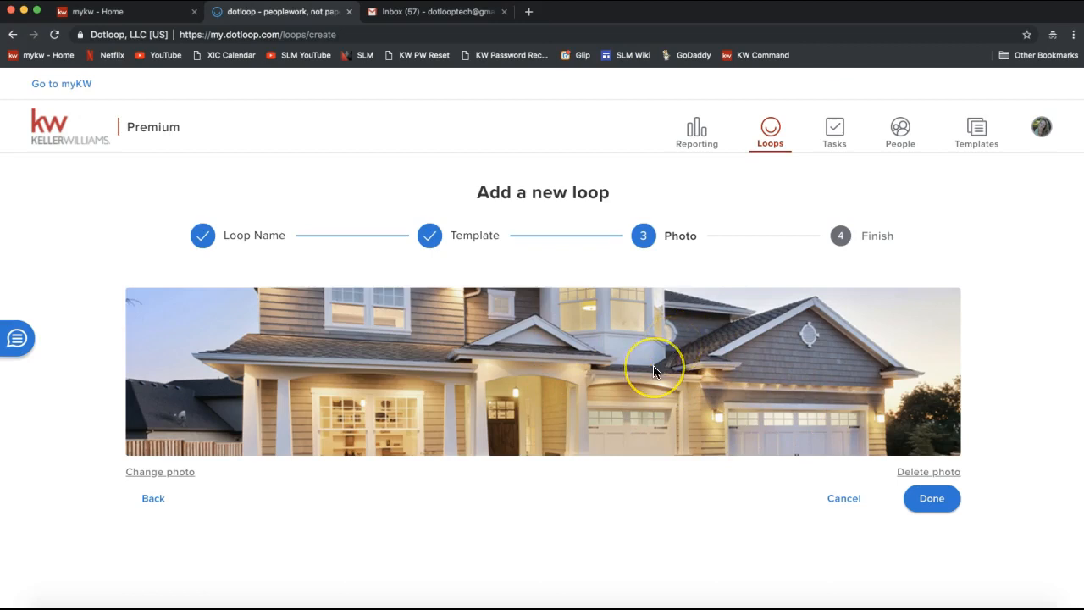
Step: Finish creating the loop and open 124 Dotloop Rocks Drive with its empty Documents section
{"action": "left_click", "coordinate": [931, 499]}
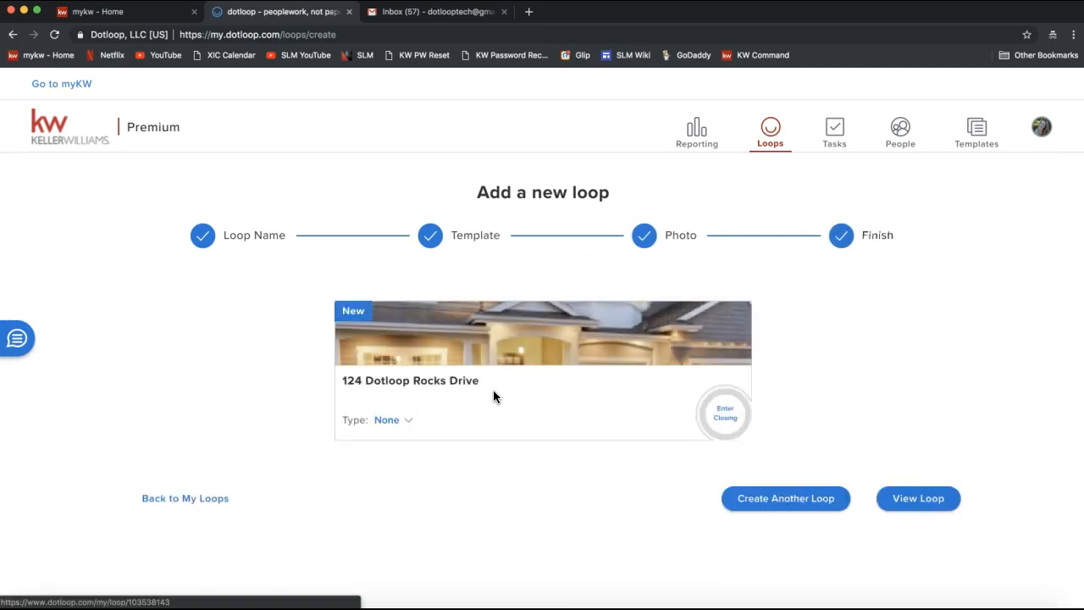
{"action": "left_click", "coordinate": [926, 507]}
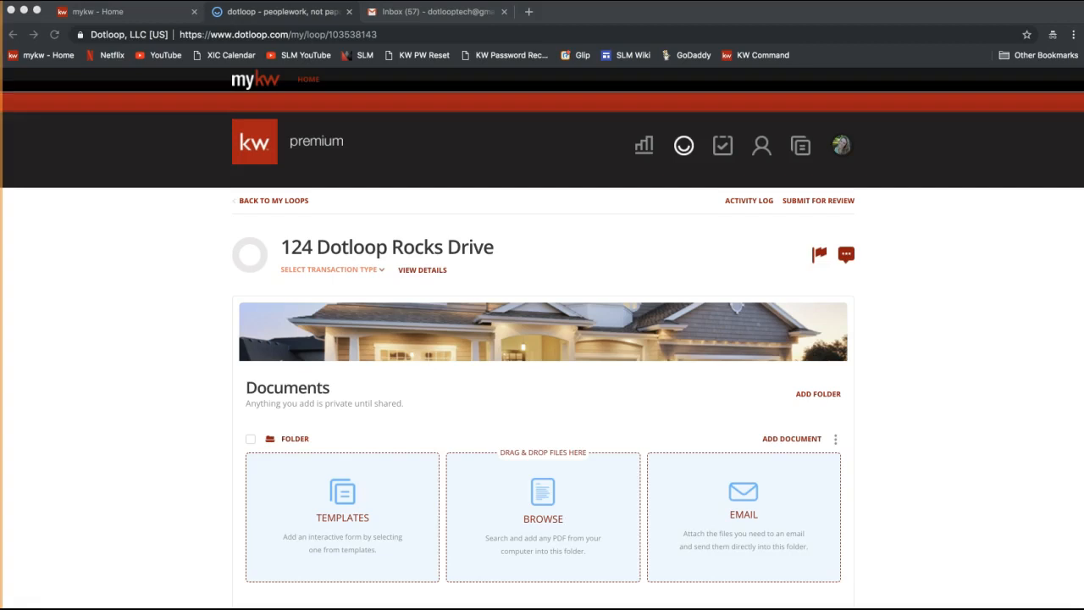
Step: Post the Dotloop Overview video link to Everyone in join.me chat and hide the meeting controls
{"action": "left_click", "coordinate": [507, 39]}
{"action": "type", "text": "Dotloop Overview: https://www.youtube.com/watch?v=JH32sQobyJU"}
{"action": "key", "text": "Return"}
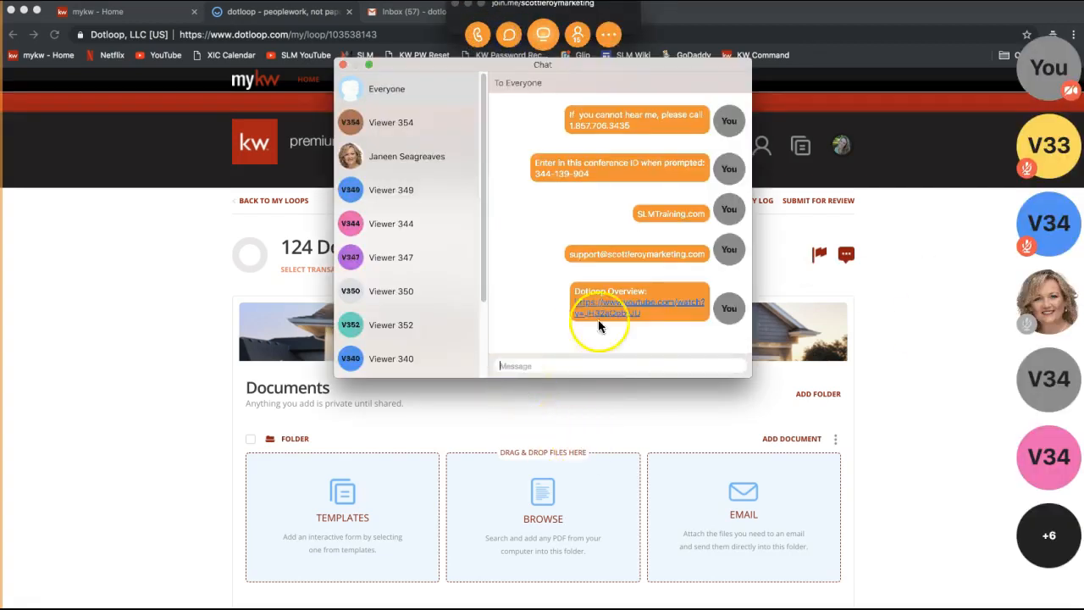
{"action": "left_click", "coordinate": [344, 66]}
{"action": "left_click", "coordinate": [465, 10]}
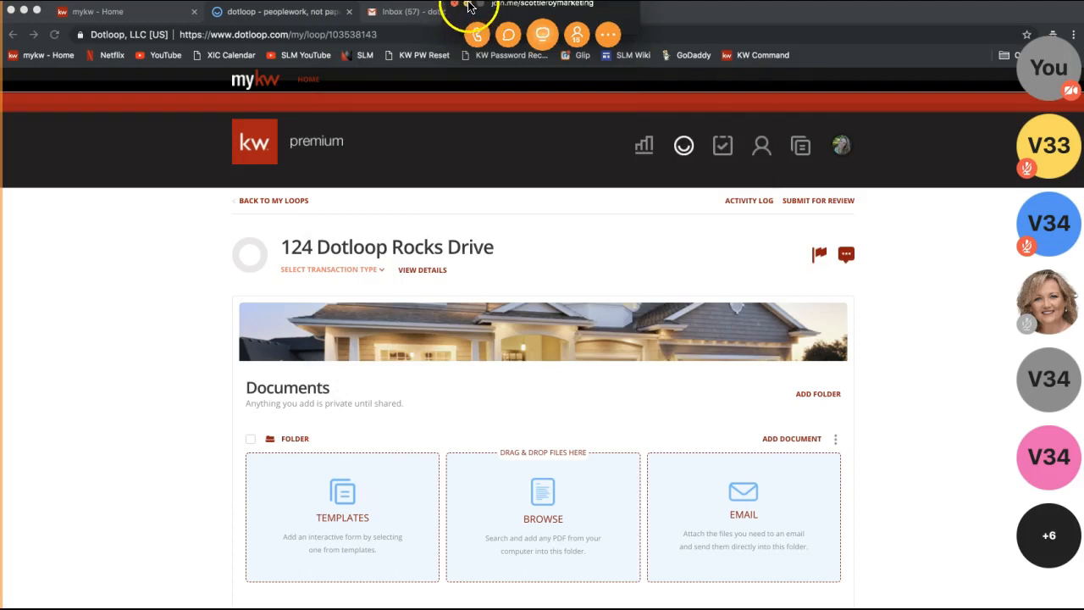
{"action": "left_click", "coordinate": [466, 5]}
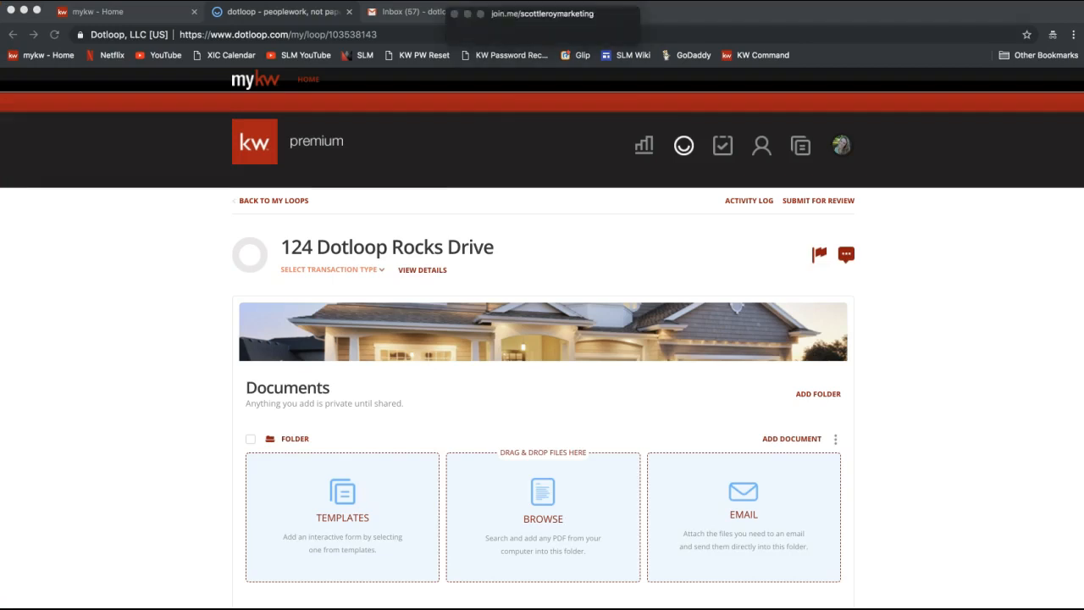
Step: Post the Dotloop Notes link to Everyone in the chat and close the chat window
{"action": "left_click", "coordinate": [508, 34]}
{"action": "key", "text": "super+v"}
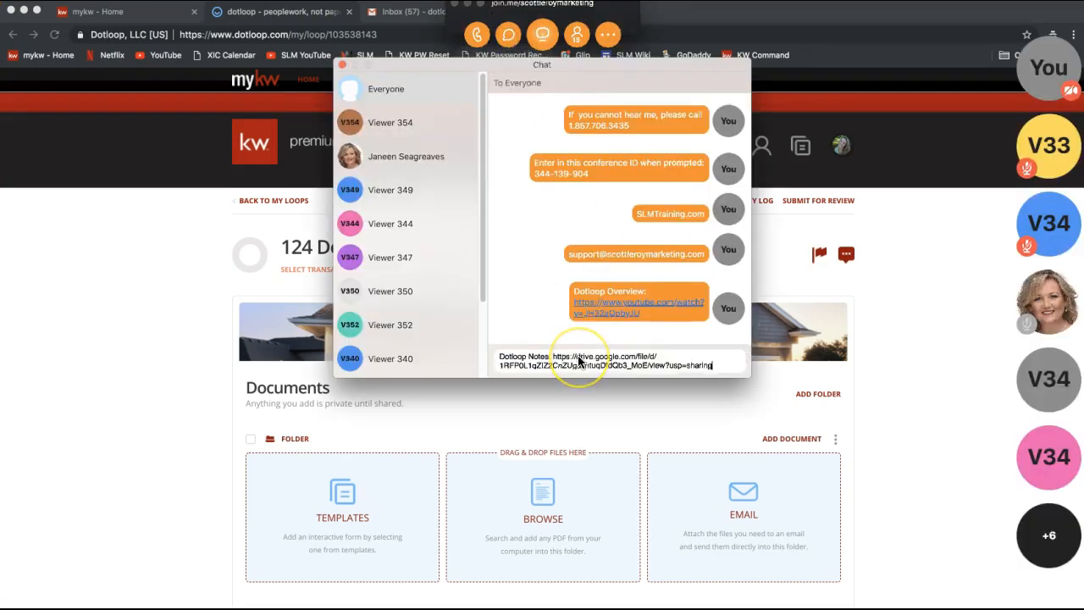
{"action": "key", "text": "Return"}
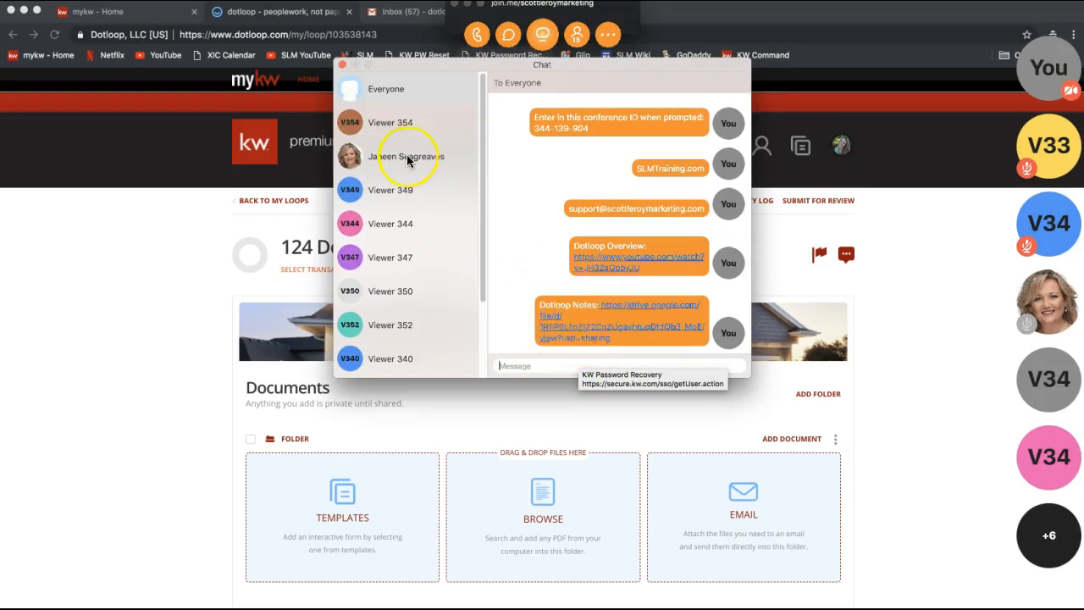
{"action": "left_click", "coordinate": [343, 68]}
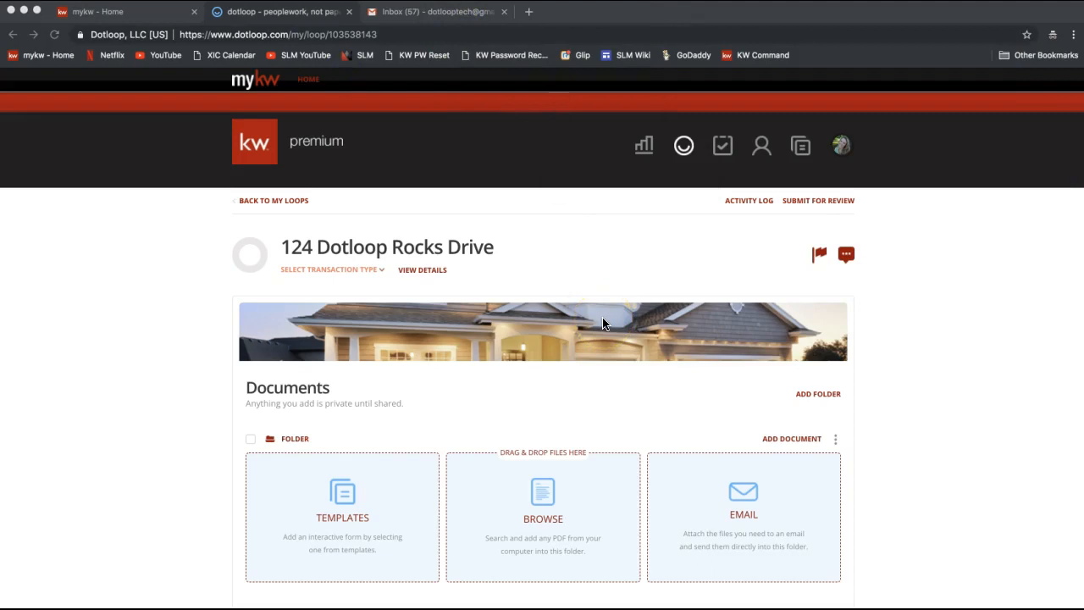
Step: Scroll the 124 Dotloop Rocks Drive loop to its People section and open the Add Person form
{"action": "left_click", "coordinate": [102, 381]}
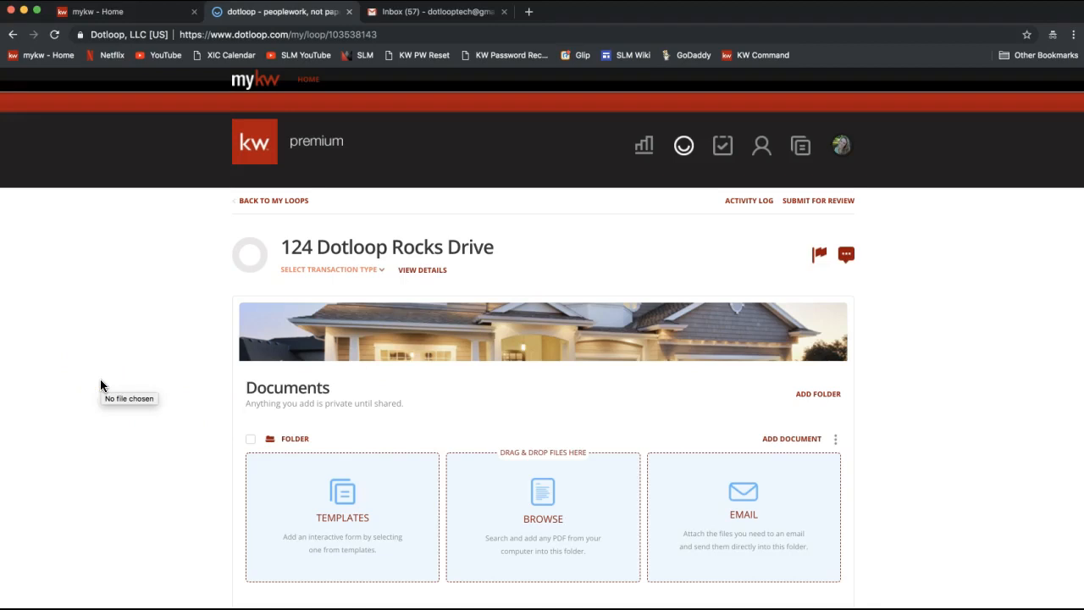
{"action": "scroll", "coordinate": [100, 385], "scroll_direction": "down", "scroll_amount": 2}
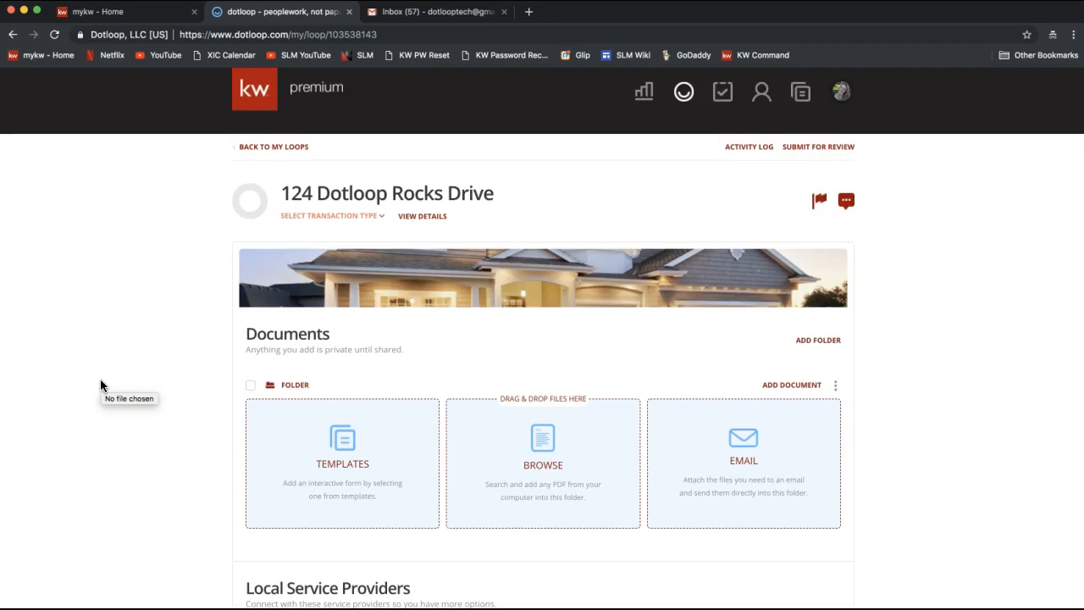
{"action": "scroll", "coordinate": [100, 385], "scroll_direction": "down", "scroll_amount": 6}
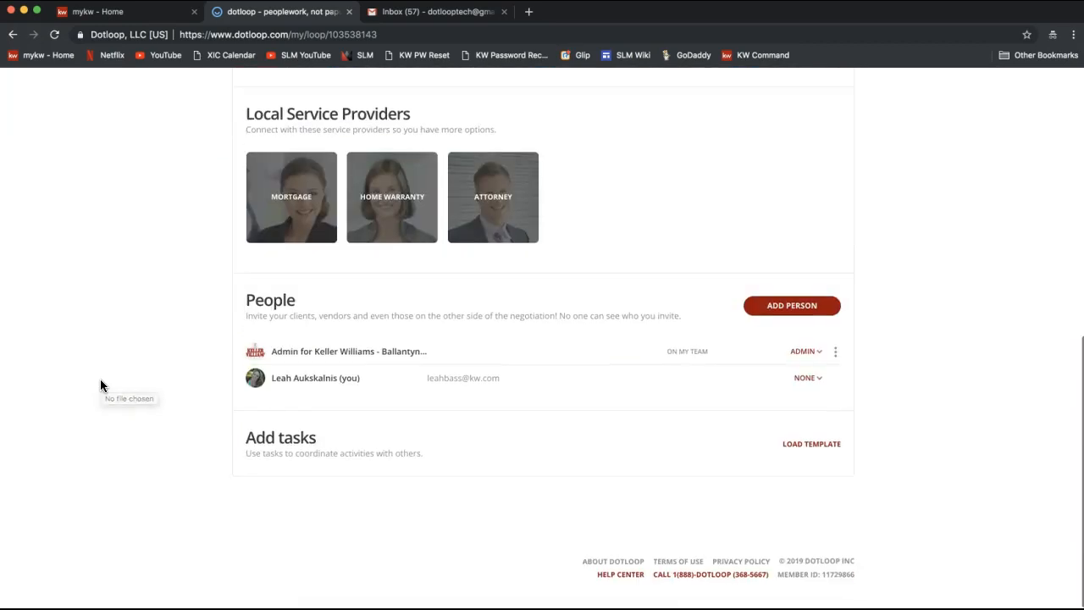
{"action": "double_click", "coordinate": [263, 302]}
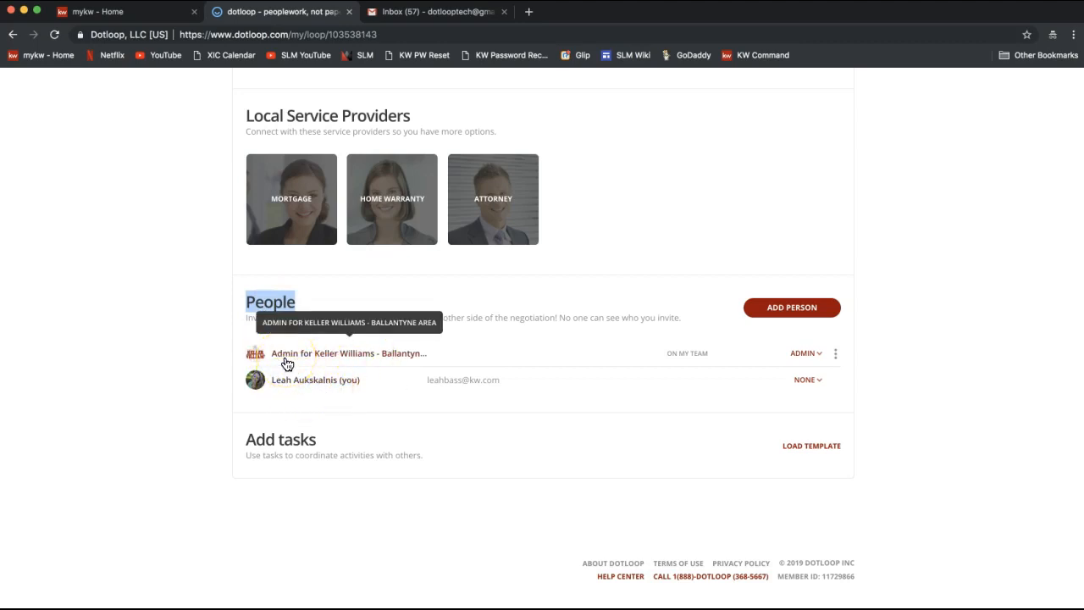
{"action": "left_click", "coordinate": [297, 389]}
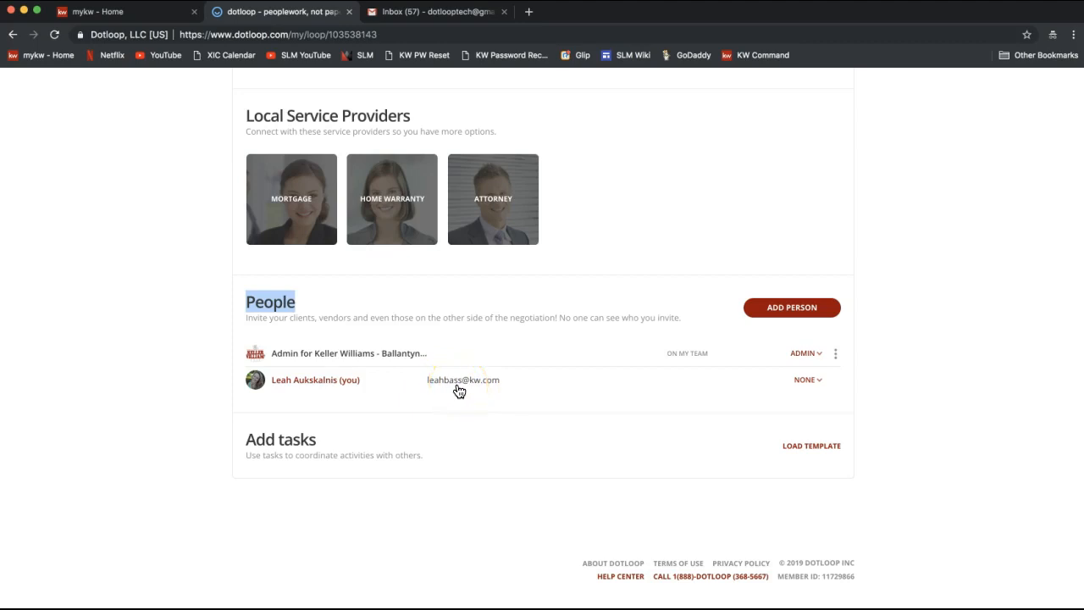
{"action": "left_click", "coordinate": [788, 313]}
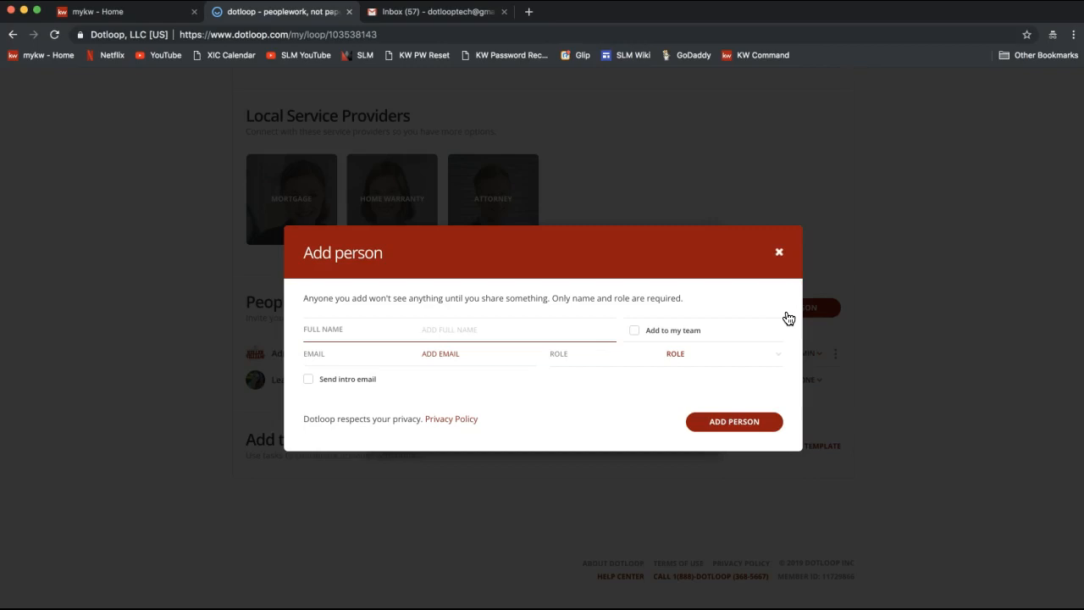
Step: Enter the seller's full name and pick the matching saved contact to fill name and e-mail
{"action": "type", "text": "Tony "}
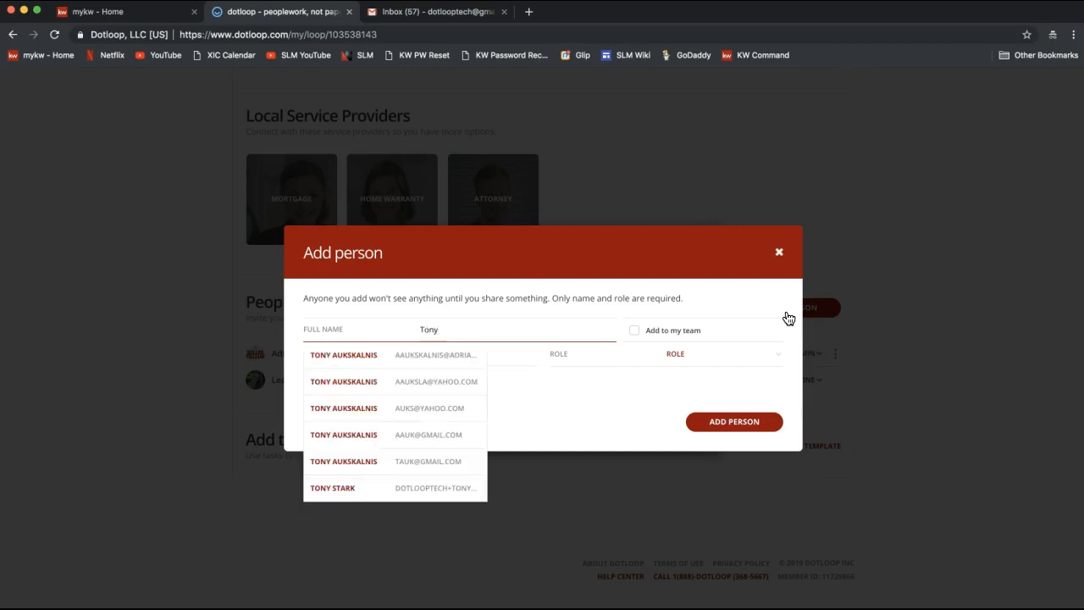
{"action": "type", "text": "Stark"}
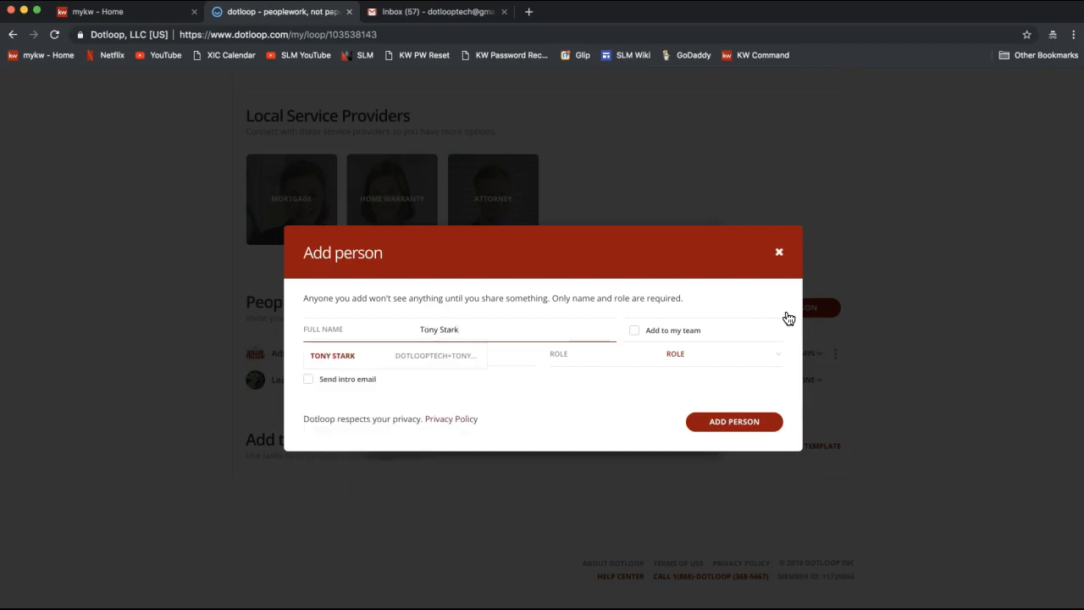
{"action": "left_click", "coordinate": [465, 354]}
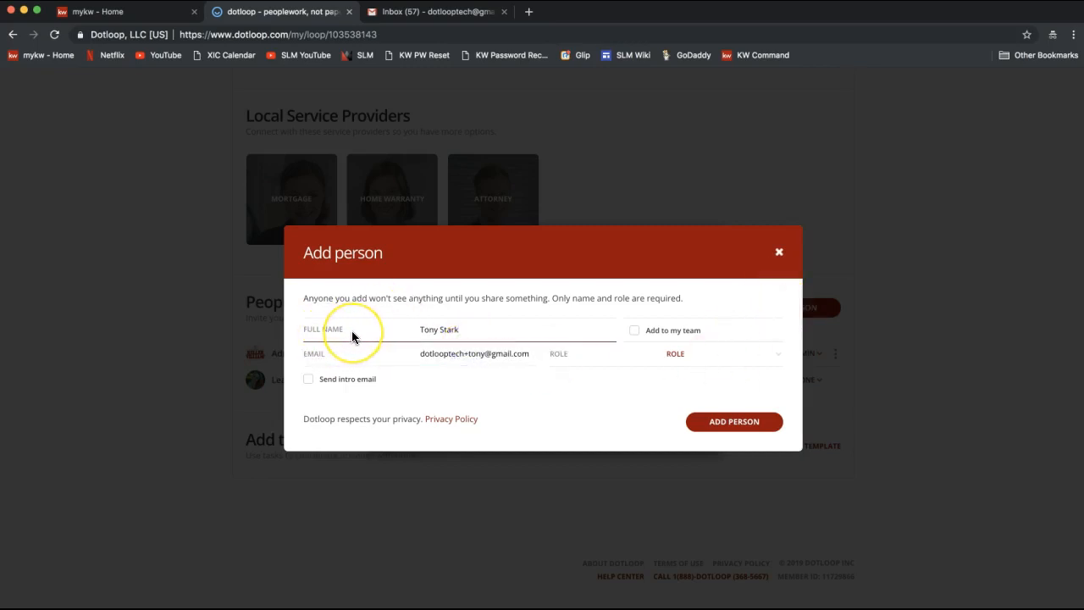
{"action": "left_click", "coordinate": [458, 355]}
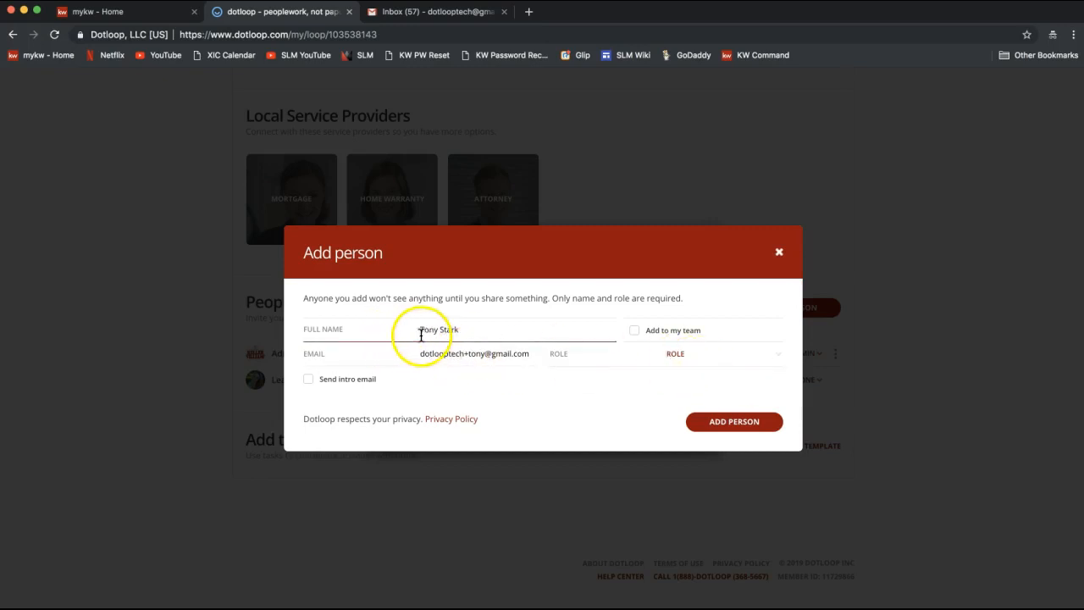
{"action": "left_click_drag", "start_coordinate": [420, 331], "coordinate": [459, 332]}
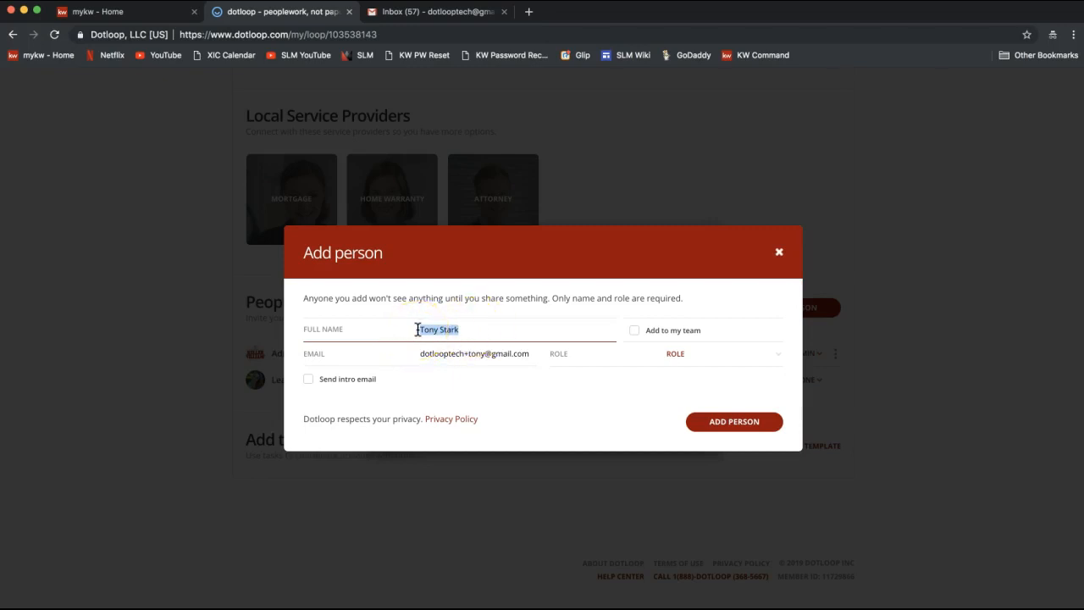
{"action": "triple_click", "coordinate": [451, 353]}
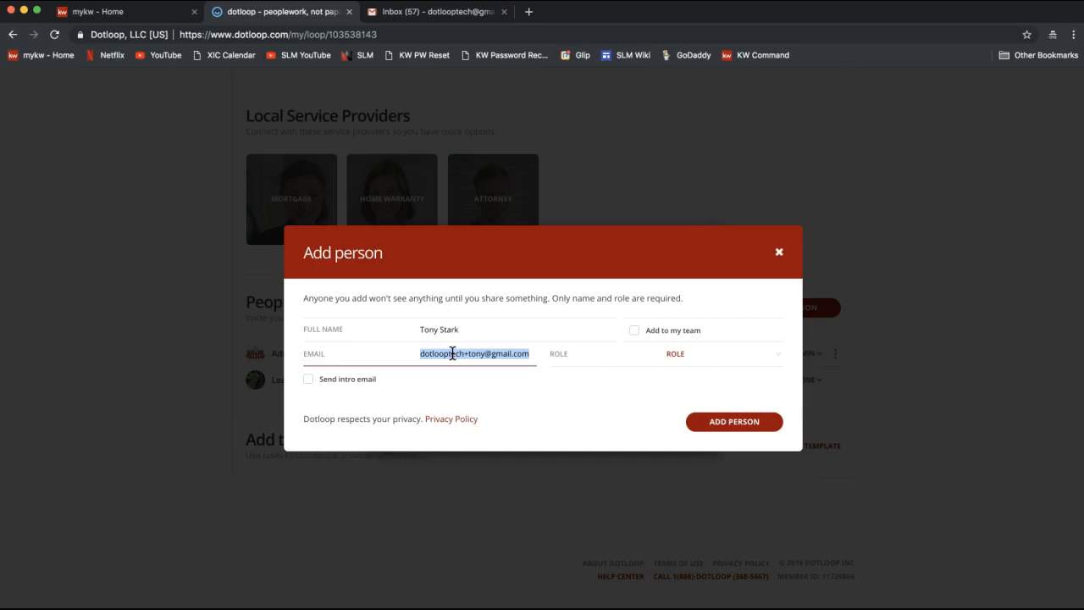
{"action": "left_click_drag", "start_coordinate": [453, 353], "coordinate": [487, 354]}
Step: Set the new person's role to Seller
{"action": "left_click", "coordinate": [669, 361]}
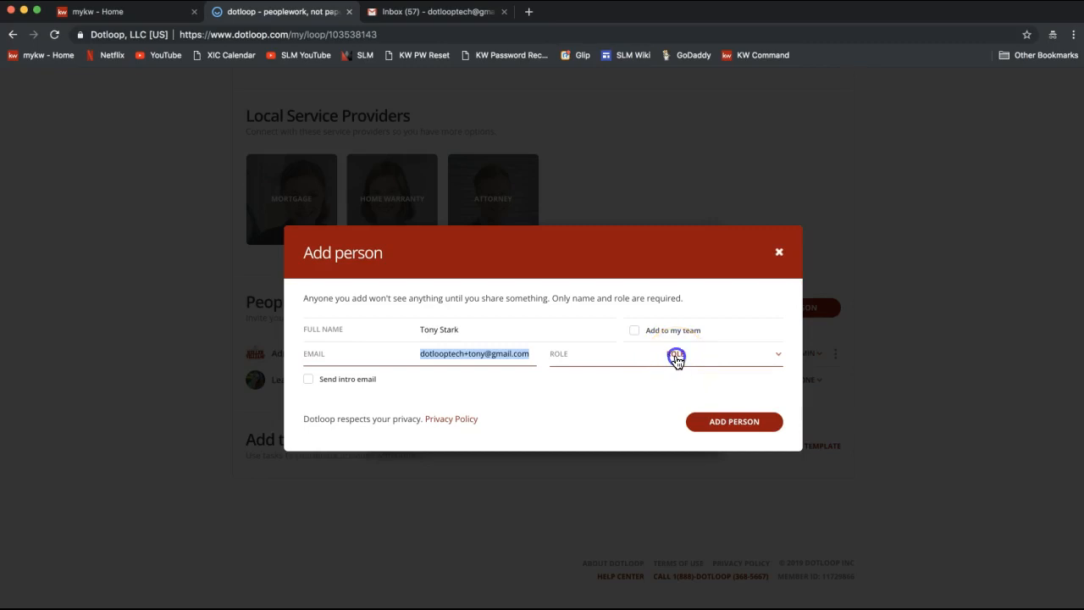
{"action": "left_click", "coordinate": [675, 359]}
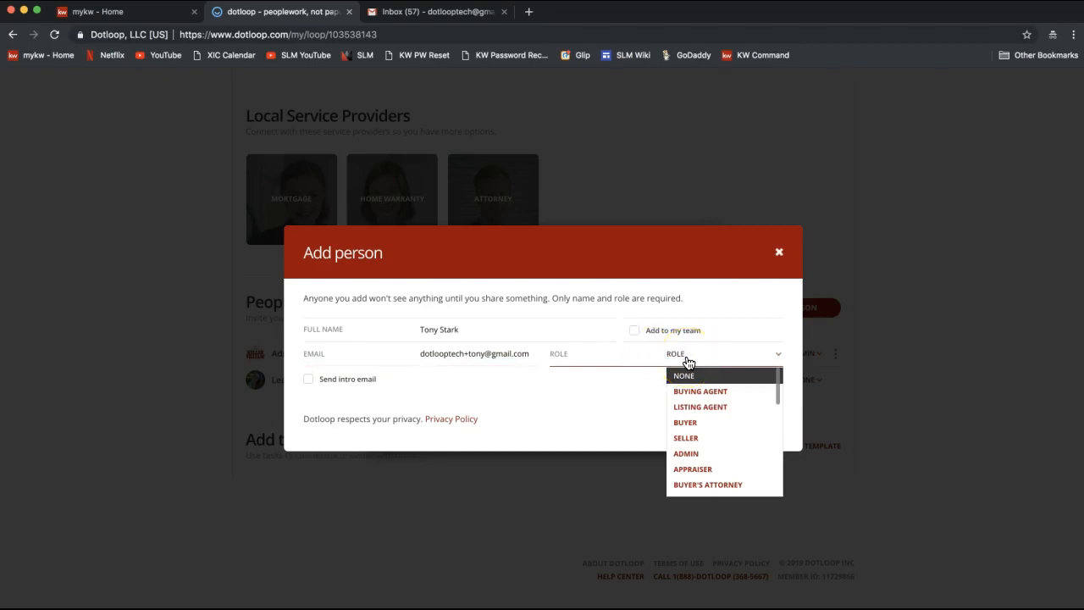
{"action": "left_click", "coordinate": [678, 359]}
{"action": "left_click", "coordinate": [652, 378]}
{"action": "left_click", "coordinate": [679, 366]}
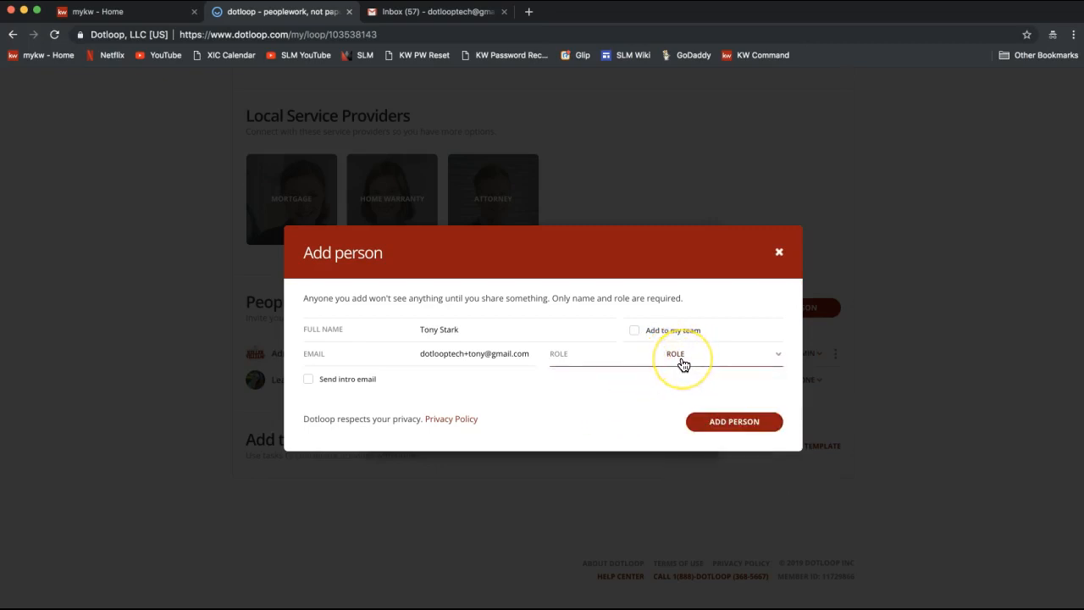
{"action": "left_click", "coordinate": [683, 362]}
{"action": "scroll", "coordinate": [702, 404], "scroll_direction": "down", "scroll_amount": 5}
{"action": "scroll", "coordinate": [702, 404], "scroll_direction": "up", "scroll_amount": 2}
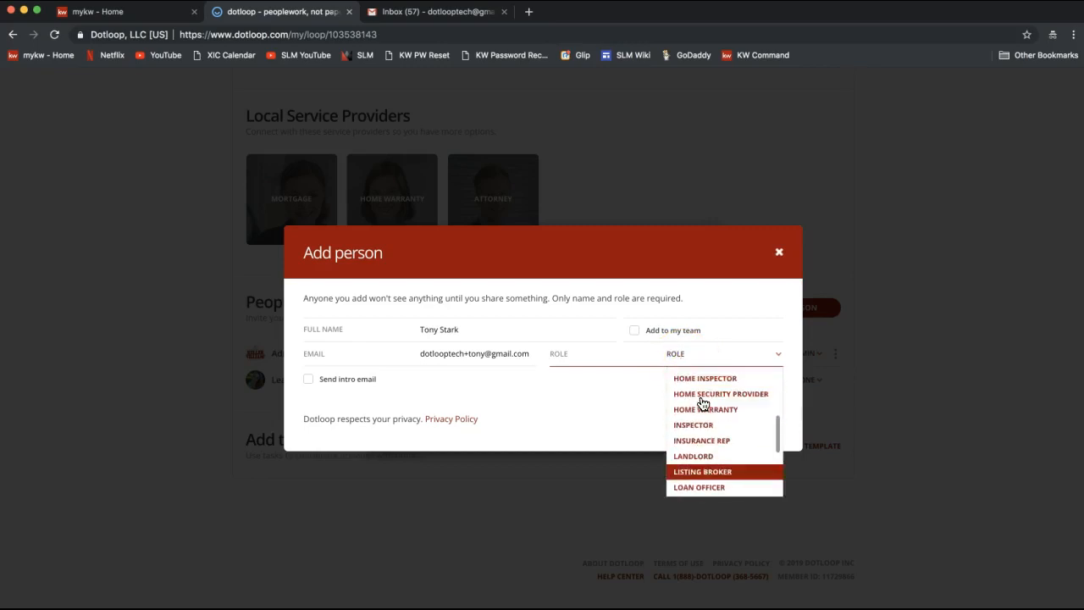
{"action": "scroll", "coordinate": [702, 403], "scroll_direction": "up", "scroll_amount": 4}
{"action": "left_click", "coordinate": [702, 387]}
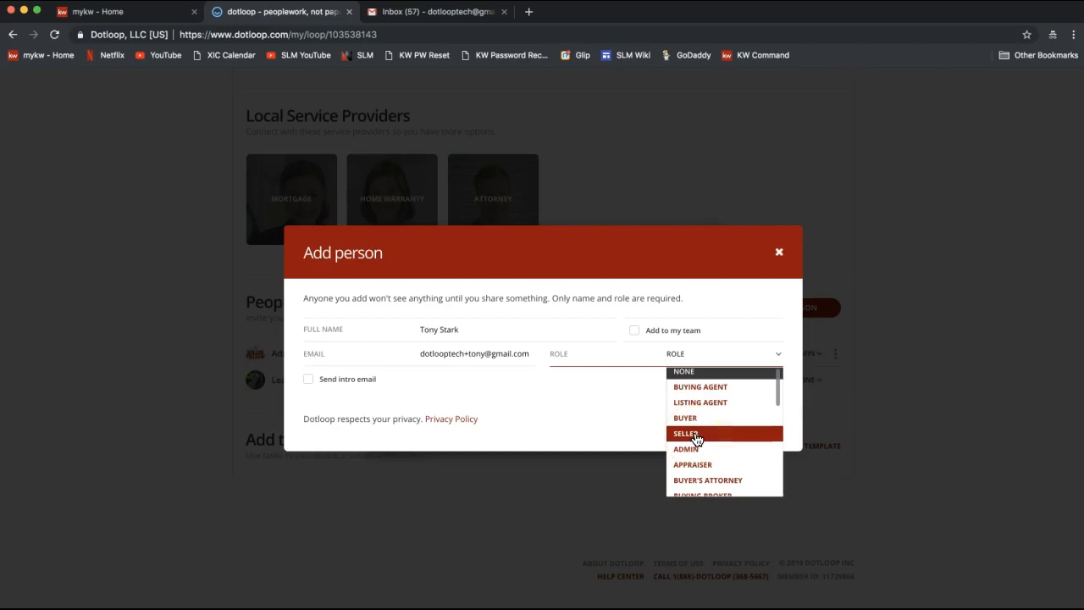
{"action": "left_click", "coordinate": [691, 437]}
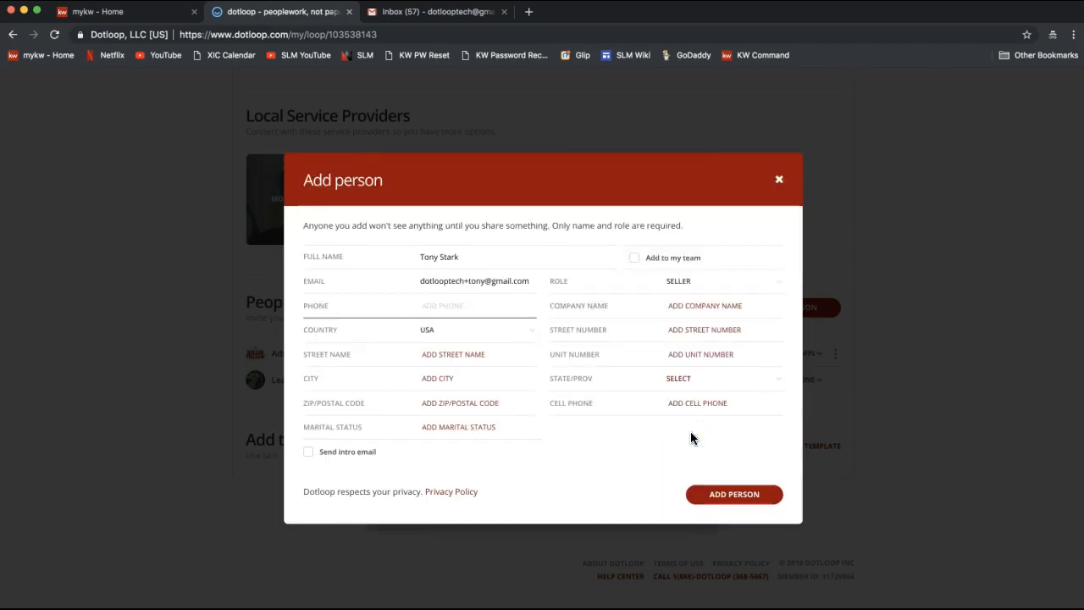
Step: Check the seller's full name, then add the person to the loop
{"action": "left_click", "coordinate": [691, 291]}
{"action": "left_click", "coordinate": [477, 253]}
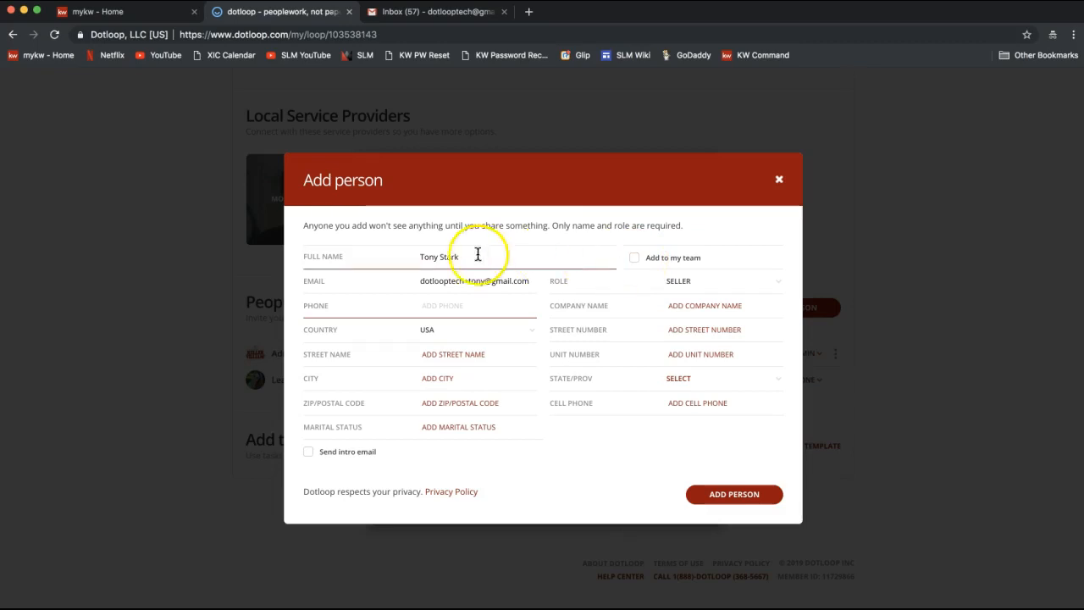
{"action": "triple_click", "coordinate": [443, 257]}
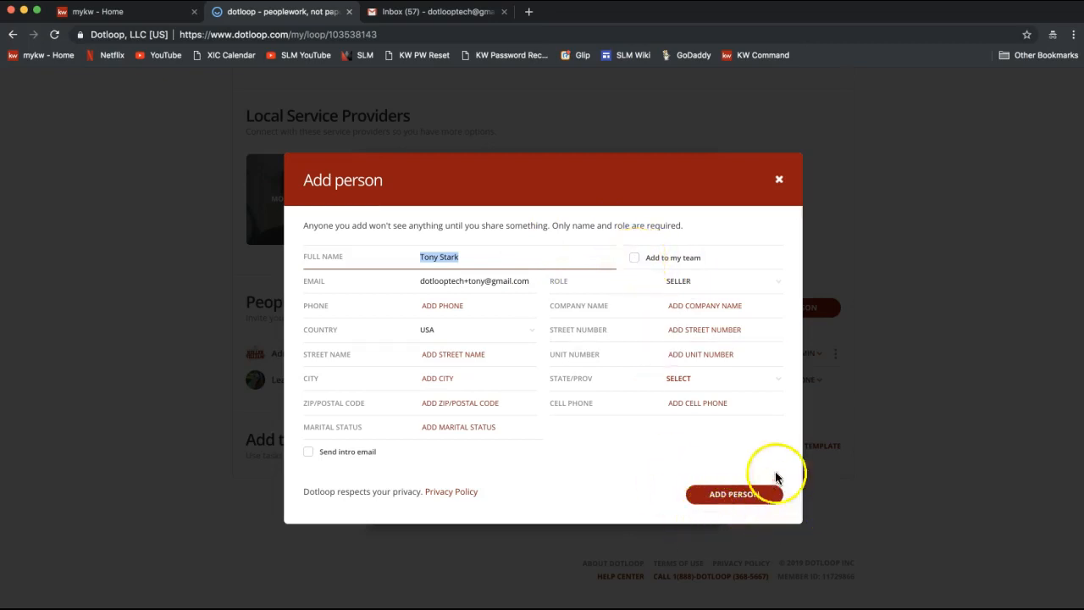
{"action": "left_click", "coordinate": [722, 502]}
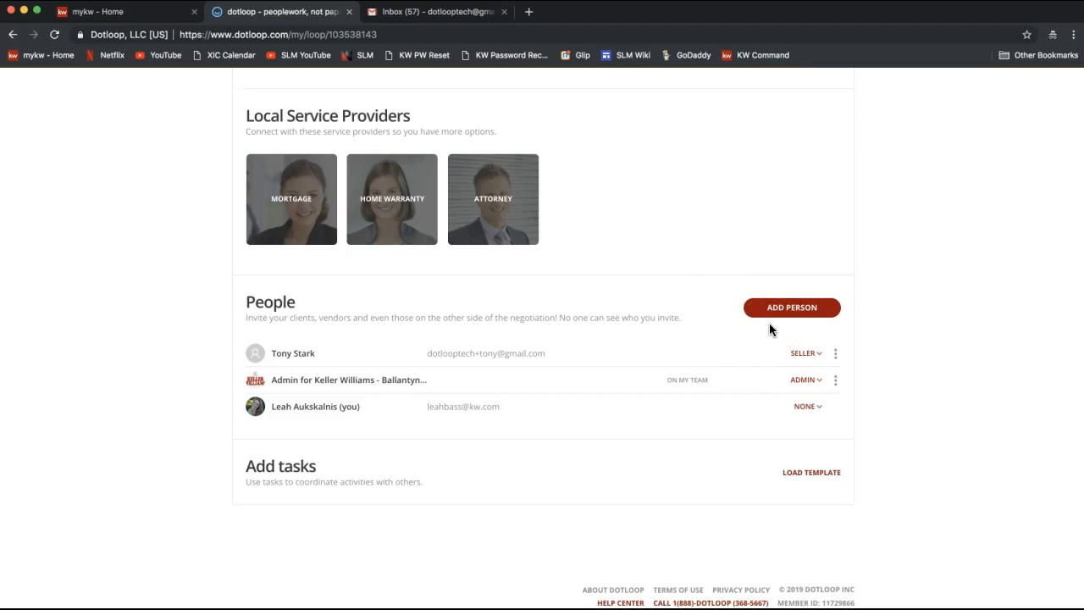
Step: Change your own role from NONE to Listing Agent, then open the seller's options menu
{"action": "left_click", "coordinate": [804, 409]}
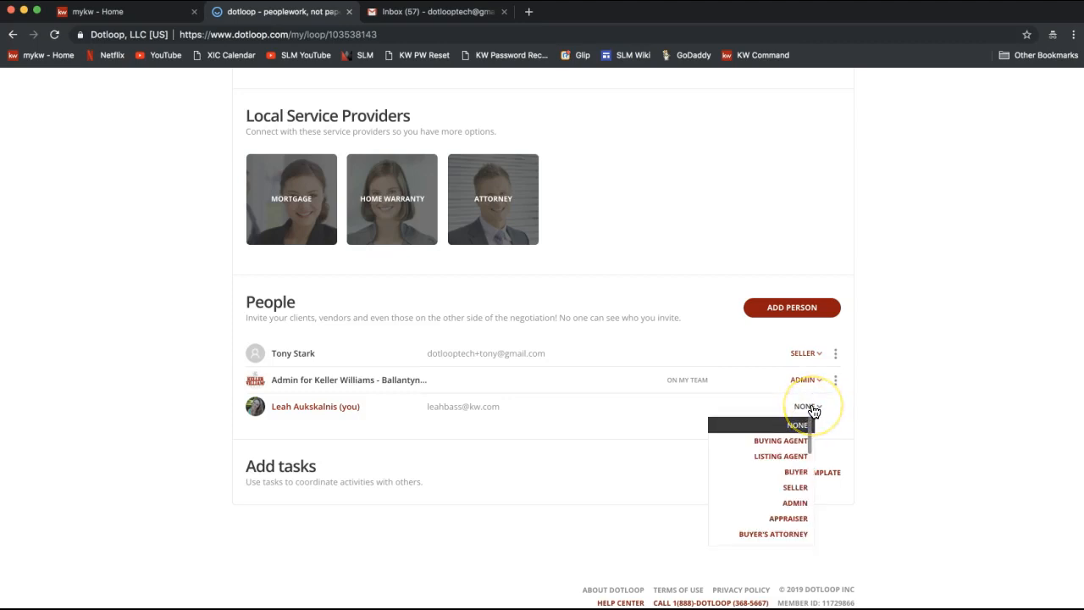
{"action": "left_click", "coordinate": [773, 458]}
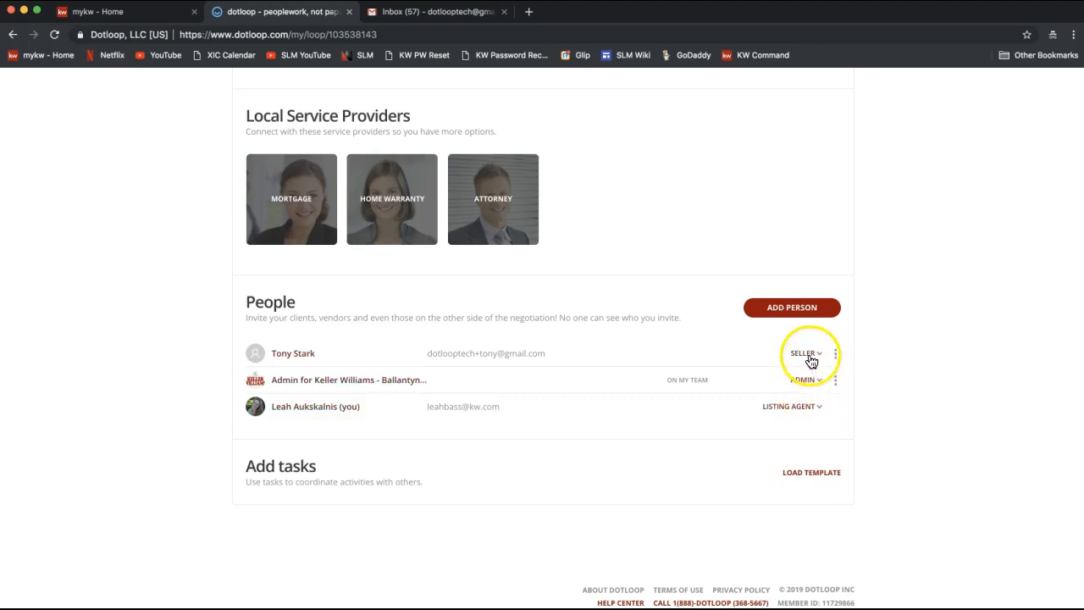
{"action": "left_click", "coordinate": [909, 298]}
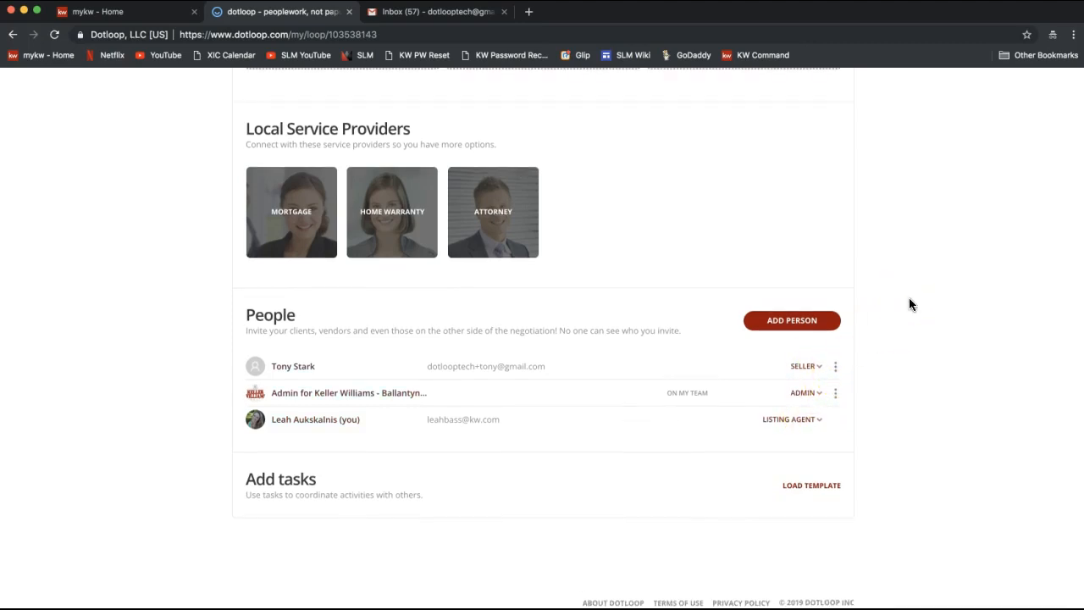
{"action": "left_click", "coordinate": [836, 370]}
{"action": "left_click", "coordinate": [836, 367]}
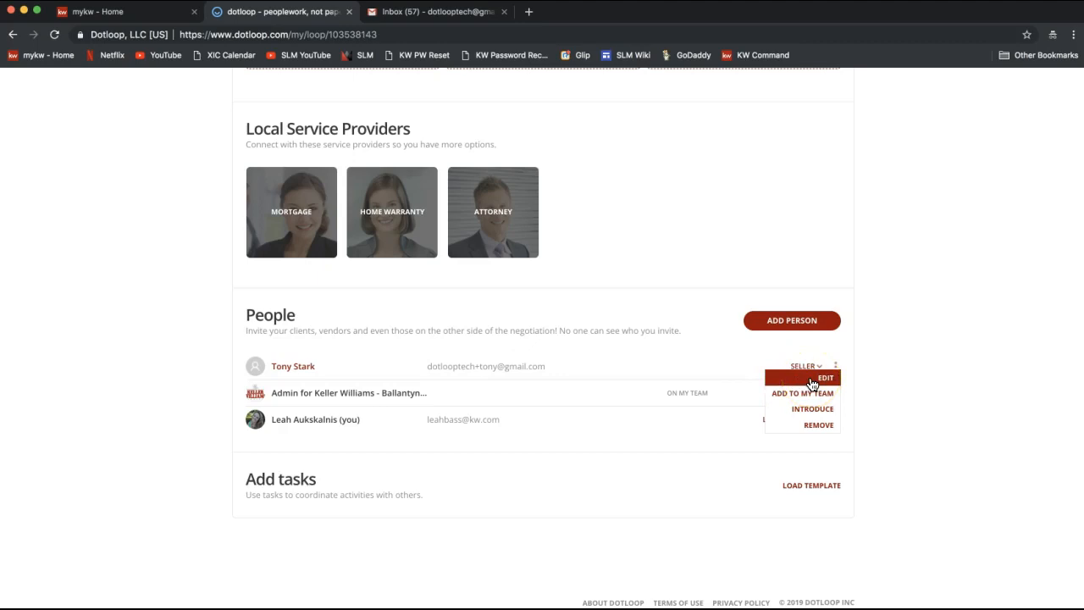
Step: Dismiss the seller's options menu and scroll to the loop's Documents section
{"action": "left_click", "coordinate": [891, 371]}
{"action": "scroll", "coordinate": [891, 370], "scroll_direction": "up", "scroll_amount": 5}
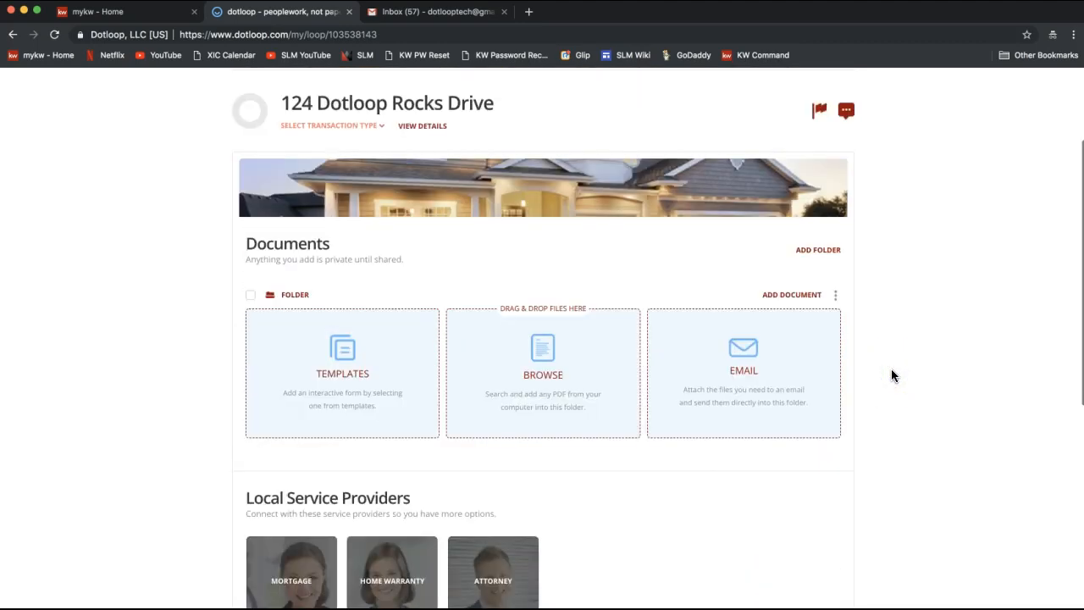
{"action": "scroll", "coordinate": [891, 375], "scroll_direction": "up", "scroll_amount": 2}
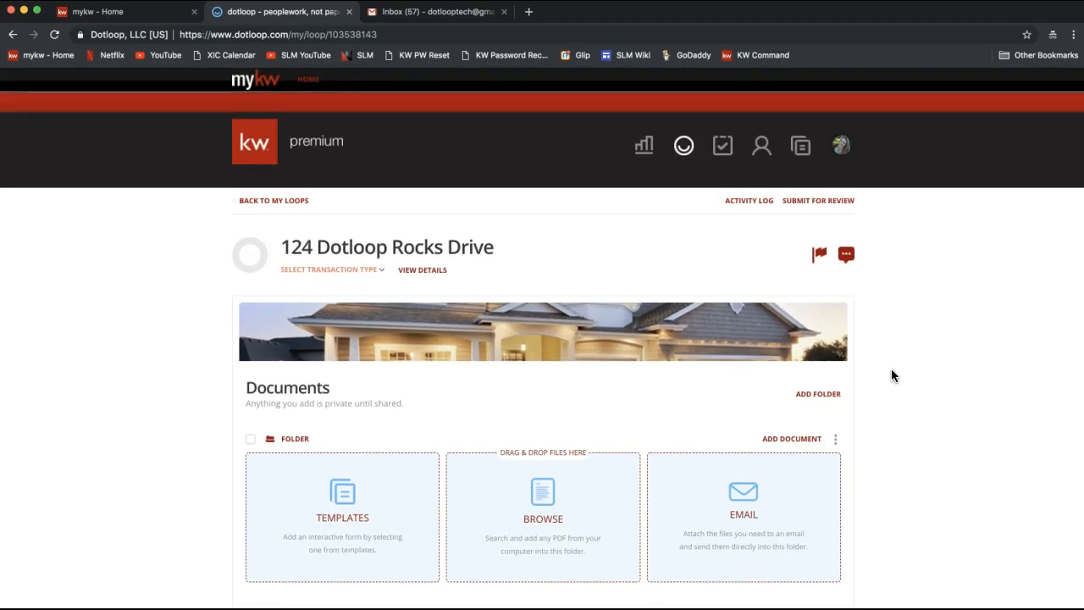
{"action": "scroll", "coordinate": [750, 385], "scroll_direction": "down", "scroll_amount": 3}
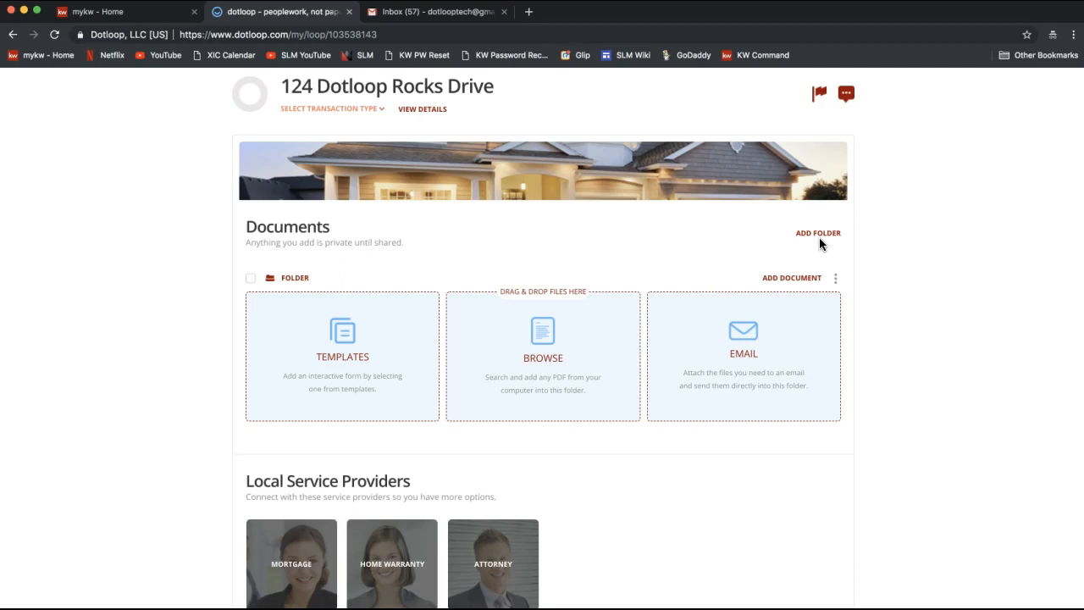
Step: Rename the loop's default folder from 'Folder' to 'Listing Folder'
{"action": "left_click", "coordinate": [299, 283]}
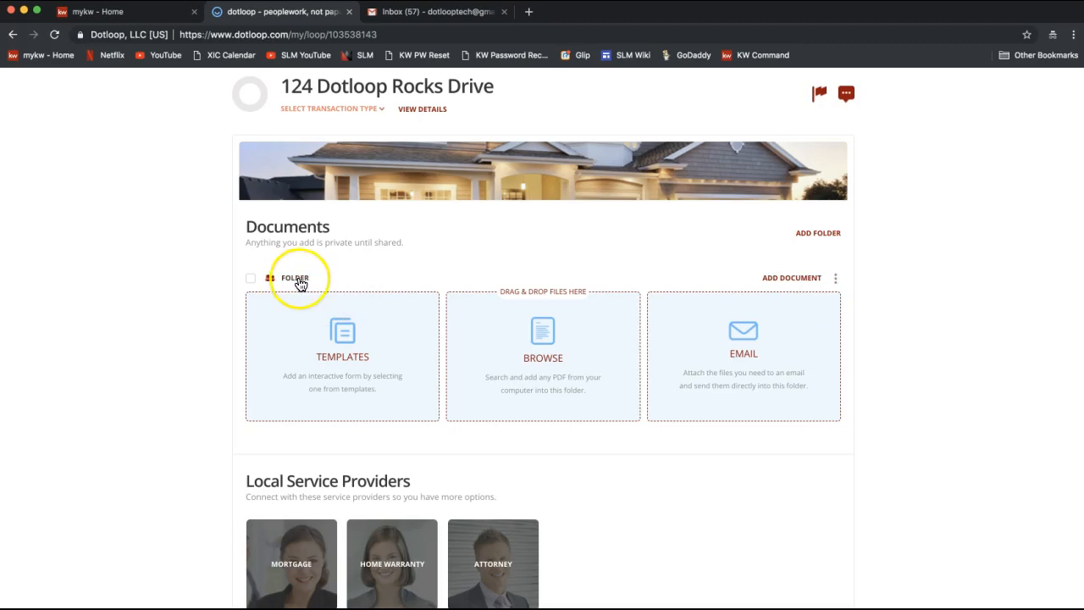
{"action": "left_click", "coordinate": [836, 280]}
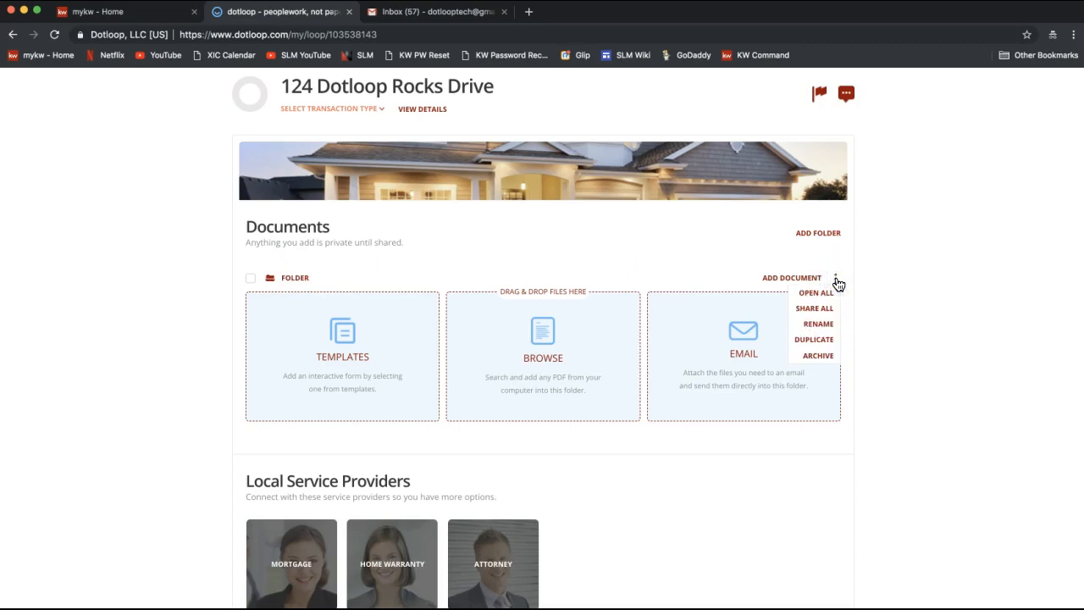
{"action": "left_click", "coordinate": [809, 330]}
{"action": "type", "text": "Listing Folder"}
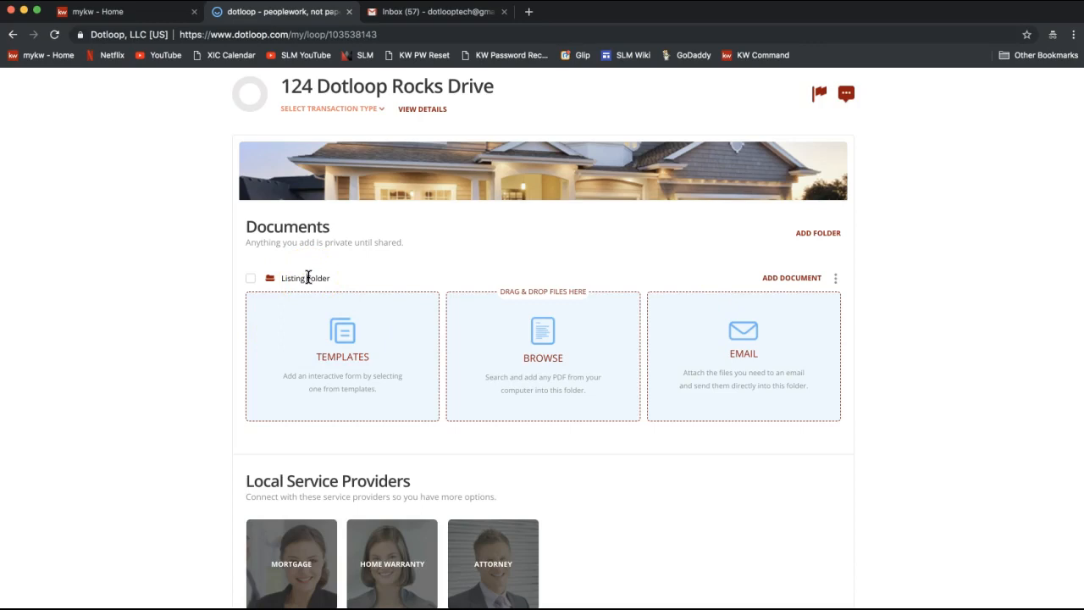
{"action": "left_click", "coordinate": [308, 278]}
{"action": "left_click", "coordinate": [158, 295]}
Step: Add a new folder and rename it from 'New Folder' to 'Sales Folder'
{"action": "left_click", "coordinate": [311, 287]}
{"action": "left_click", "coordinate": [820, 238]}
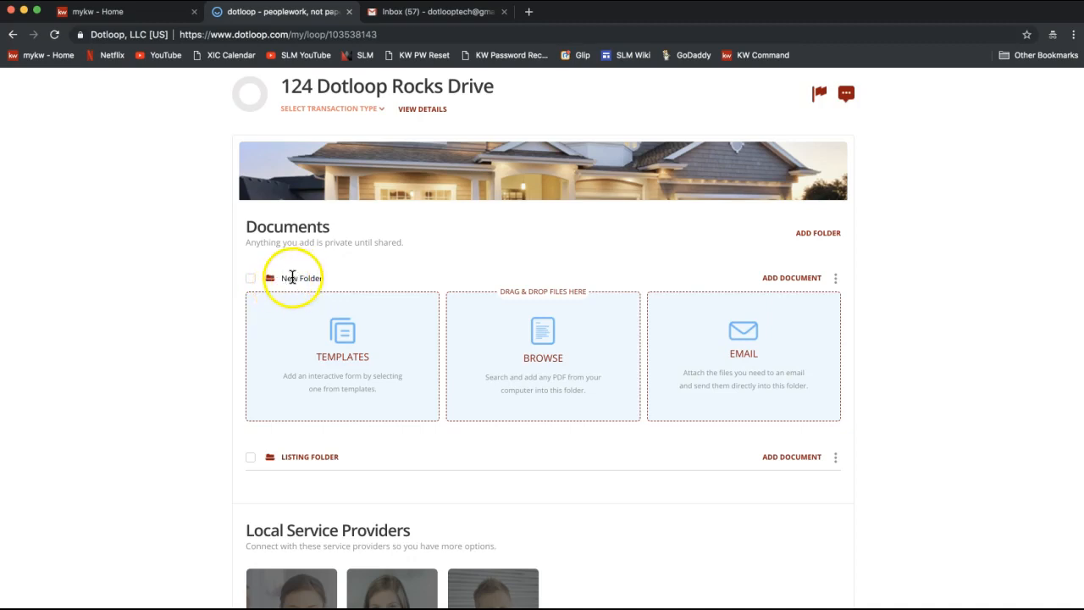
{"action": "double_click", "coordinate": [287, 281]}
{"action": "key", "text": "BackSpace"}
{"action": "type", "text": "Sla"}
{"action": "key", "text": "BackSpace"}
{"action": "key", "text": "BackSpace"}
{"action": "type", "text": "ales"}
{"action": "left_click", "coordinate": [111, 302]}
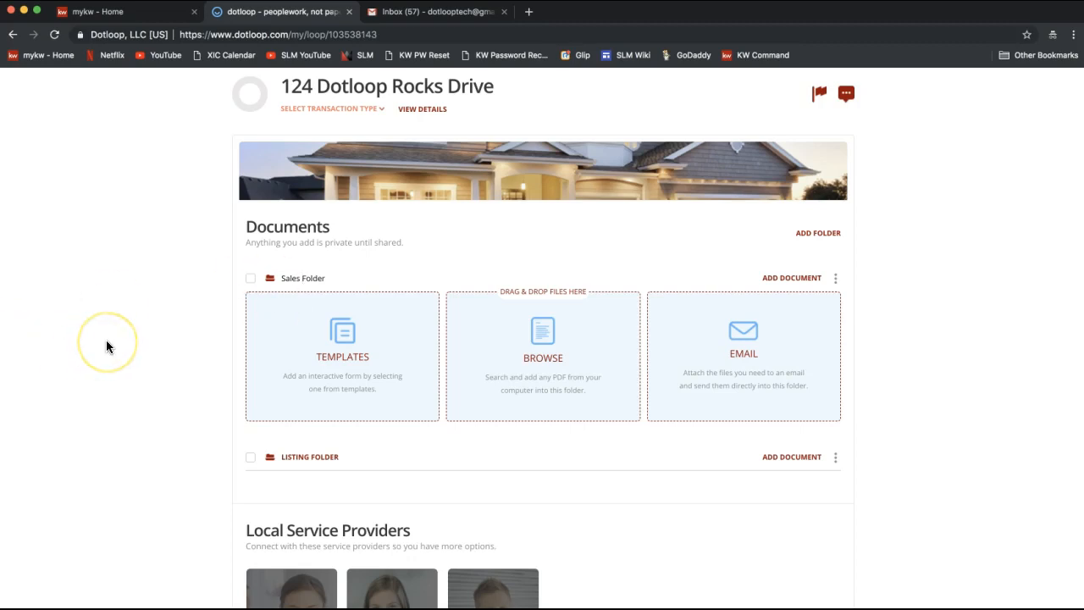
{"action": "left_click", "coordinate": [106, 341]}
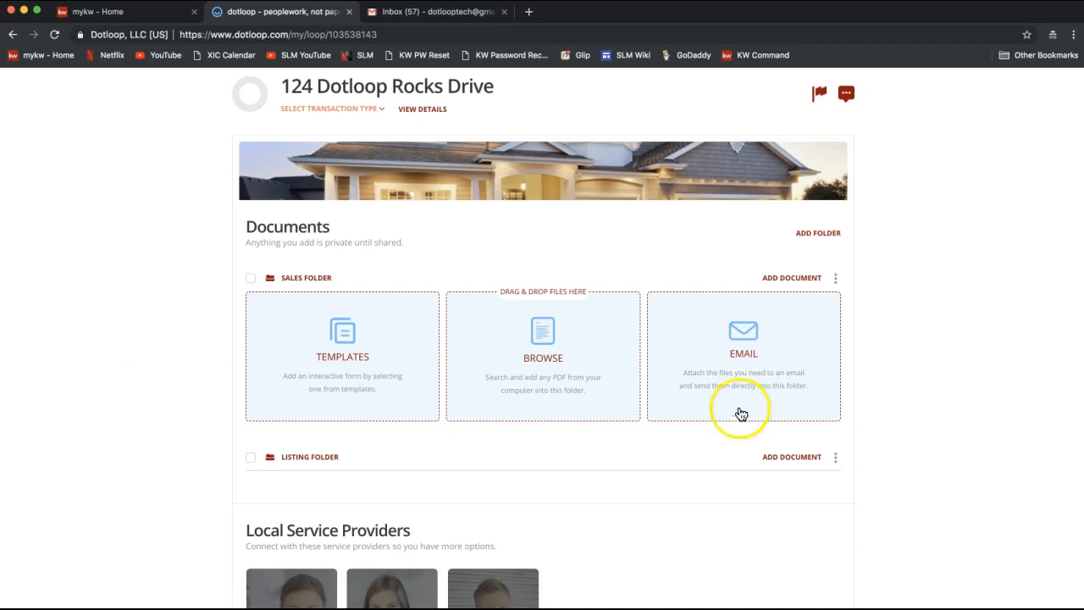
Step: Add a third folder named 'Closing Folder' and open its options menu
{"action": "left_click", "coordinate": [816, 236]}
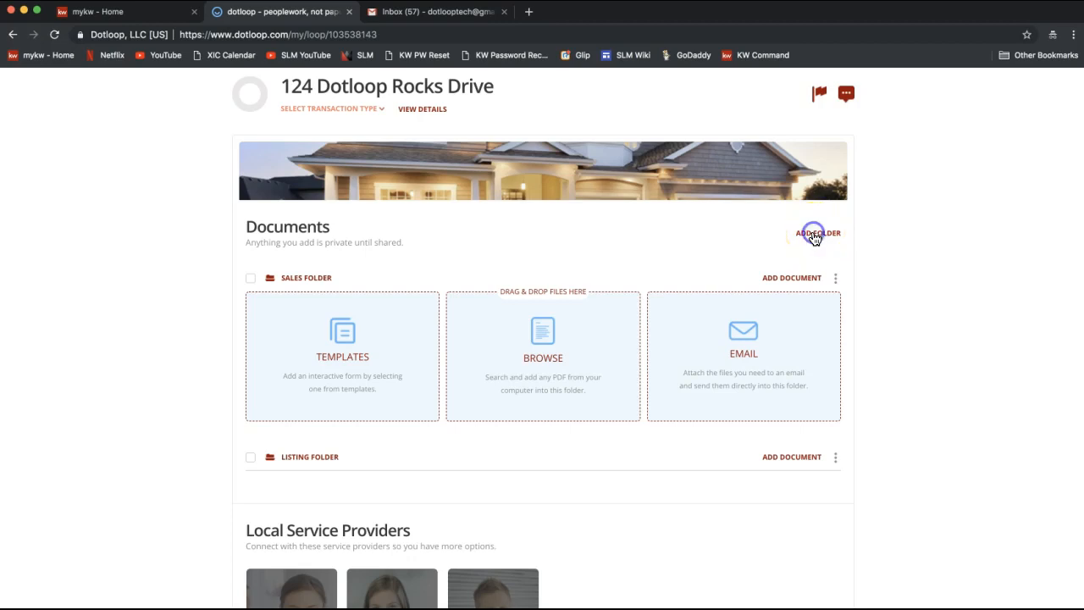
{"action": "double_click", "coordinate": [286, 278]}
{"action": "type", "text": "Closing Folder"}
{"action": "left_click", "coordinate": [295, 282]}
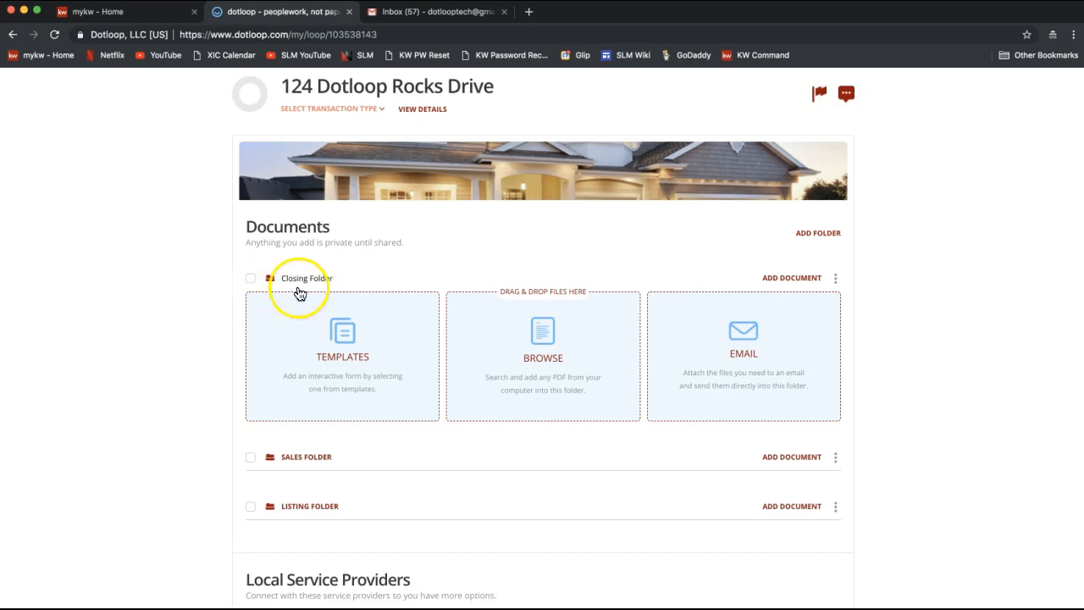
{"action": "left_click", "coordinate": [322, 281]}
{"action": "left_click", "coordinate": [197, 306]}
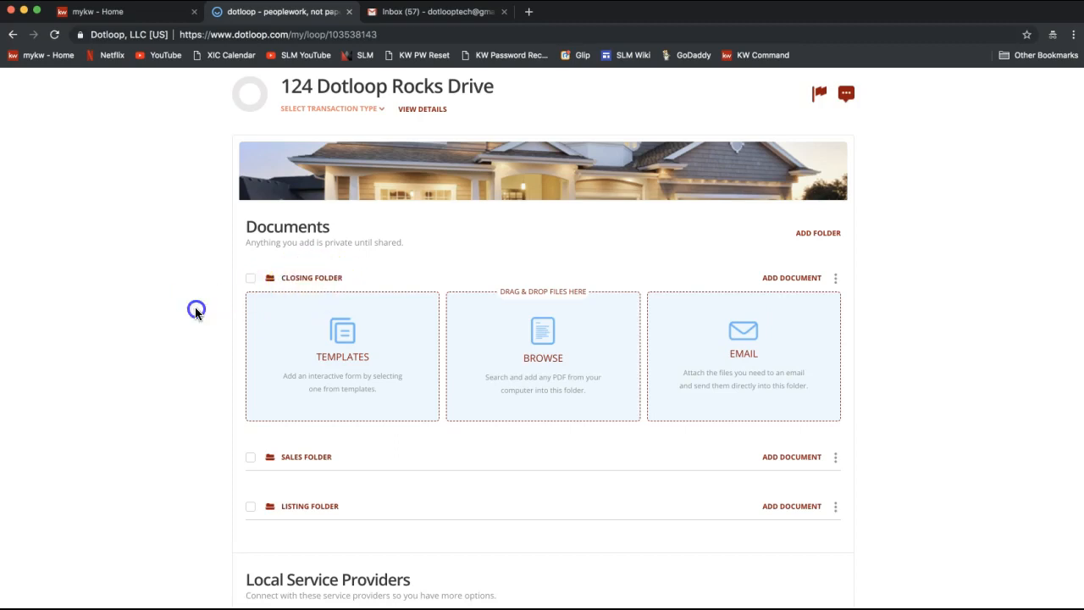
{"action": "left_click", "coordinate": [836, 279]}
{"action": "left_click", "coordinate": [818, 329]}
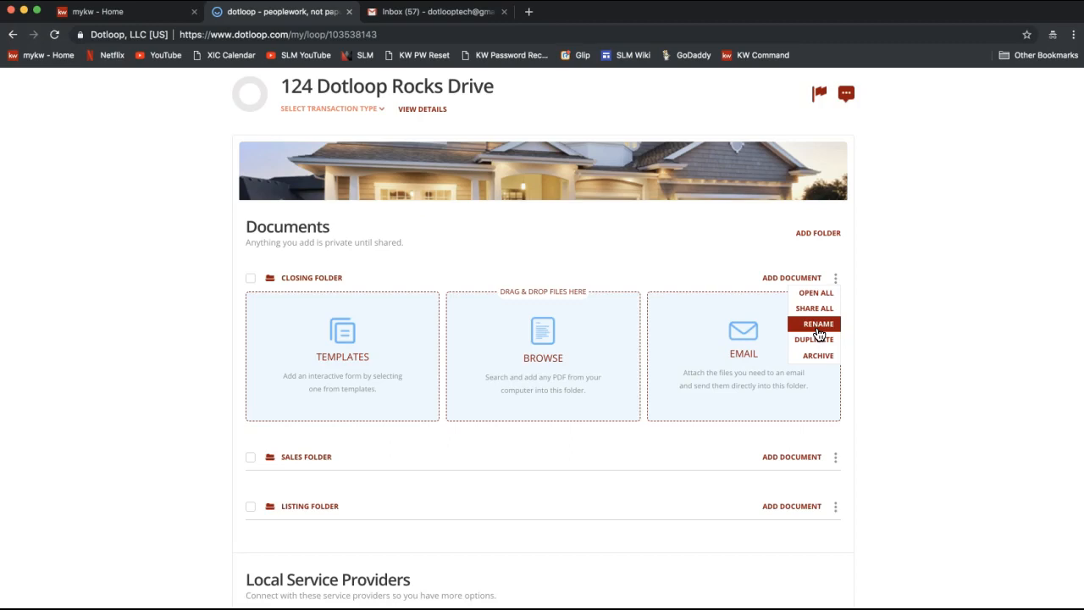
Step: Dismiss the Closing Folder's options menu, leaving Closing, Sales and Listing folders
{"action": "left_click", "coordinate": [903, 325]}
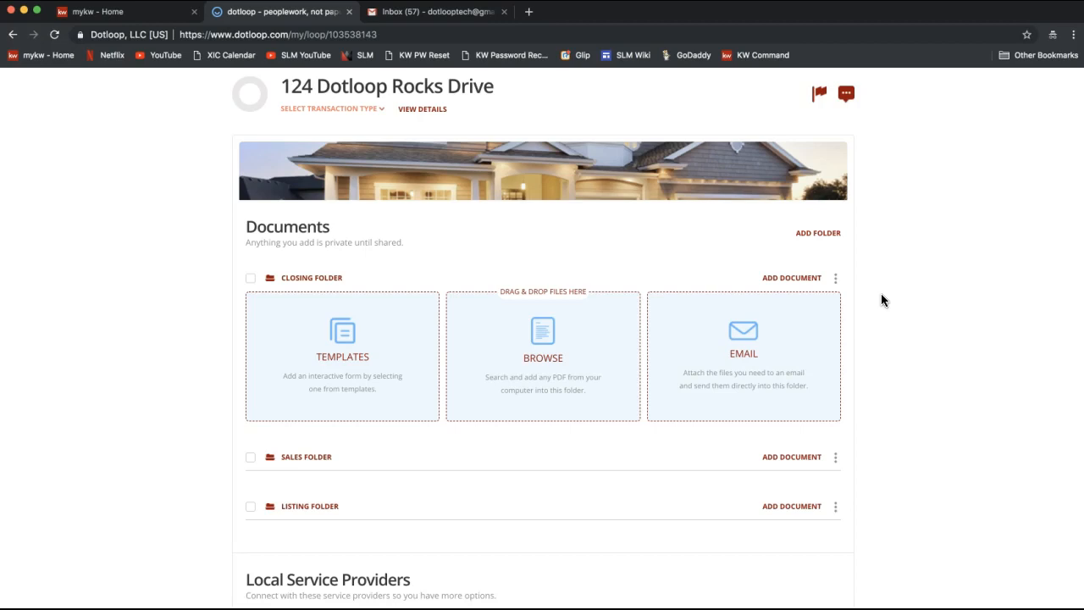
{"action": "left_click", "coordinate": [835, 458]}
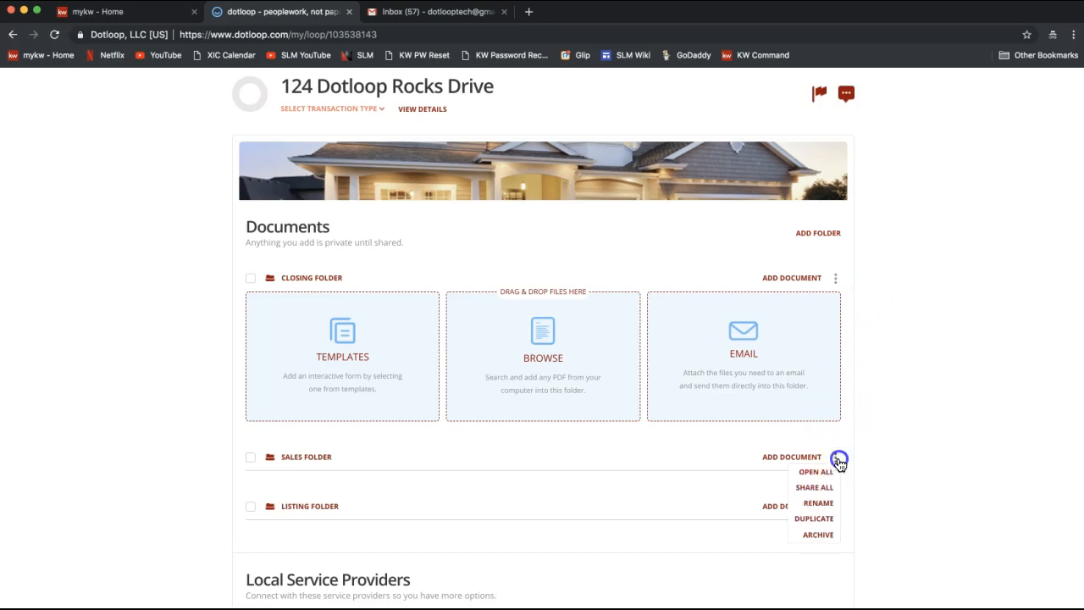
{"action": "left_click", "coordinate": [820, 509]}
{"action": "left_click", "coordinate": [904, 379]}
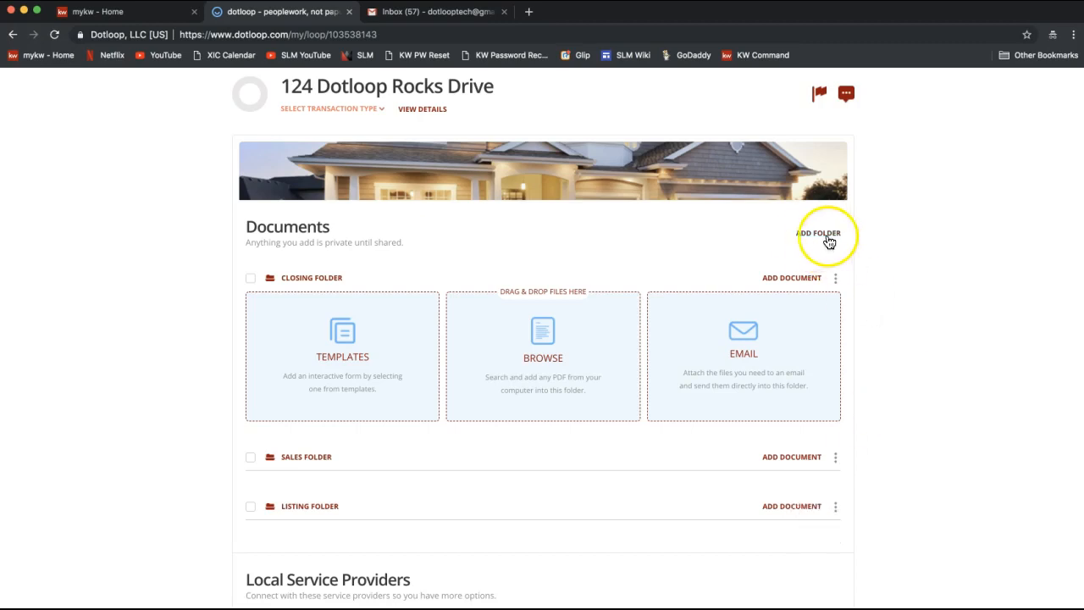
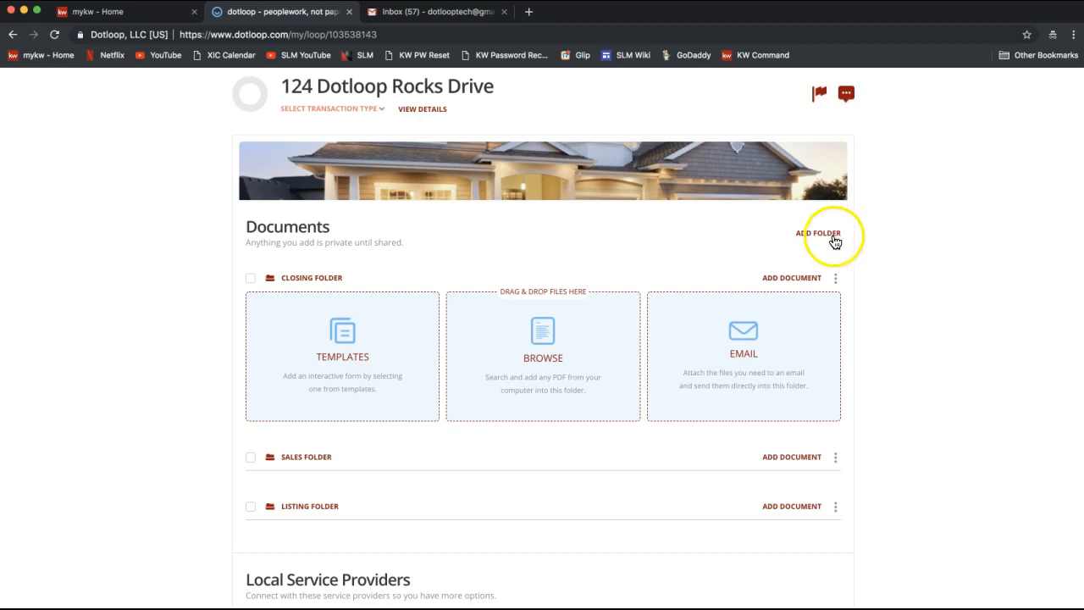
Step: Open the template picker to add a document to the Listing Folder
{"action": "scroll", "coordinate": [903, 284], "scroll_direction": "down", "scroll_amount": 2}
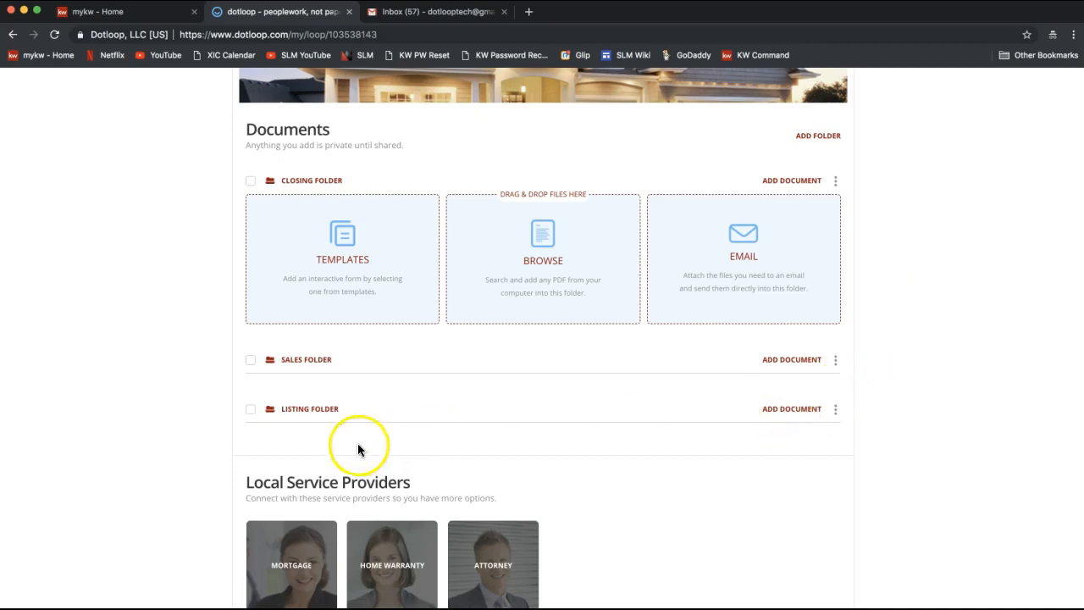
{"action": "left_click", "coordinate": [792, 410]}
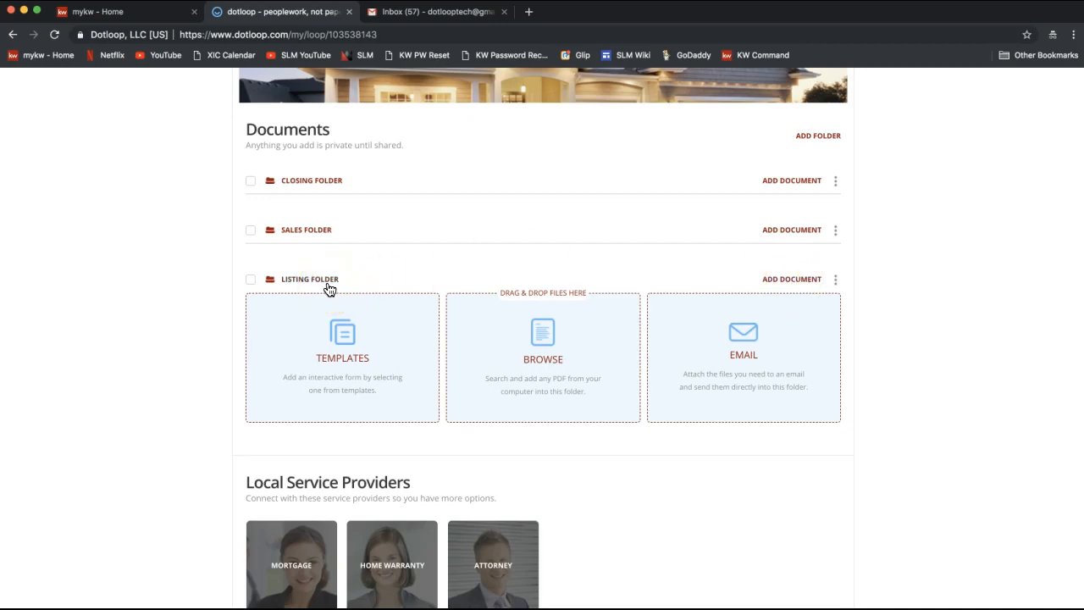
{"action": "left_click", "coordinate": [317, 398]}
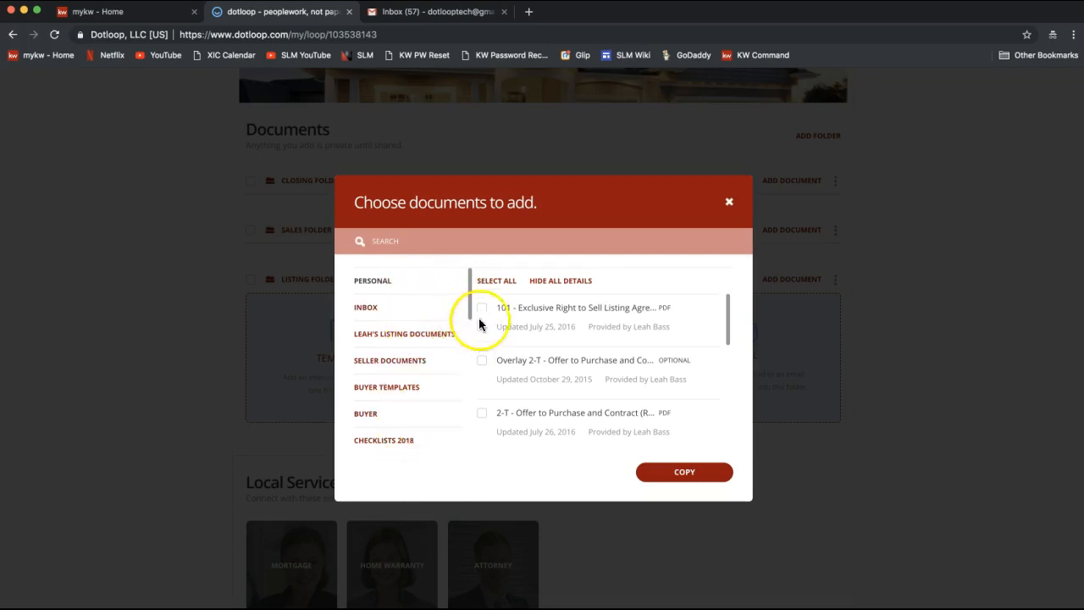
Step: Show the 2018 NCAR Documents category, listing templates like 2-T Offer to Purchase and Contract
{"action": "left_click_drag", "start_coordinate": [473, 305], "coordinate": [399, 450]}
{"action": "left_click", "coordinate": [398, 445]}
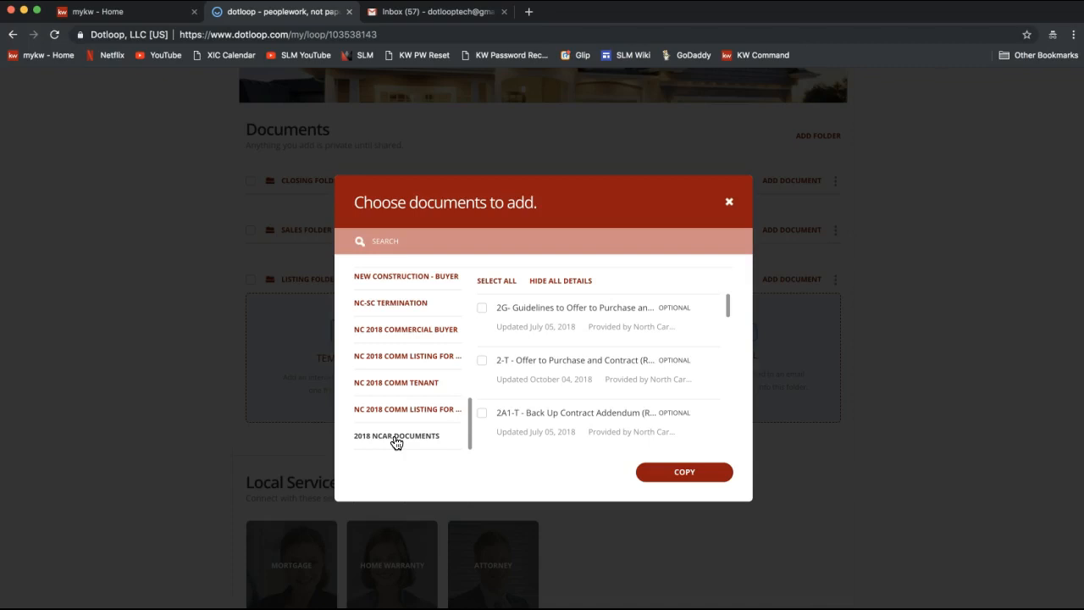
{"action": "left_click", "coordinate": [381, 443]}
{"action": "left_click", "coordinate": [388, 440]}
{"action": "left_click", "coordinate": [375, 442]}
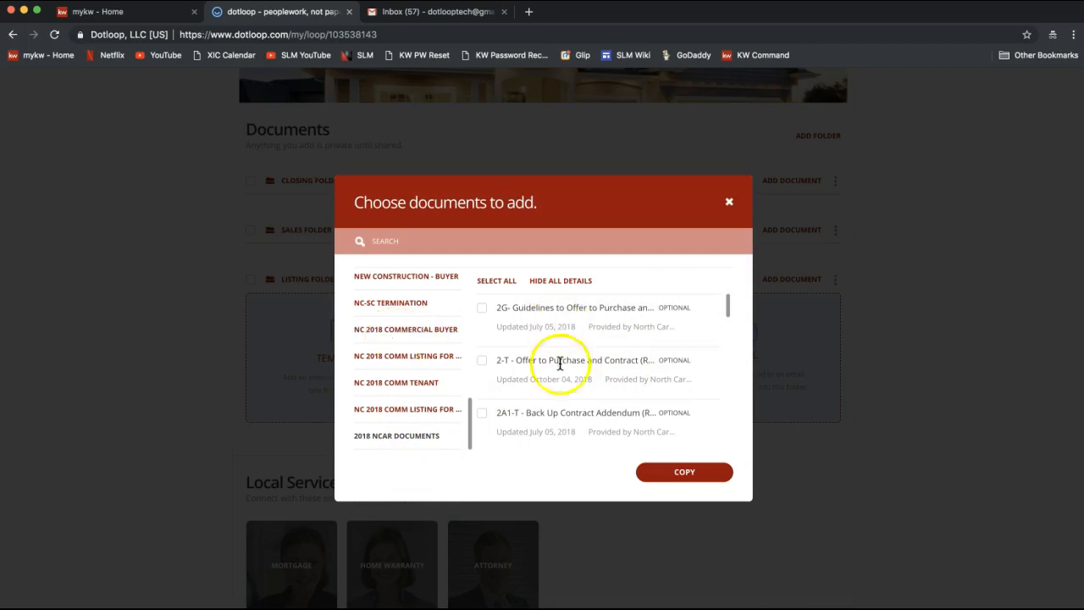
Step: Search 'listing' and copy the 101 - Exclusive Right to Sell Listing Agreement template into the loop
{"action": "left_click", "coordinate": [381, 241]}
{"action": "type", "text": "listing"}
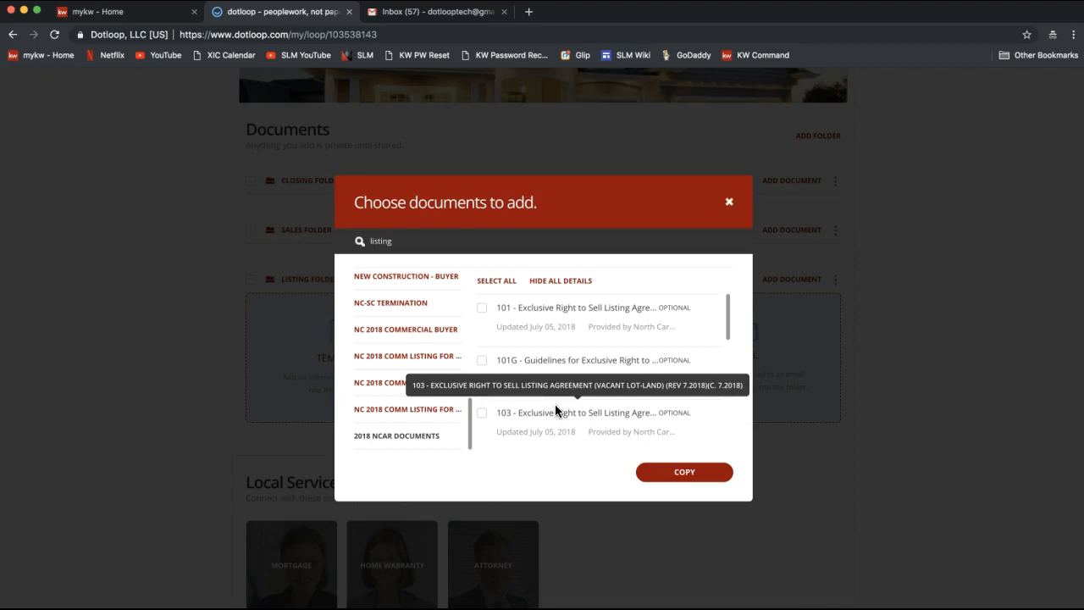
{"action": "left_click", "coordinate": [481, 309]}
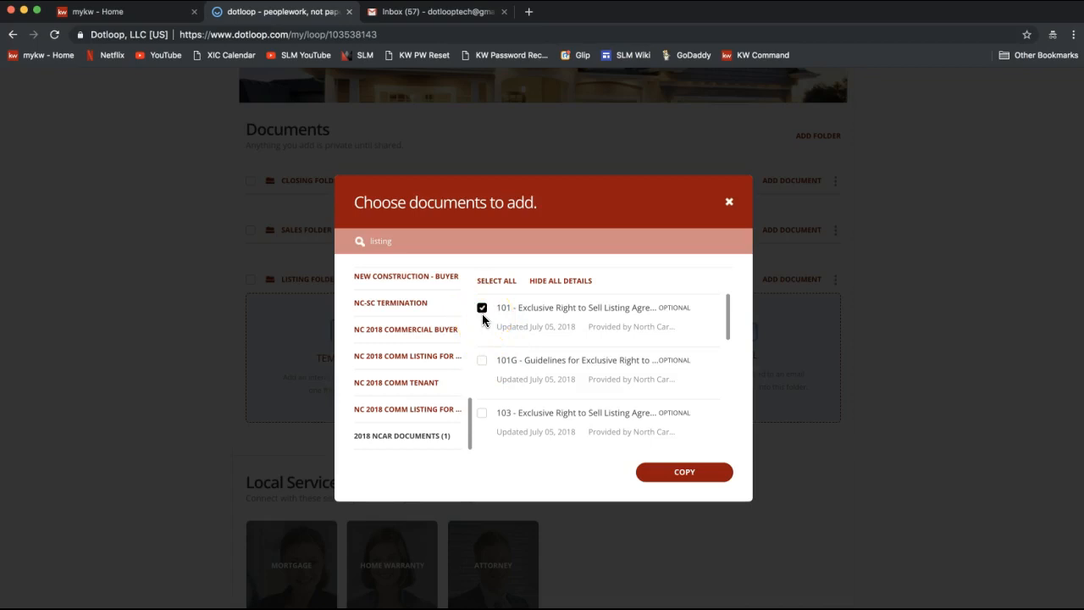
{"action": "left_click", "coordinate": [484, 336]}
{"action": "left_click", "coordinate": [682, 479]}
{"action": "left_click", "coordinate": [683, 481]}
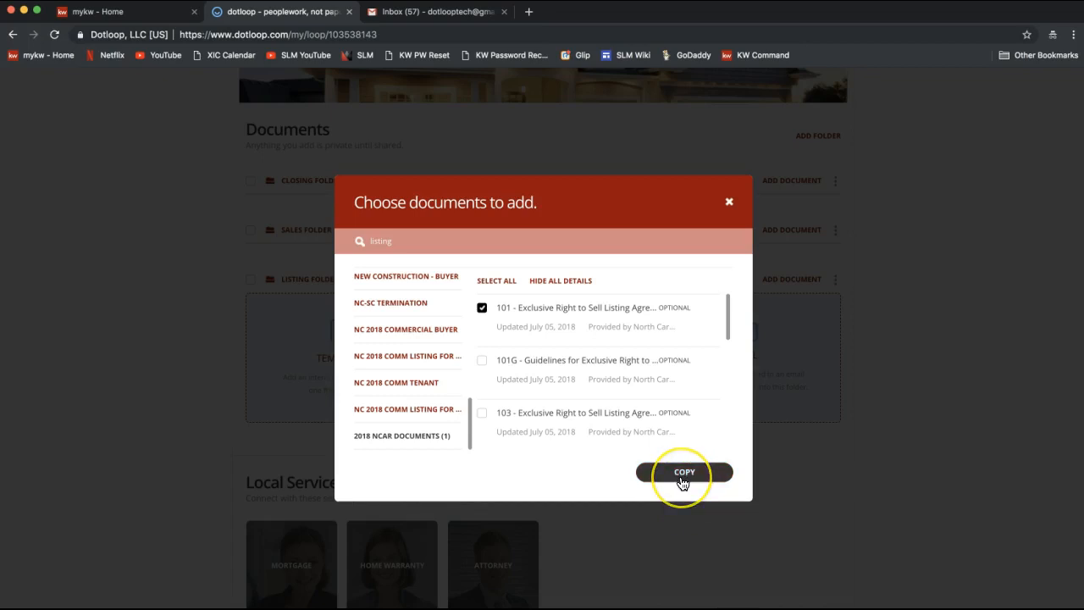
{"action": "left_click", "coordinate": [682, 481]}
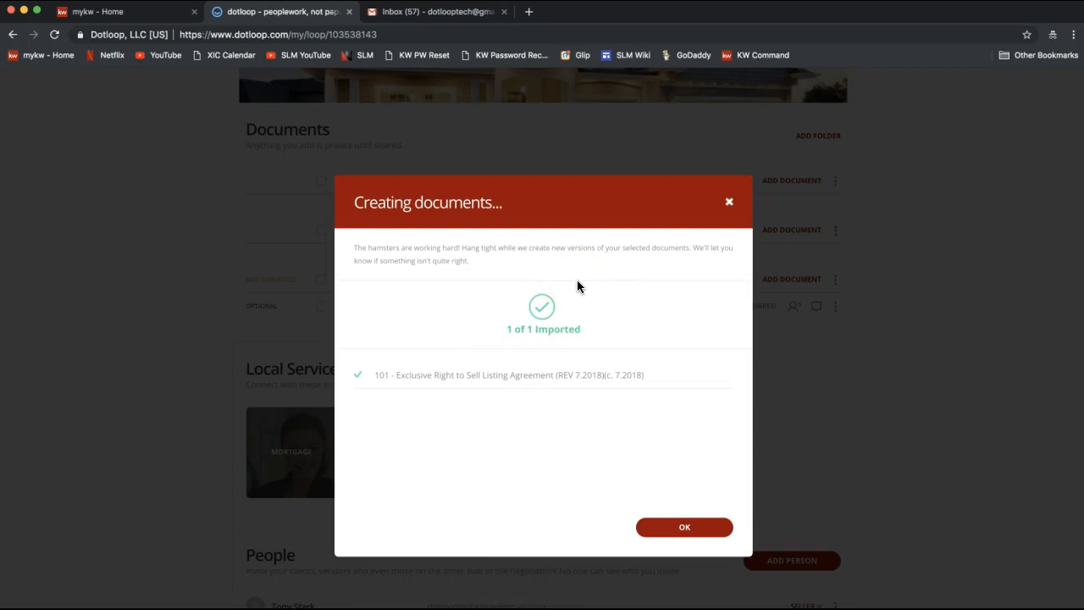
Step: Dismiss the import confirmation and open the 101 listing agreement from the Listing Folder
{"action": "left_click", "coordinate": [687, 528]}
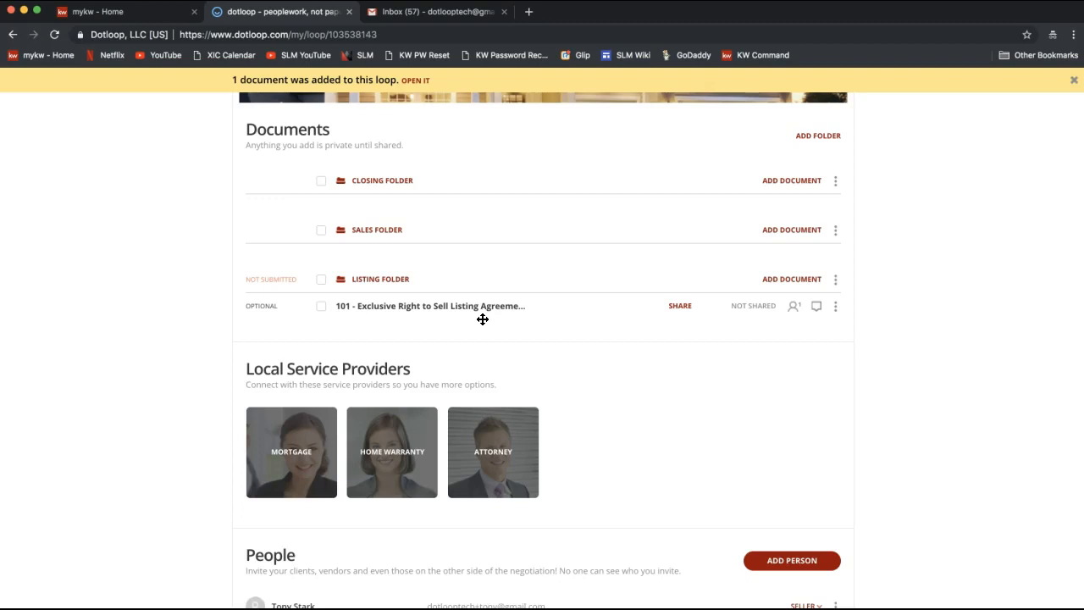
{"action": "left_click", "coordinate": [414, 308]}
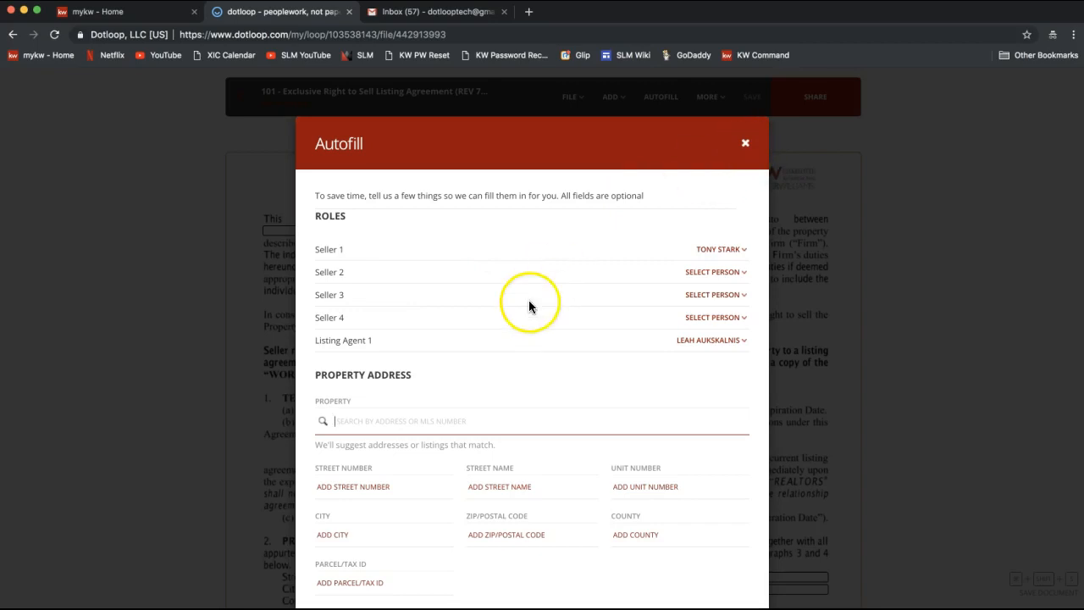
{"action": "double_click", "coordinate": [332, 217]}
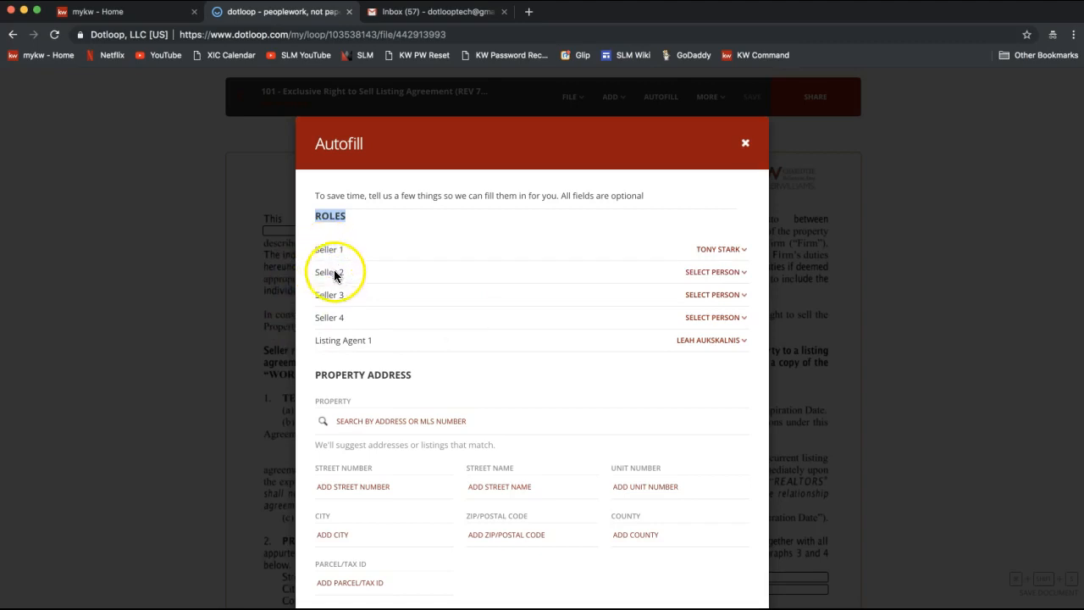
{"action": "left_click", "coordinate": [702, 274]}
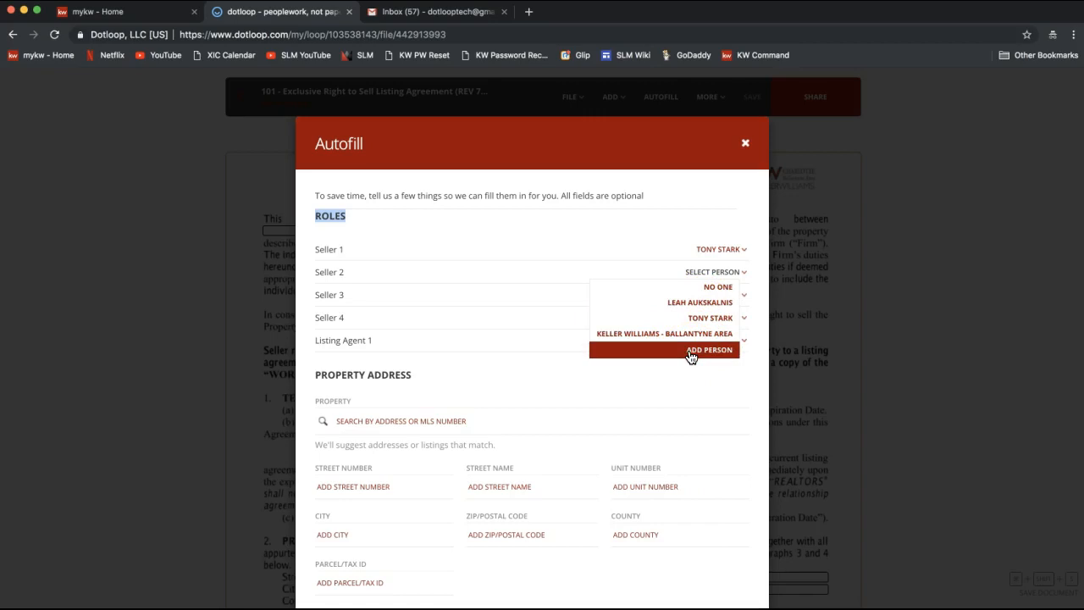
{"action": "left_click", "coordinate": [565, 183]}
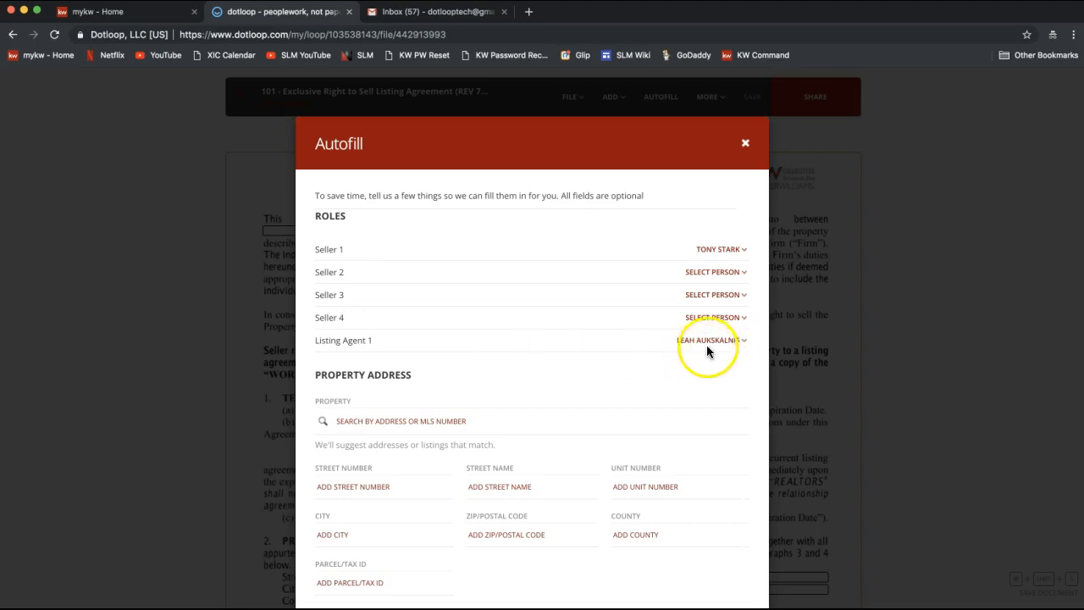
{"action": "scroll", "coordinate": [675, 396], "scroll_direction": "down", "scroll_amount": 2}
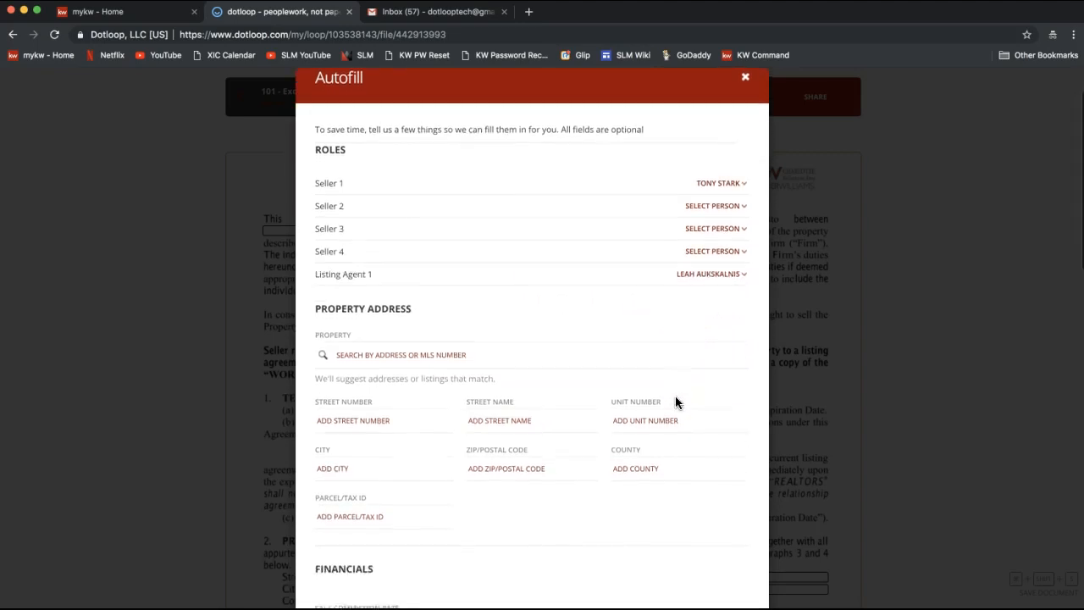
{"action": "scroll", "coordinate": [675, 396], "scroll_direction": "down", "scroll_amount": 1}
{"action": "scroll", "coordinate": [593, 372], "scroll_direction": "down", "scroll_amount": 1}
{"action": "left_click", "coordinate": [347, 286]}
{"action": "left_click", "coordinate": [357, 252]}
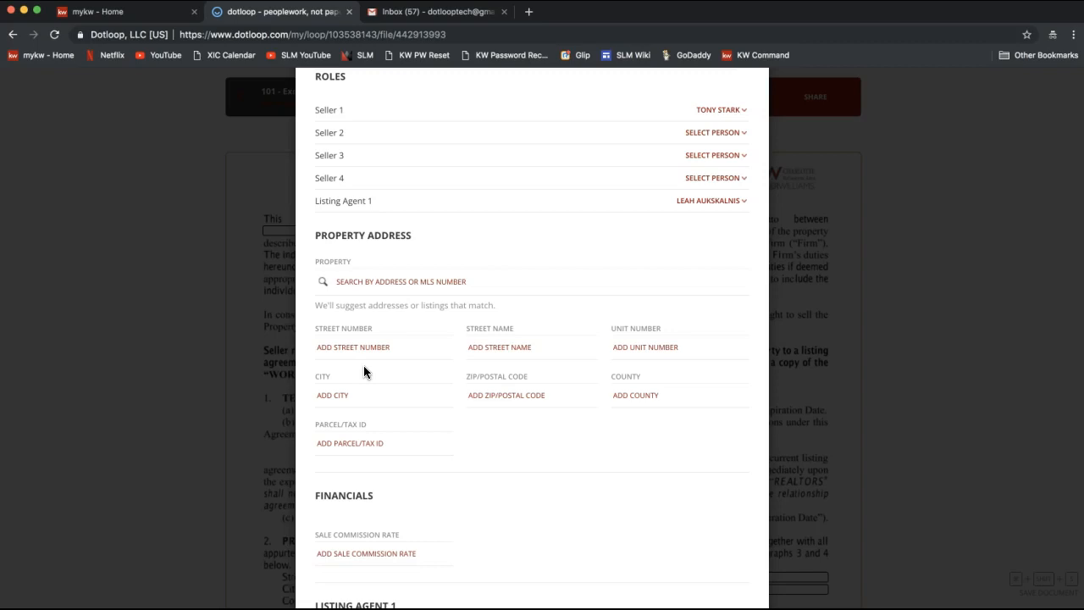
{"action": "left_click", "coordinate": [426, 278]}
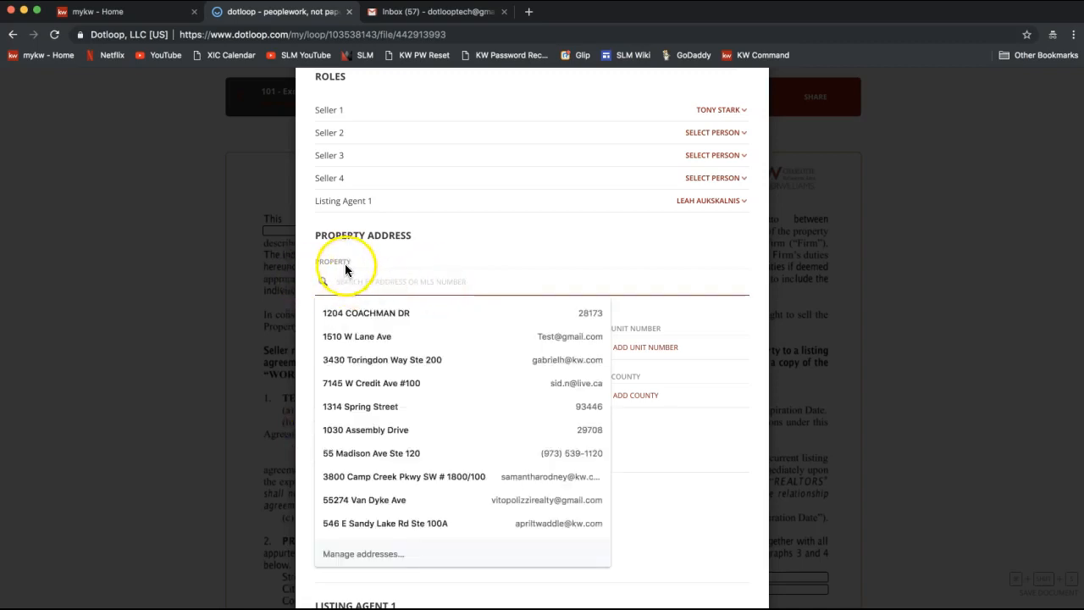
{"action": "left_click", "coordinate": [383, 259]}
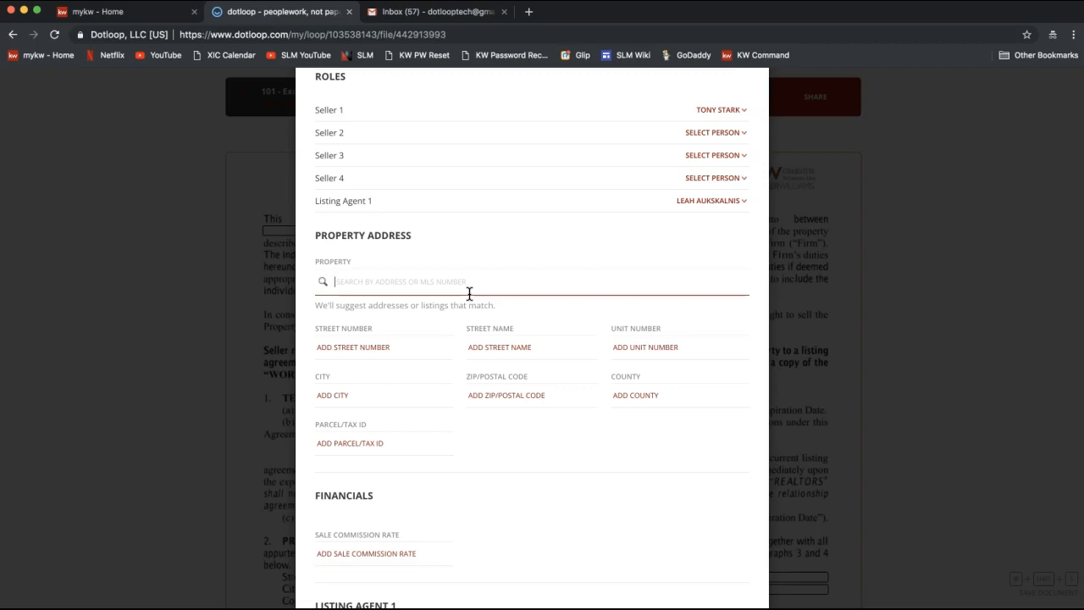
{"action": "type", "text": "12"}
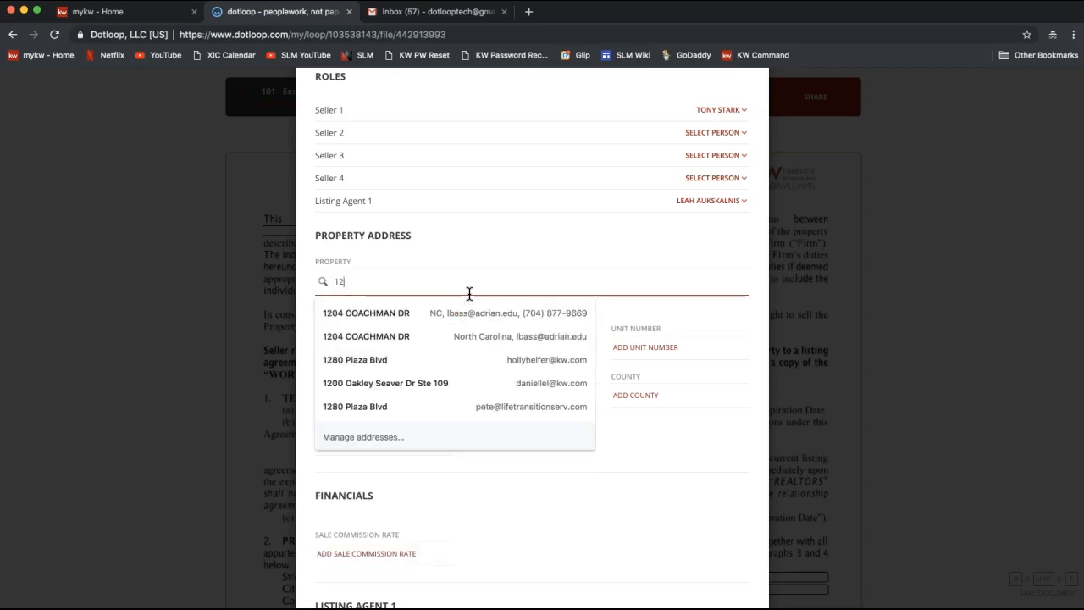
{"action": "left_click", "coordinate": [542, 291]}
{"action": "double_click", "coordinate": [375, 280]}
{"action": "left_click", "coordinate": [433, 239]}
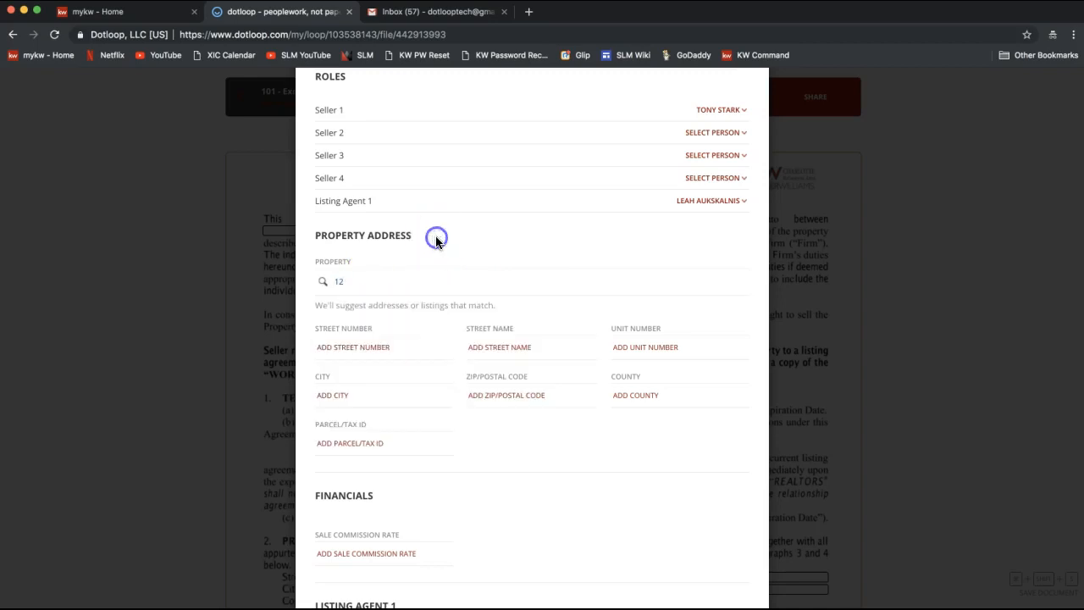
{"action": "left_click", "coordinate": [394, 289]}
{"action": "key", "text": "BackSpace"}
{"action": "key", "text": "BackSpace"}
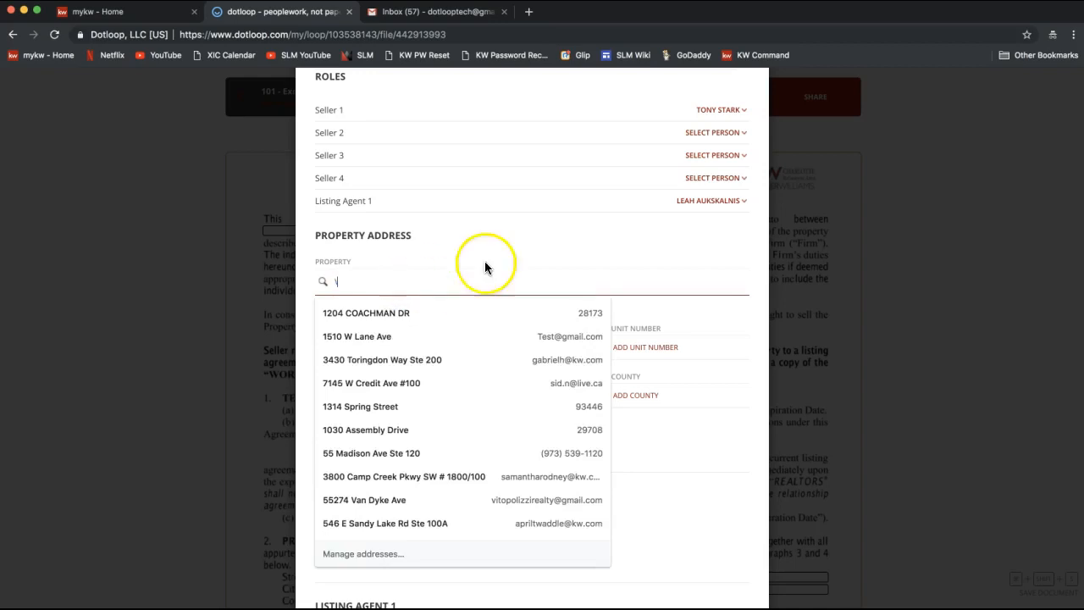
{"action": "left_click", "coordinate": [404, 283]}
{"action": "key", "text": "BackSpace"}
{"action": "left_click", "coordinate": [476, 243]}
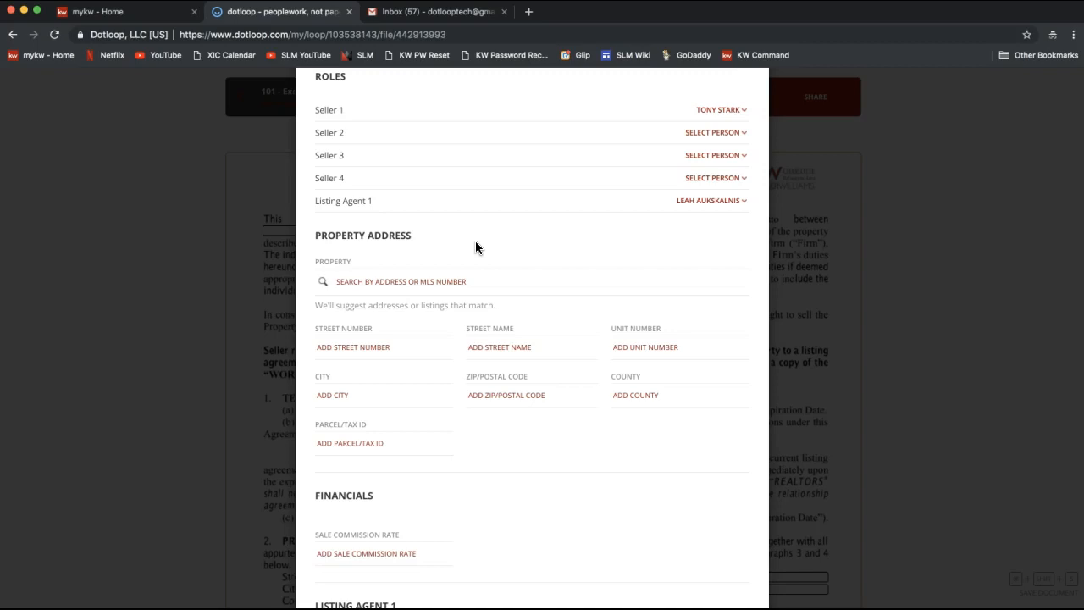
{"action": "left_click", "coordinate": [438, 282]}
{"action": "scroll", "coordinate": [438, 283], "scroll_direction": "down", "scroll_amount": 5}
{"action": "scroll", "coordinate": [439, 285], "scroll_direction": "down", "scroll_amount": 15}
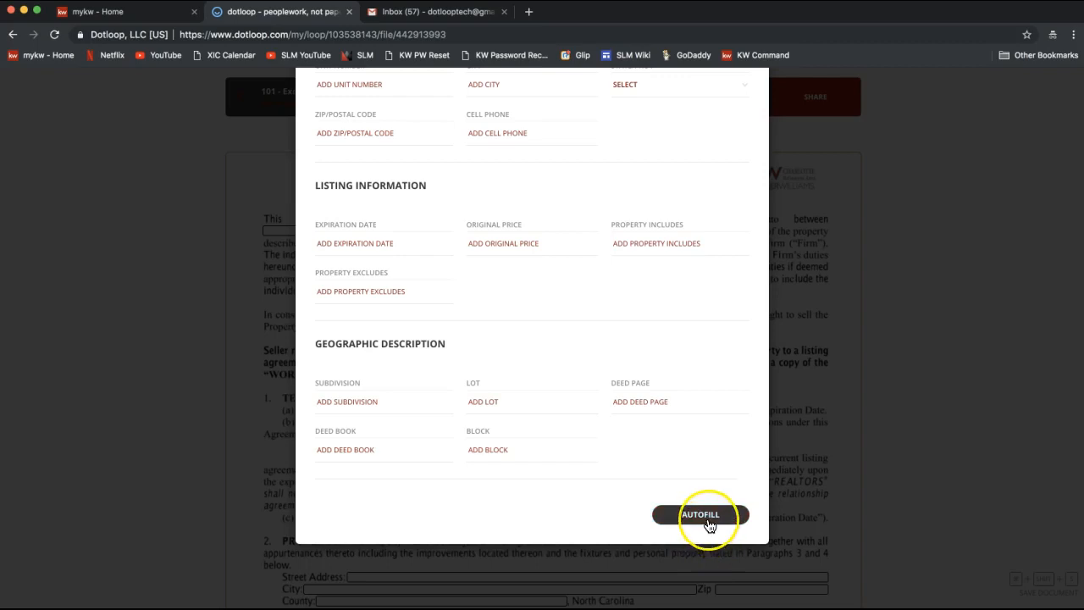
Step: Autofill the agreement, filling the seller's name and Listing Firm, and bring up the More menu
{"action": "left_click", "coordinate": [700, 515]}
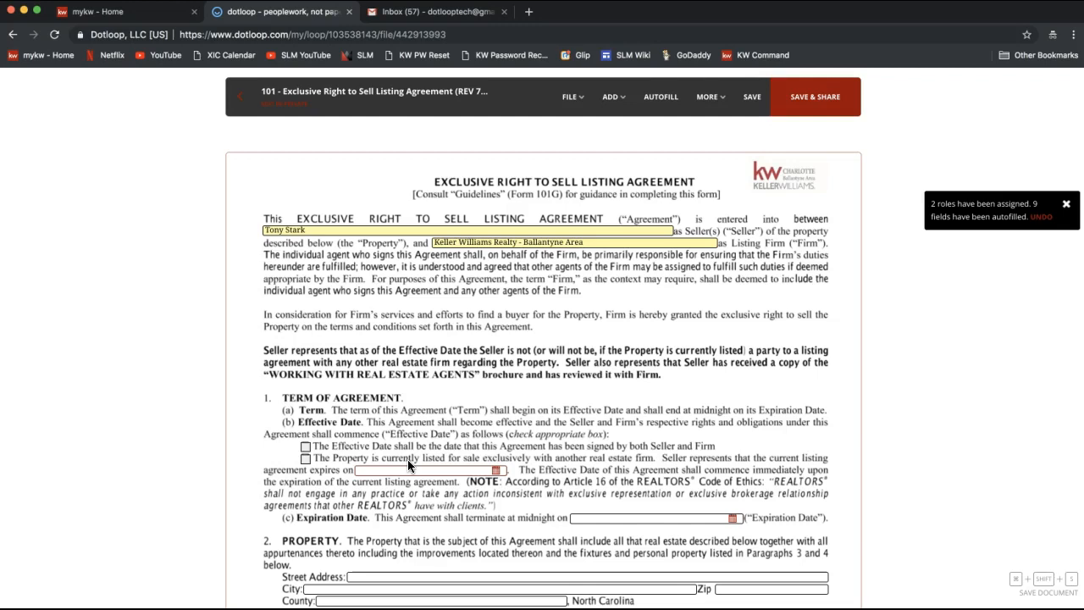
{"action": "left_click", "coordinate": [709, 105]}
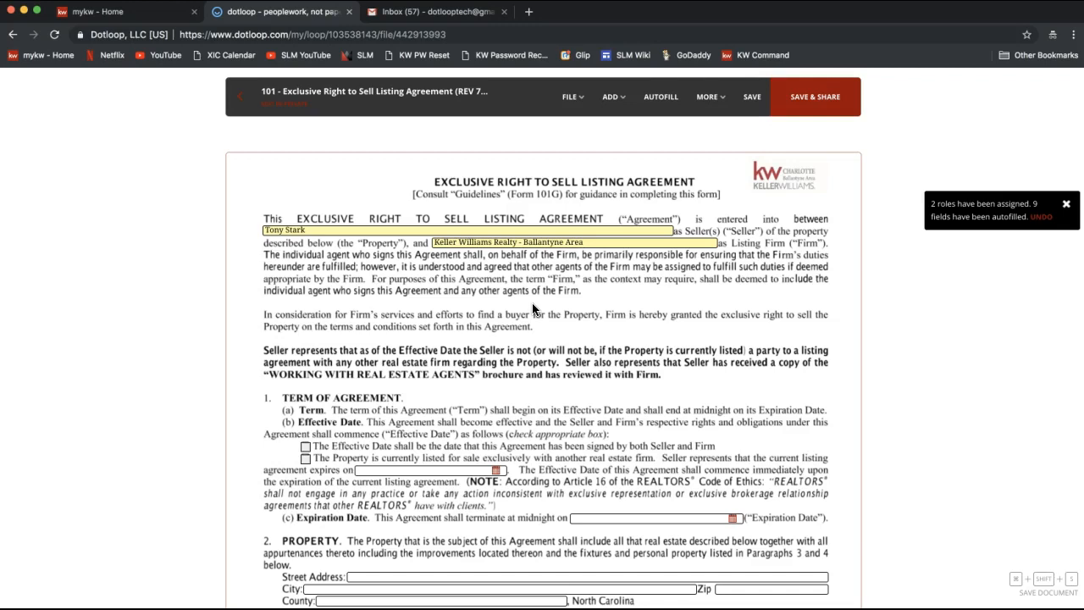
{"action": "left_click", "coordinate": [708, 96]}
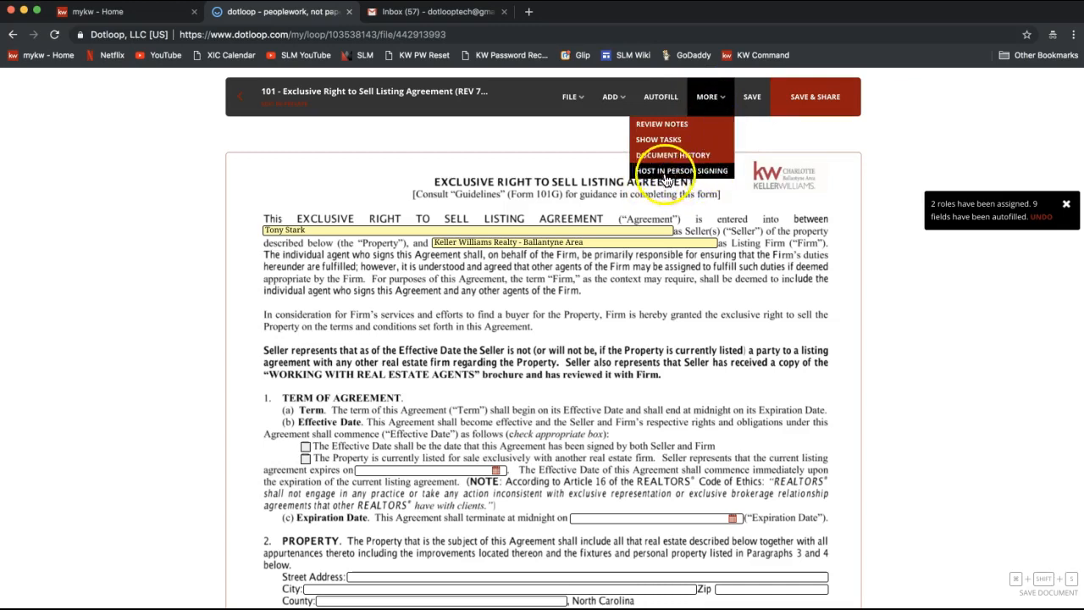
Step: Start Host In Person Signing and save the agreement's pending changes
{"action": "left_click", "coordinate": [689, 178]}
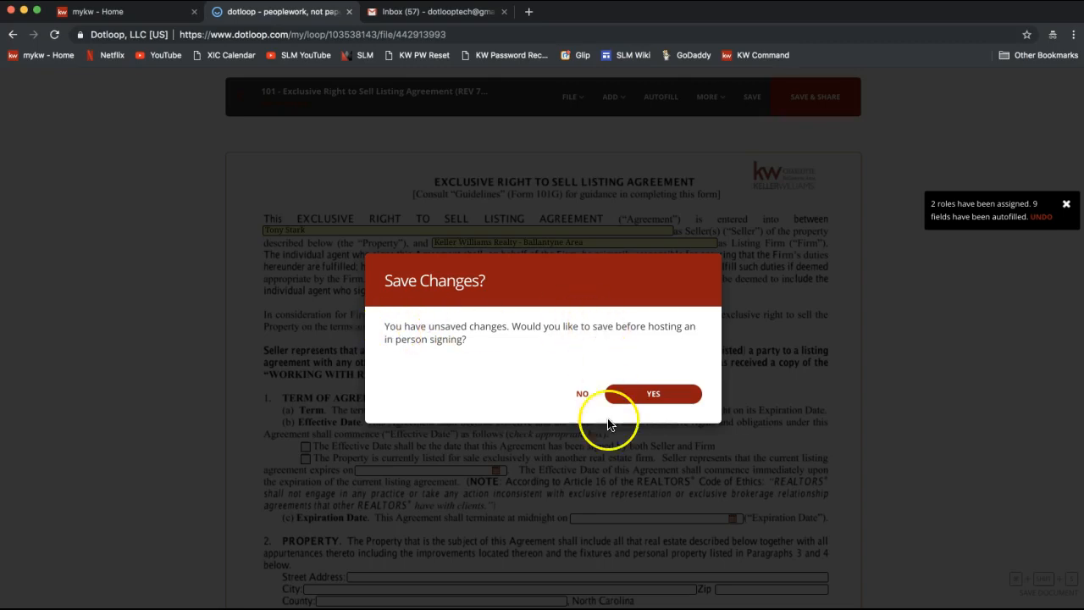
{"action": "left_click", "coordinate": [659, 396]}
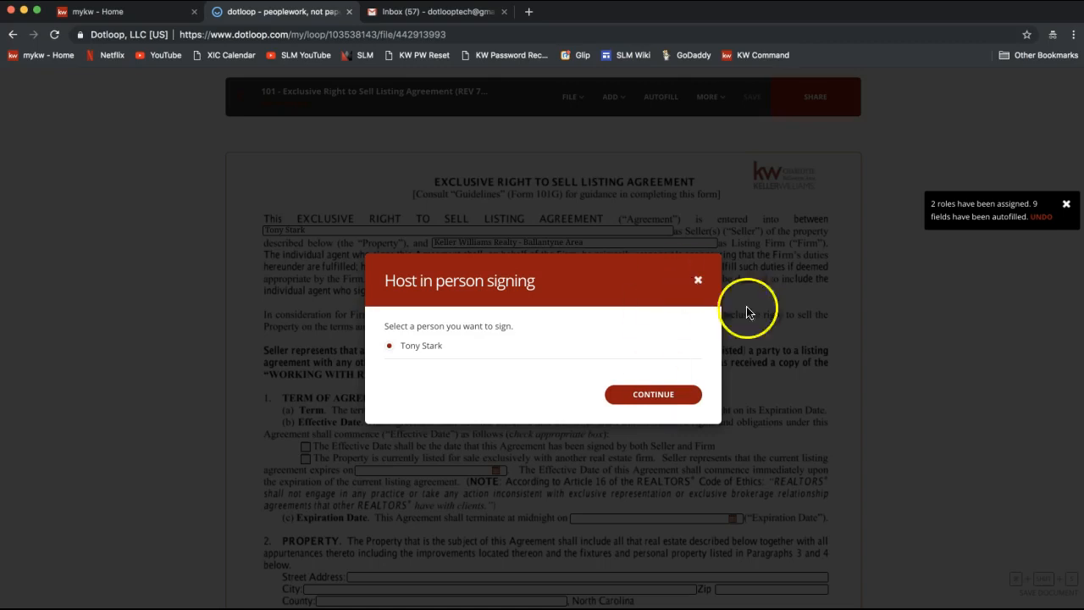
{"action": "left_click", "coordinate": [697, 282]}
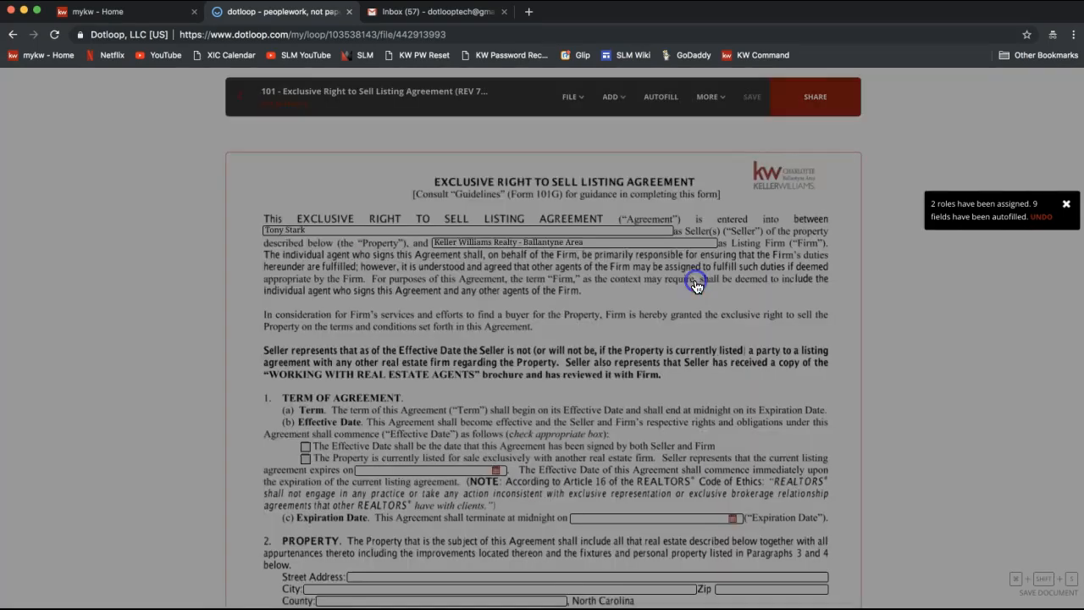
{"action": "left_click", "coordinate": [713, 109]}
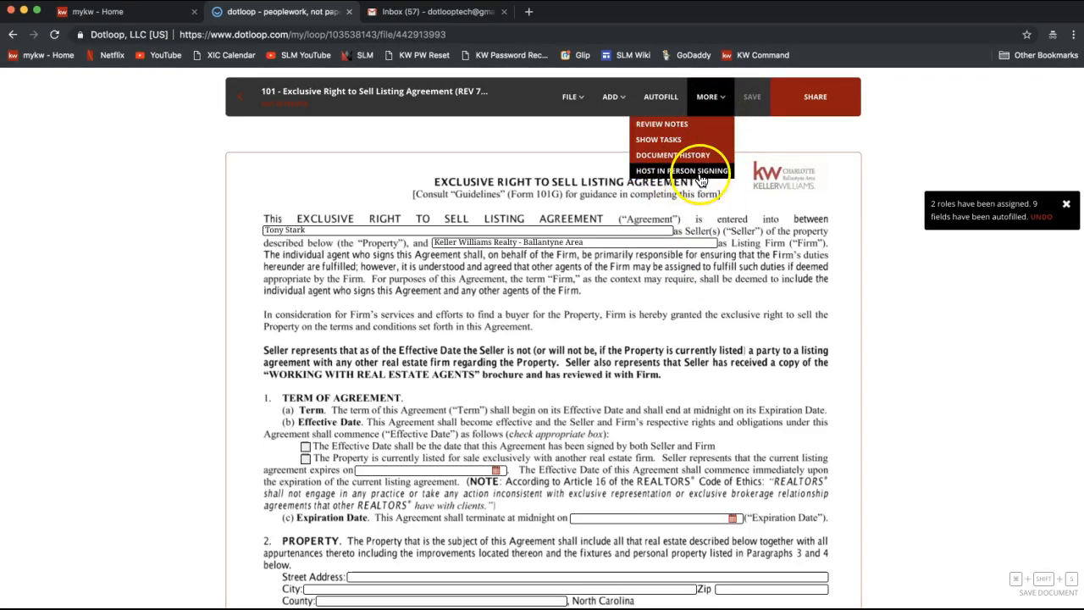
{"action": "left_click", "coordinate": [552, 143]}
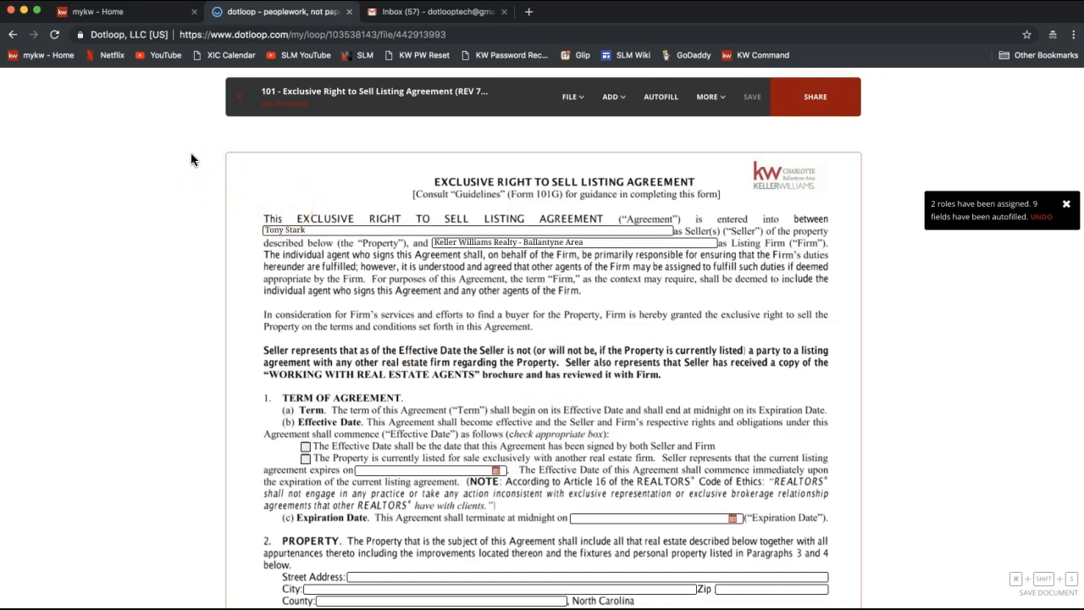
{"action": "left_click", "coordinate": [236, 105]}
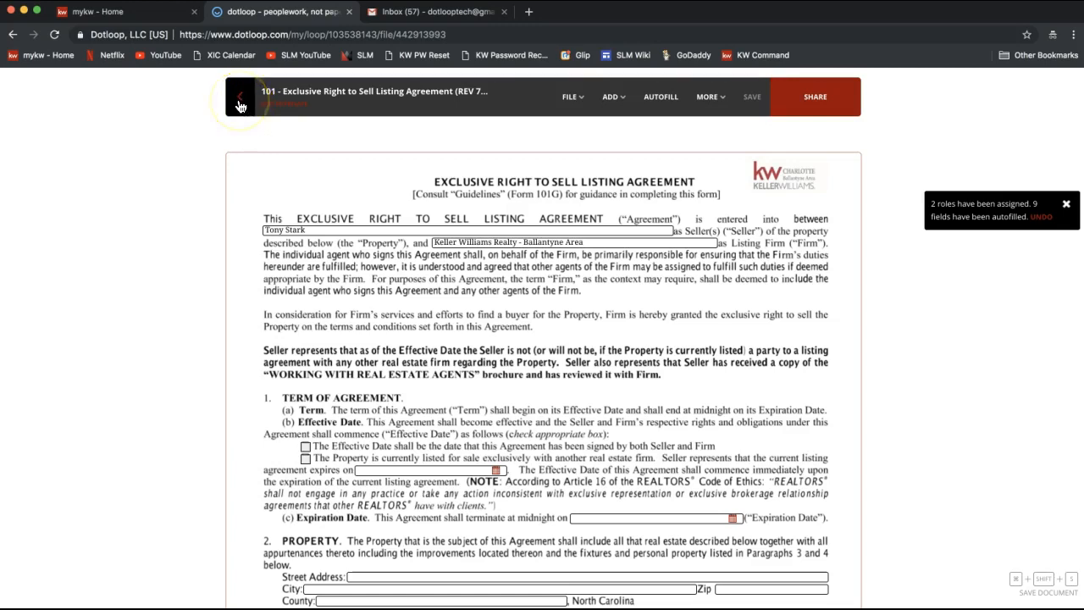
Step: Go back to the 124 Dotloop Rocks Drive loop and open the listing agreement's three-dot menu
{"action": "left_click", "coordinate": [239, 100]}
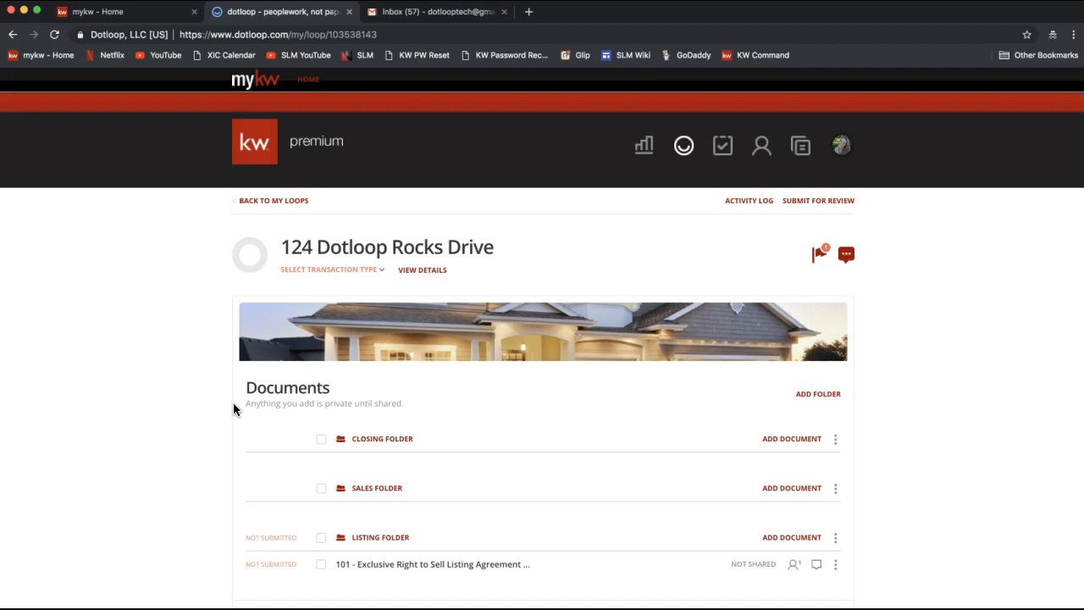
{"action": "scroll", "coordinate": [233, 402], "scroll_direction": "down", "scroll_amount": 3}
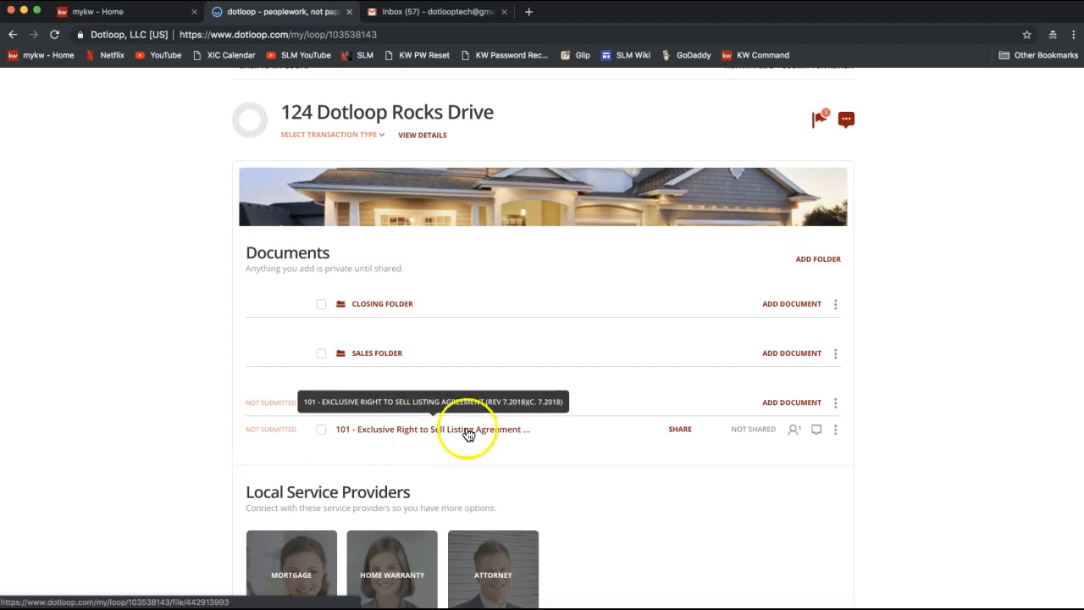
{"action": "left_click", "coordinate": [838, 431]}
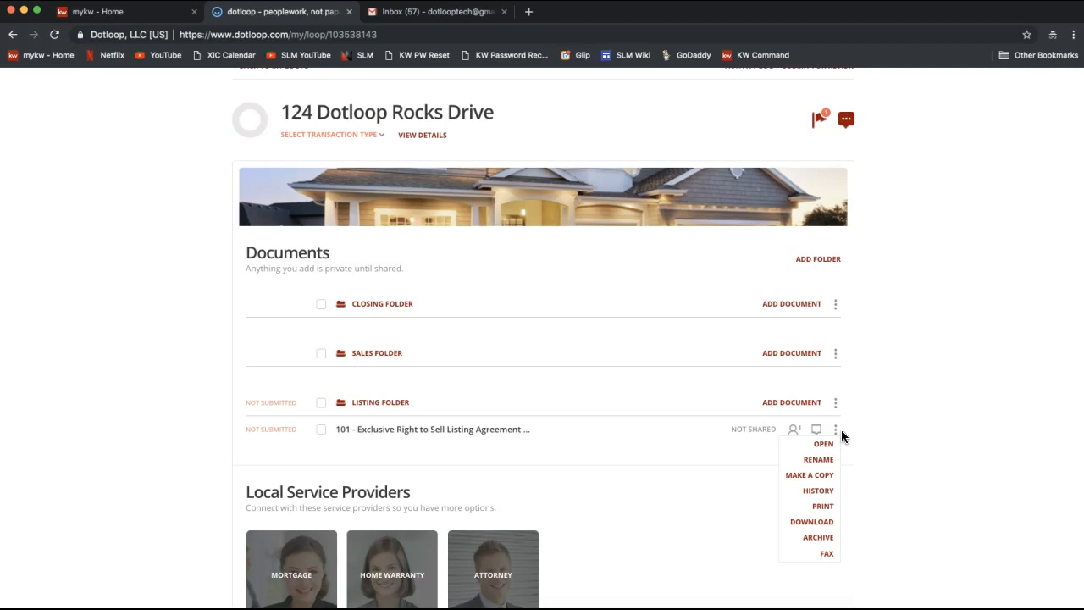
Step: Choose Make a Copy for the 101 listing agreement
{"action": "left_click", "coordinate": [803, 477]}
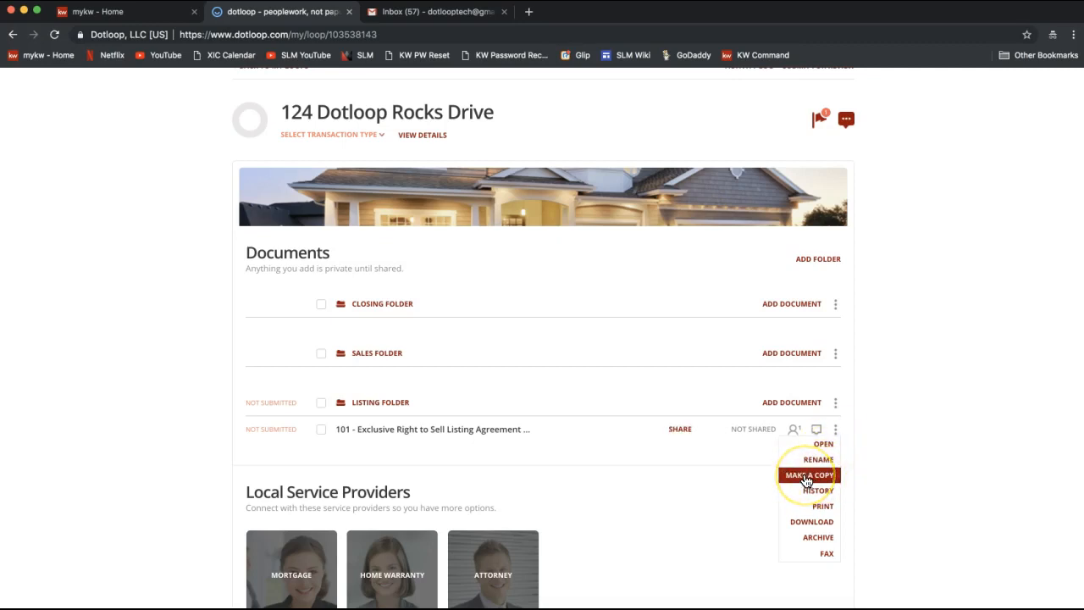
{"action": "left_click", "coordinate": [812, 481]}
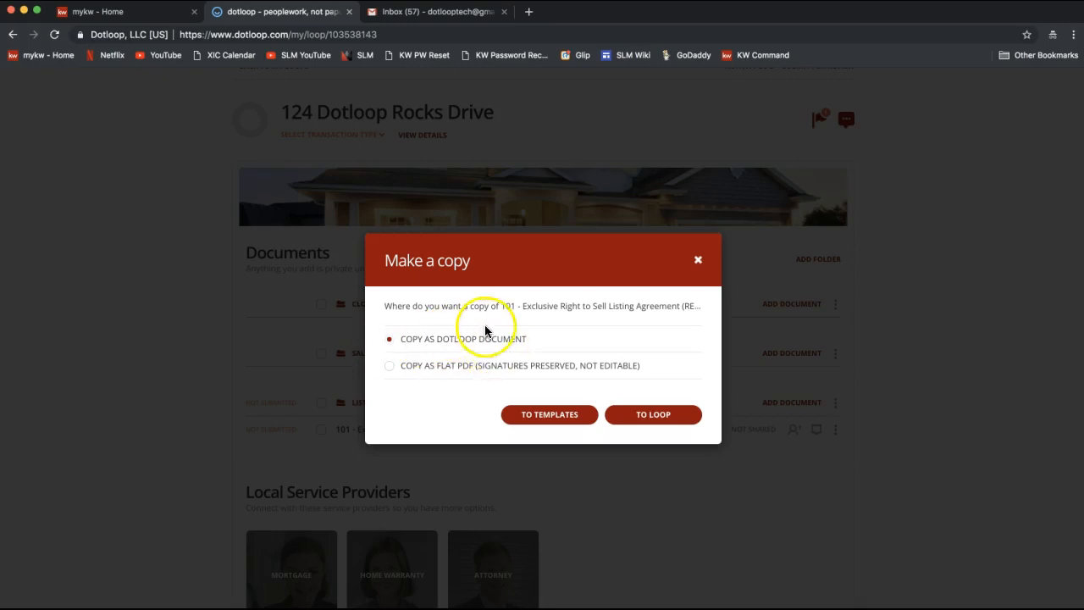
Step: Select Copy as Flat PDF with signatures preserved and choose to copy it To Loop
{"action": "left_click", "coordinate": [391, 371]}
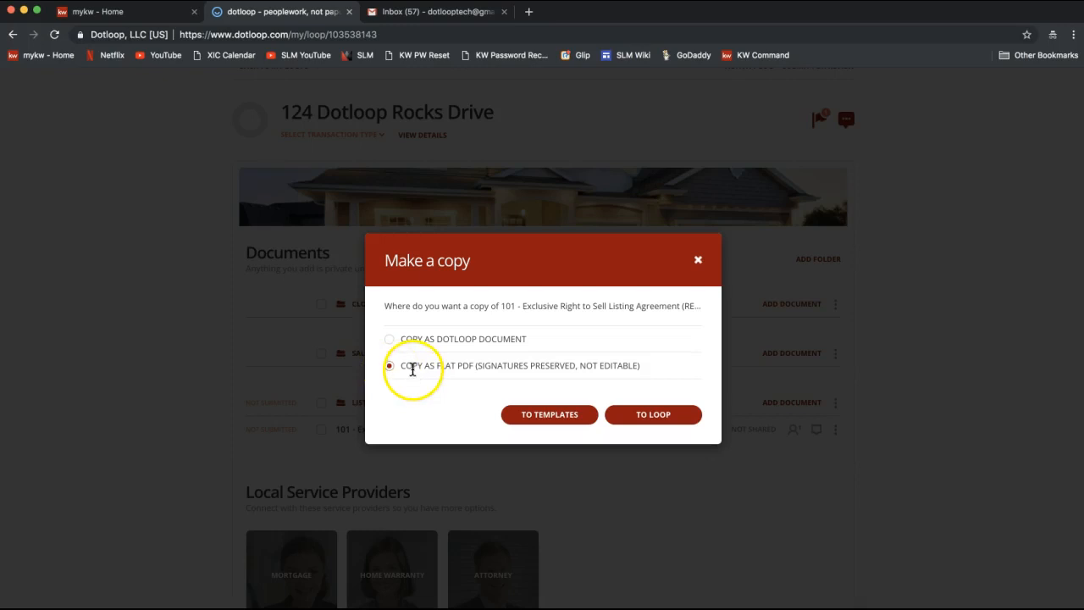
{"action": "left_click_drag", "start_coordinate": [477, 365], "coordinate": [576, 365]}
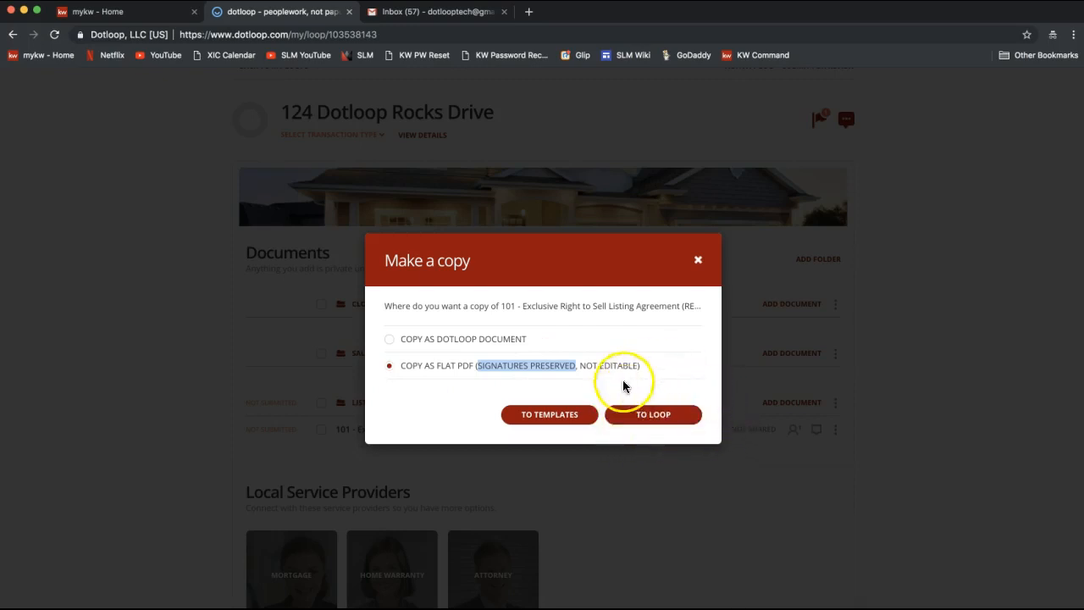
{"action": "left_click", "coordinate": [654, 428]}
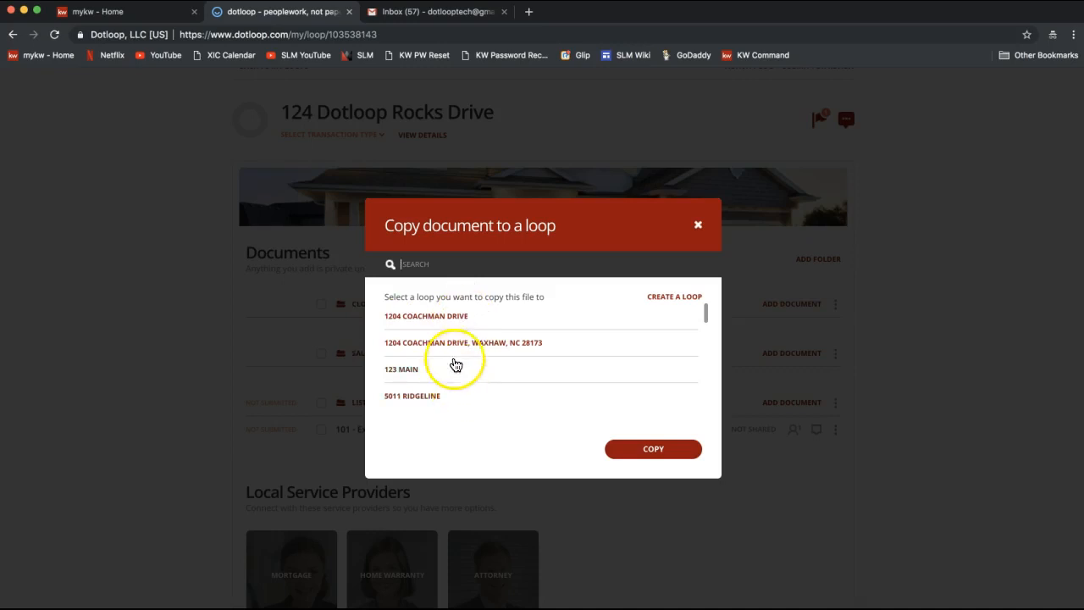
Step: Search '124', pick 124 Dotloop Rocks Drive, choose its Sales Folder, and copy the agreement there
{"action": "type", "text": "124"}
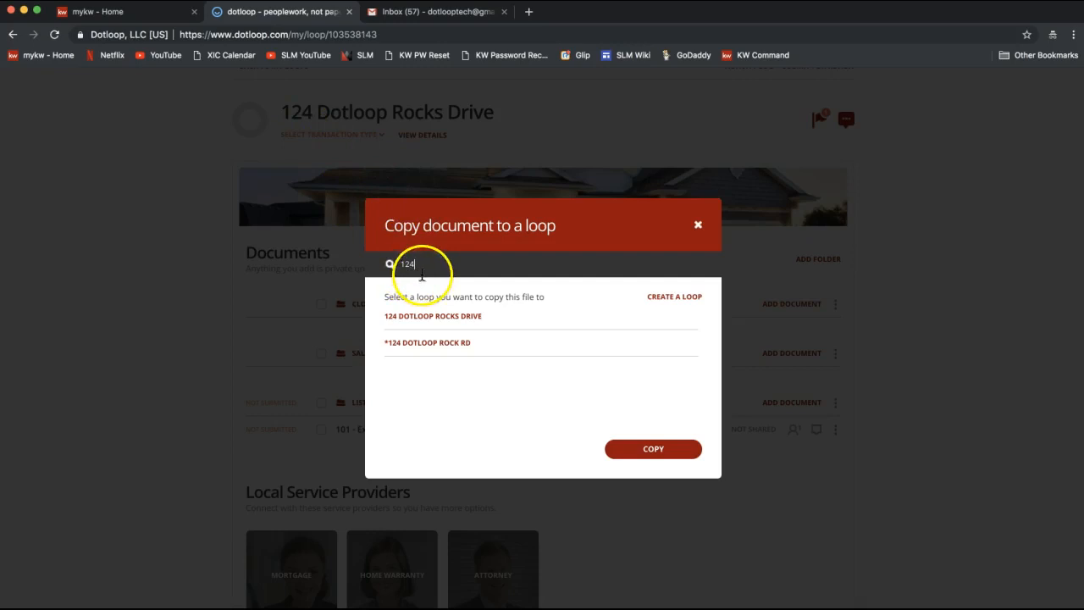
{"action": "left_click", "coordinate": [428, 317]}
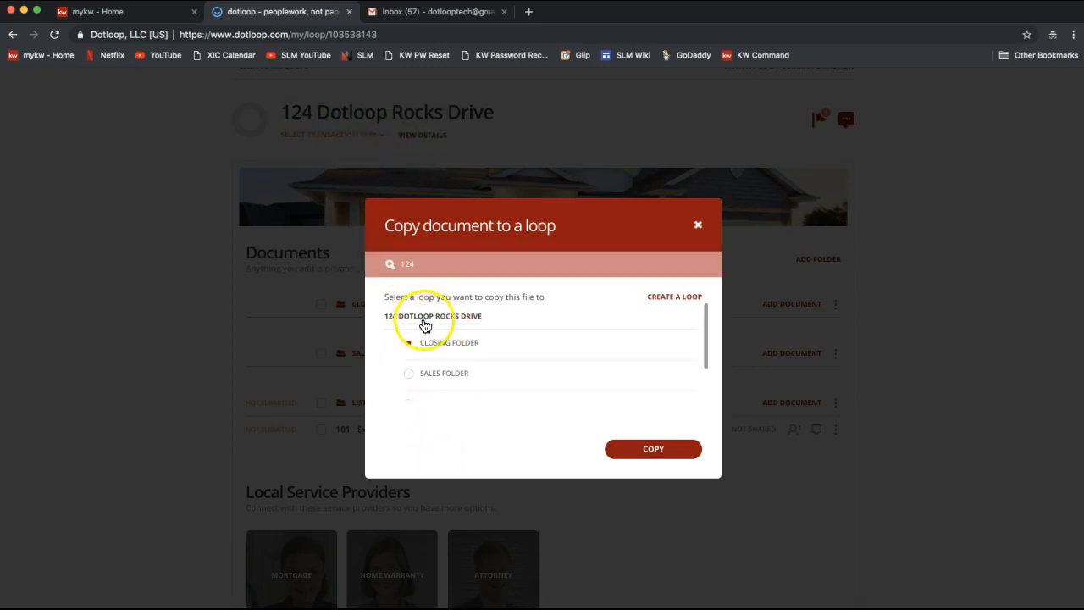
{"action": "scroll", "coordinate": [457, 368], "scroll_direction": "down", "scroll_amount": 1}
{"action": "scroll", "coordinate": [458, 369], "scroll_direction": "down", "scroll_amount": 2}
{"action": "scroll", "coordinate": [455, 365], "scroll_direction": "up", "scroll_amount": 2}
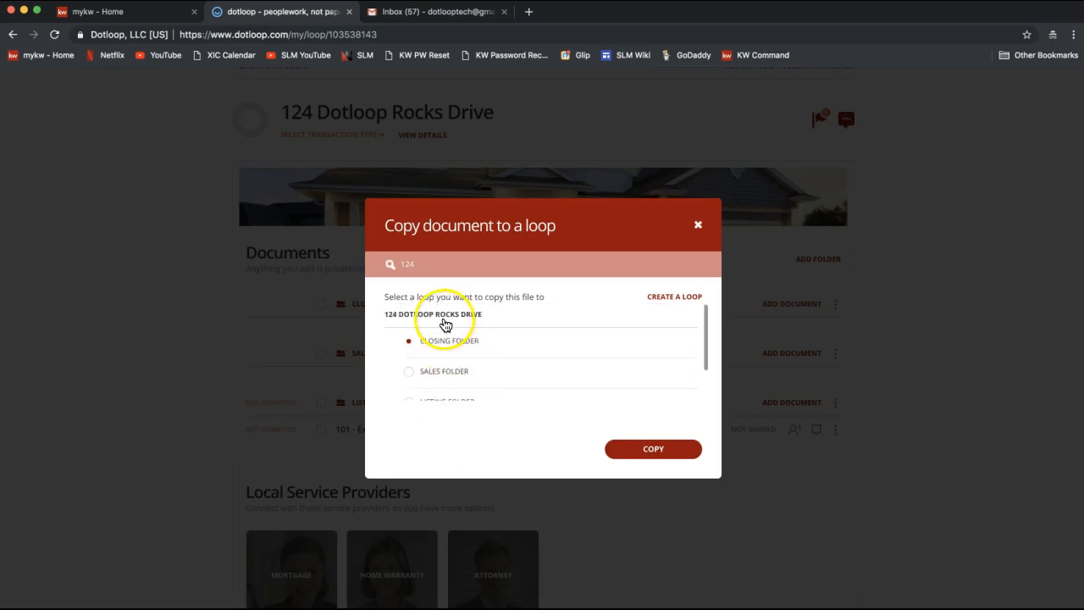
{"action": "scroll", "coordinate": [444, 343], "scroll_direction": "down", "scroll_amount": 1}
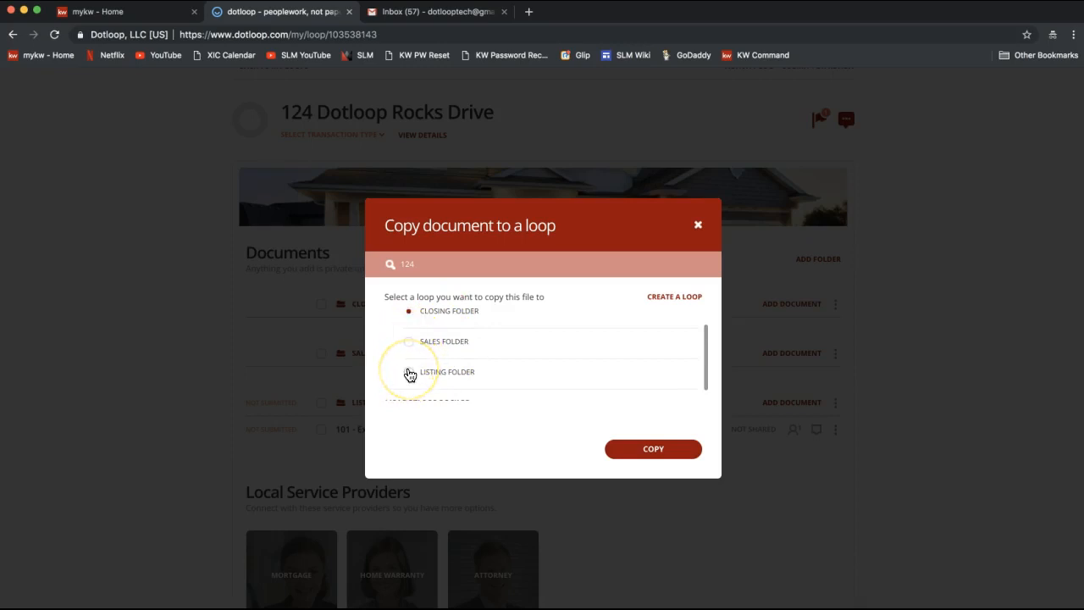
{"action": "left_click", "coordinate": [409, 343]}
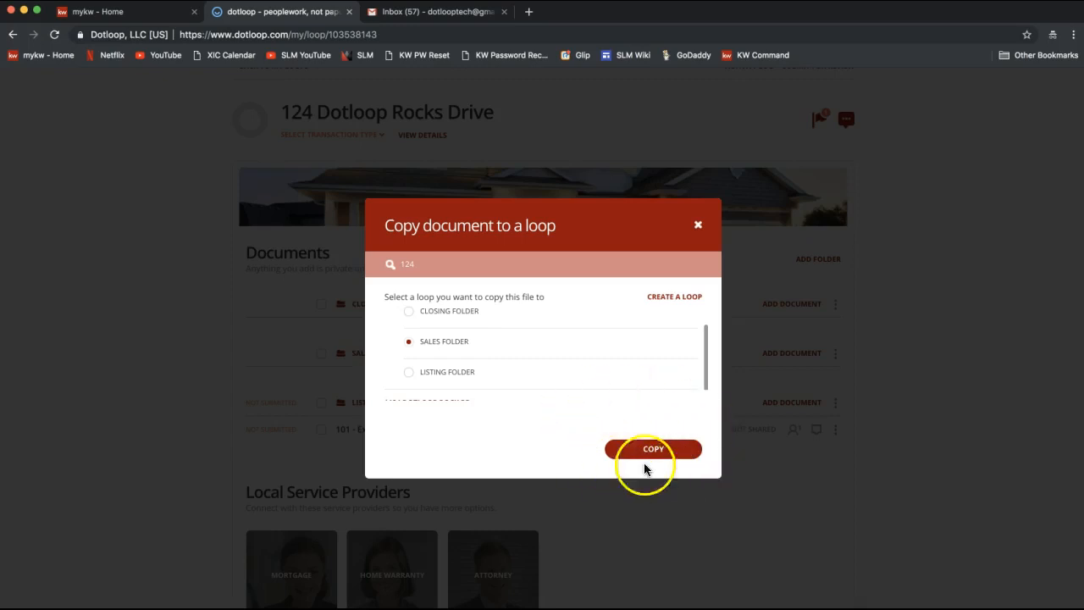
{"action": "left_click", "coordinate": [672, 455]}
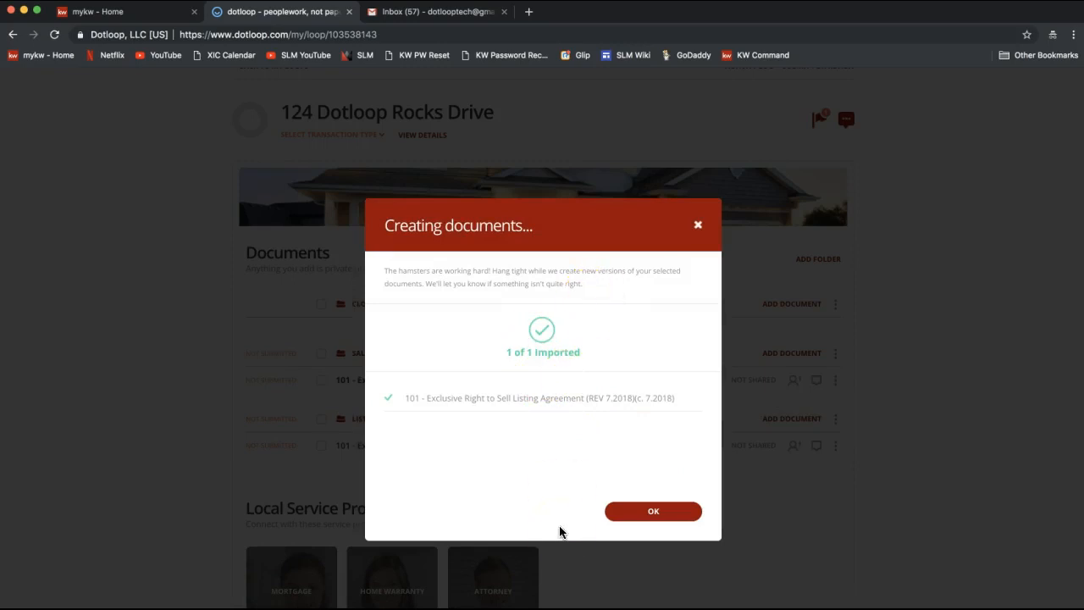
Step: Dismiss the import confirmation and open the agreement copy listed under Sales Folder
{"action": "left_click", "coordinate": [652, 512]}
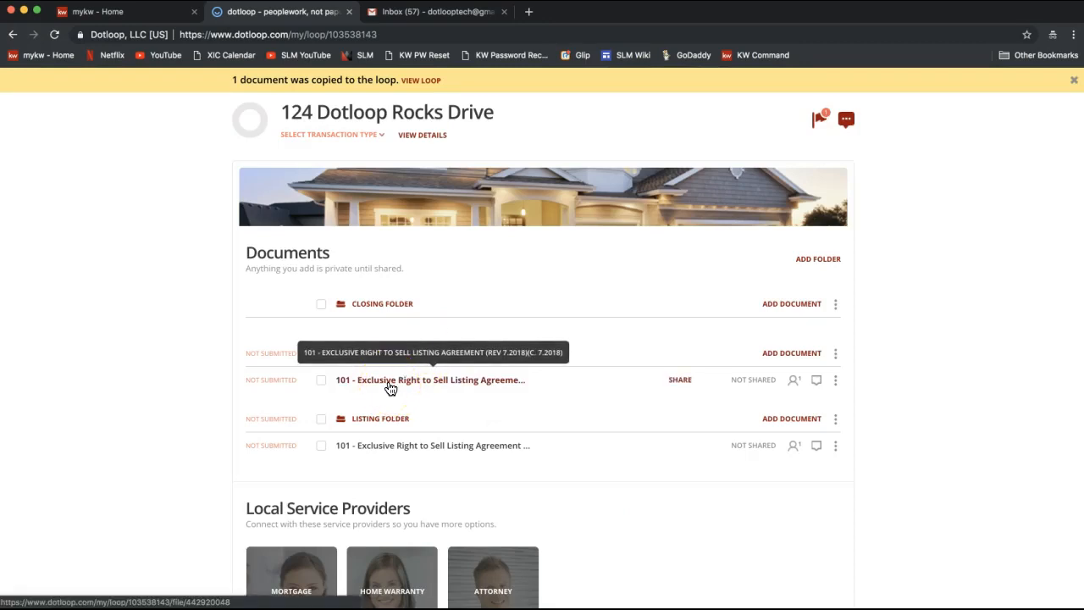
{"action": "left_click_drag", "start_coordinate": [417, 432], "coordinate": [414, 388]}
{"action": "left_click", "coordinate": [400, 387]}
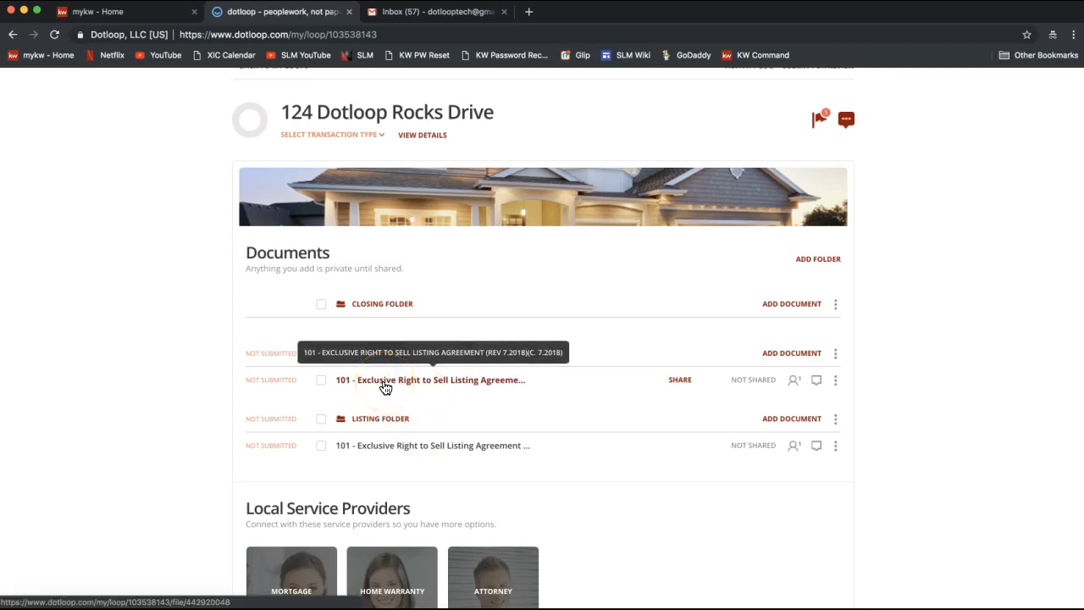
{"action": "left_click_drag", "start_coordinate": [385, 387], "coordinate": [387, 460]}
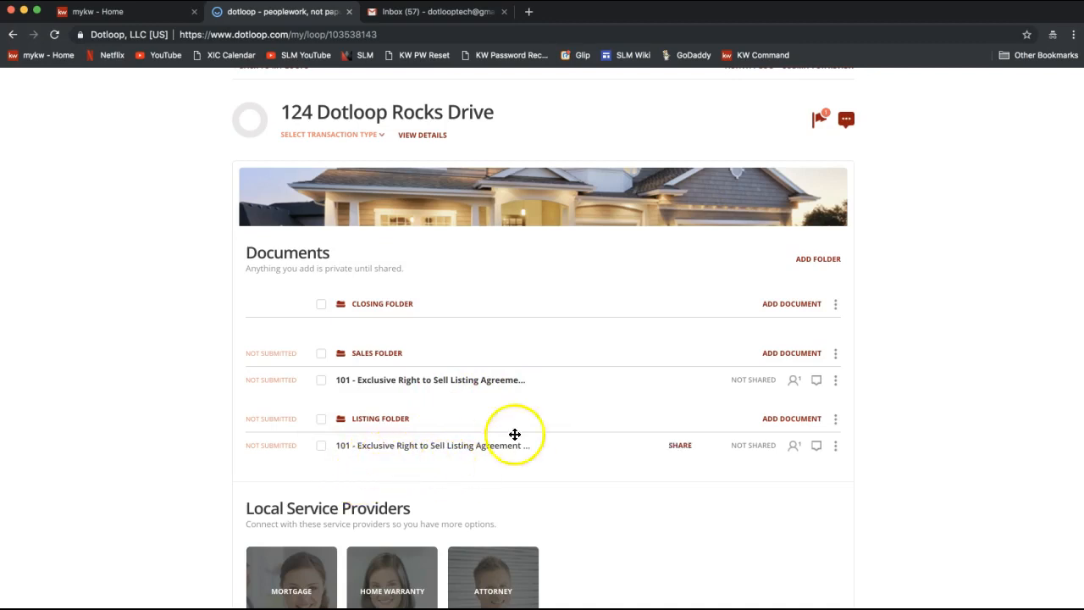
{"action": "left_click", "coordinate": [431, 380]}
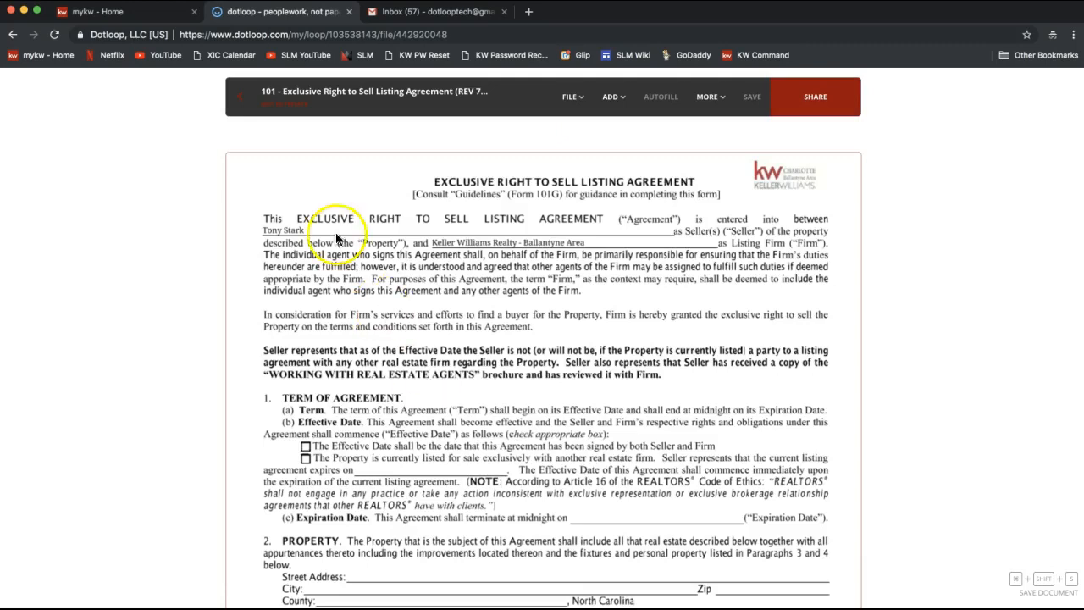
Step: Draw a strikethrough across the seller's name on the agreement's first line
{"action": "left_click", "coordinate": [440, 238]}
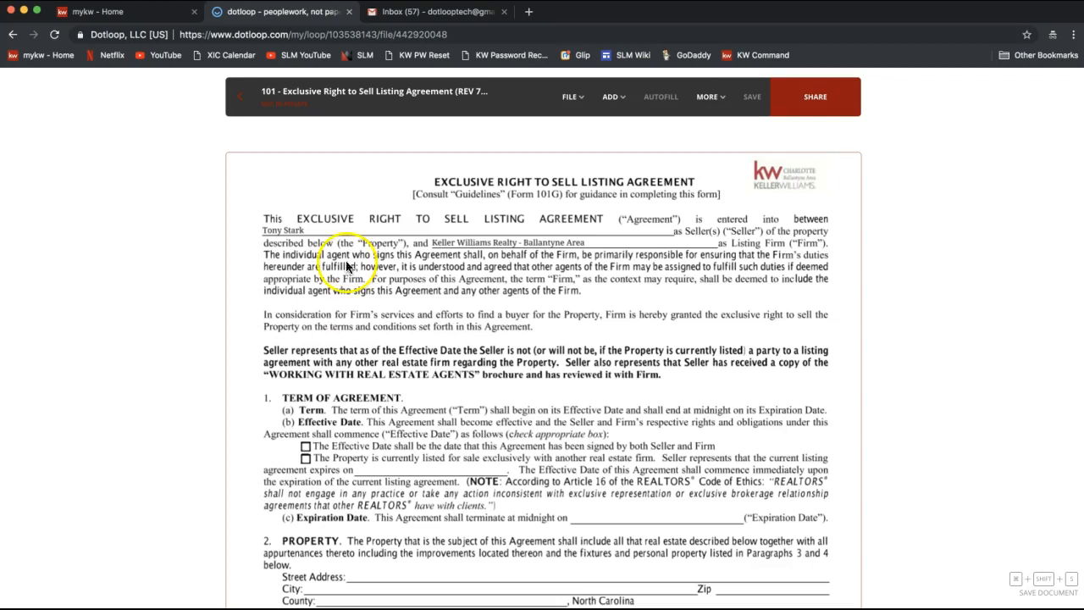
{"action": "left_click", "coordinate": [612, 97]}
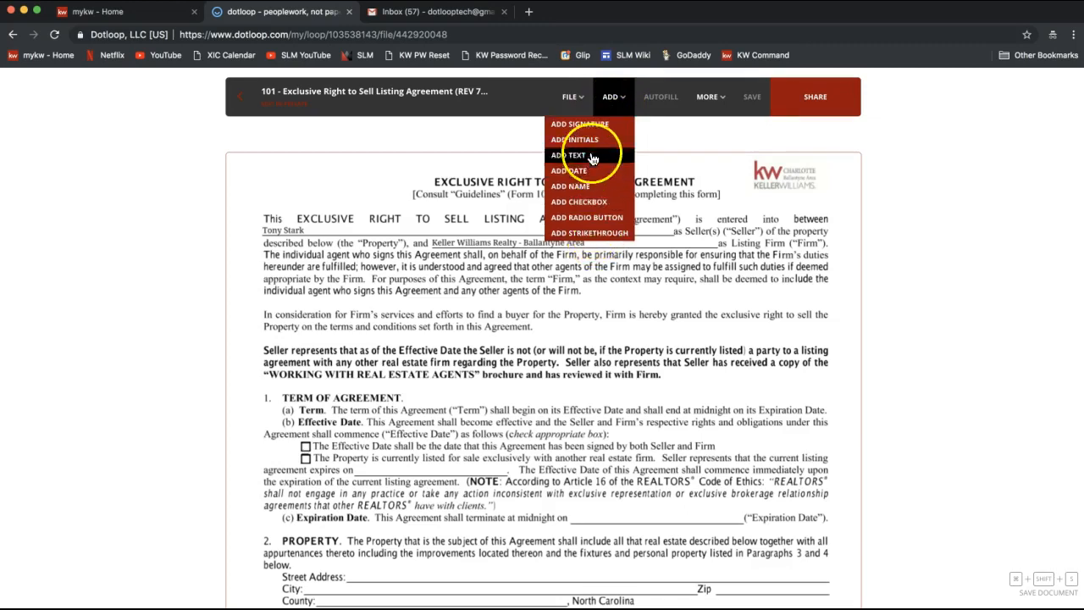
{"action": "left_click", "coordinate": [587, 234]}
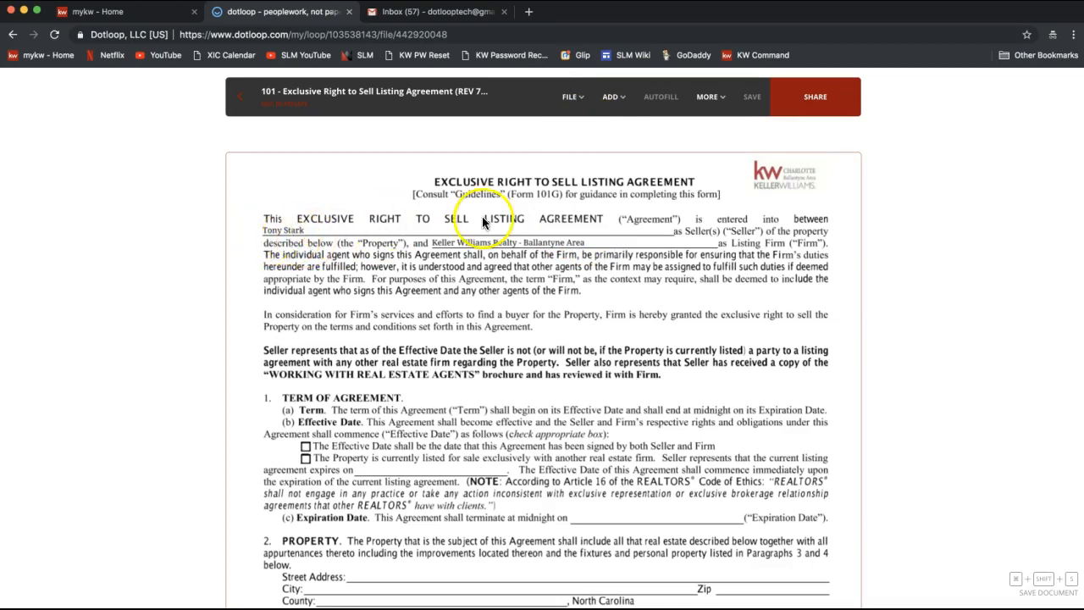
{"action": "left_click", "coordinate": [614, 99]}
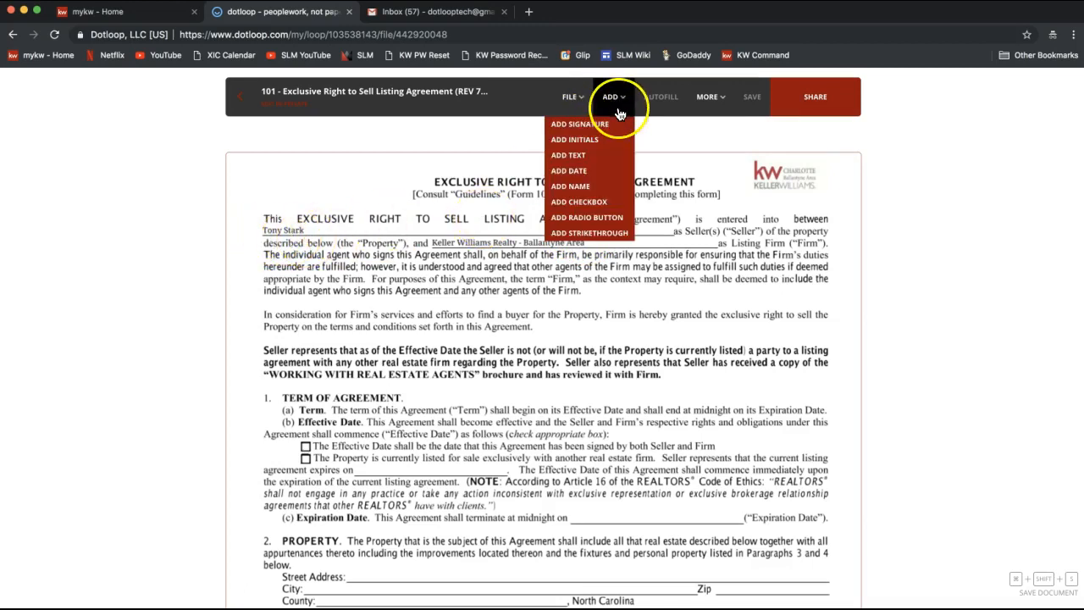
{"action": "left_click", "coordinate": [575, 237]}
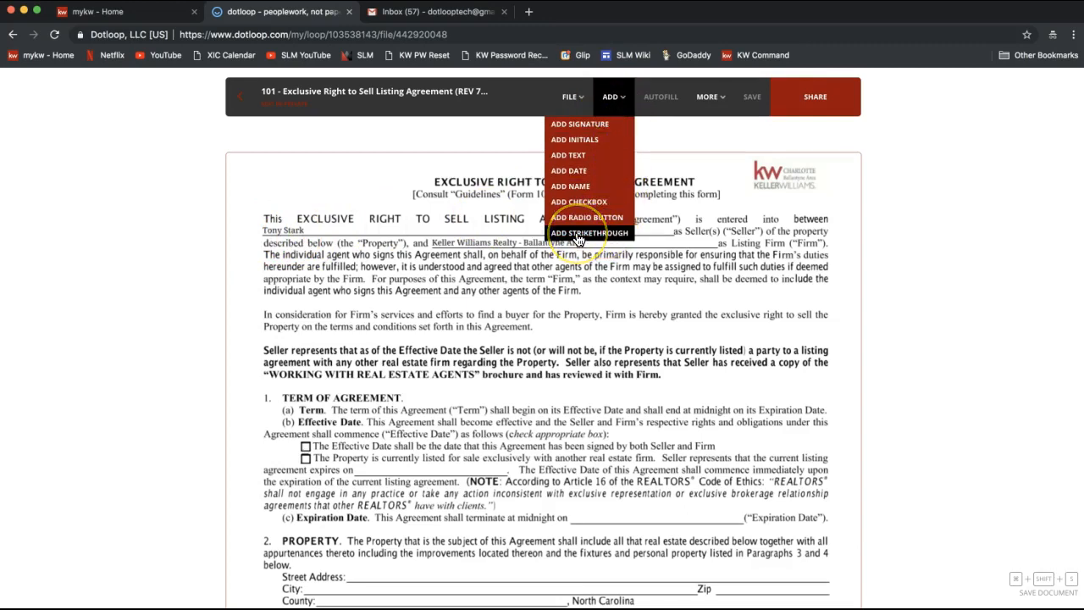
{"action": "left_click", "coordinate": [579, 236]}
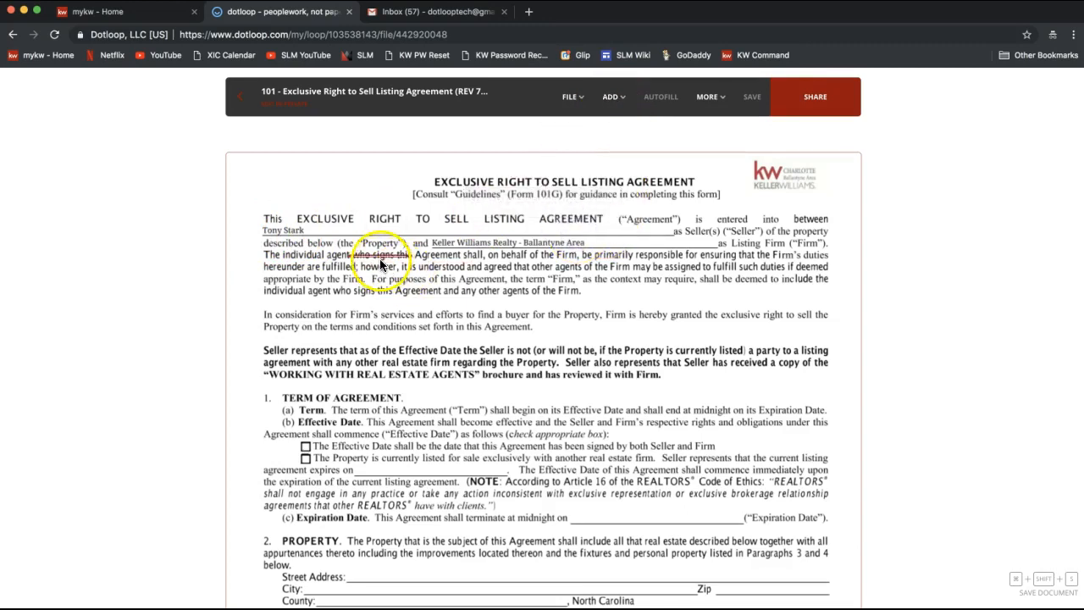
{"action": "left_click", "coordinate": [289, 234]}
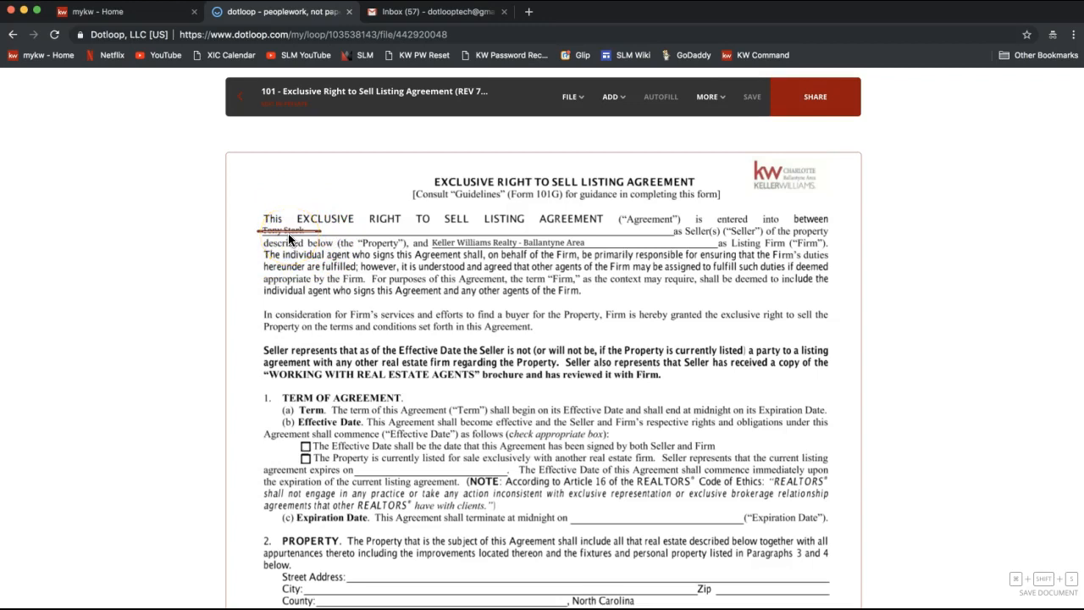
{"action": "left_click", "coordinate": [288, 234]}
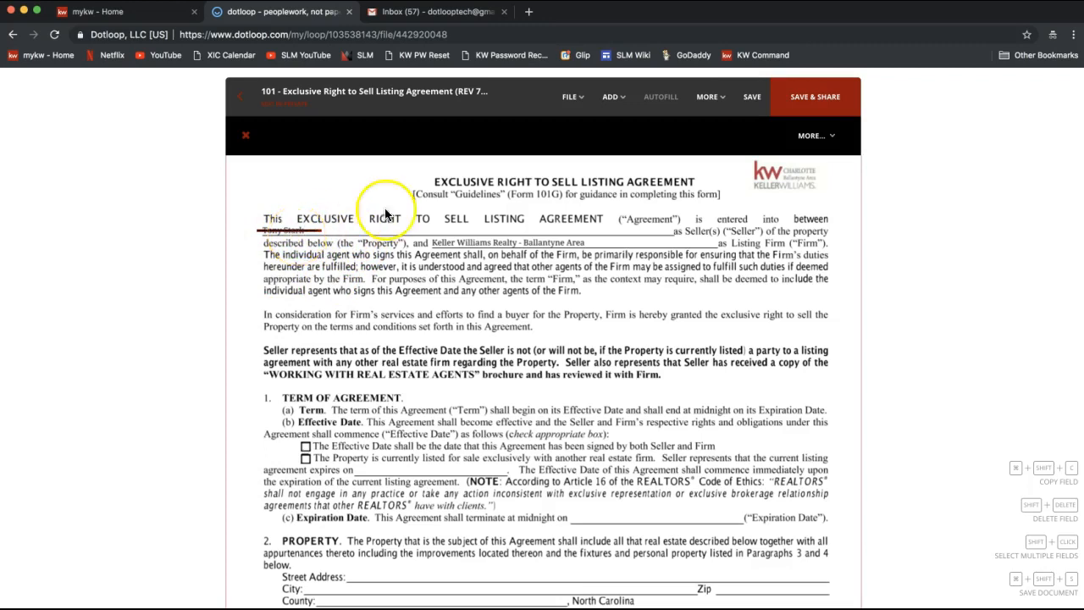
{"action": "left_click", "coordinate": [613, 104]}
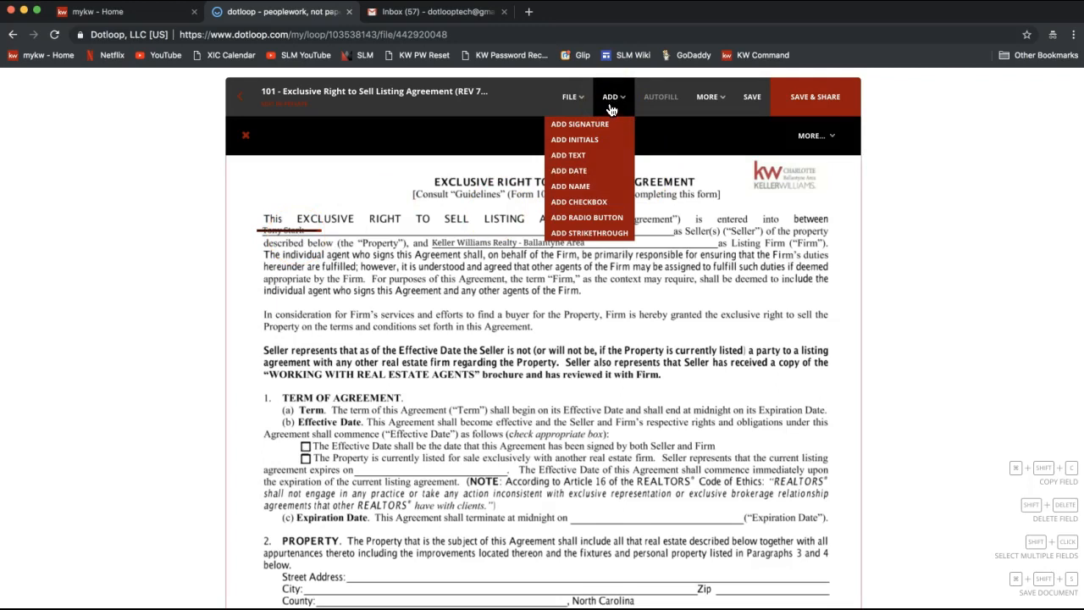
Step: Add a text field right beside the struck-through seller name
{"action": "left_click", "coordinate": [576, 159]}
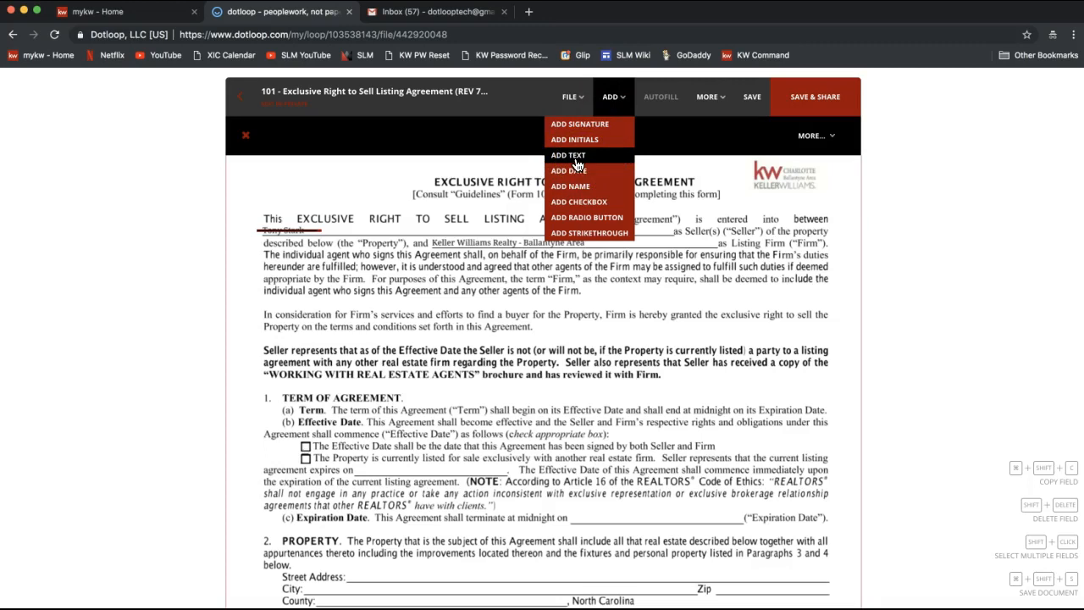
{"action": "left_click", "coordinate": [576, 159]}
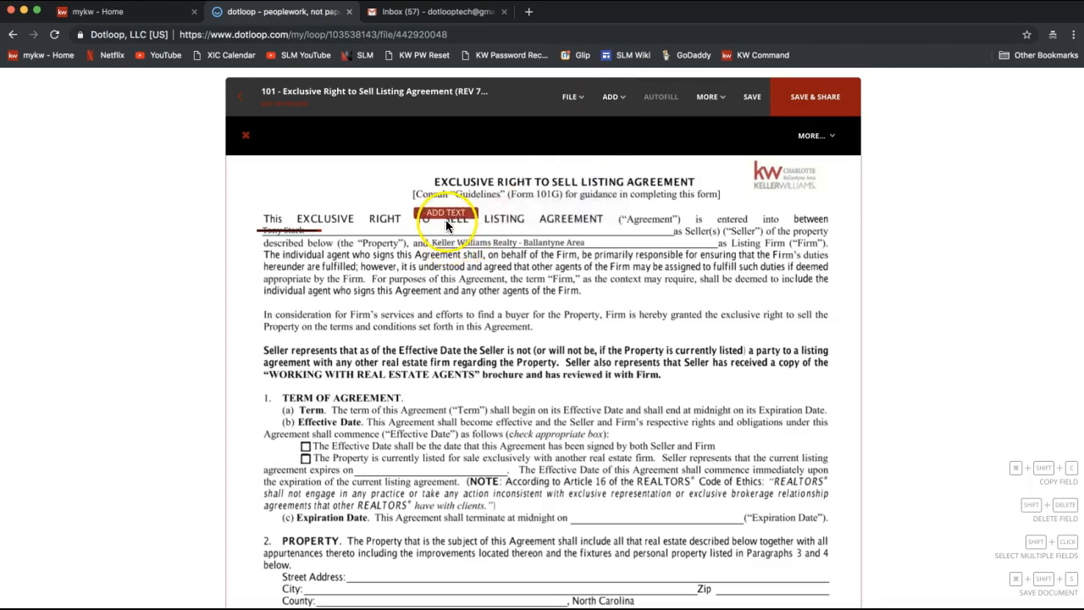
{"action": "left_click", "coordinate": [358, 233]}
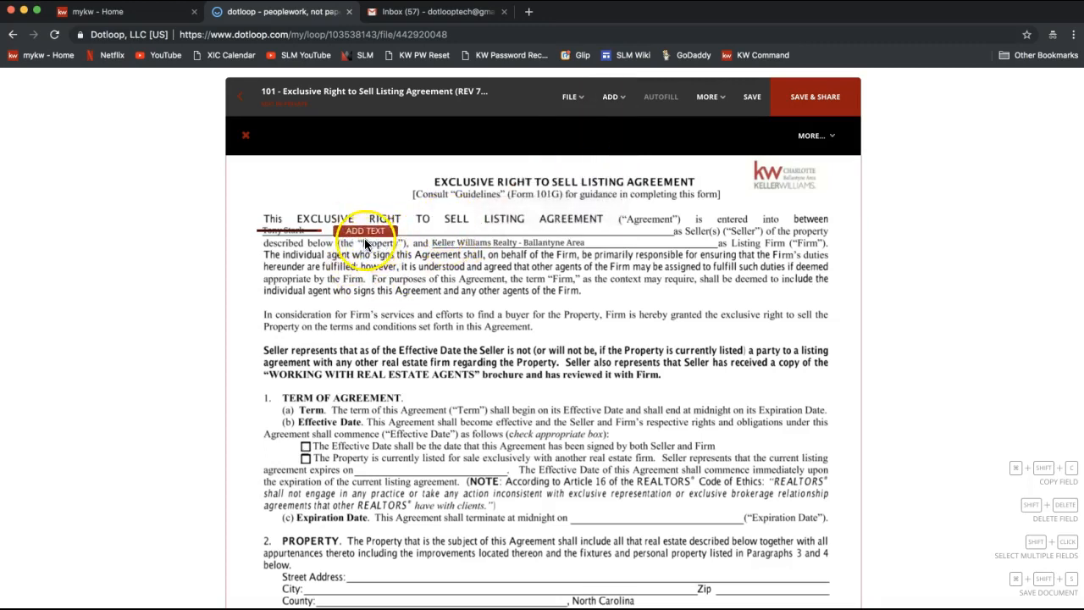
{"action": "left_click", "coordinate": [361, 242]}
{"action": "left_click", "coordinate": [362, 237]}
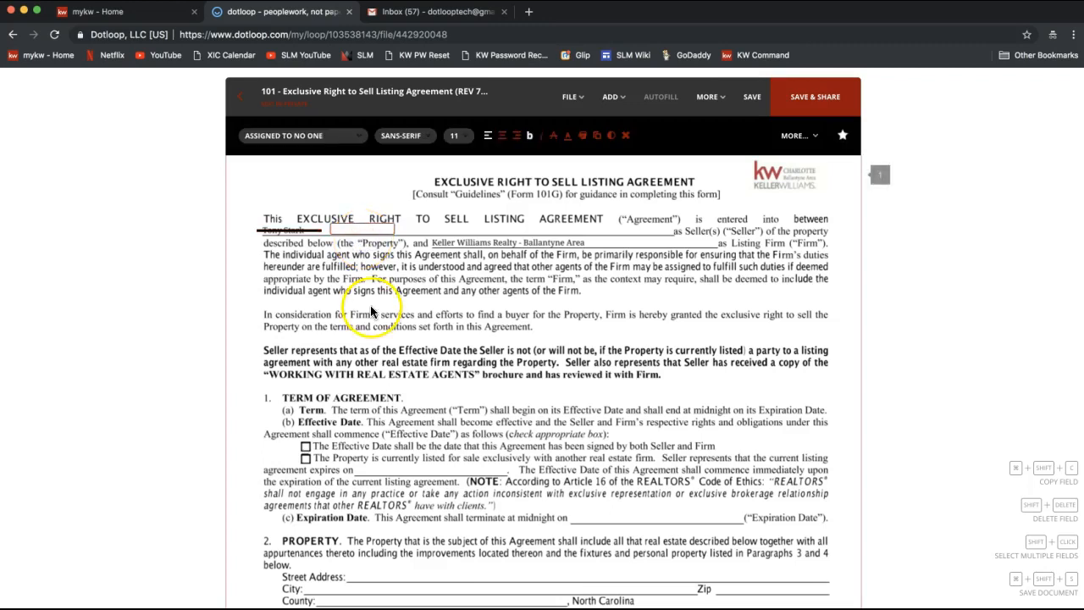
{"action": "left_click", "coordinate": [367, 225]}
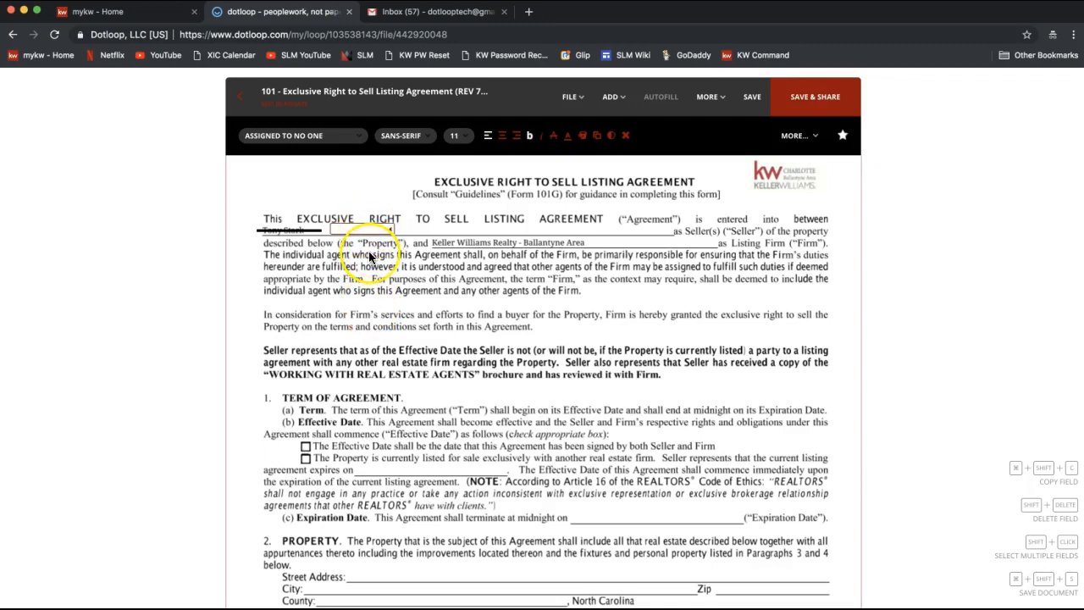
{"action": "left_click", "coordinate": [350, 227]}
Step: Widen the text field along the seller line and enter the seller's full name
{"action": "left_click_drag", "start_coordinate": [390, 230], "coordinate": [668, 232]}
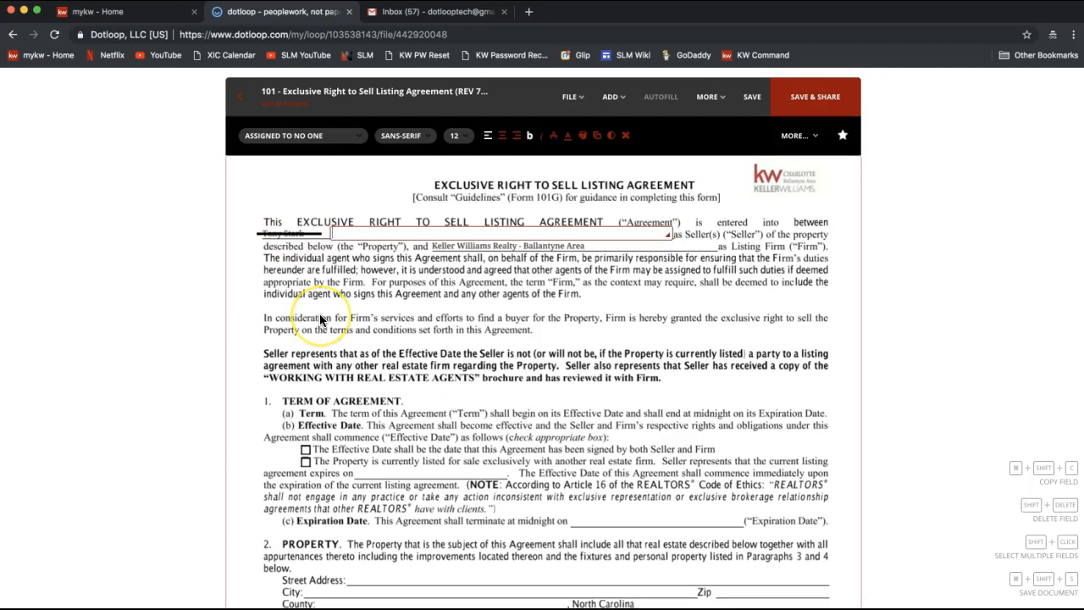
{"action": "left_click", "coordinate": [333, 234]}
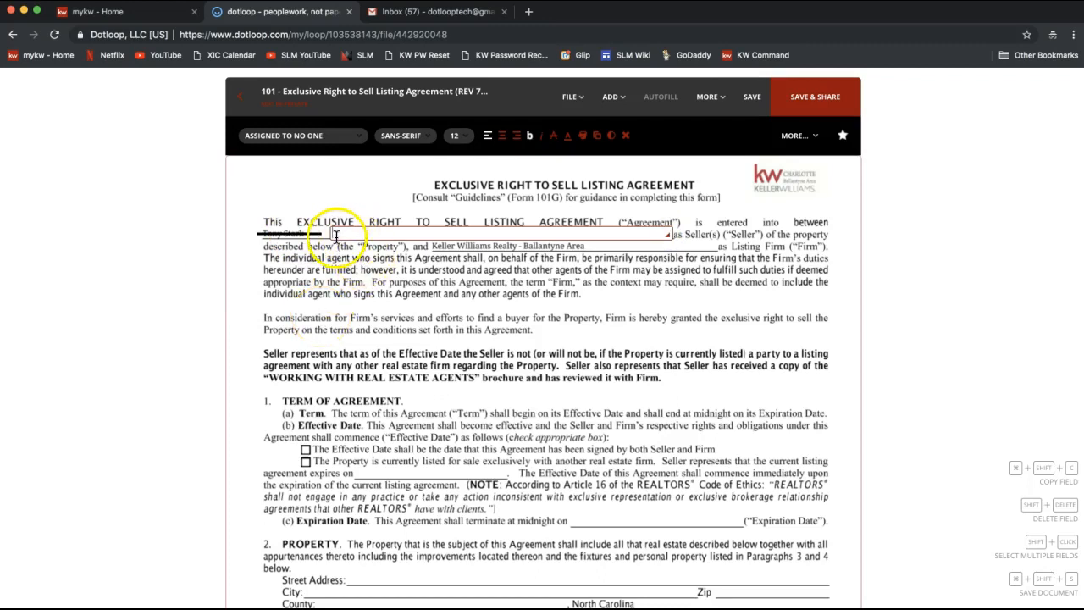
{"action": "type", "text": "Anthon"}
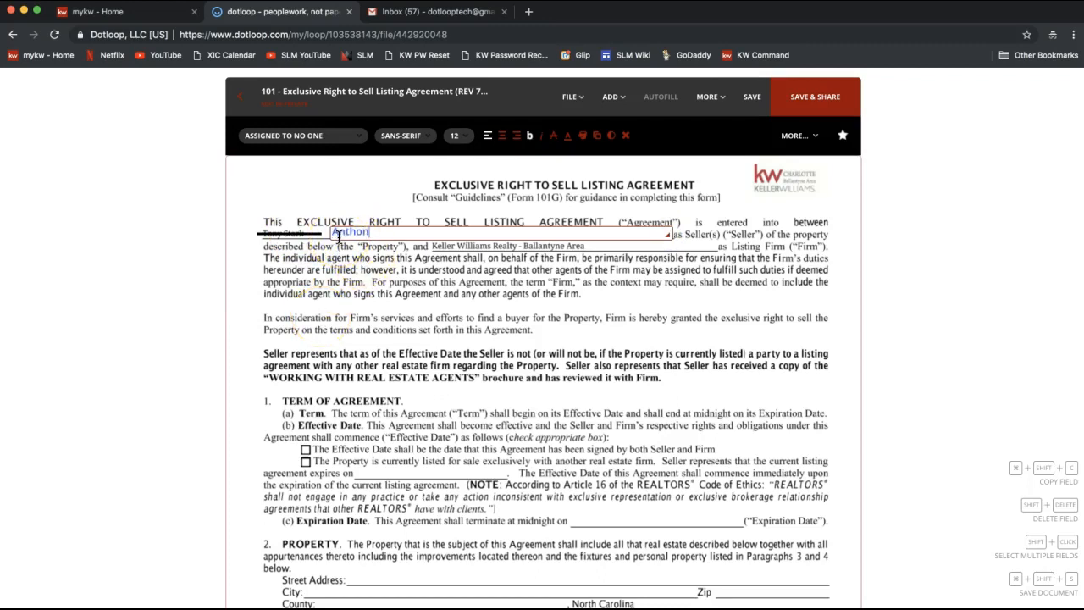
{"action": "type", "text": "y Stark"}
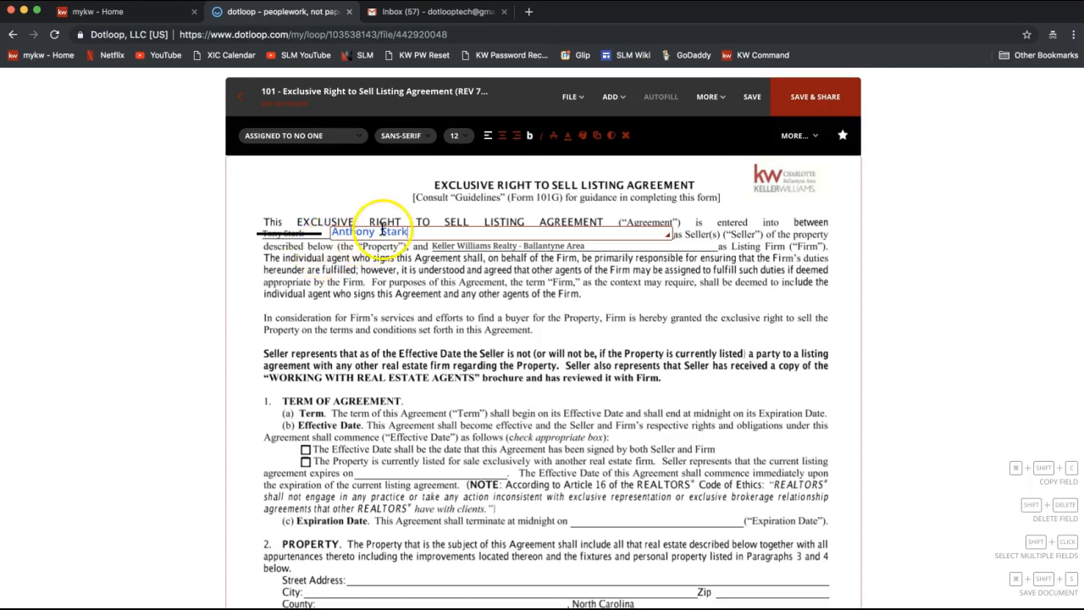
{"action": "left_click", "coordinate": [441, 218]}
{"action": "left_click", "coordinate": [441, 215]}
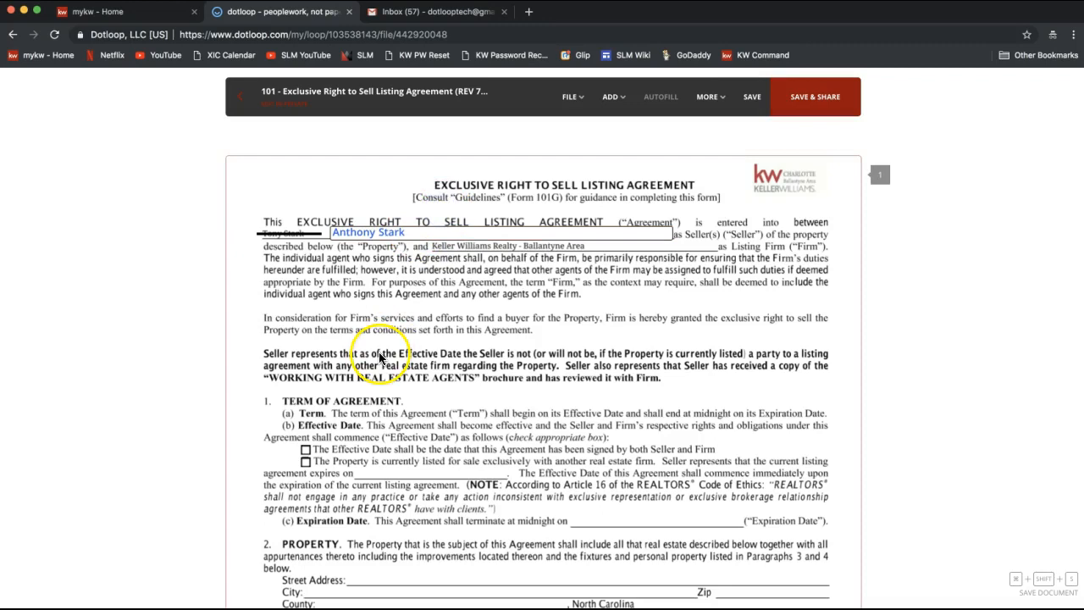
Step: Reselect the seller name field and bring up the ADD field list
{"action": "left_click", "coordinate": [369, 233]}
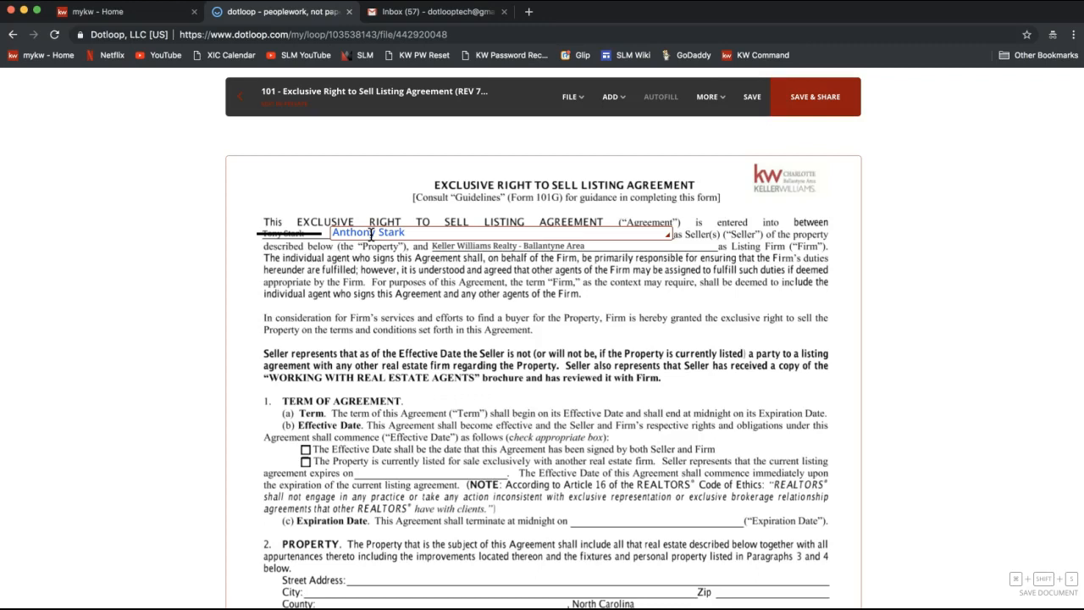
{"action": "left_click", "coordinate": [618, 101]}
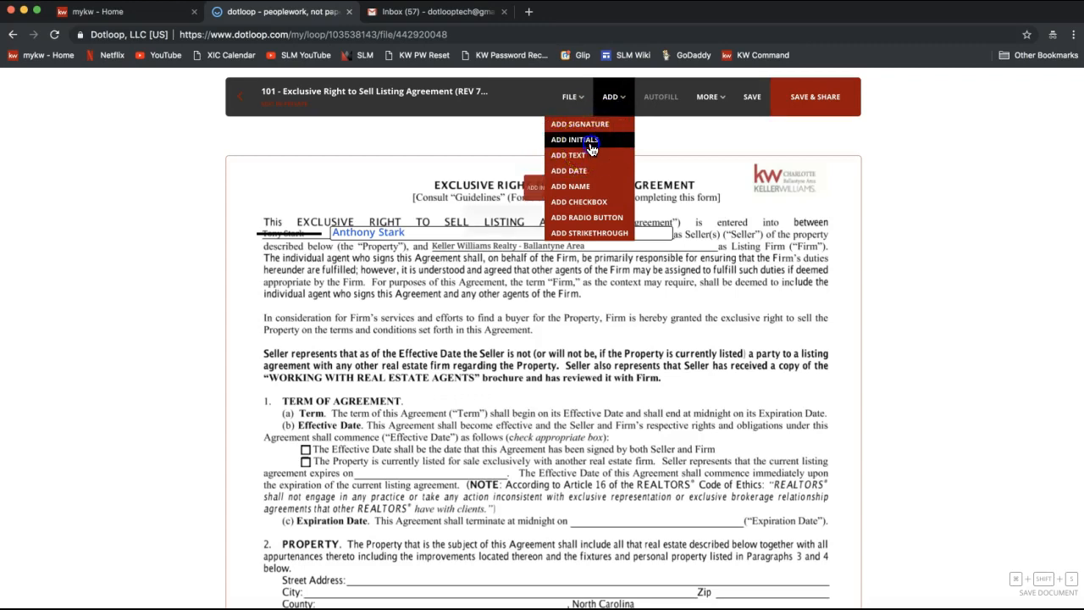
Step: Place an Initial Here field at page 1's top-left, deleting the extra second one
{"action": "left_click_drag", "start_coordinate": [591, 150], "coordinate": [269, 215]}
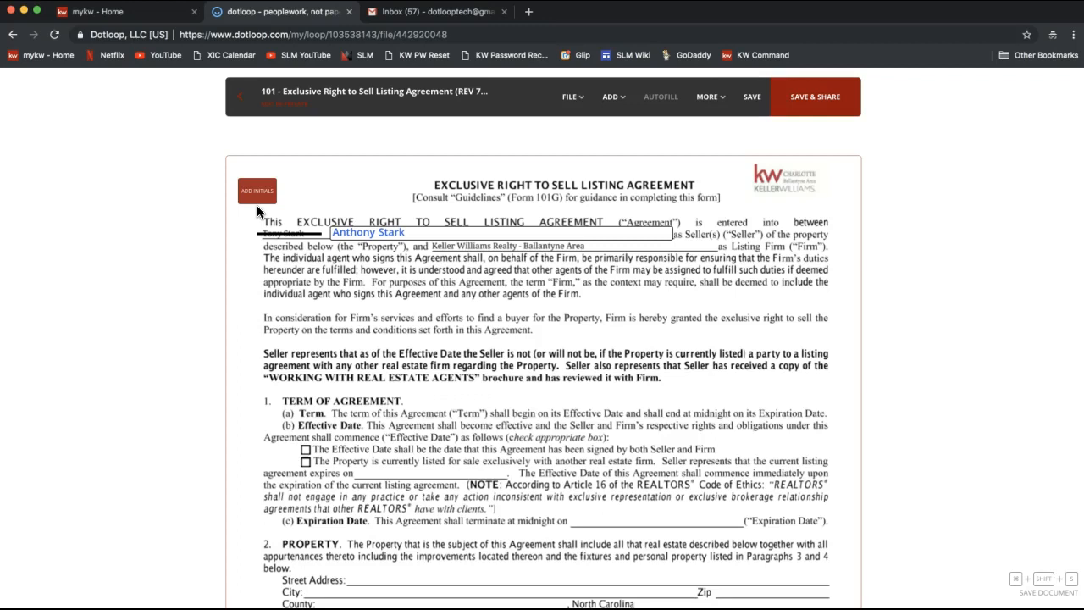
{"action": "left_click", "coordinate": [256, 205]}
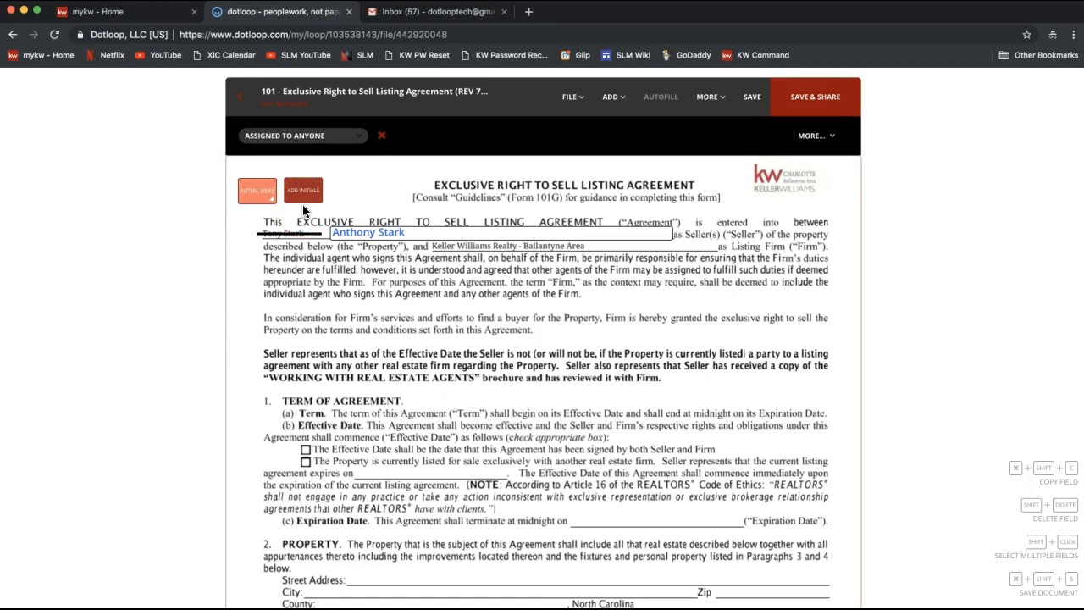
{"action": "left_click", "coordinate": [303, 209]}
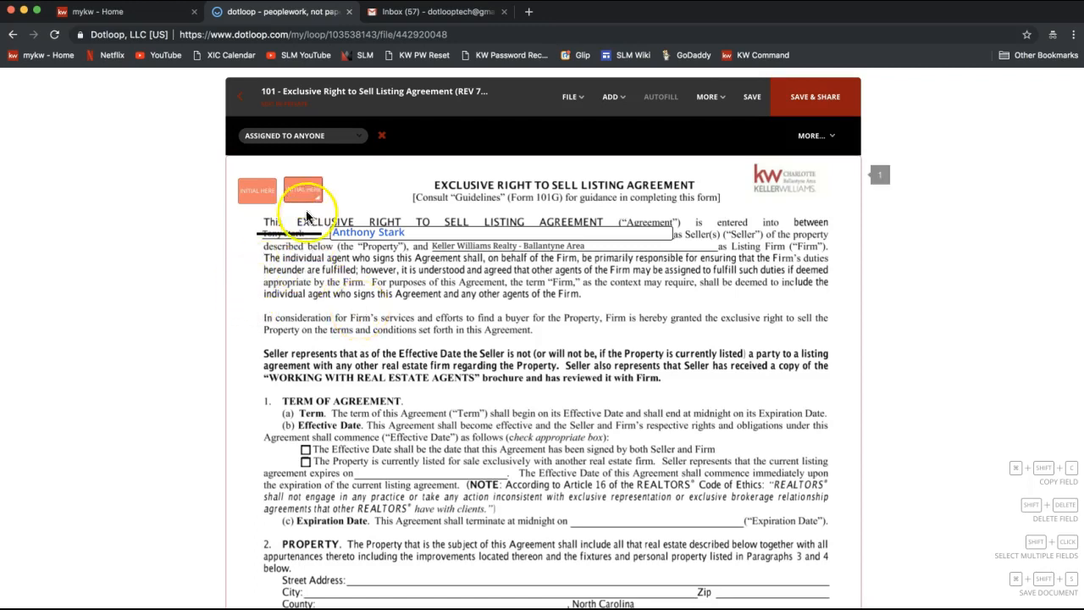
{"action": "left_click", "coordinate": [305, 188]}
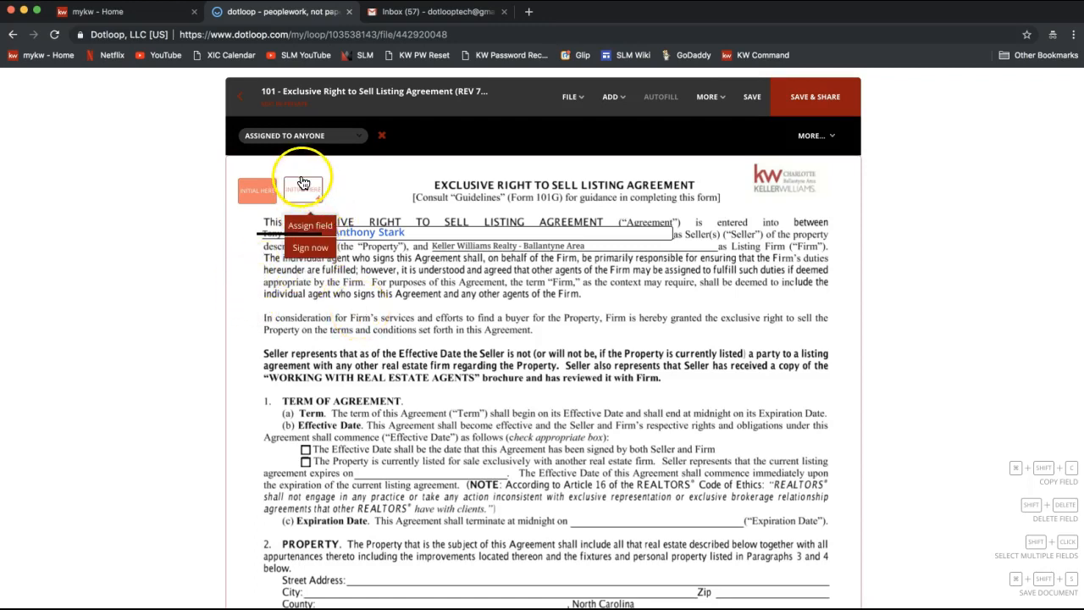
{"action": "left_click_drag", "start_coordinate": [348, 178], "coordinate": [482, 266]}
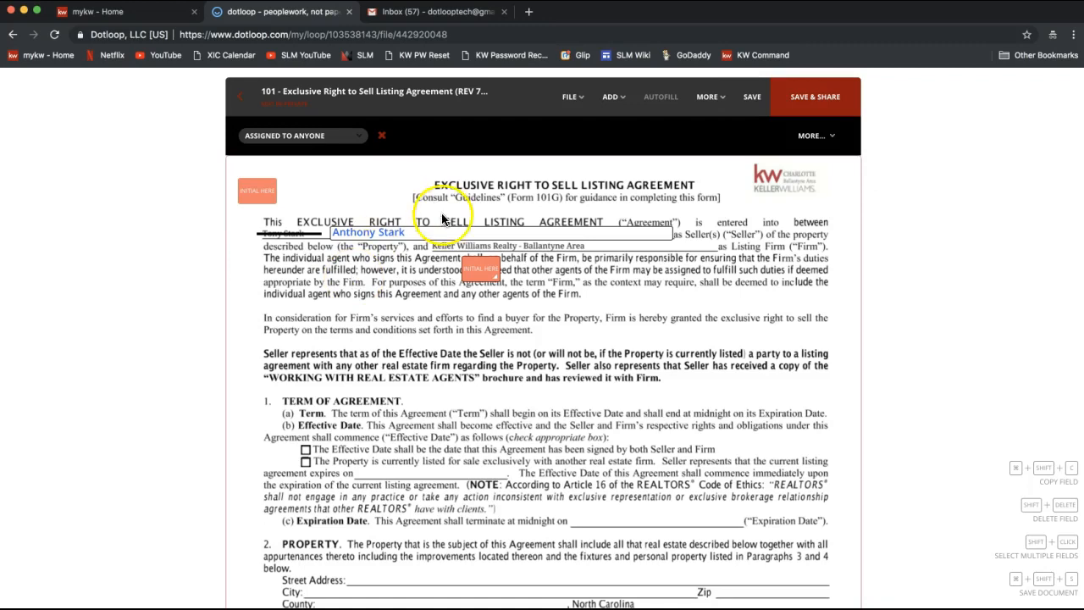
{"action": "left_click", "coordinate": [478, 267]}
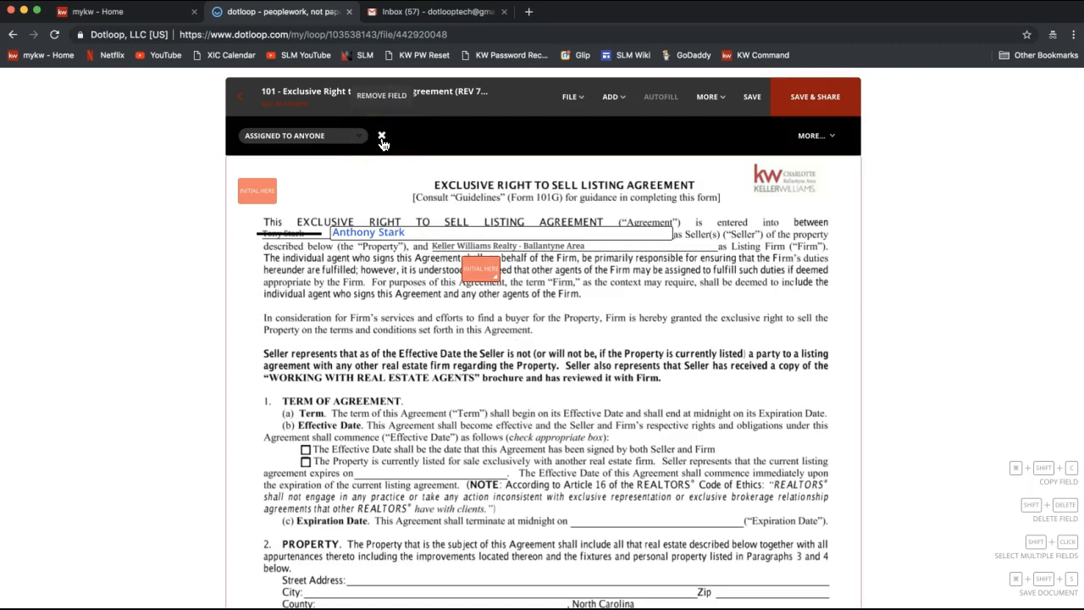
{"action": "left_click", "coordinate": [480, 271]}
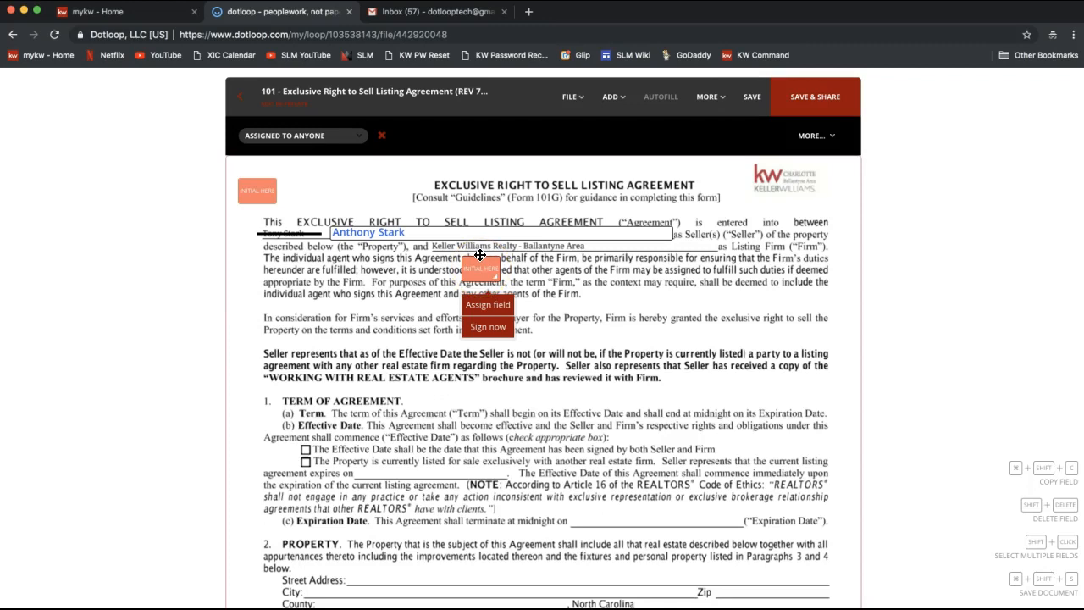
{"action": "left_click_drag", "start_coordinate": [475, 252], "coordinate": [303, 179]}
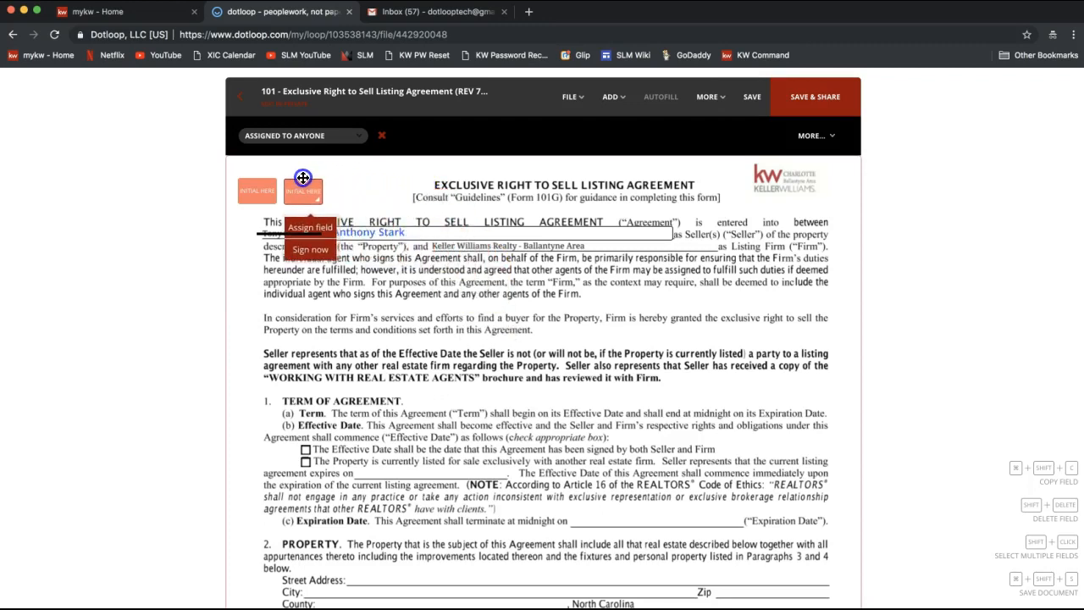
{"action": "left_click", "coordinate": [400, 156]}
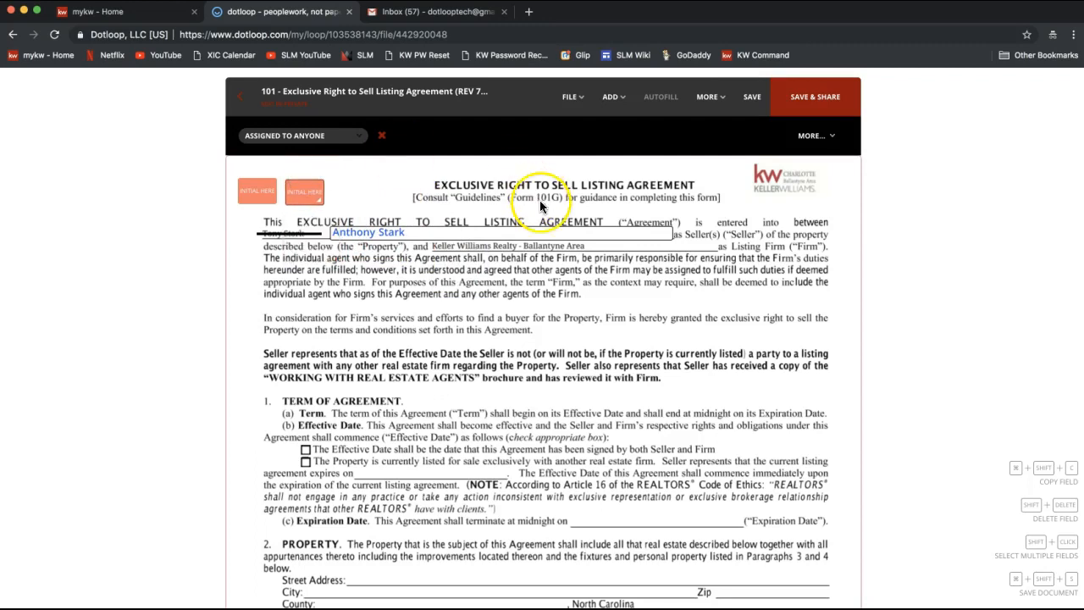
{"action": "left_click", "coordinate": [382, 135]}
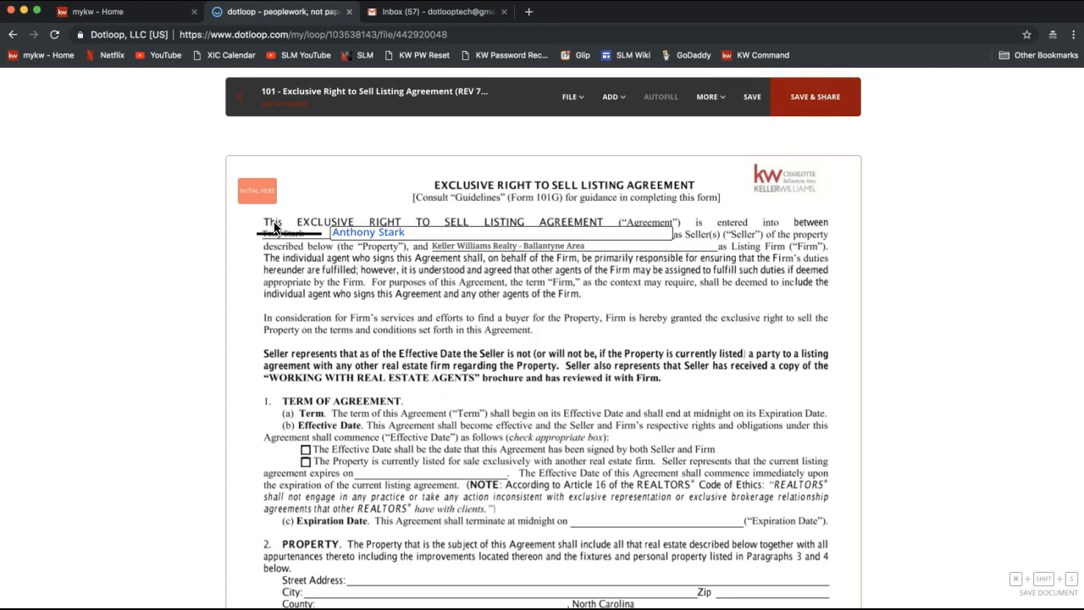
Step: Assign the top-left Initial Here field to the seller so it shows their initials
{"action": "left_click", "coordinate": [266, 201]}
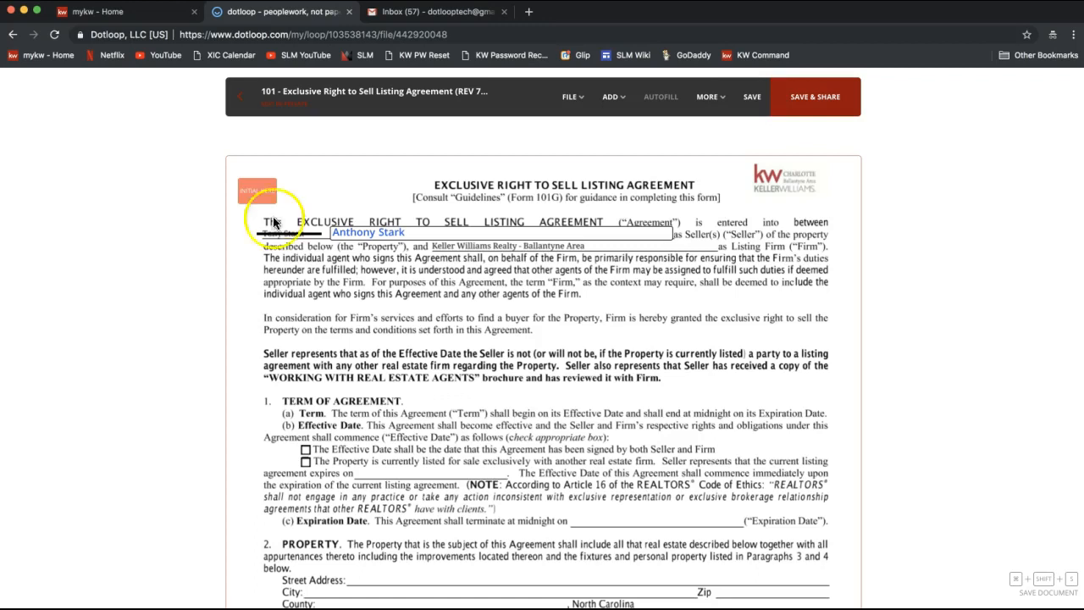
{"action": "left_click", "coordinate": [299, 185]}
{"action": "left_click", "coordinate": [267, 190]}
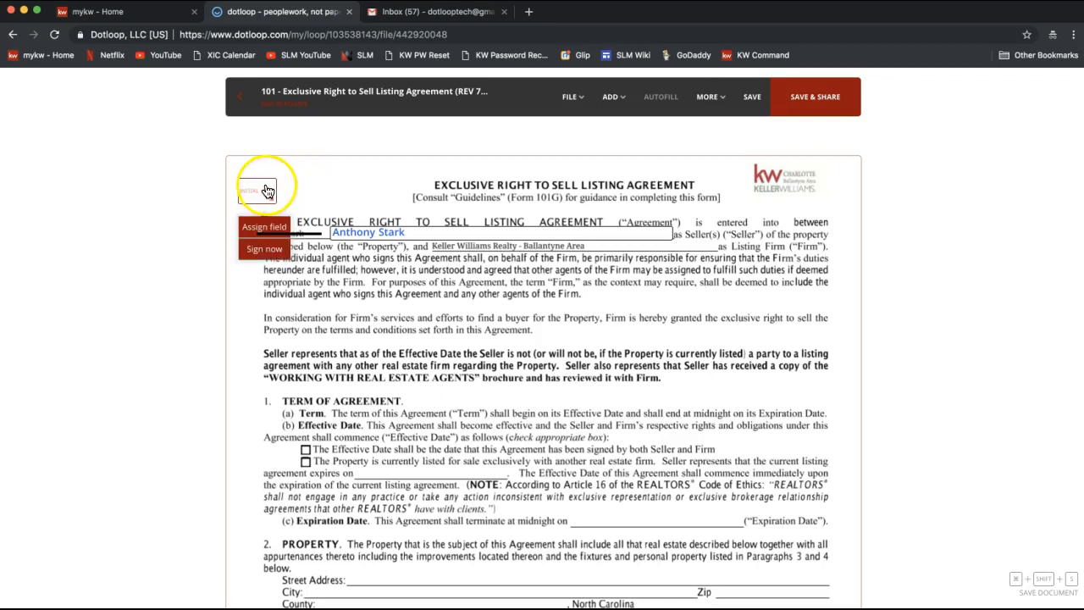
{"action": "left_click", "coordinate": [268, 192]}
{"action": "left_click", "coordinate": [252, 195]}
{"action": "left_click", "coordinate": [254, 228]}
{"action": "left_click", "coordinate": [249, 230]}
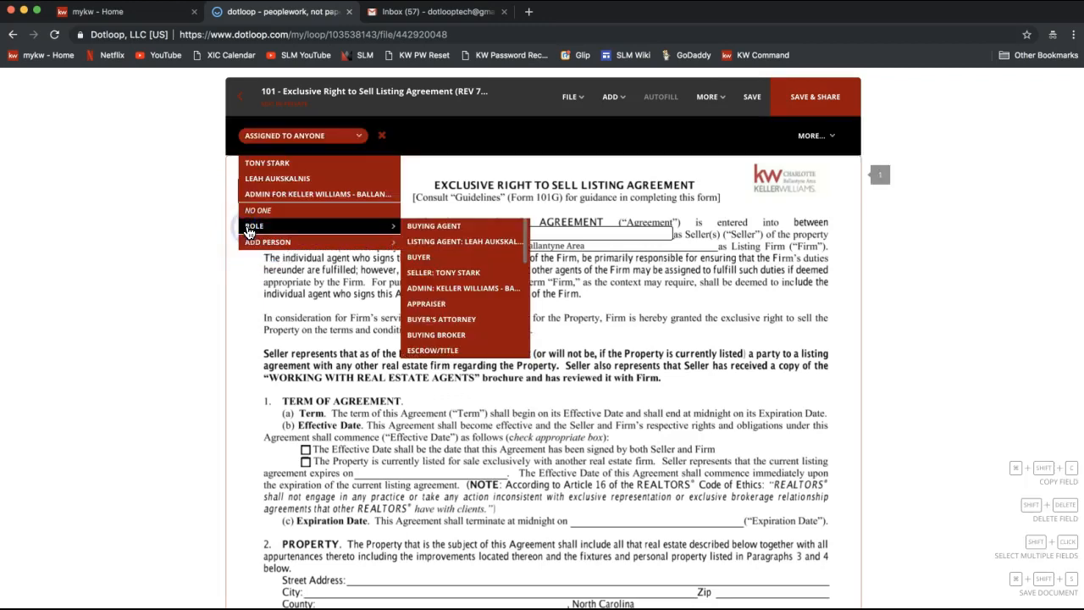
{"action": "left_click", "coordinate": [183, 286]}
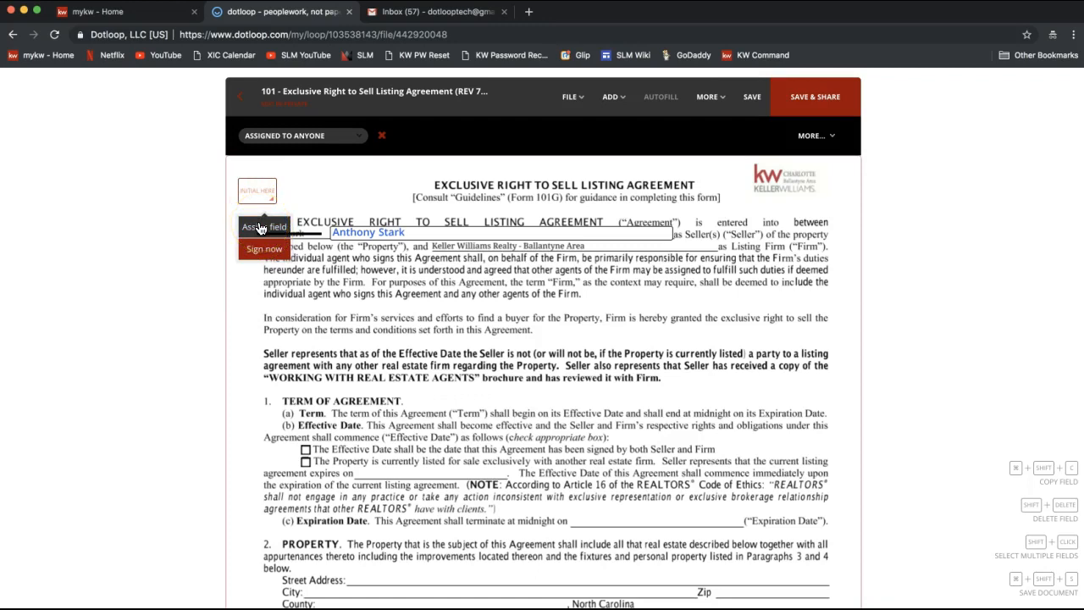
{"action": "left_click", "coordinate": [260, 227]}
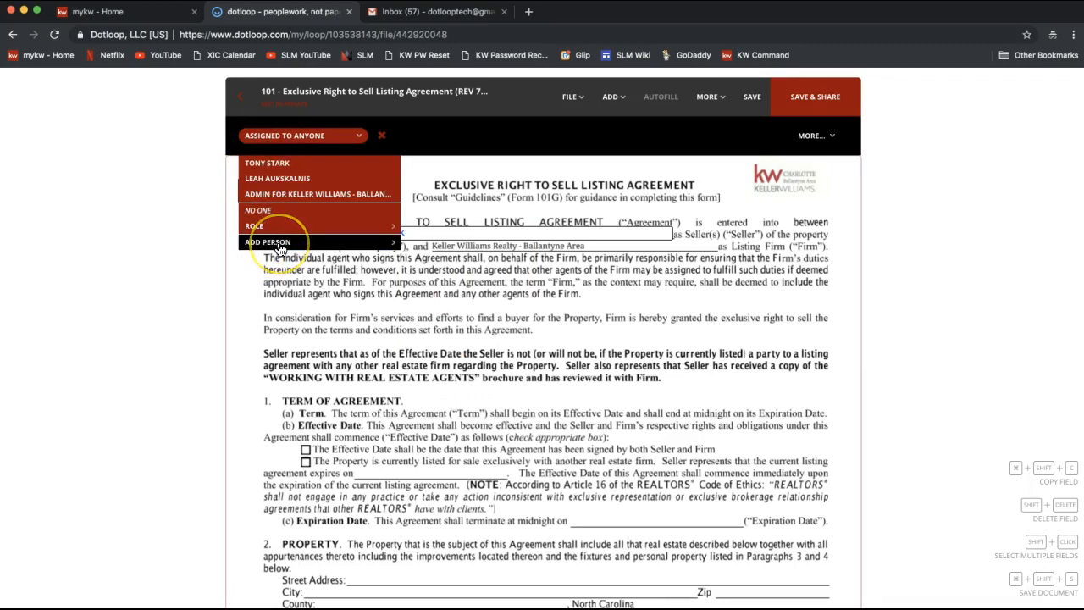
{"action": "mouse_move", "coordinate": [282, 222]}
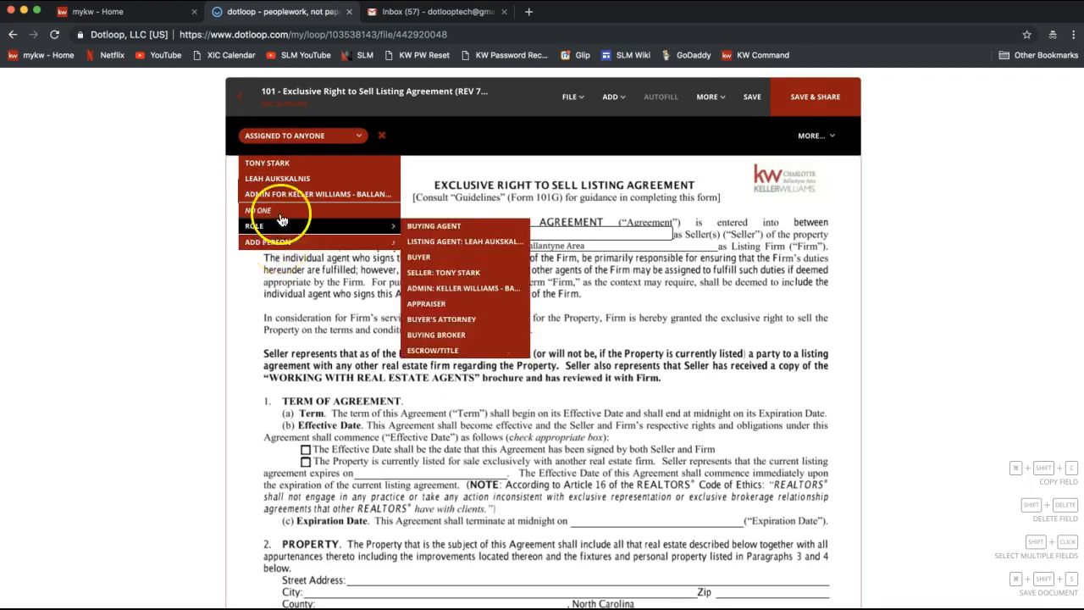
{"action": "left_click", "coordinate": [279, 165]}
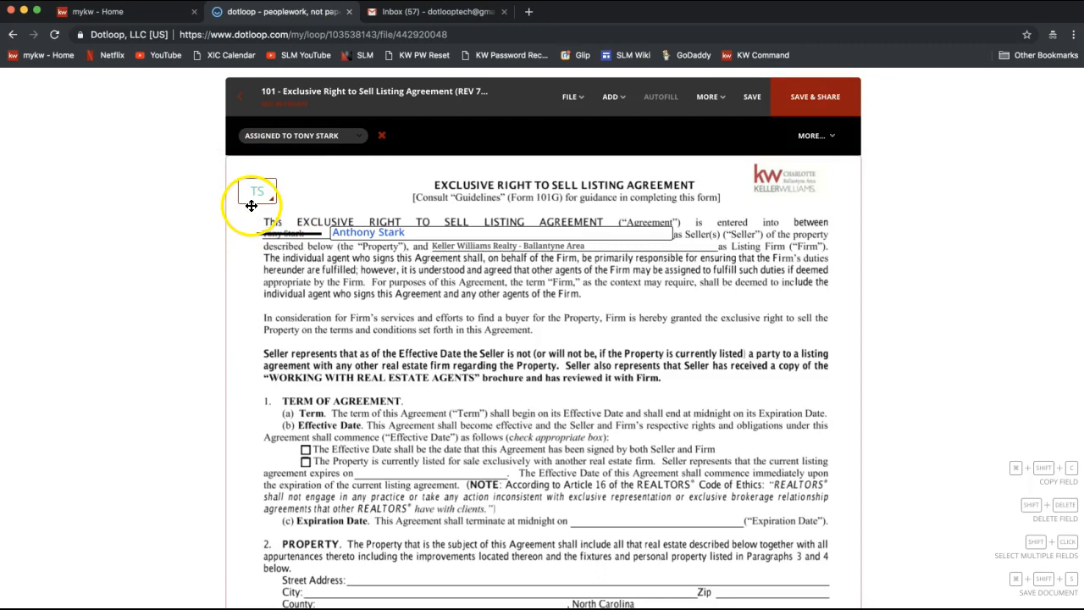
{"action": "left_click", "coordinate": [258, 197]}
{"action": "left_click", "coordinate": [883, 133]}
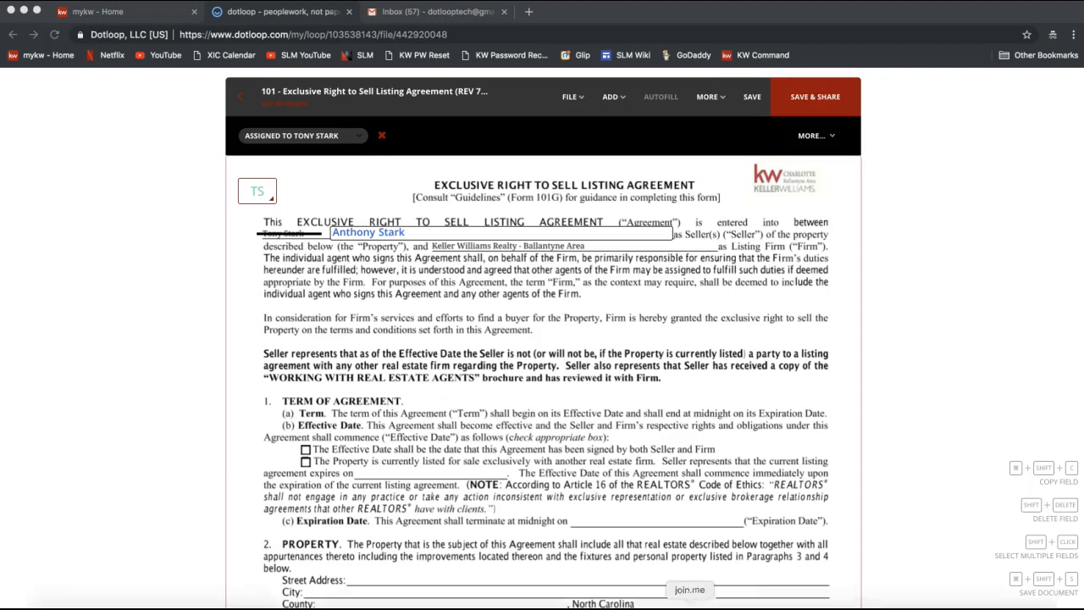
Step: Highlight the Make a Copy Feature message in the join.me chat, then close the chat
{"action": "left_click", "coordinate": [509, 34]}
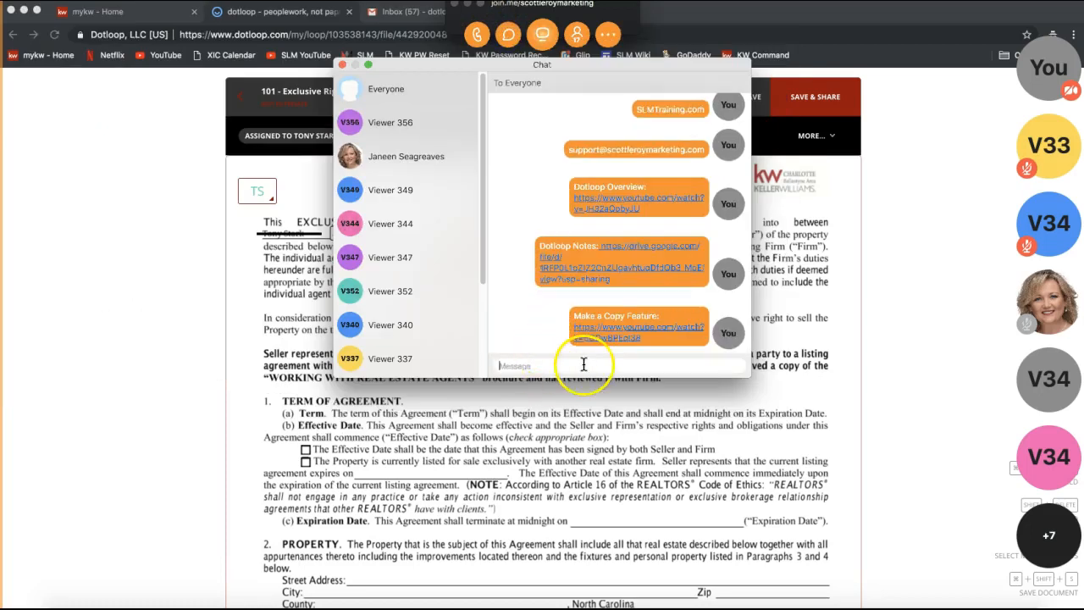
{"action": "left_click", "coordinate": [581, 315]}
{"action": "mouse_move", "coordinate": [580, 315]}
{"action": "left_mouse_down"}
{"action": "mouse_move", "coordinate": [615, 312]}
{"action": "mouse_move", "coordinate": [604, 334]}
{"action": "mouse_move", "coordinate": [581, 315]}
{"action": "left_mouse_up"}
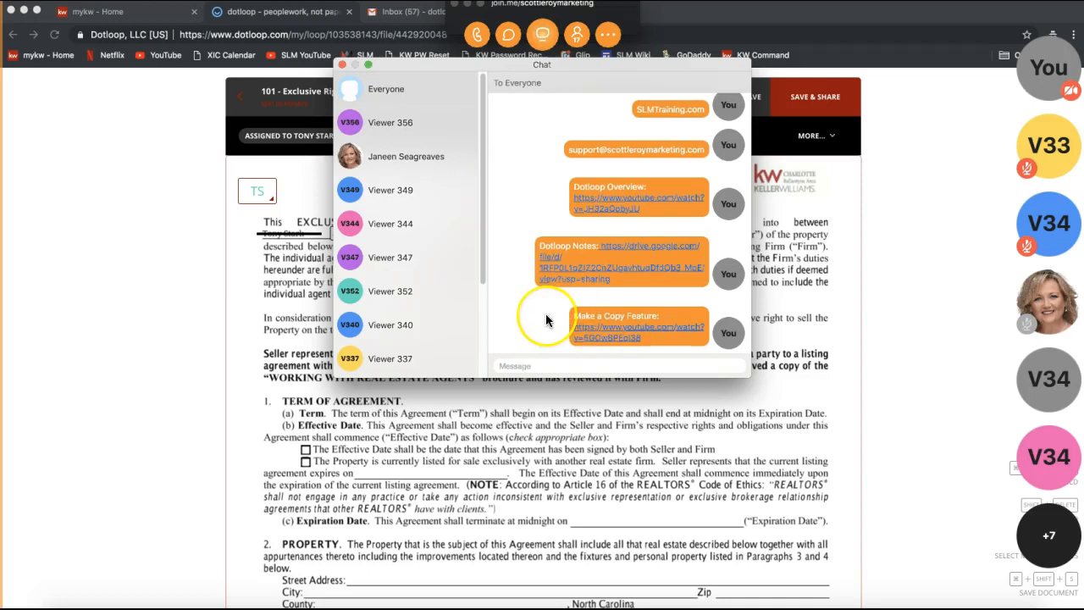
{"action": "left_click", "coordinate": [342, 66]}
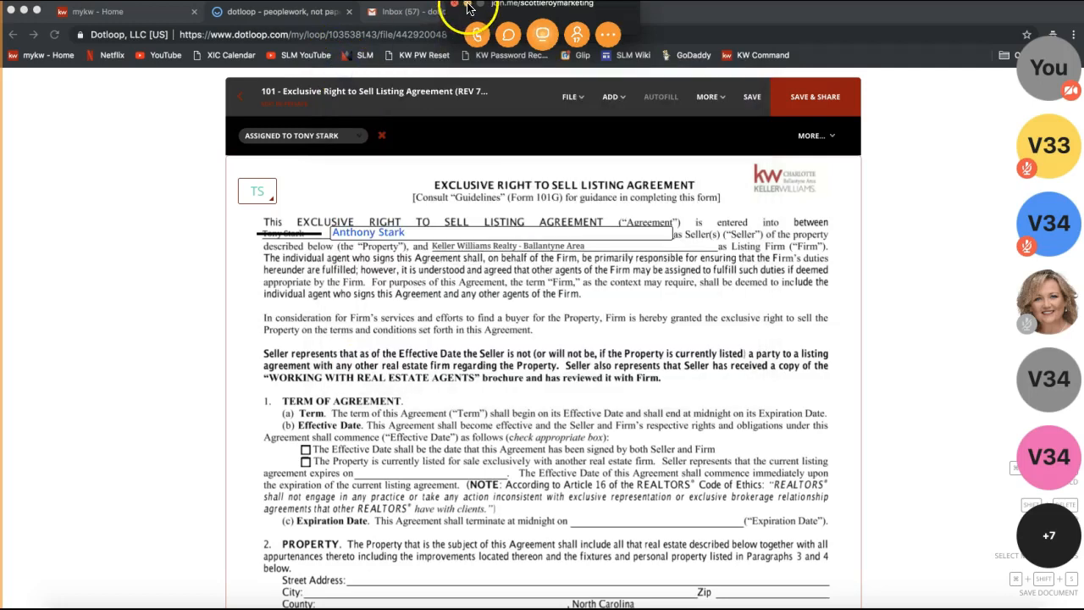
Step: Minimize the join.me control bar so the listing agreement is fully visible
{"action": "left_click", "coordinate": [468, 7]}
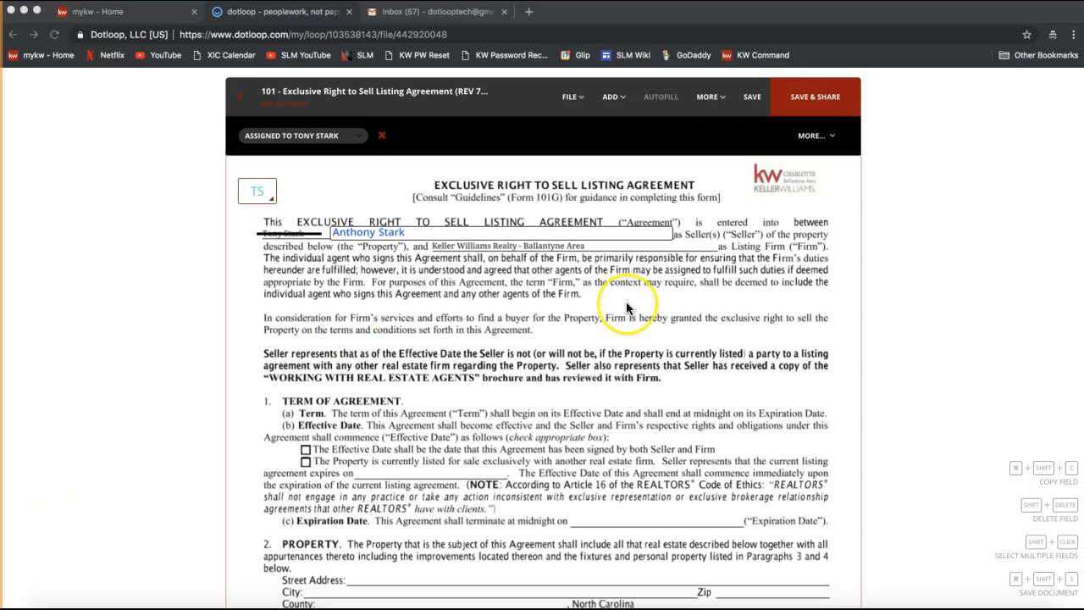
Step: Scroll down to page 1's bottom initials boxes and bring up the ADD field list
{"action": "scroll", "coordinate": [626, 302], "scroll_direction": "down", "scroll_amount": 5}
{"action": "scroll", "coordinate": [626, 307], "scroll_direction": "down", "scroll_amount": 1}
{"action": "left_click", "coordinate": [478, 551]}
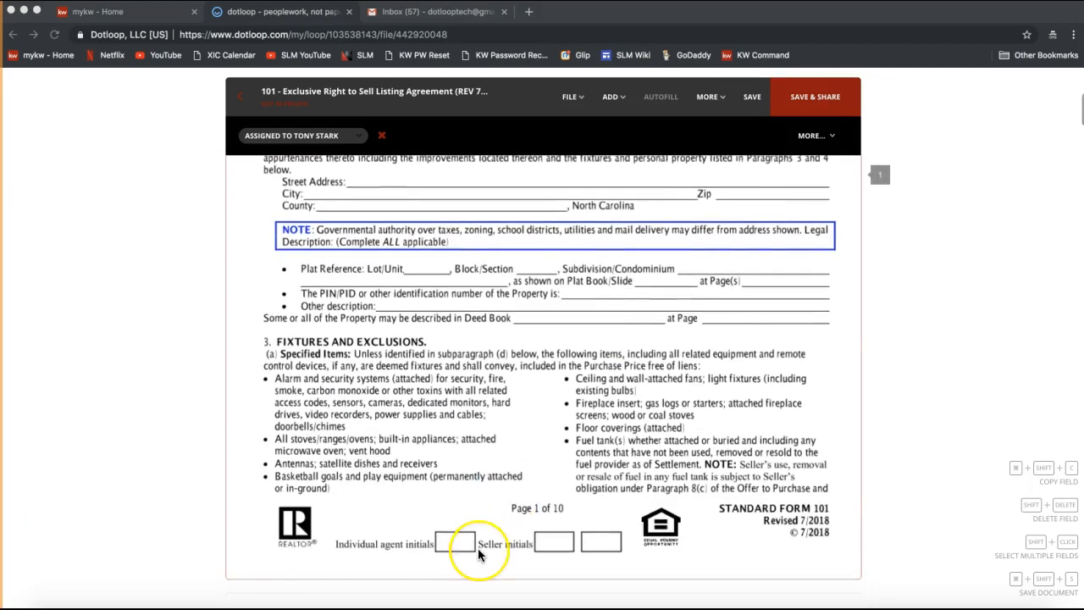
{"action": "left_click", "coordinate": [561, 547]}
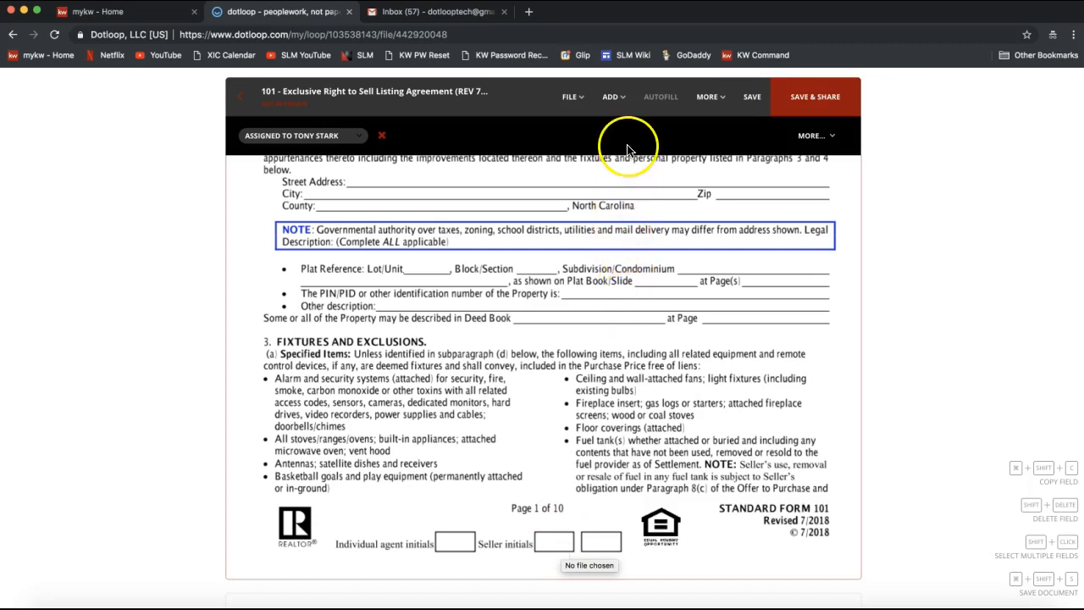
{"action": "left_click", "coordinate": [611, 98]}
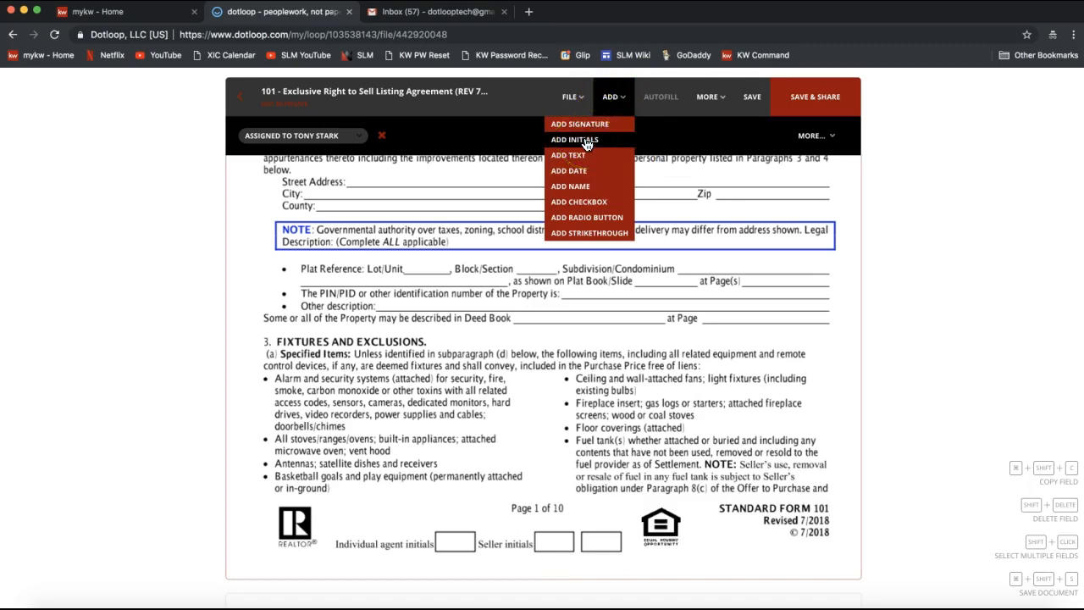
Step: Drop initials fields onto both Seller initials boxes at the bottom of page 1
{"action": "left_click_drag", "start_coordinate": [586, 144], "coordinate": [550, 559]}
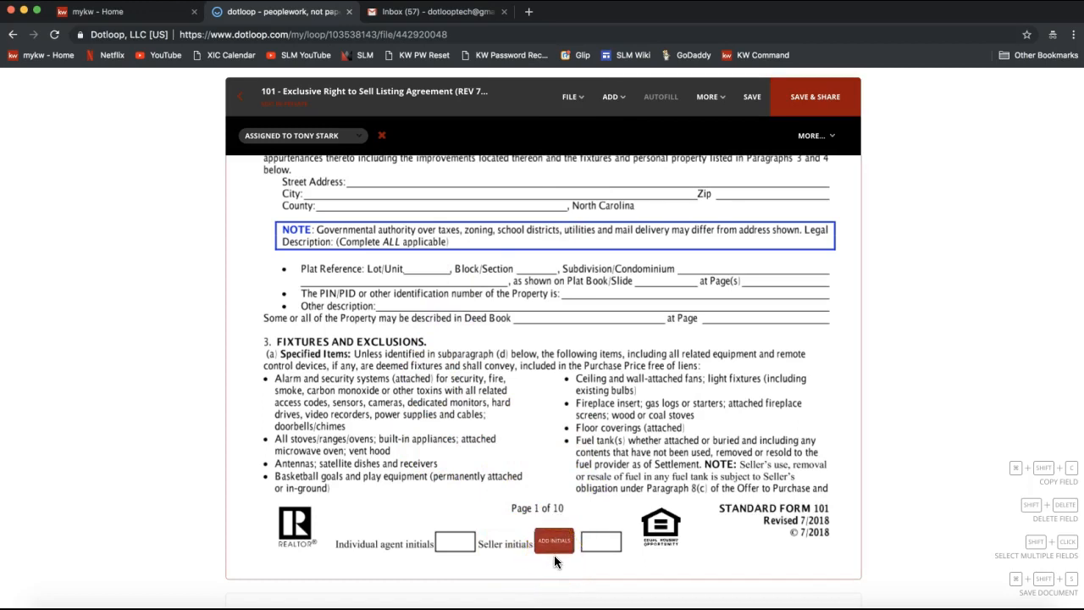
{"action": "mouse_move", "coordinate": [555, 558]}
{"action": "left_mouse_down"}
{"action": "mouse_move", "coordinate": [557, 568]}
{"action": "mouse_move", "coordinate": [587, 567]}
{"action": "mouse_move", "coordinate": [553, 563]}
{"action": "left_mouse_up"}
{"action": "left_click", "coordinate": [554, 556]}
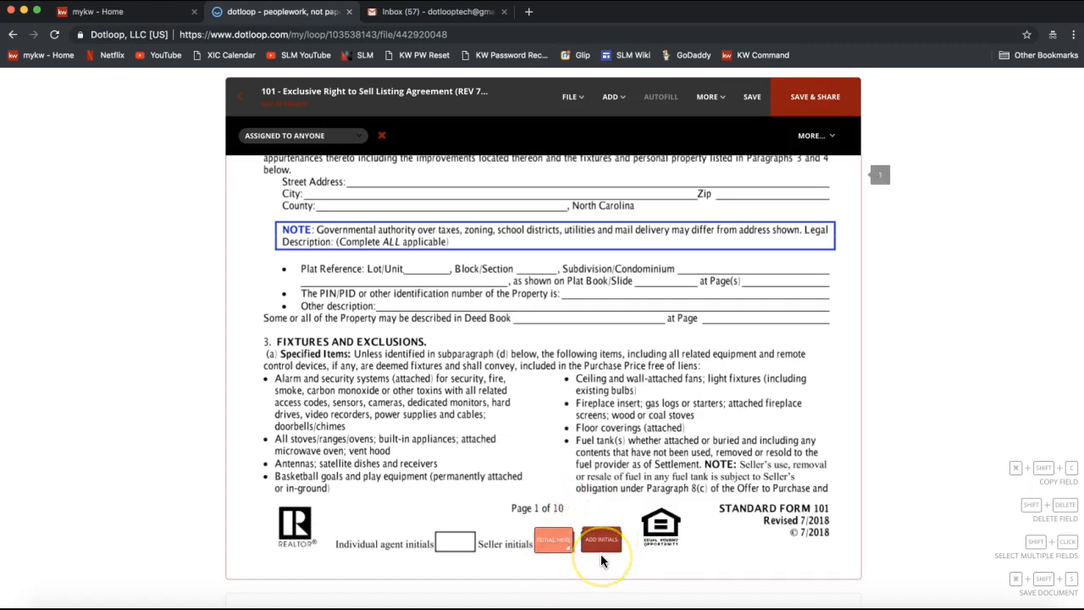
{"action": "left_click", "coordinate": [601, 558]}
{"action": "left_click", "coordinate": [683, 469]}
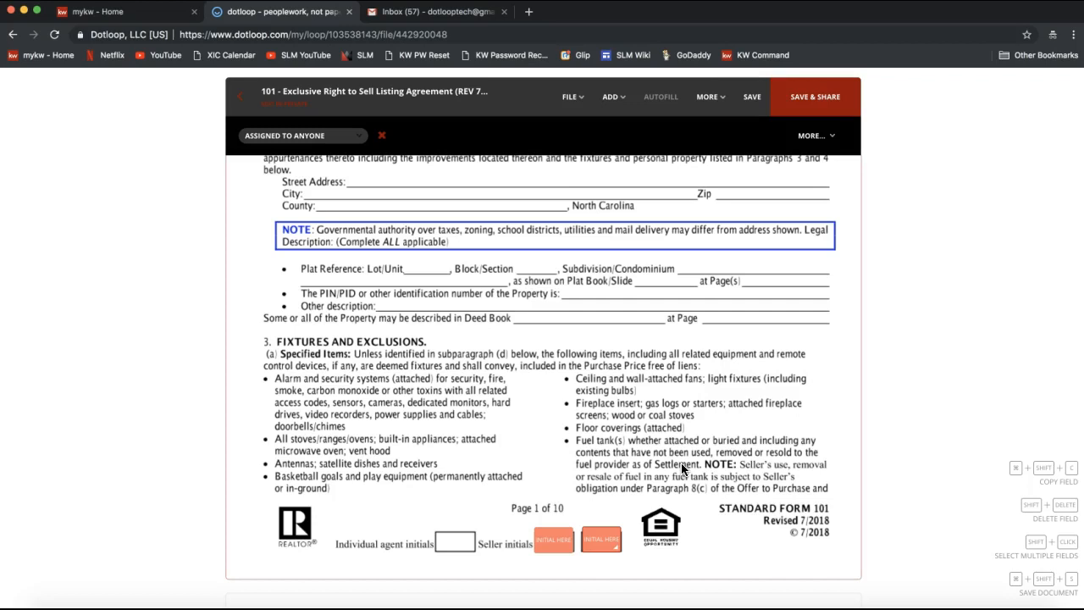
Step: Assign the first Seller initials field to the seller, leaving the second unassigned
{"action": "left_click", "coordinate": [555, 542]}
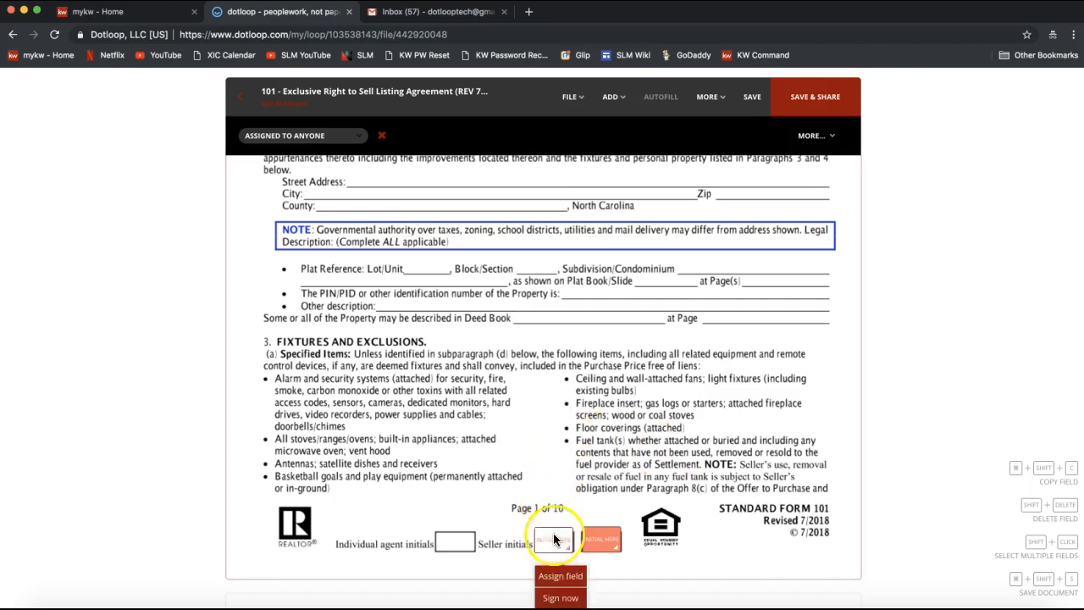
{"action": "left_click", "coordinate": [560, 584]}
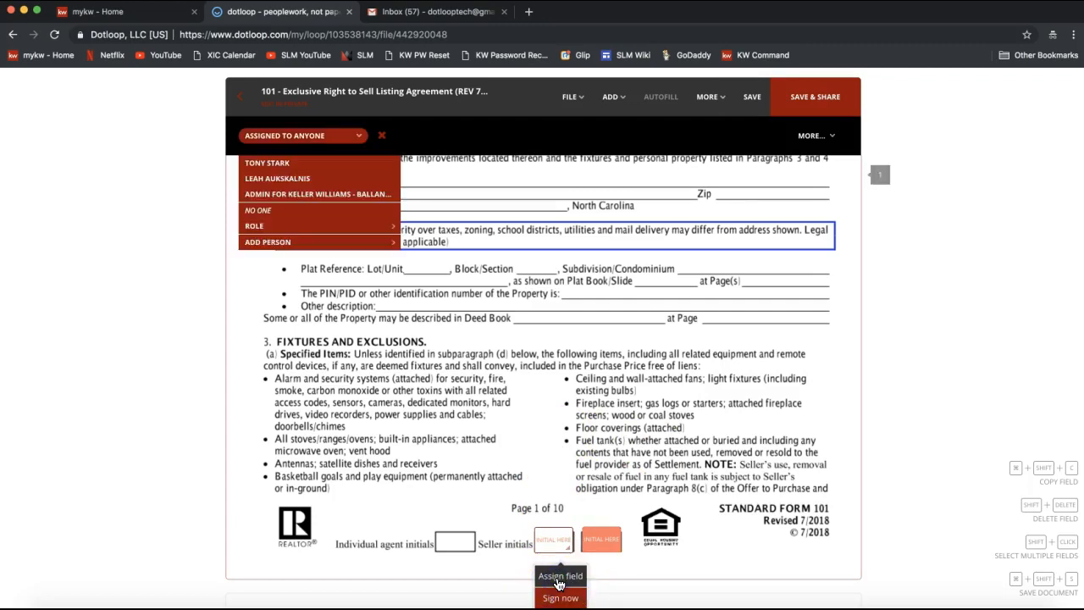
{"action": "left_click", "coordinate": [334, 163]}
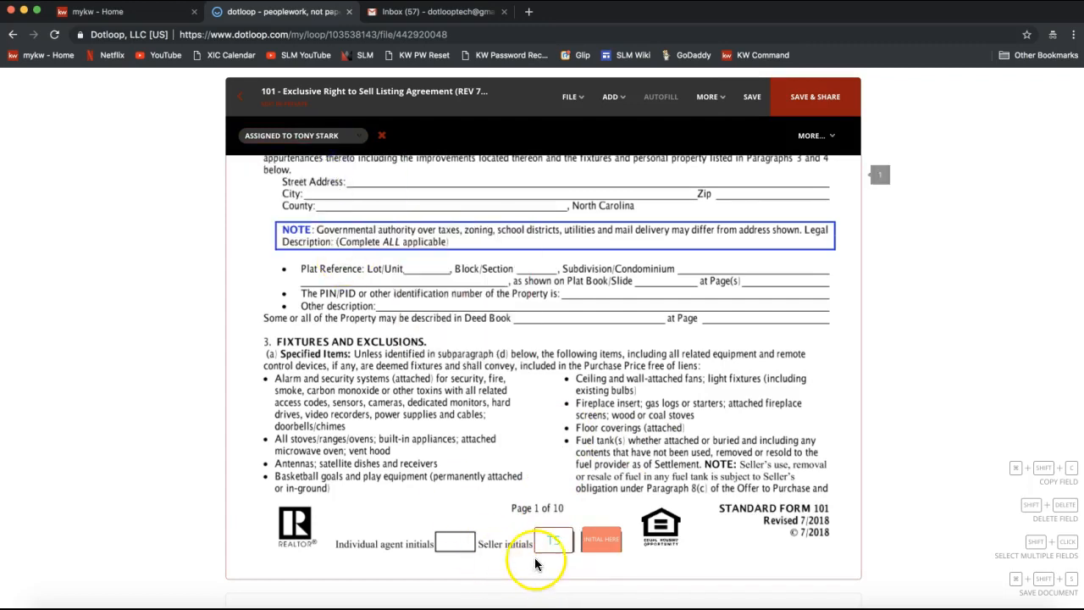
{"action": "left_click", "coordinate": [601, 542]}
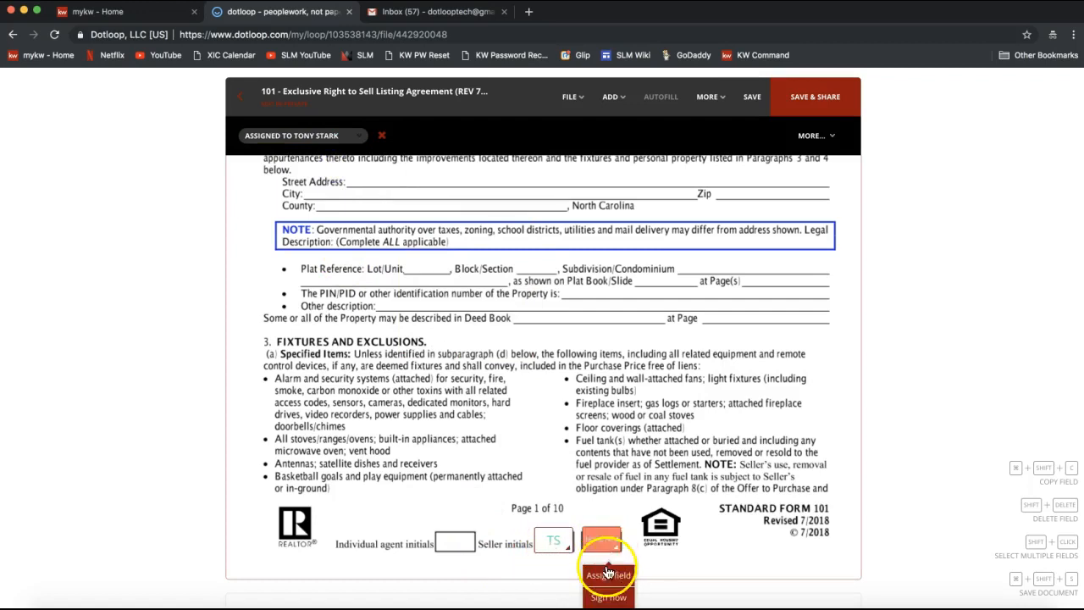
{"action": "left_click", "coordinate": [607, 574]}
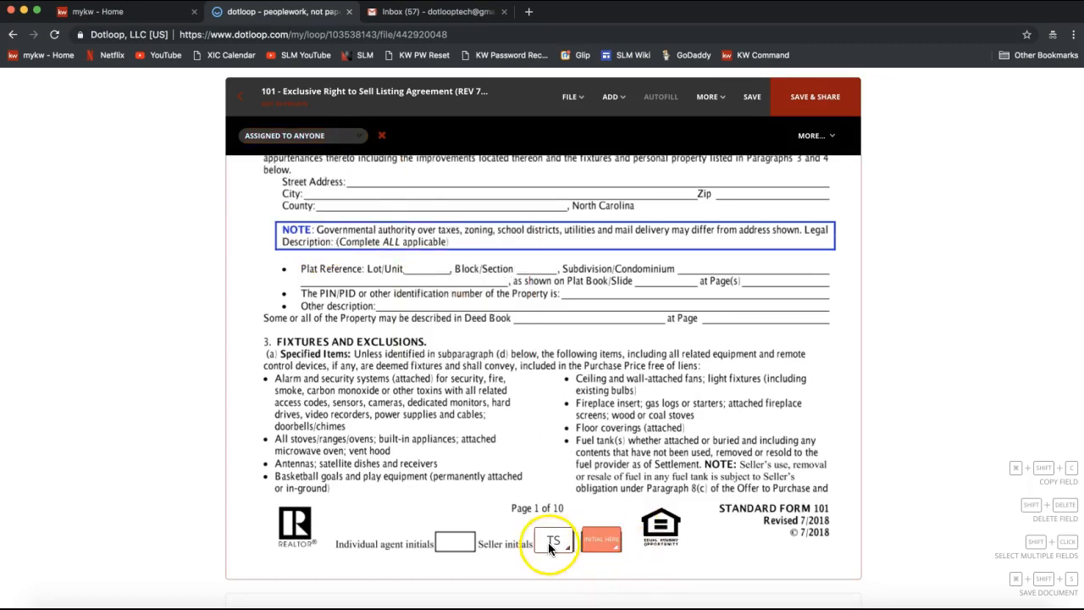
{"action": "left_click", "coordinate": [605, 544]}
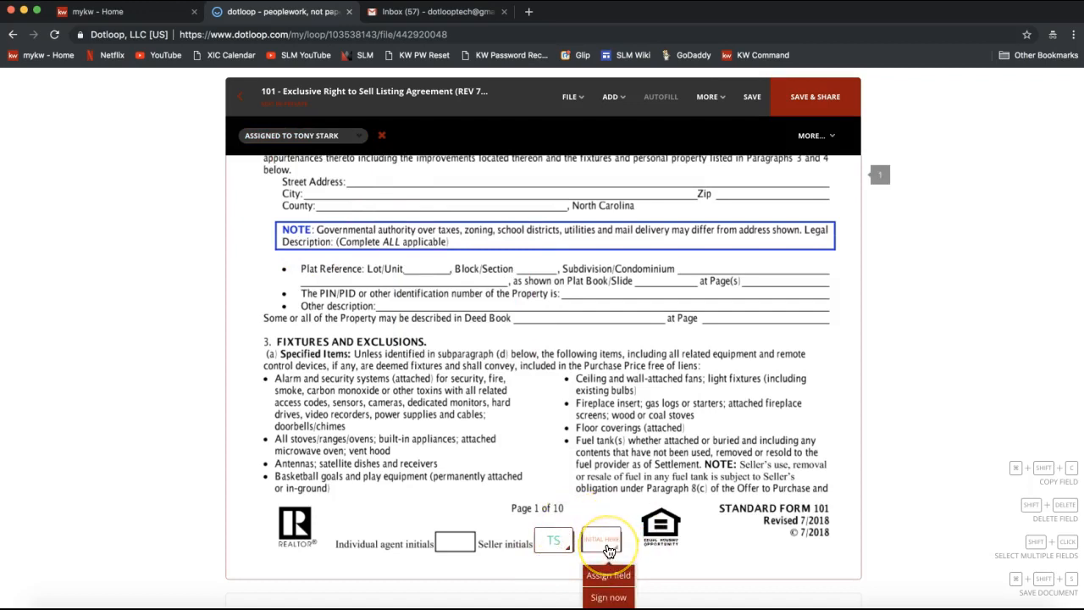
{"action": "left_click", "coordinate": [666, 410]}
Step: Scroll the listing agreement to page 10's section 20 and Seller signature line
{"action": "scroll", "coordinate": [668, 420], "scroll_direction": "down", "scroll_amount": 1}
{"action": "scroll", "coordinate": [668, 420], "scroll_direction": "down", "scroll_amount": 10}
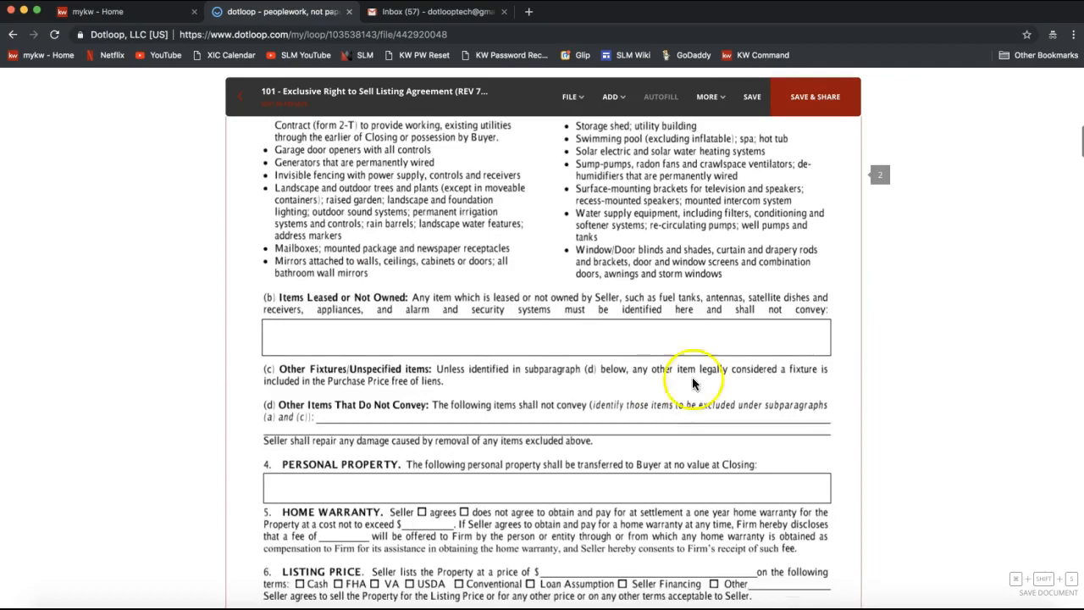
{"action": "scroll", "coordinate": [750, 347], "scroll_direction": "down", "scroll_amount": 20}
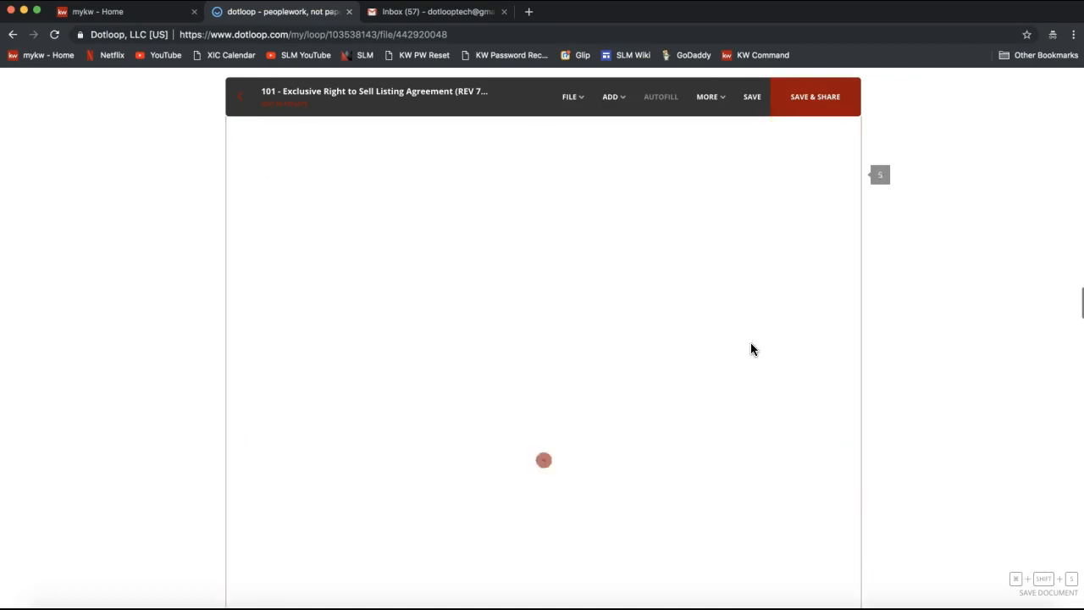
{"action": "scroll", "coordinate": [751, 348], "scroll_direction": "down", "scroll_amount": 20}
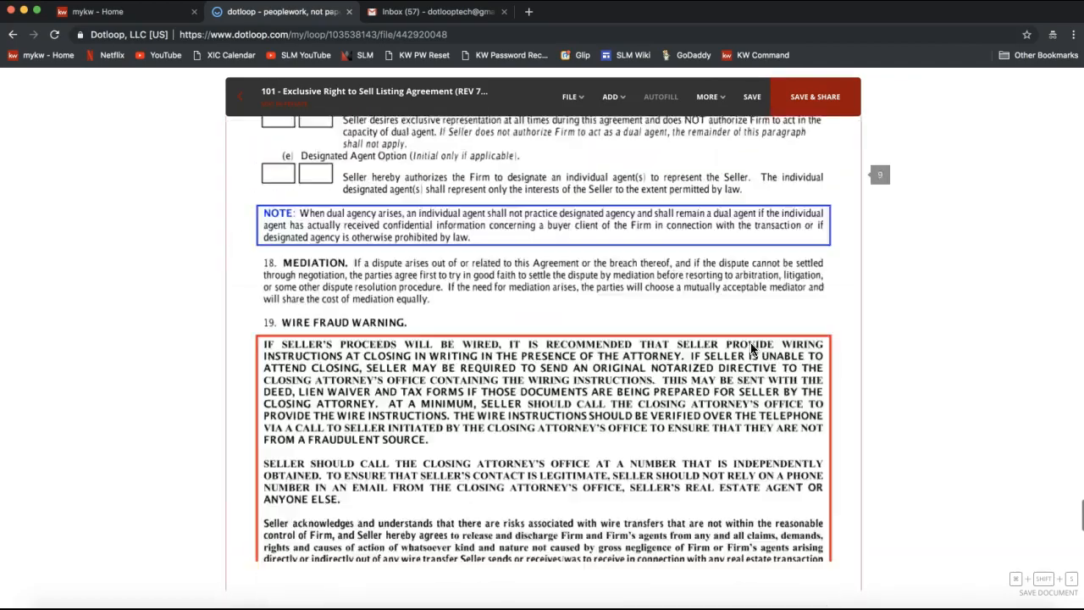
{"action": "scroll", "coordinate": [751, 343], "scroll_direction": "up", "scroll_amount": 3}
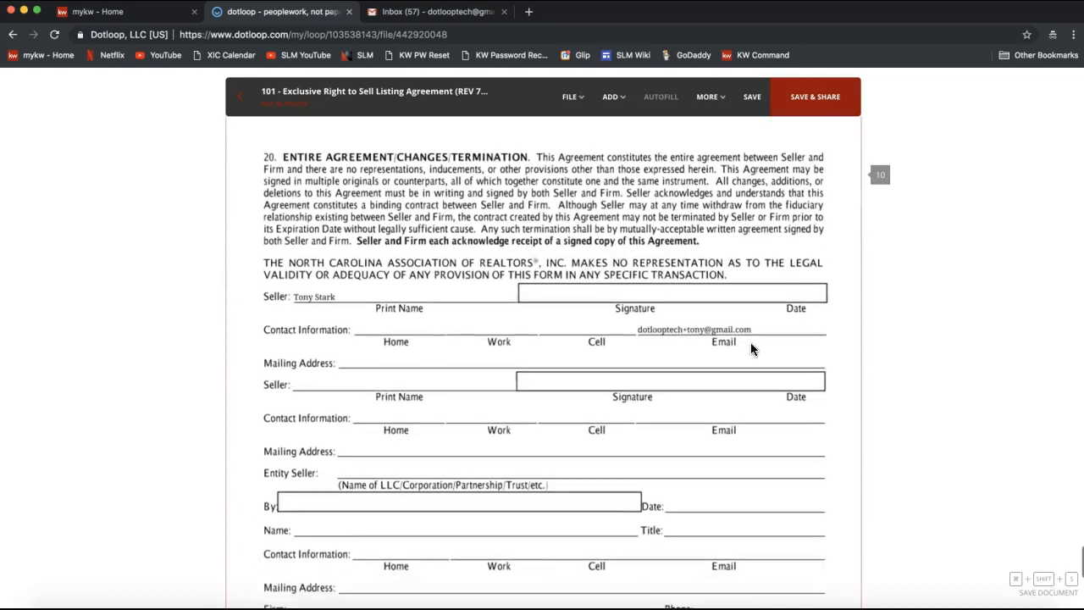
Step: Place a signature field on page 10's Seller signature line and assign it to the seller
{"action": "left_click", "coordinate": [614, 108]}
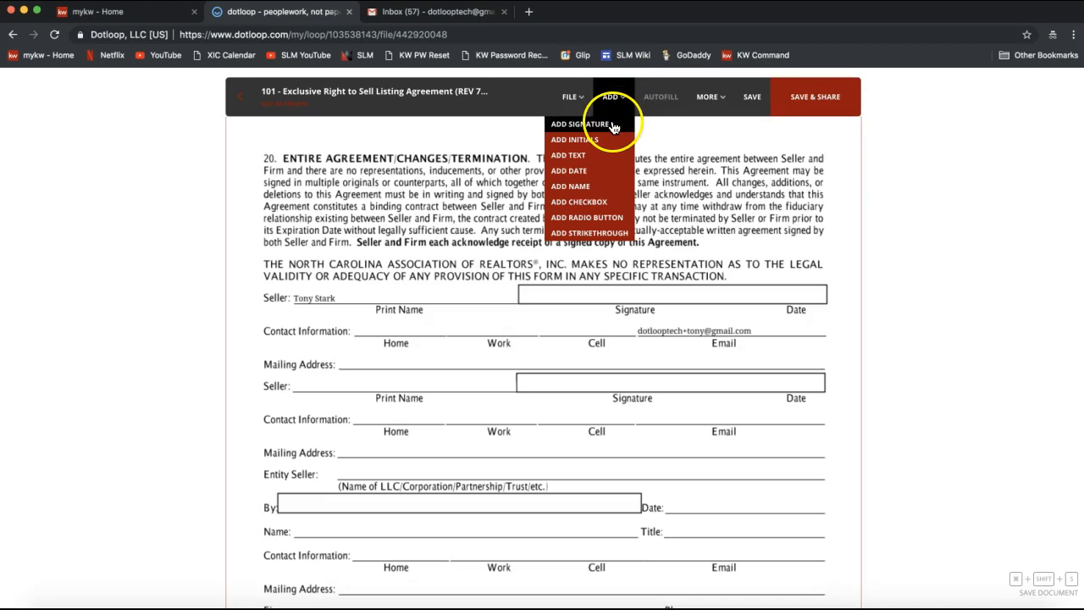
{"action": "left_click", "coordinate": [614, 127]}
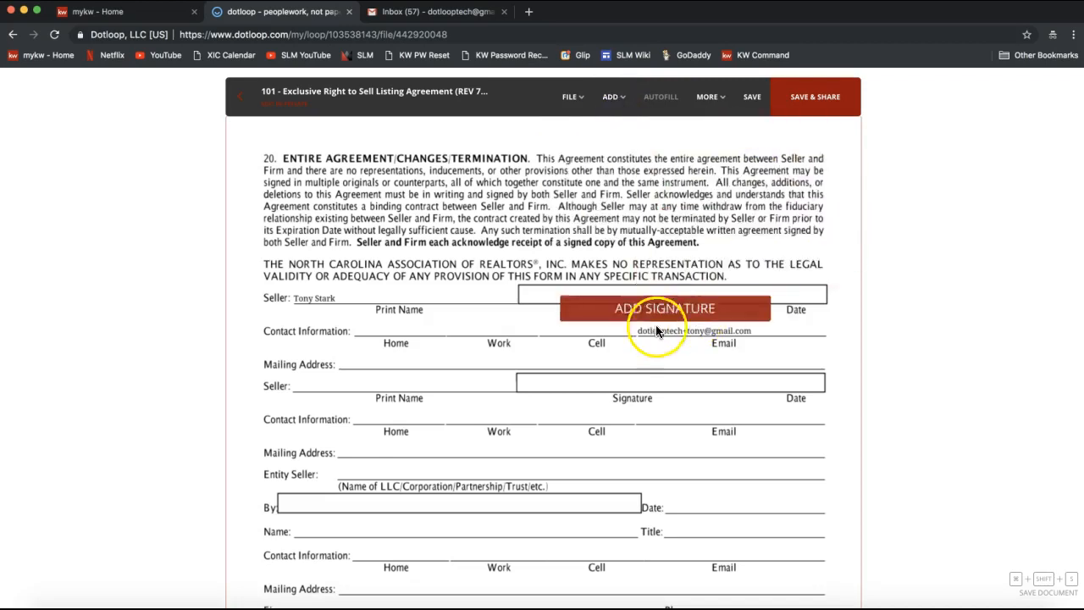
{"action": "left_click", "coordinate": [624, 311]}
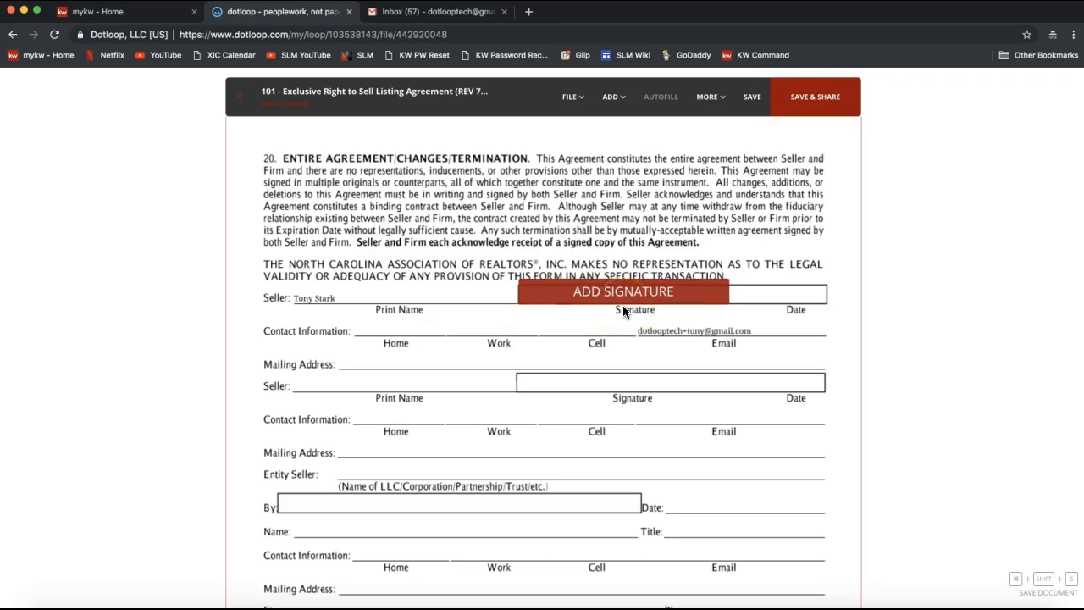
{"action": "left_click", "coordinate": [623, 310]}
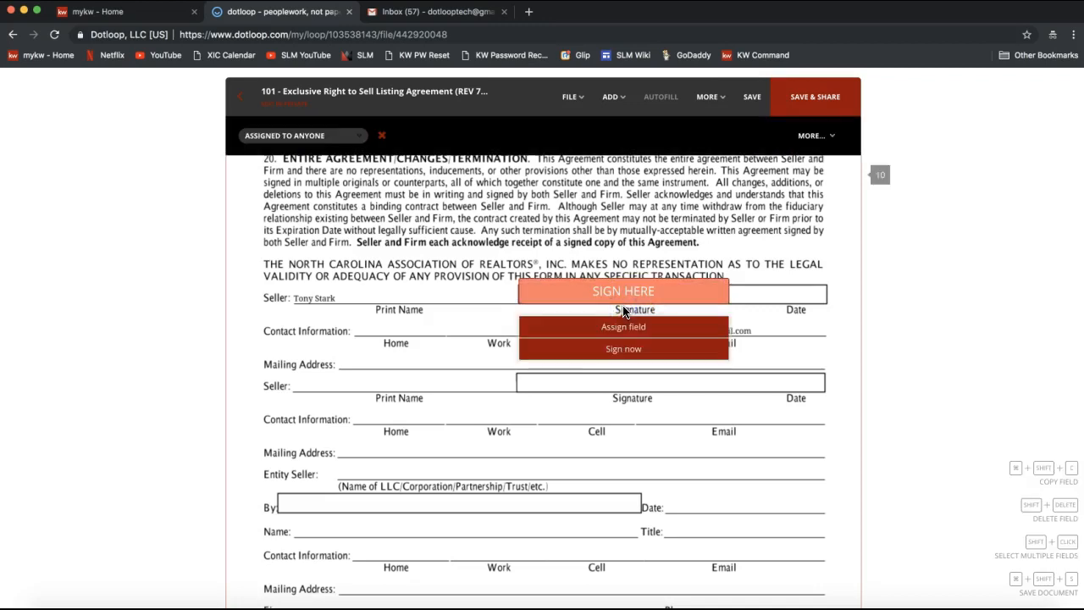
{"action": "left_click", "coordinate": [622, 329]}
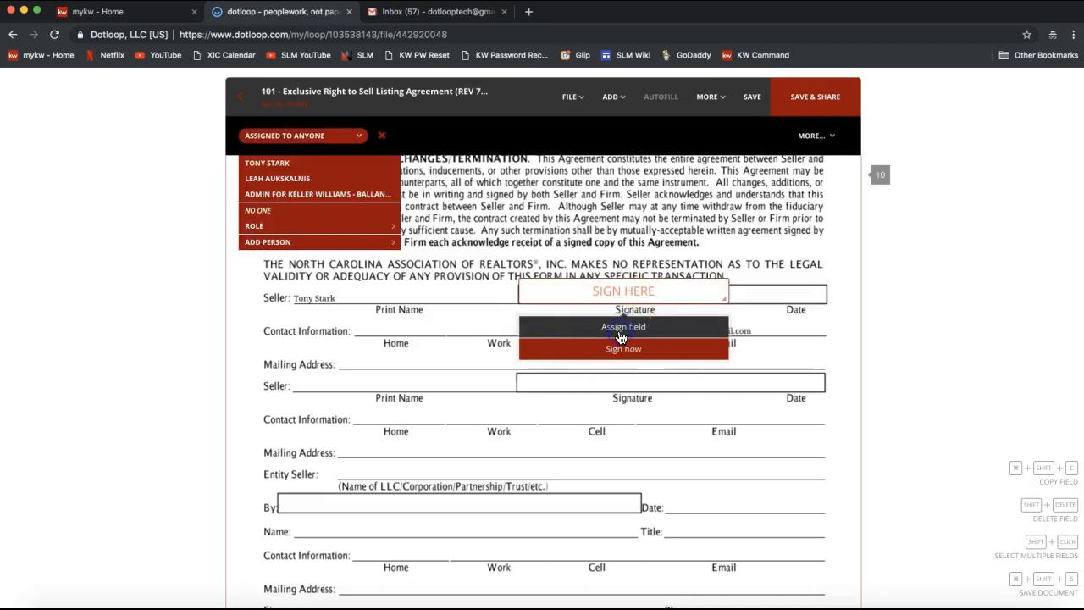
{"action": "left_click", "coordinate": [288, 163]}
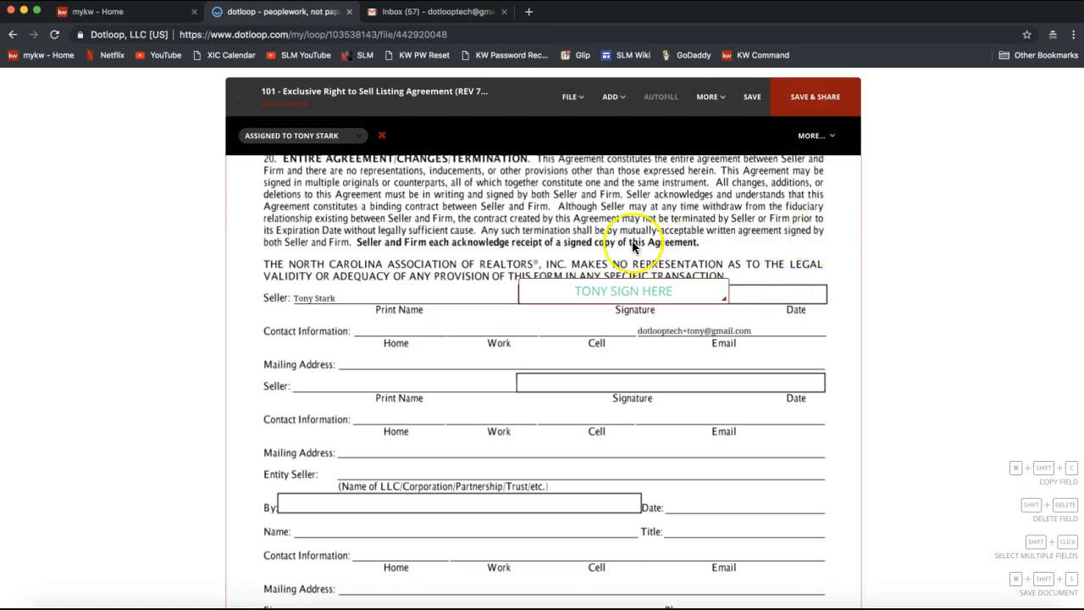
{"action": "left_click", "coordinate": [567, 98]}
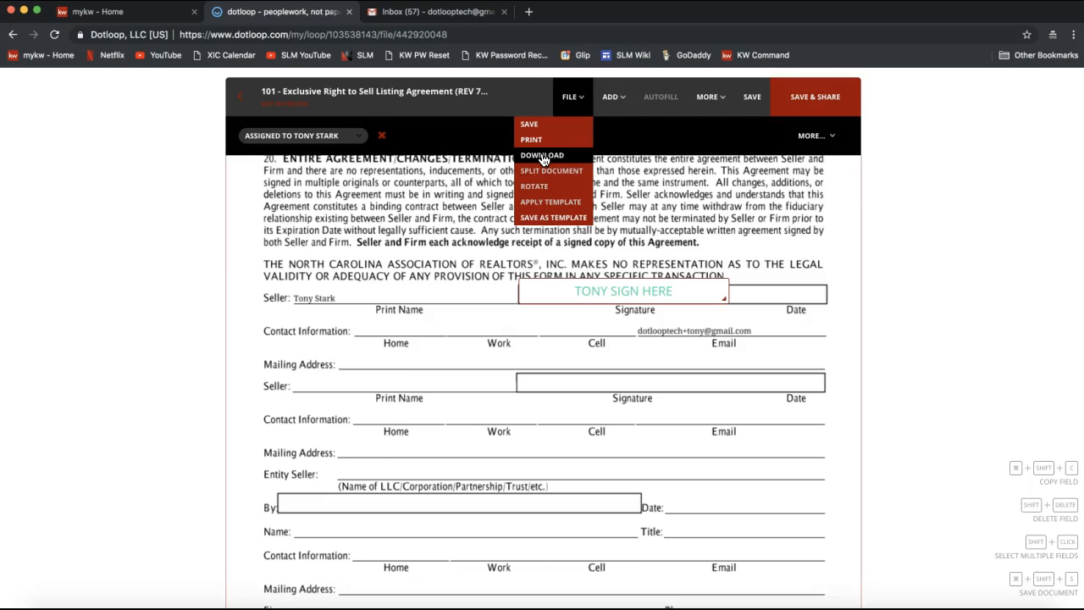
{"action": "left_click", "coordinate": [542, 156]}
{"action": "left_click", "coordinate": [372, 221]}
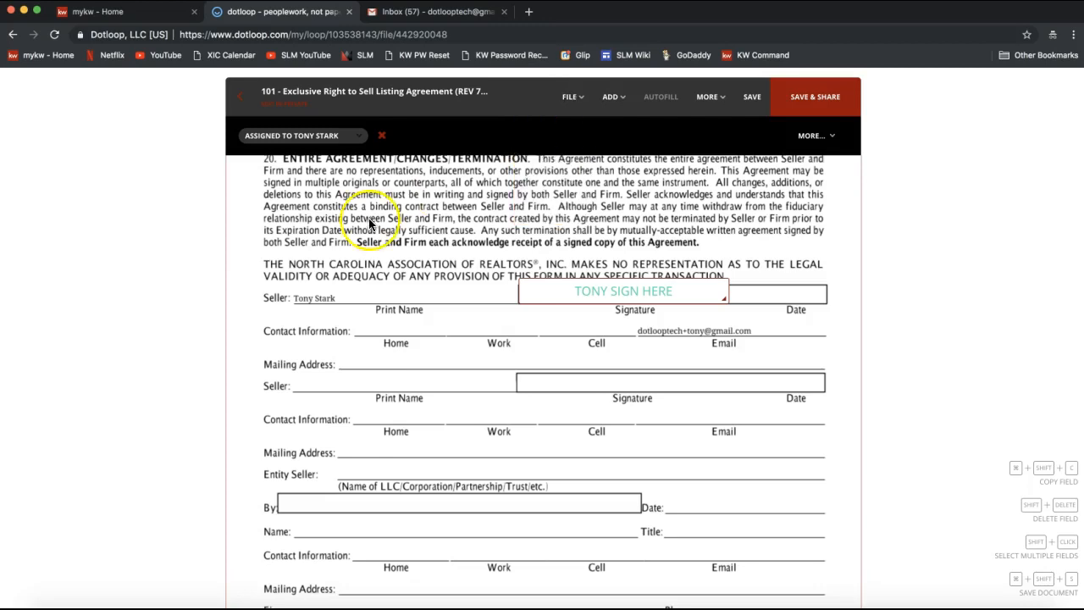
{"action": "left_click", "coordinate": [572, 97]}
{"action": "left_click", "coordinate": [544, 162]}
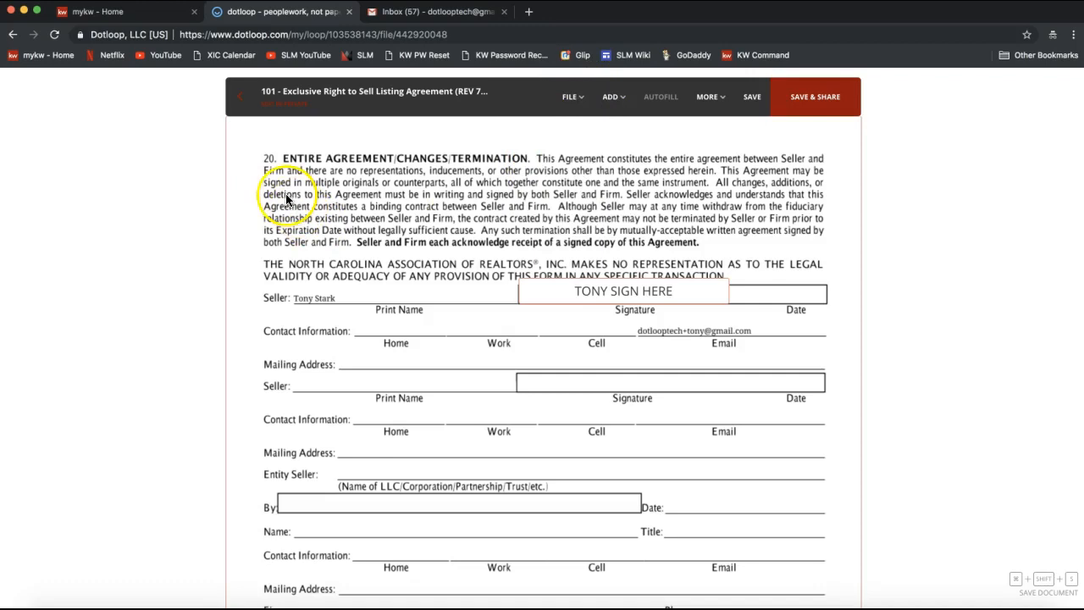
{"action": "left_click", "coordinate": [239, 106]}
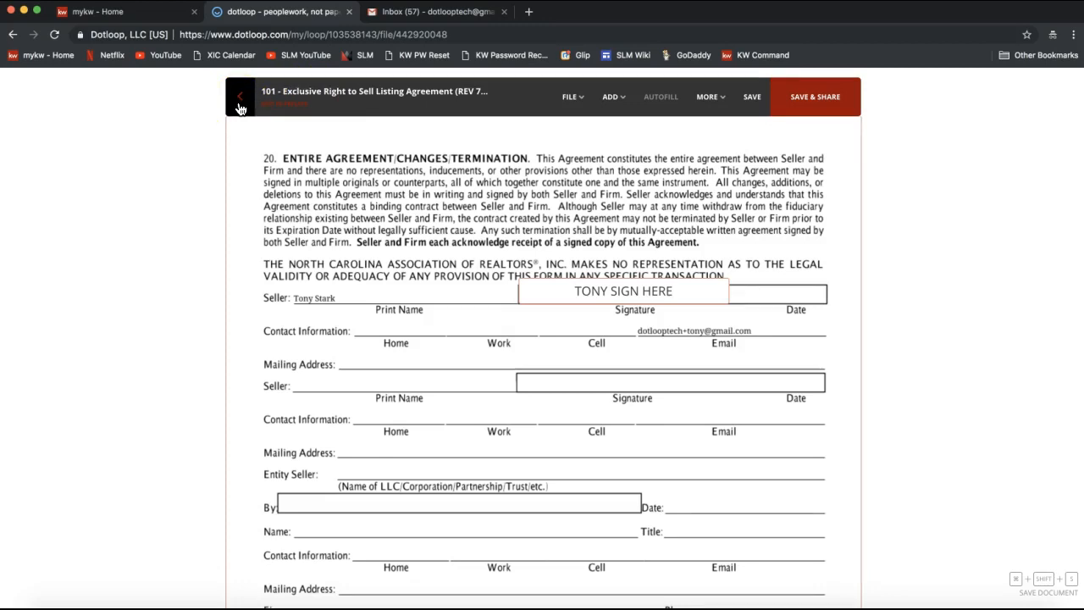
Step: Leave the agreement, saving changes, and return to the 124 Dotloop Rocks Drive loop
{"action": "left_click", "coordinate": [239, 108]}
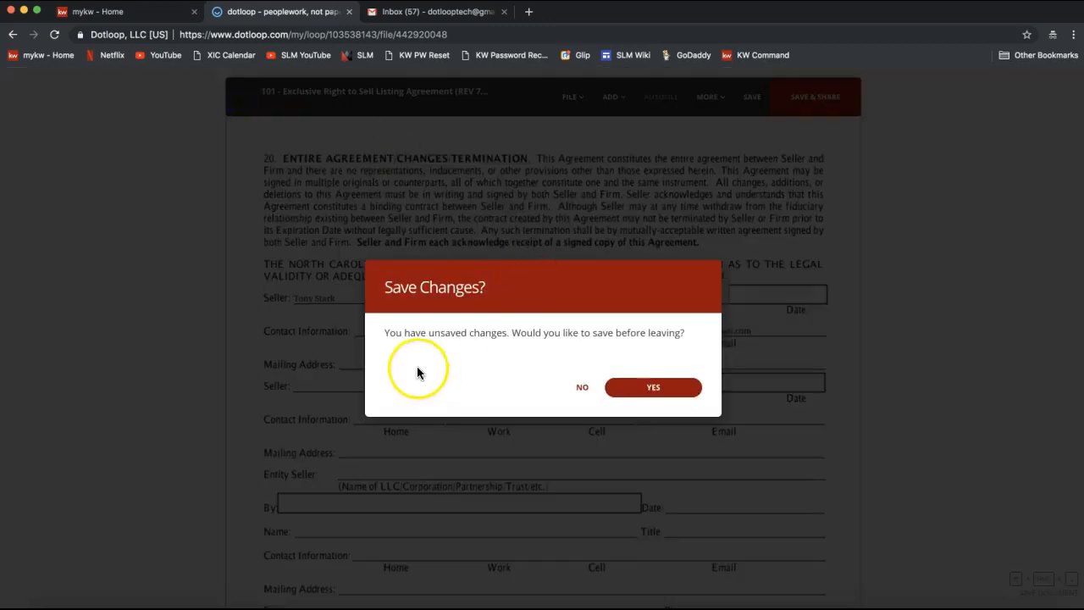
{"action": "left_click", "coordinate": [654, 389]}
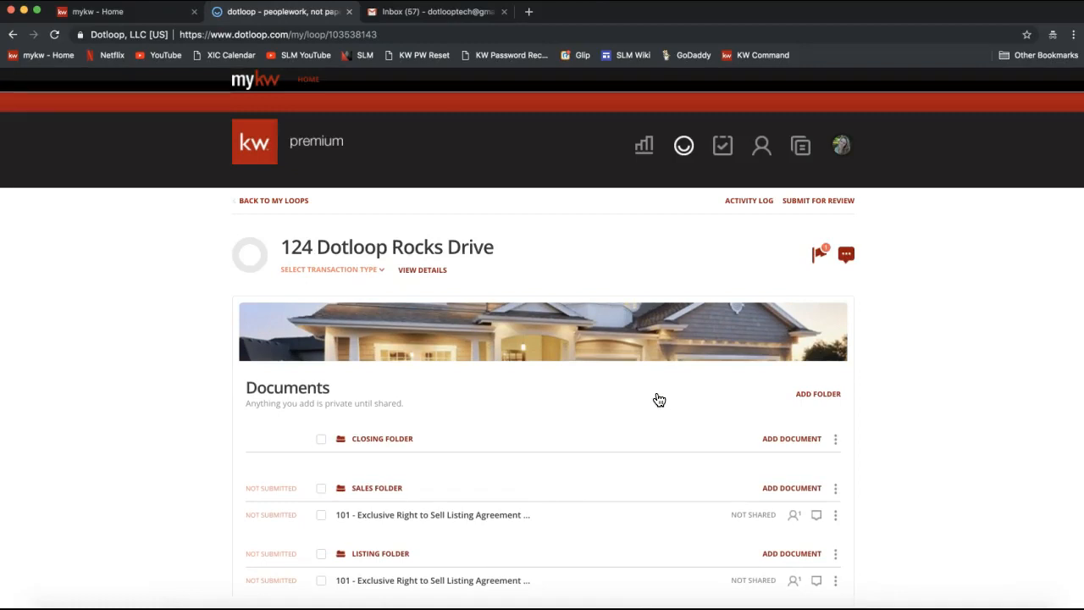
{"action": "scroll", "coordinate": [658, 399], "scroll_direction": "down", "scroll_amount": 2}
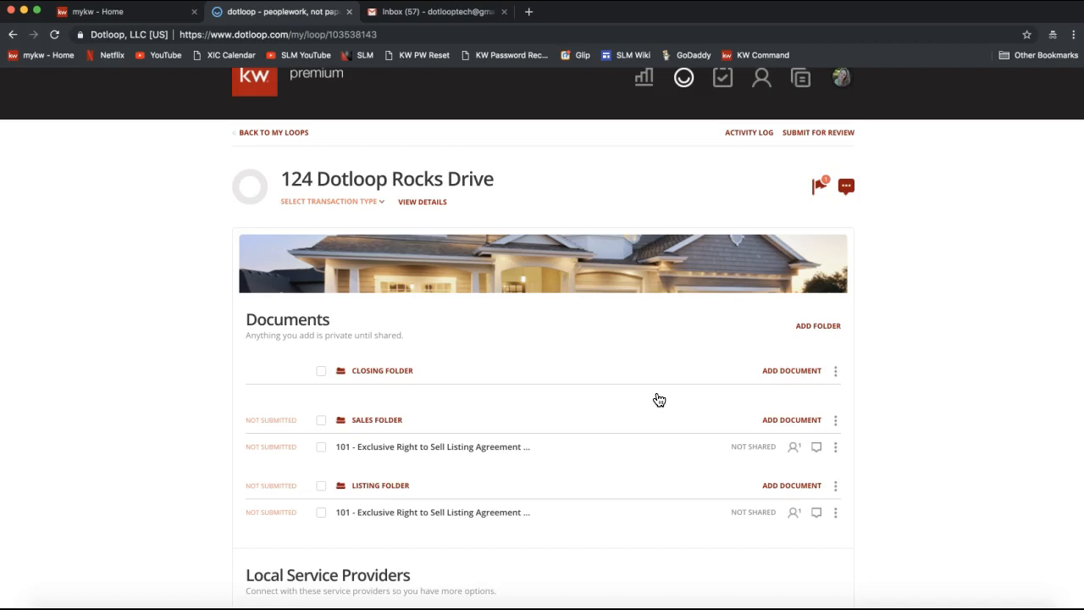
Step: Start adding a document to the Sales Folder, bringing up the Desktop file picker
{"action": "left_click", "coordinate": [791, 424]}
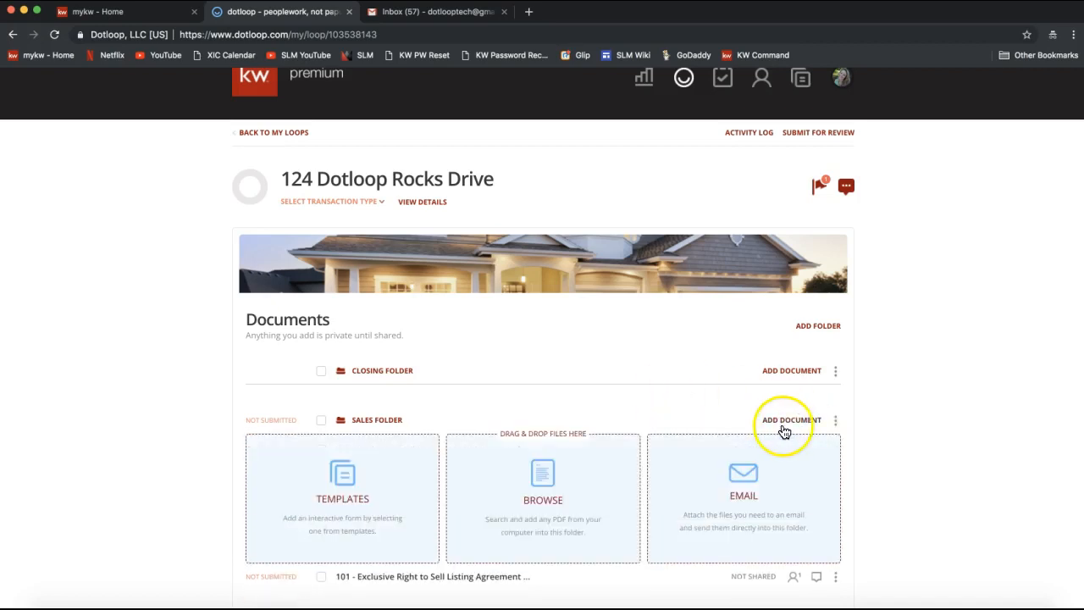
{"action": "scroll", "coordinate": [784, 432], "scroll_direction": "down", "scroll_amount": 1}
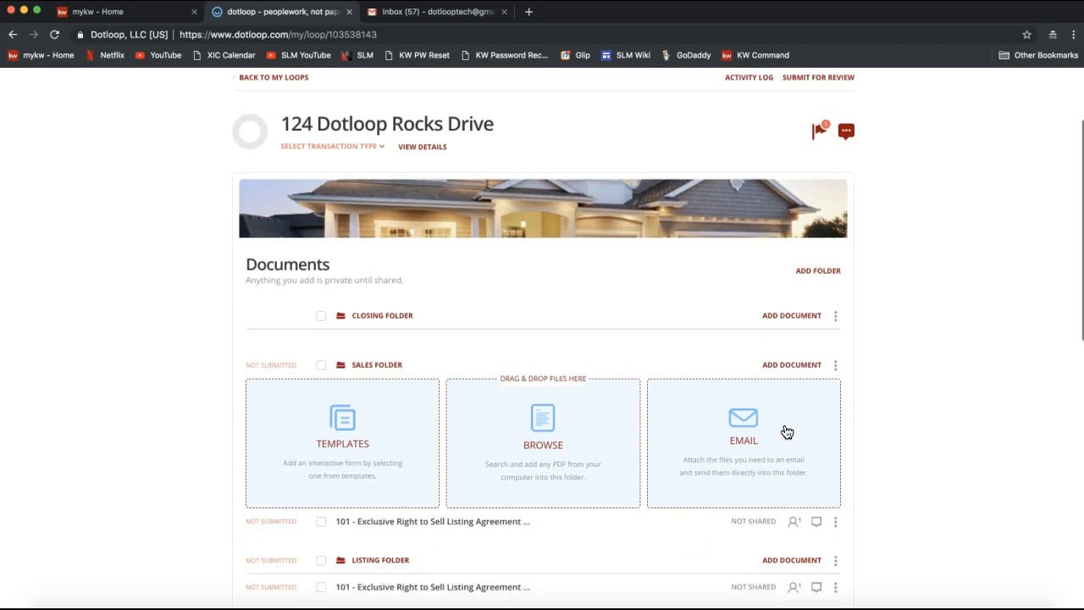
{"action": "scroll", "coordinate": [787, 432], "scroll_direction": "down", "scroll_amount": 1}
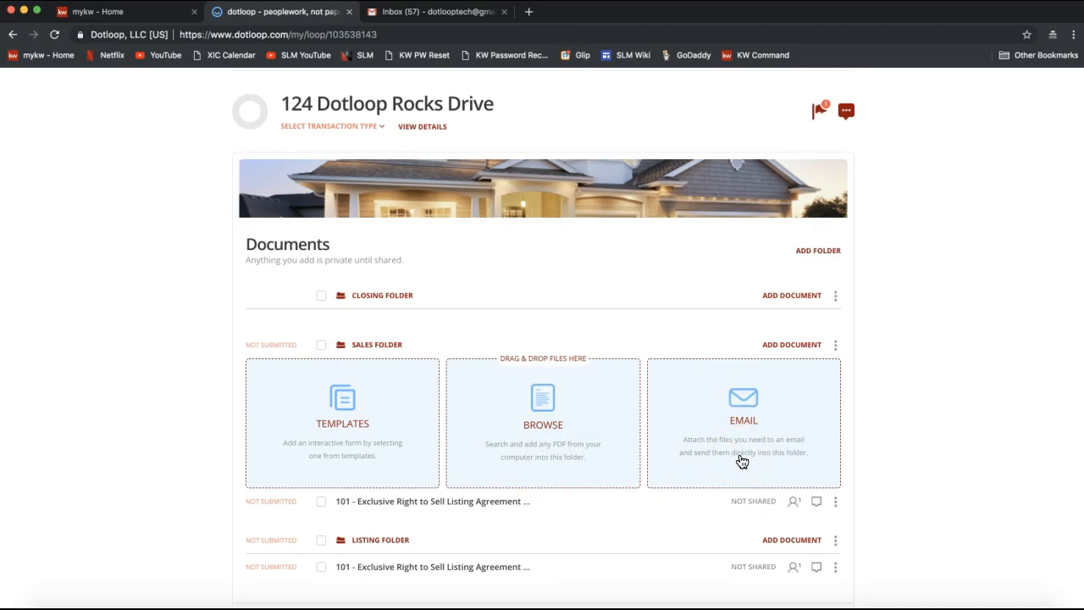
{"action": "left_click", "coordinate": [560, 455]}
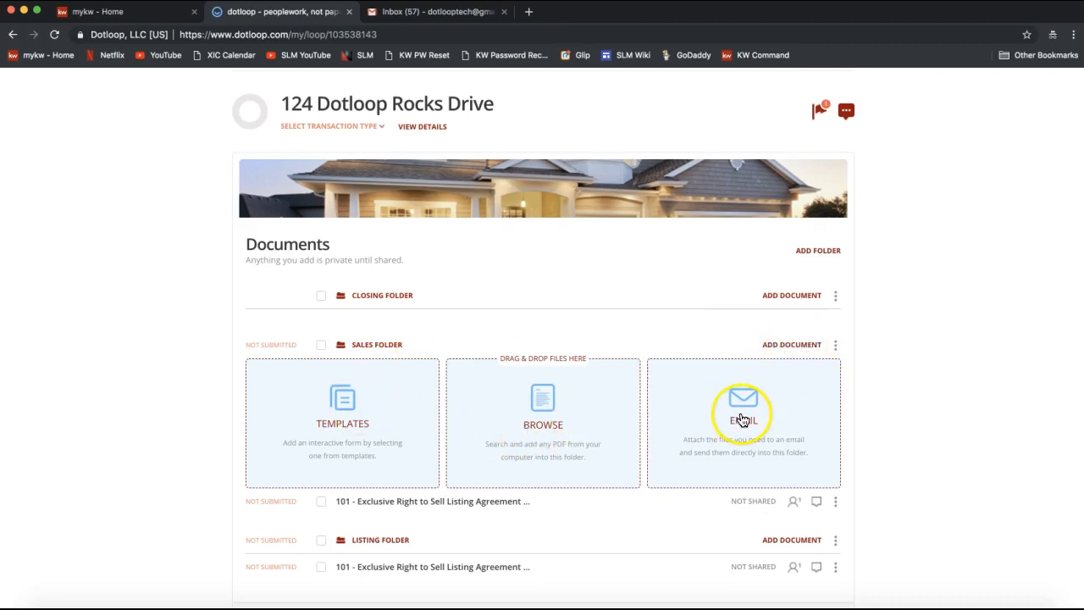
Step: Browse to the Desktop and upload the 2-T Offer to Purchase and Contract (REV 7.2017) PDF
{"action": "left_click", "coordinate": [535, 433]}
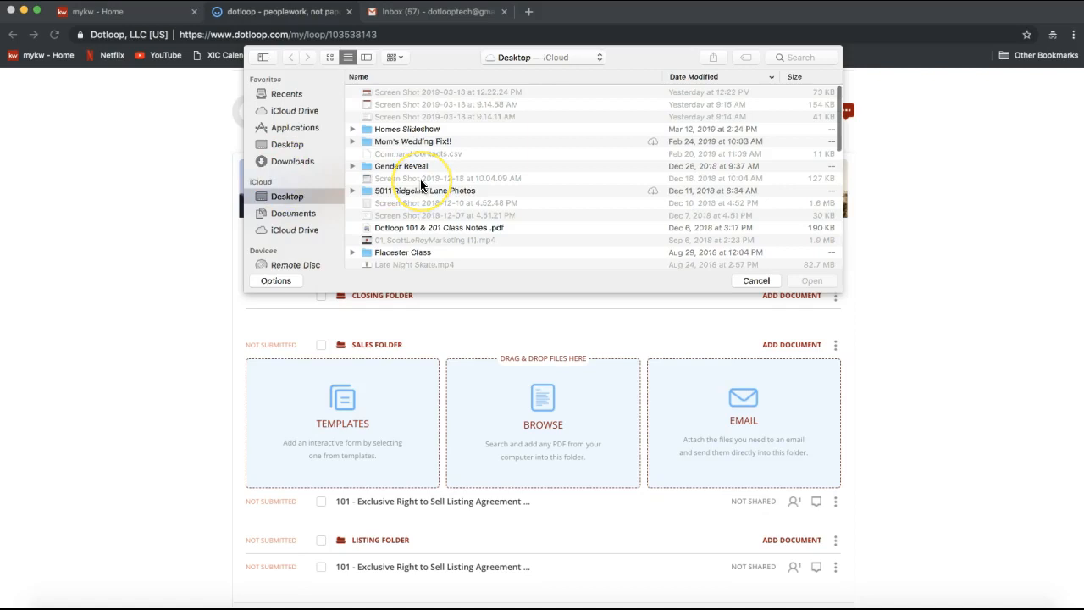
{"action": "scroll", "coordinate": [421, 182], "scroll_direction": "down", "scroll_amount": 6}
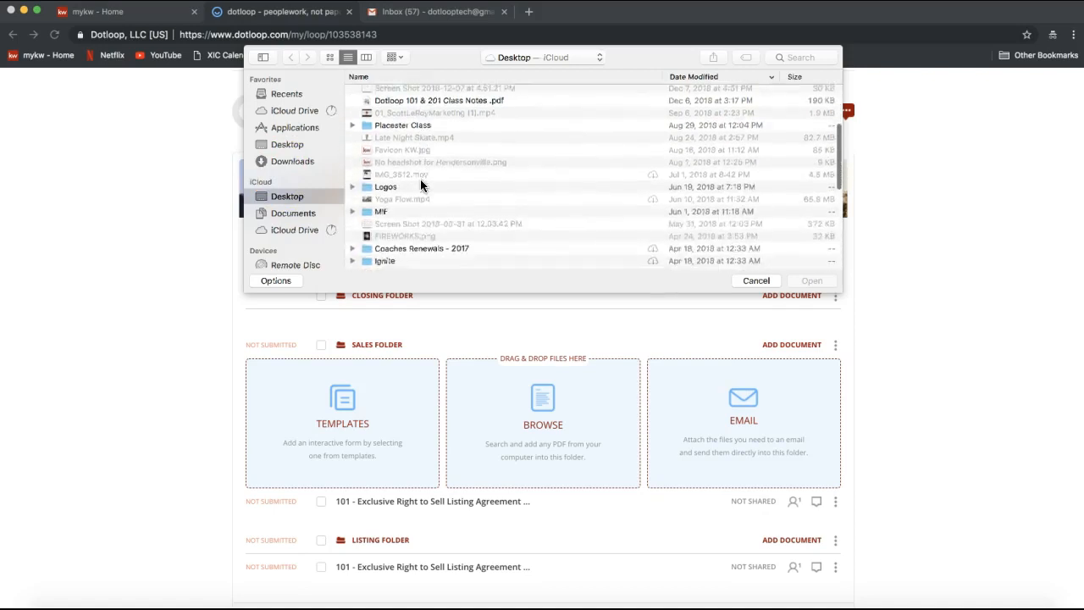
{"action": "scroll", "coordinate": [421, 182], "scroll_direction": "down", "scroll_amount": 5}
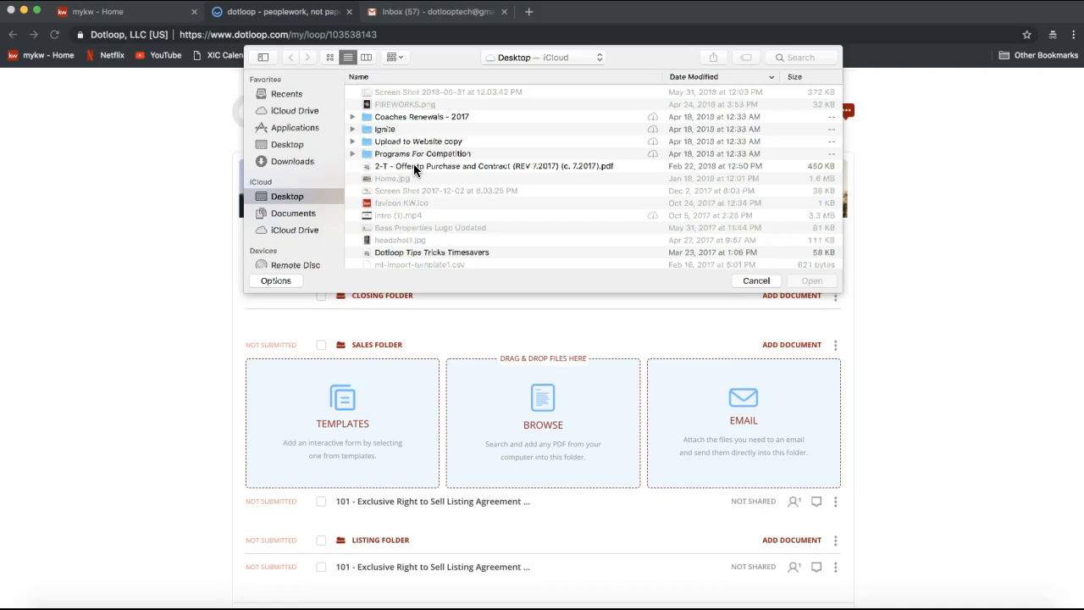
{"action": "double_click", "coordinate": [414, 166]}
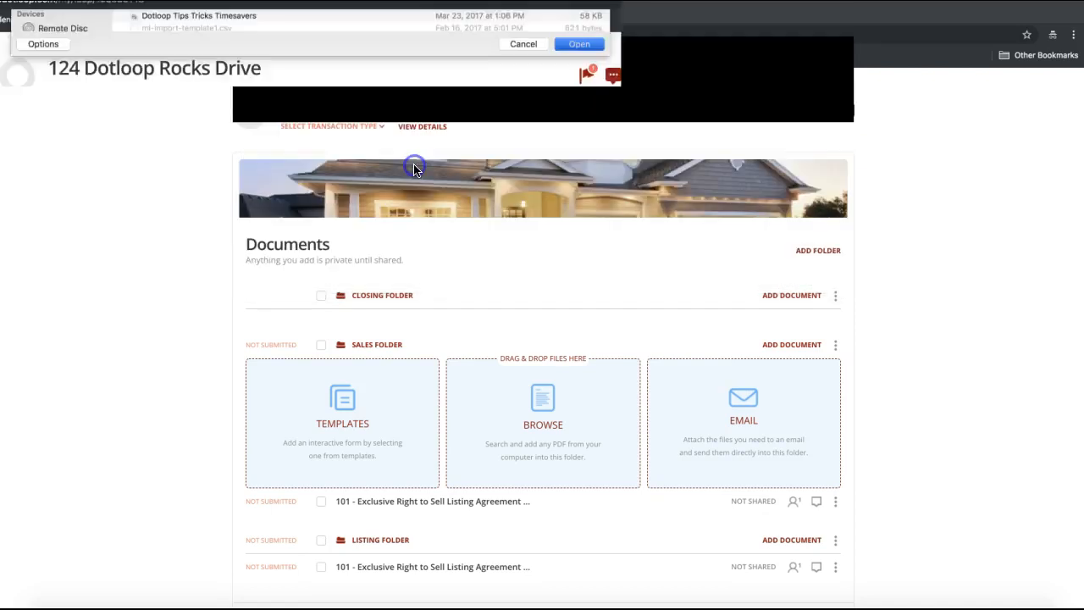
{"action": "scroll", "coordinate": [431, 563], "scroll_direction": "down", "scroll_amount": 5}
{"action": "scroll", "coordinate": [537, 429], "scroll_direction": "up", "scroll_amount": 3}
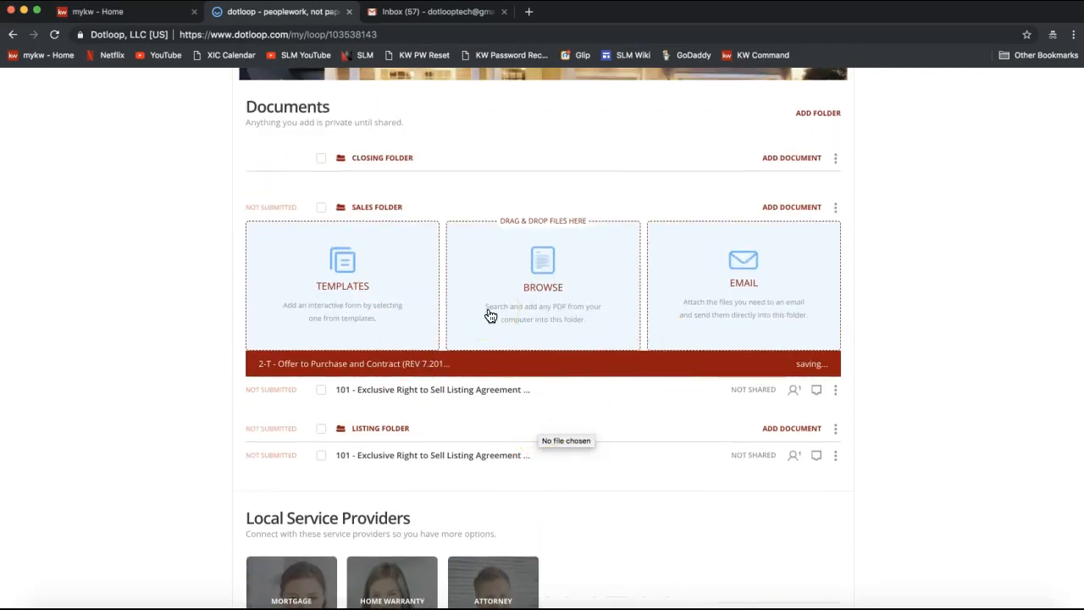
Step: Let the 2-T Offer to Purchase upload finish and open it from the Sales Folder
{"action": "left_click", "coordinate": [654, 236]}
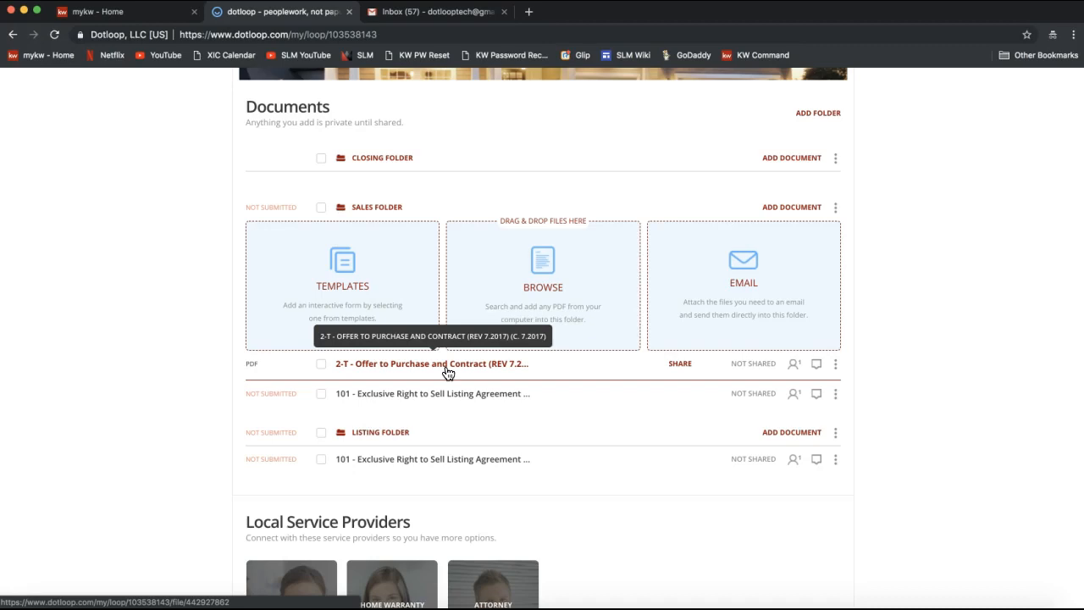
{"action": "left_click", "coordinate": [560, 291]}
Step: Open the 2-T Offer to Purchase document and look at the FILE menu's Rotate options
{"action": "left_click", "coordinate": [394, 370]}
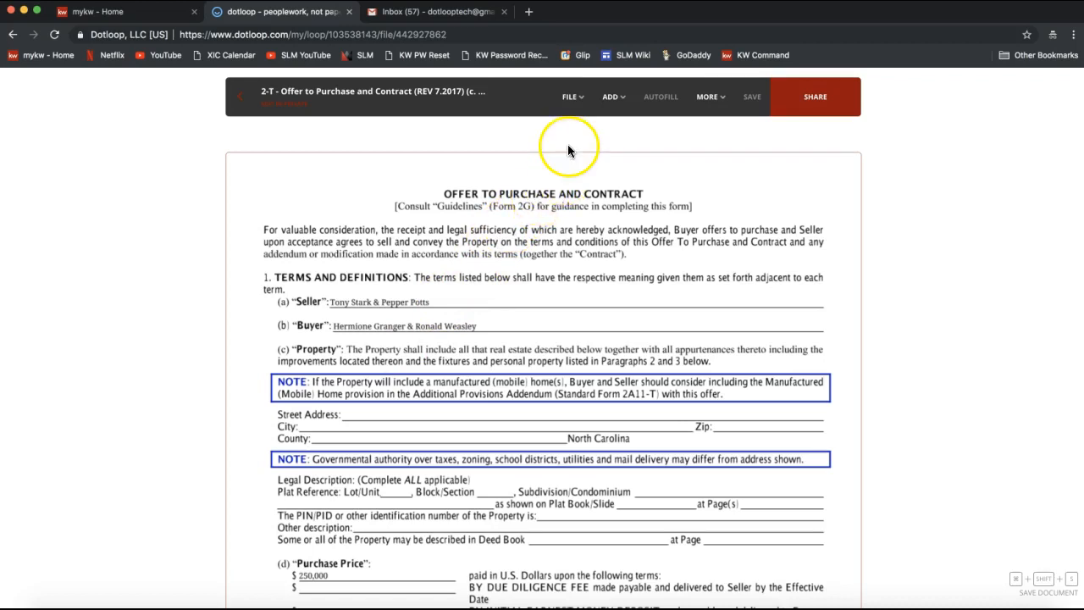
{"action": "left_click", "coordinate": [572, 109]}
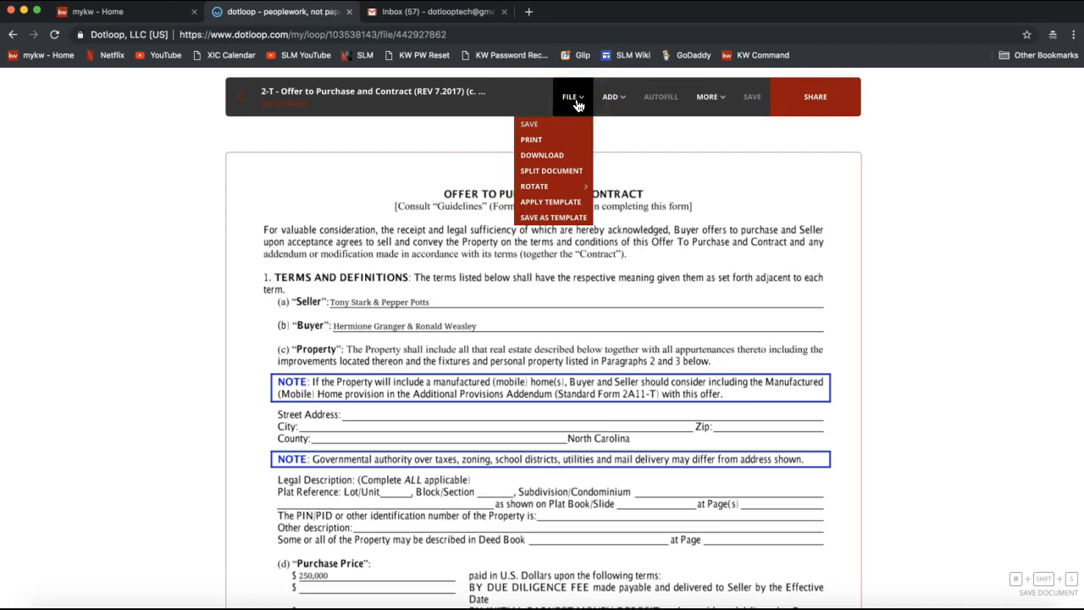
{"action": "left_click", "coordinate": [555, 188]}
Step: Open Split document and set the offer to split into 3 parts
{"action": "left_click", "coordinate": [548, 173]}
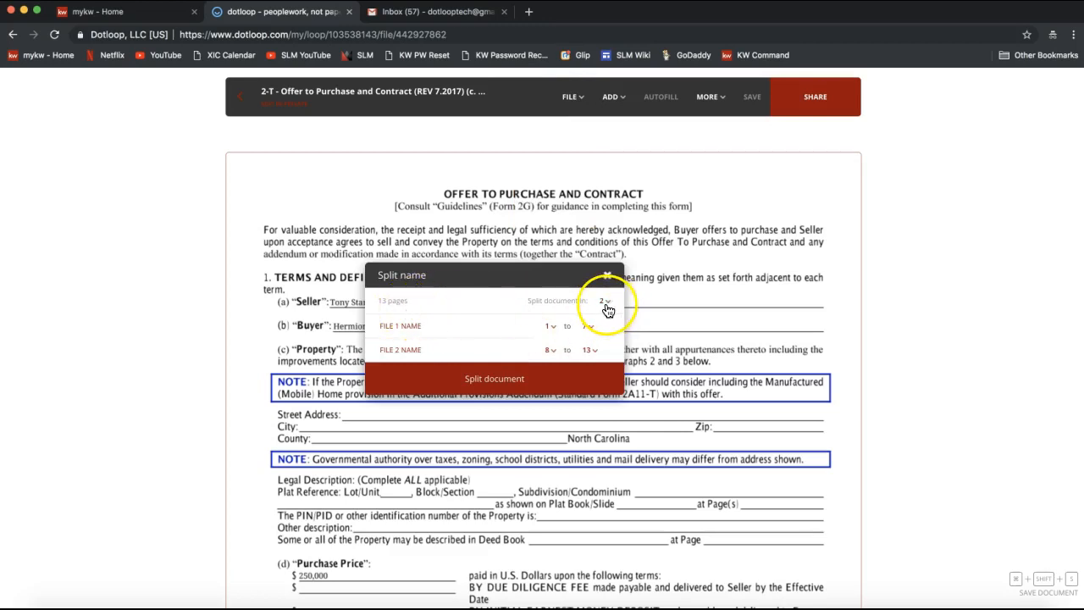
{"action": "left_click_drag", "start_coordinate": [529, 300], "coordinate": [606, 305]}
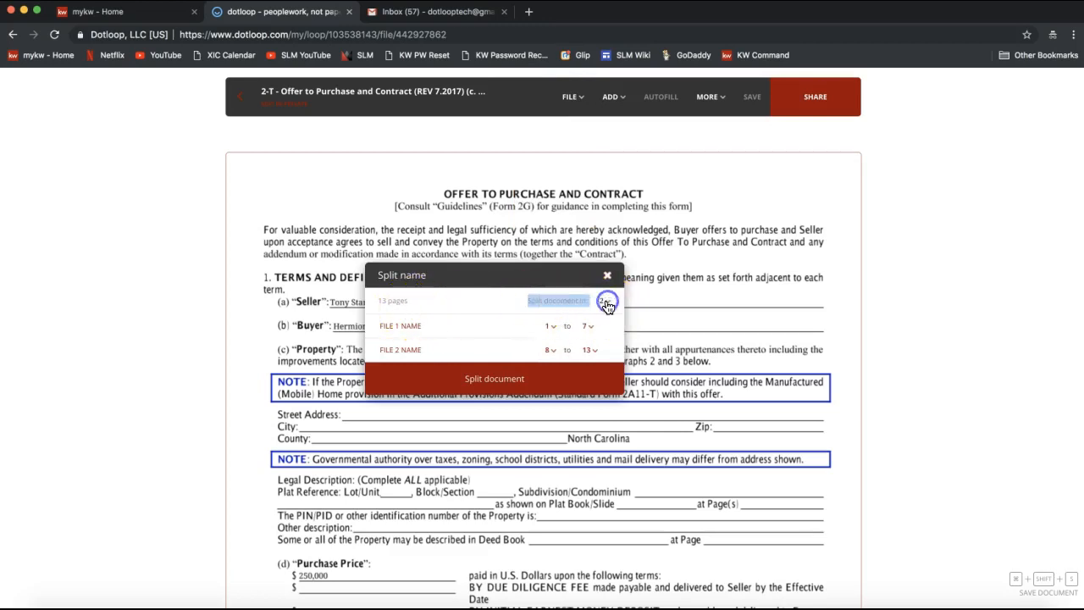
{"action": "left_click", "coordinate": [609, 305]}
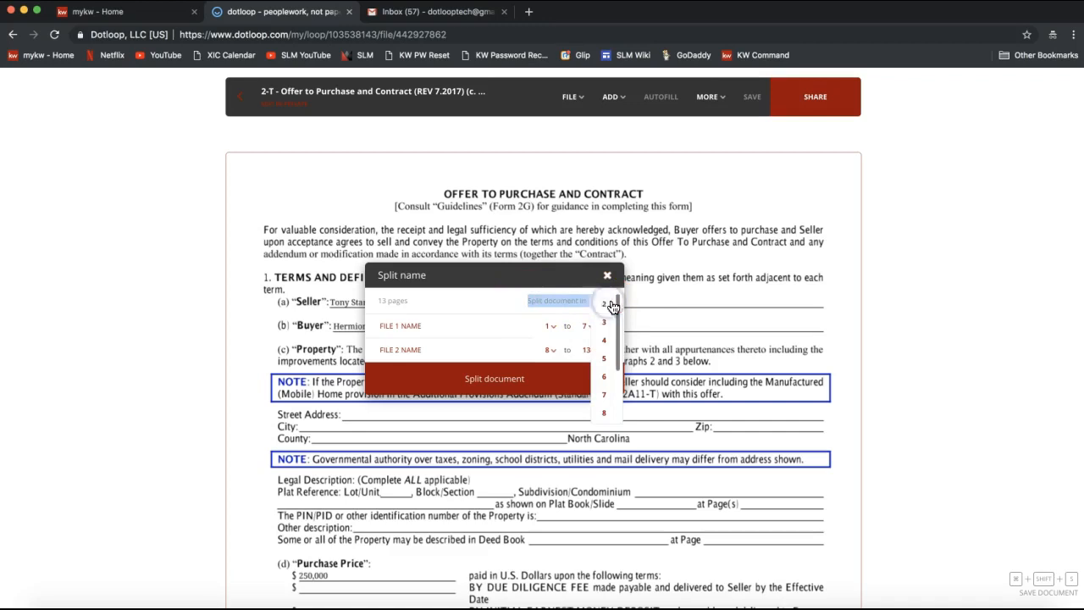
{"action": "scroll", "coordinate": [610, 370], "scroll_direction": "down", "scroll_amount": 3}
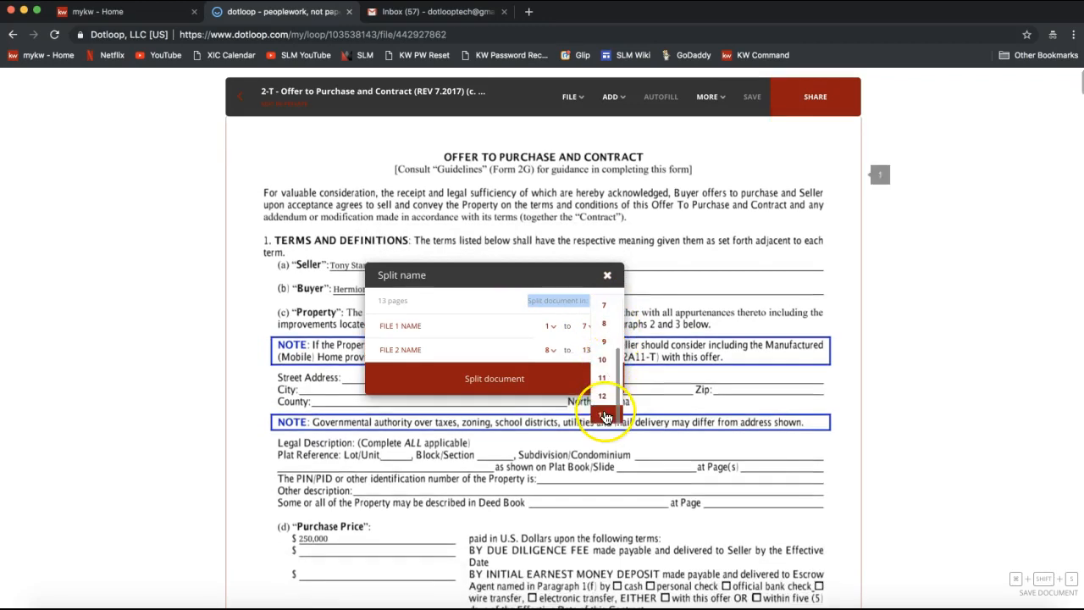
{"action": "scroll", "coordinate": [605, 359], "scroll_direction": "up", "scroll_amount": 3}
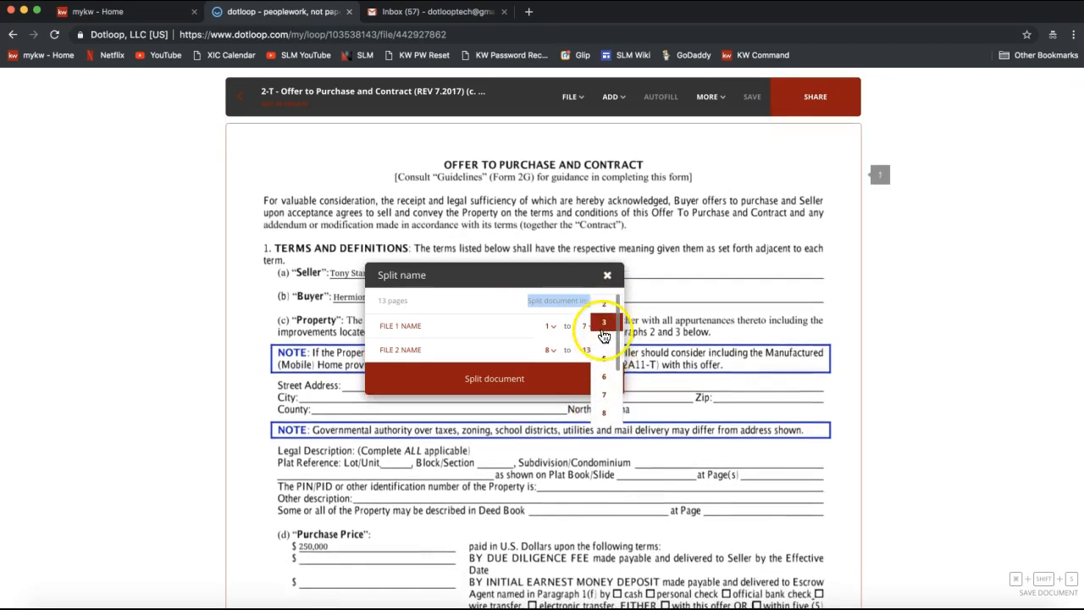
{"action": "left_click", "coordinate": [603, 323]}
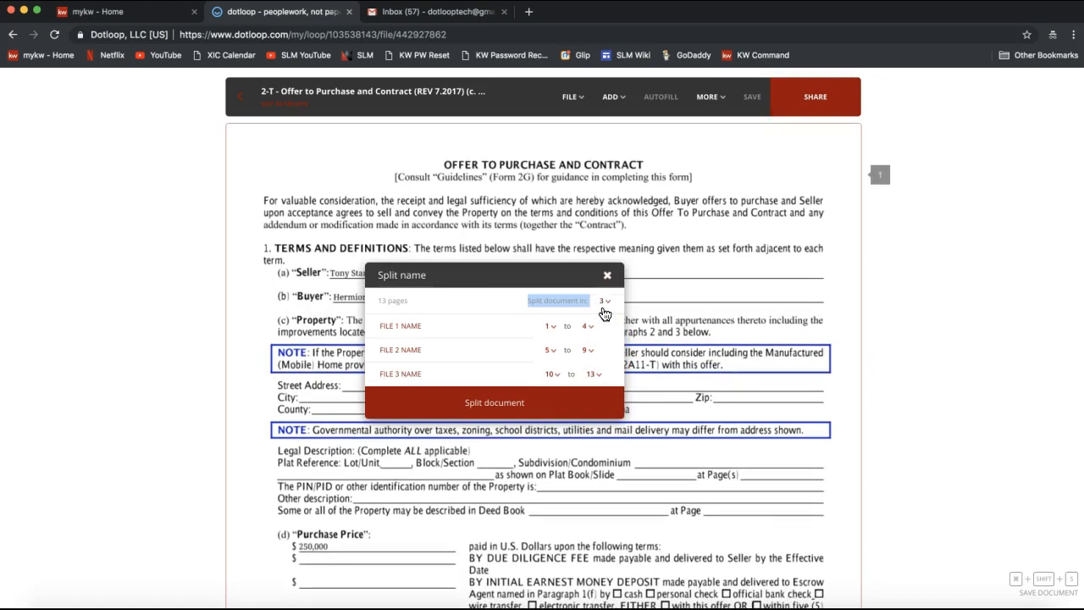
Step: Name the first split file 'OTP', ending at page 5
{"action": "left_click", "coordinate": [453, 330]}
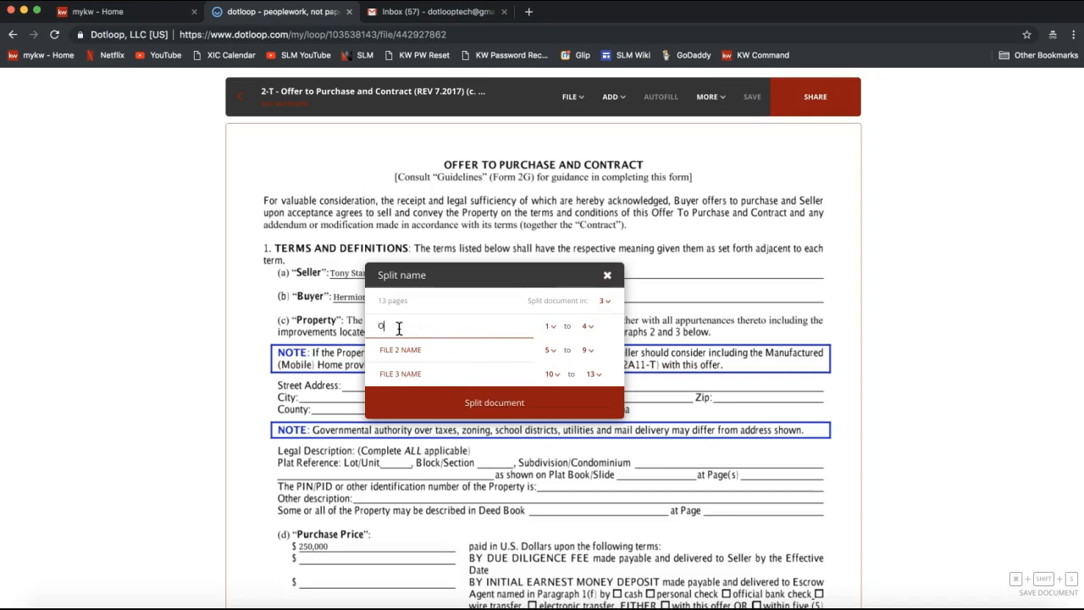
{"action": "type", "text": "OTP"}
{"action": "left_click", "coordinate": [586, 327]}
{"action": "left_click", "coordinate": [592, 404]}
{"action": "left_click", "coordinate": [590, 329]}
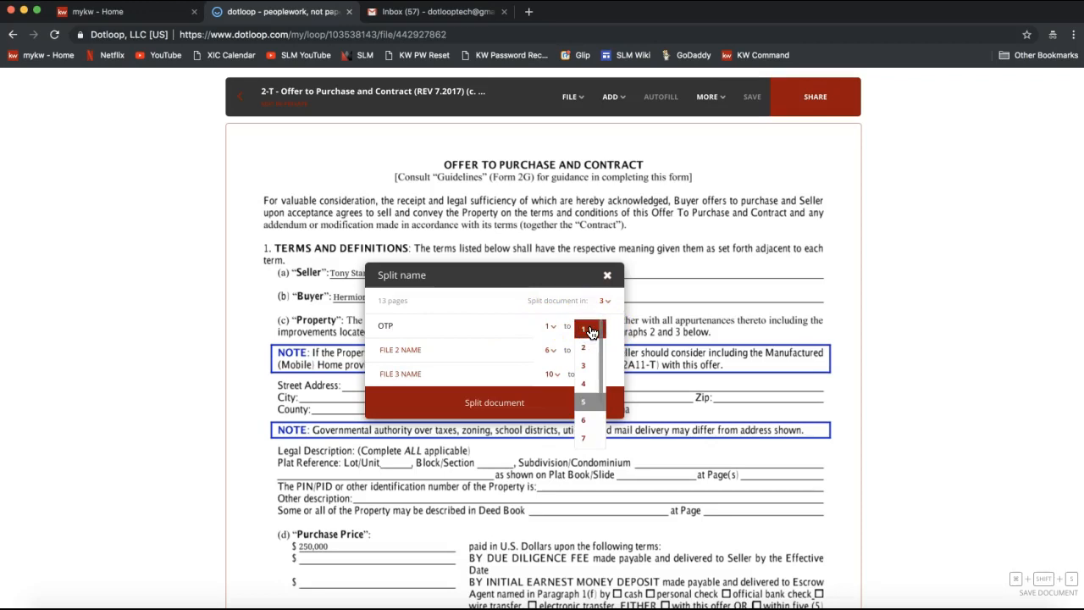
{"action": "left_click", "coordinate": [479, 330]}
Step: Name the second file 'Property Disclosure', then close the dialog without splitting
{"action": "left_click", "coordinate": [418, 349]}
{"action": "type", "text": "R"}
{"action": "type", "text": "roperty Disclosure"}
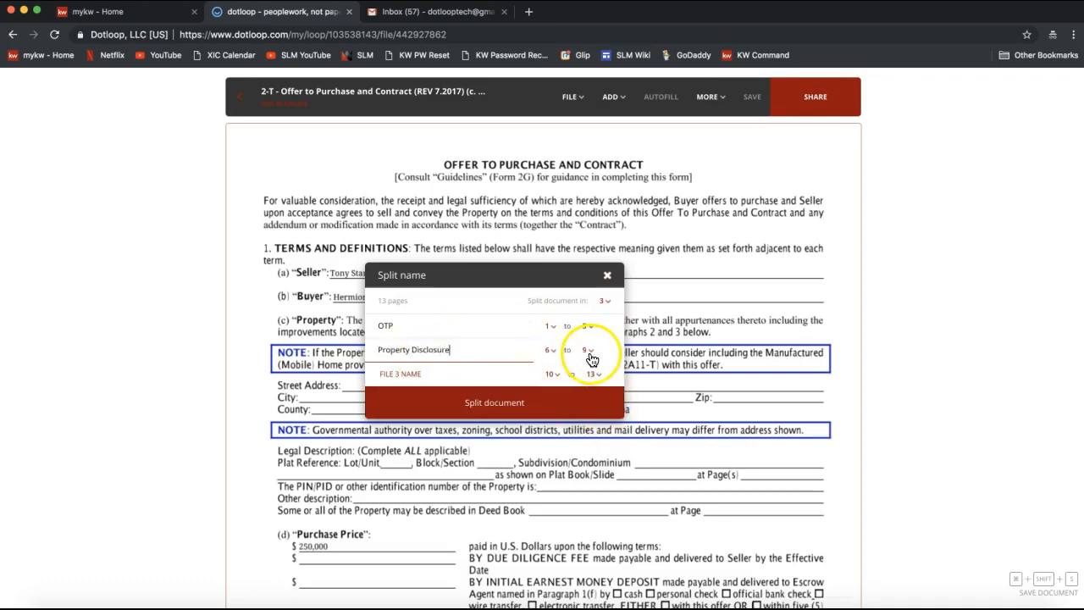
{"action": "scroll", "coordinate": [902, 307], "scroll_direction": "down", "scroll_amount": 5}
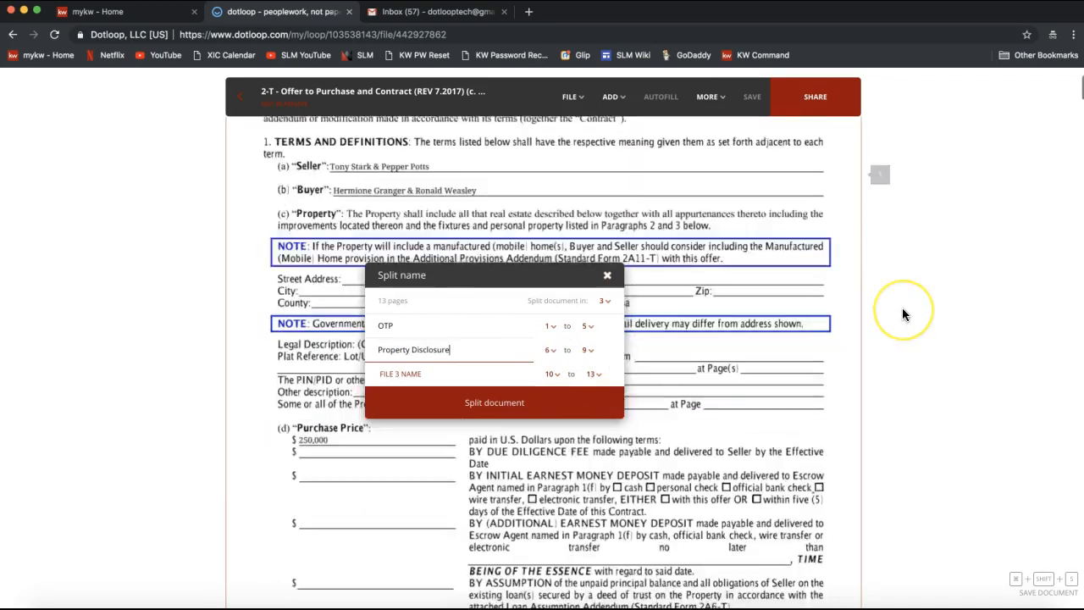
{"action": "left_click", "coordinate": [485, 374]}
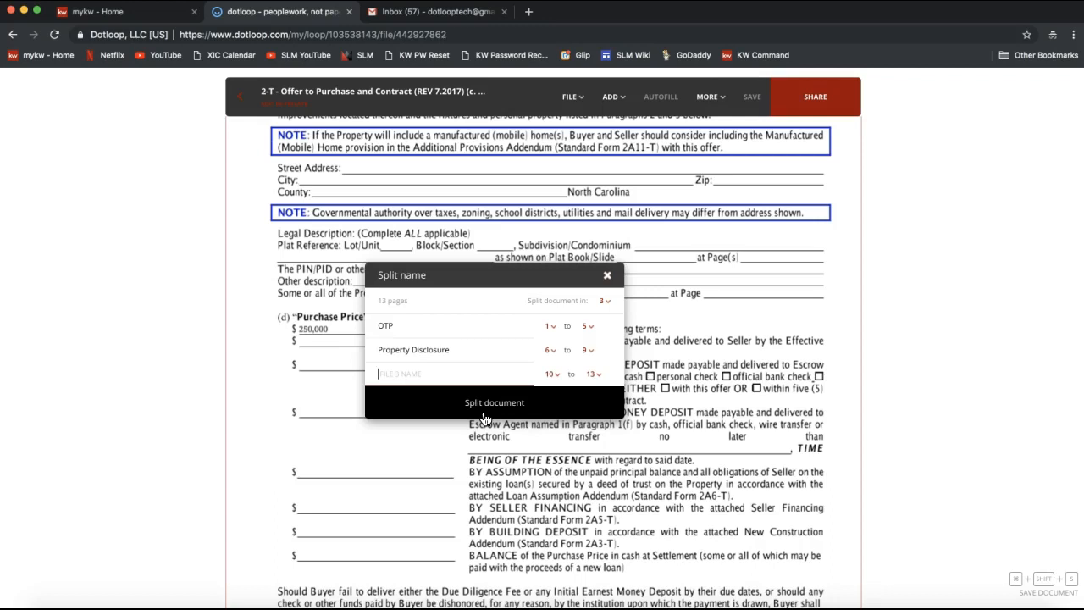
{"action": "left_click", "coordinate": [606, 275]}
{"action": "left_click", "coordinate": [610, 96]}
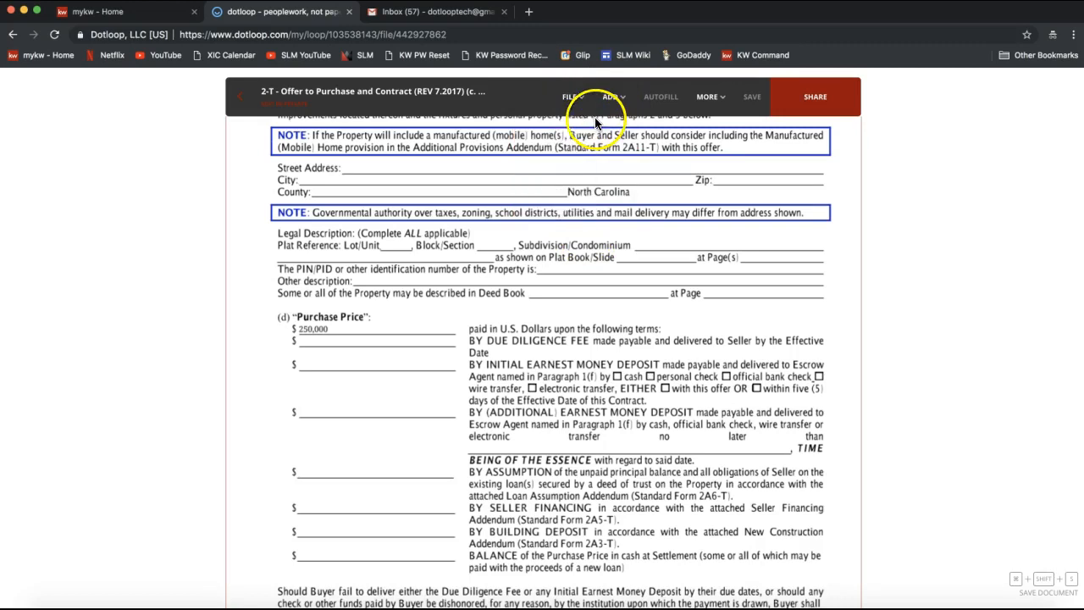
Step: Return to the 124 Dotloop Rocks Drive loop and open the Sales Folder's add-document options
{"action": "mouse_move", "coordinate": [611, 100]}
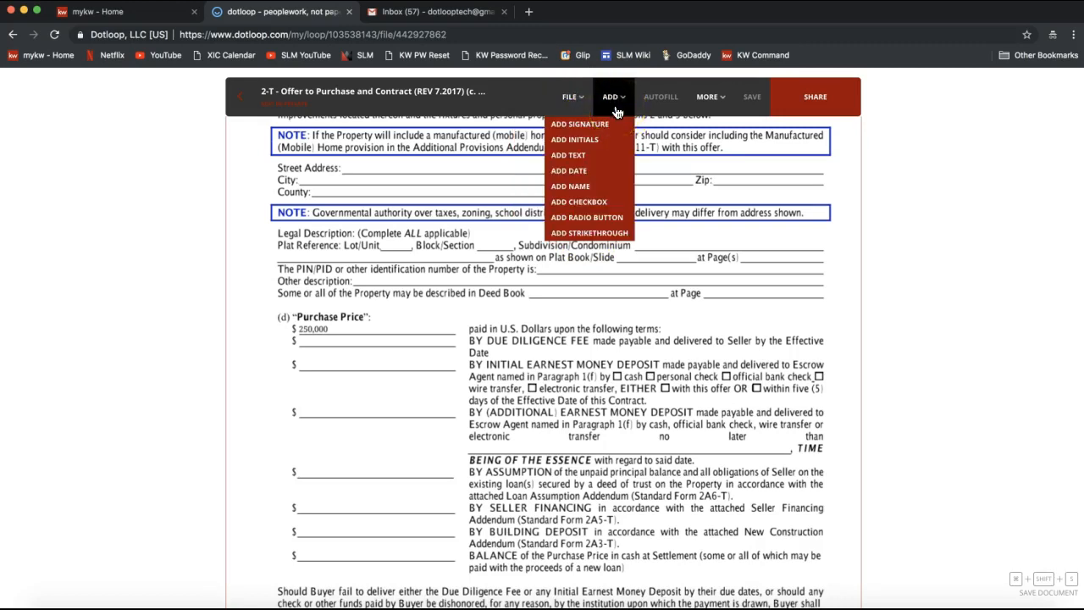
{"action": "scroll", "coordinate": [279, 170], "scroll_direction": "up", "scroll_amount": 2}
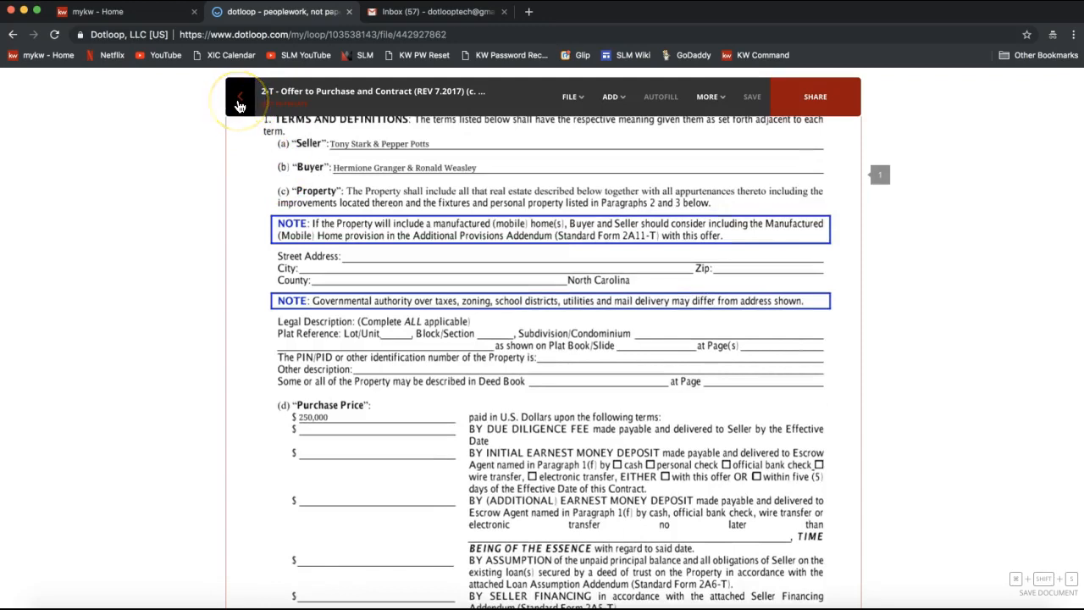
{"action": "left_click", "coordinate": [239, 104]}
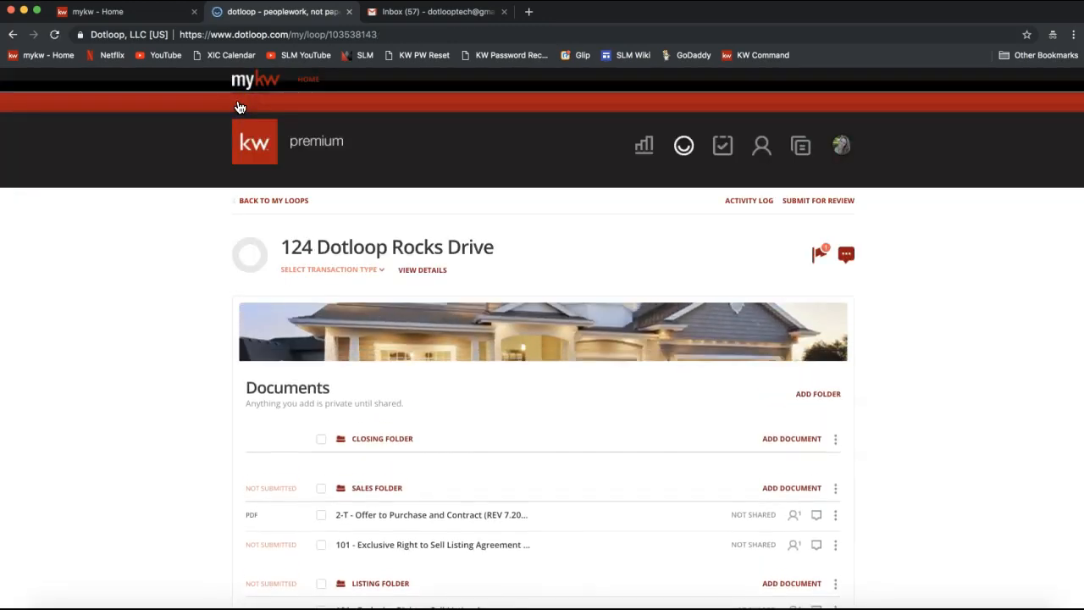
{"action": "scroll", "coordinate": [152, 367], "scroll_direction": "down", "scroll_amount": 5}
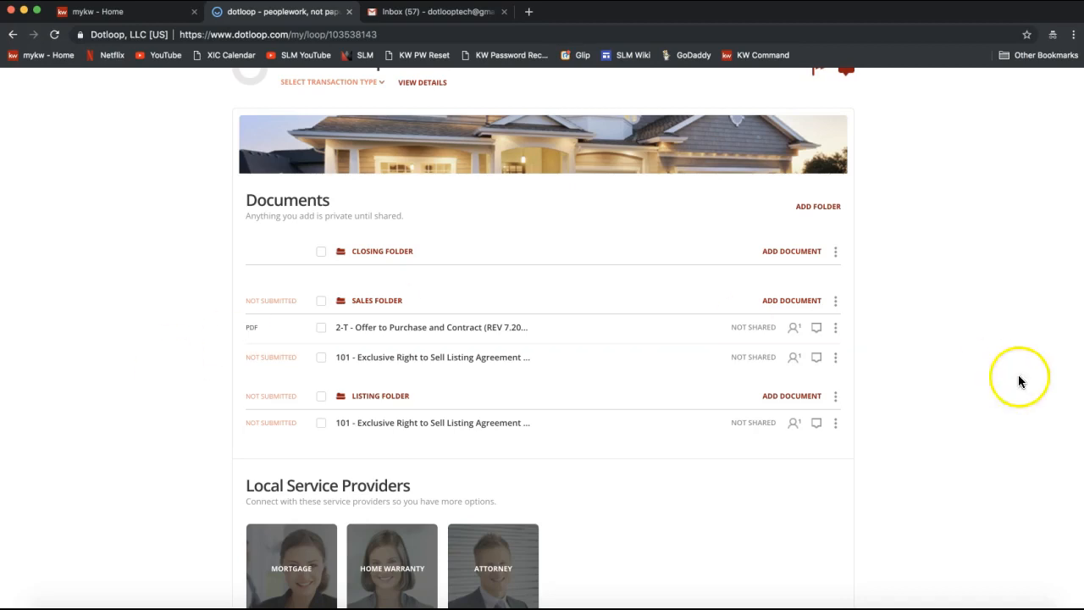
{"action": "left_click", "coordinate": [788, 300]}
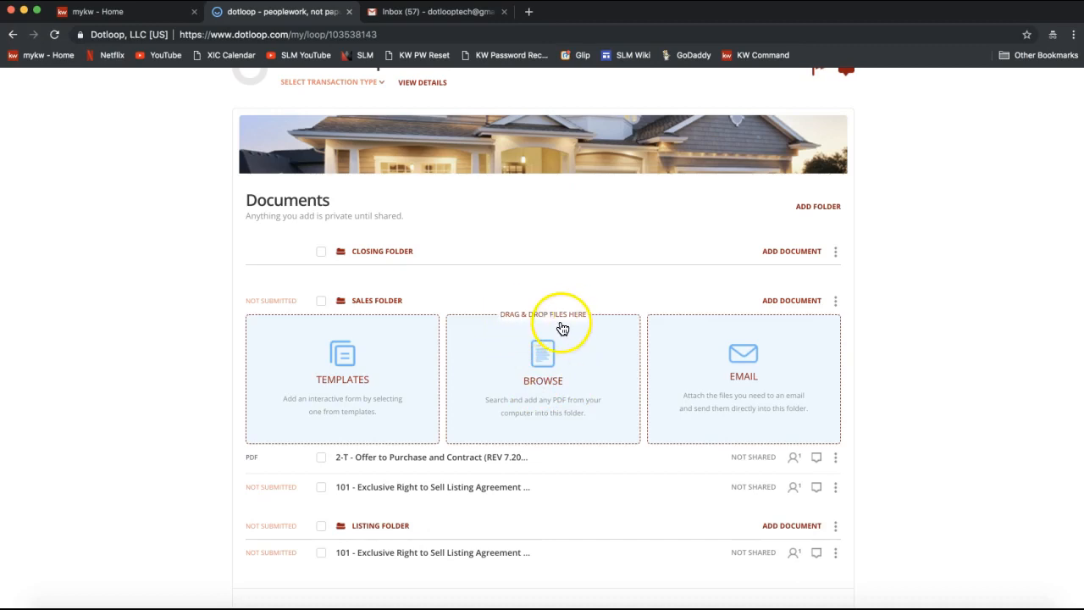
Step: Drag the 2-T Offer to Purchase PDF from Finder's Desktop onto the Sales Folder drop zone
{"action": "left_click", "coordinate": [58, 598]}
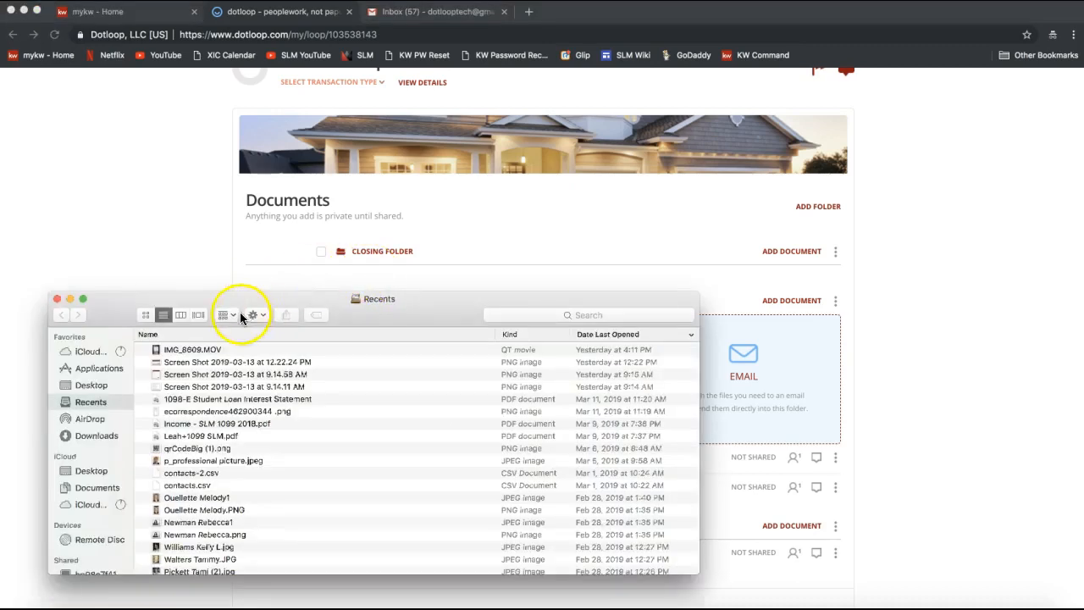
{"action": "left_click_drag", "start_coordinate": [271, 296], "coordinate": [213, 284]}
{"action": "left_click", "coordinate": [42, 423]}
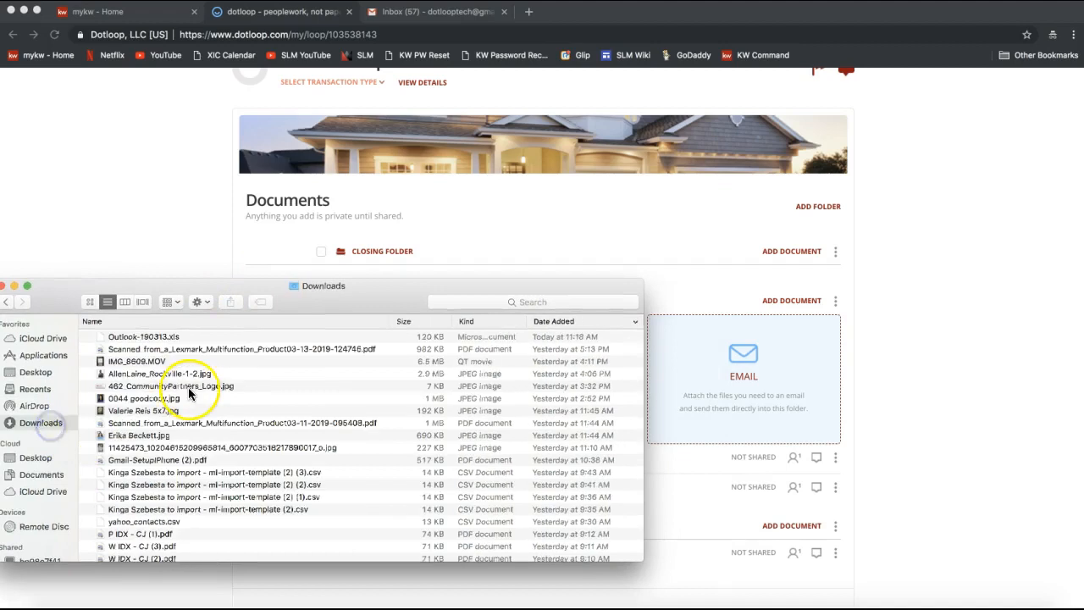
{"action": "left_click", "coordinate": [35, 389]}
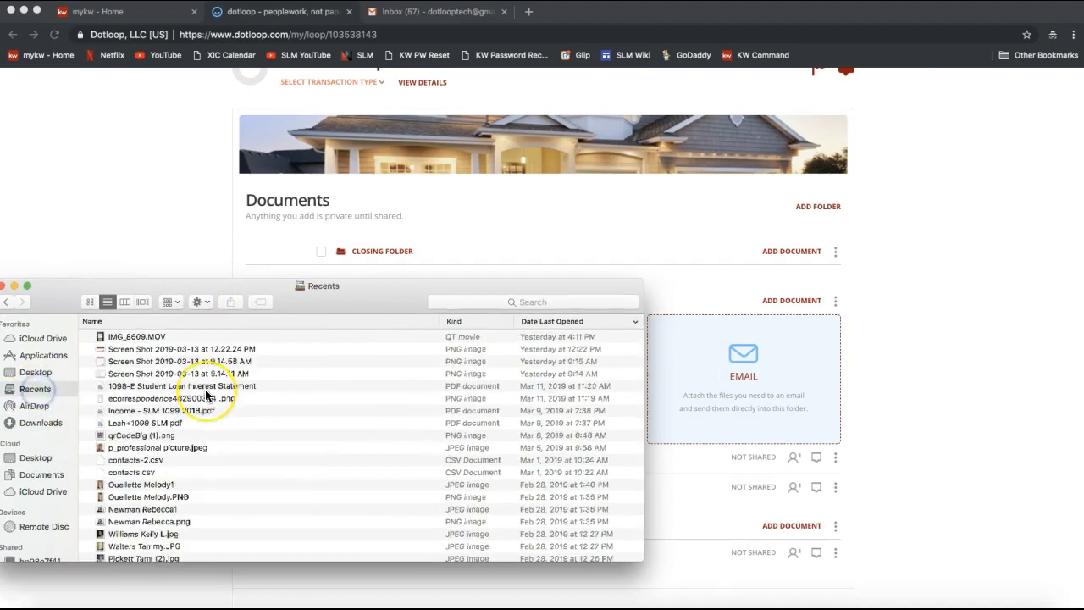
{"action": "left_click", "coordinate": [36, 371]}
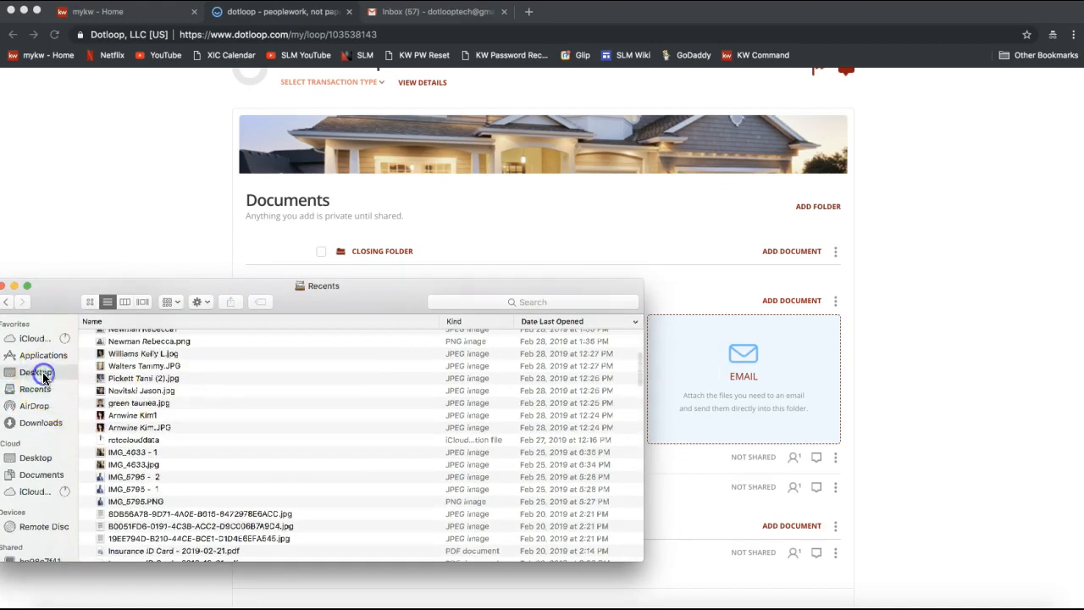
{"action": "scroll", "coordinate": [193, 424], "scroll_direction": "down", "scroll_amount": 15}
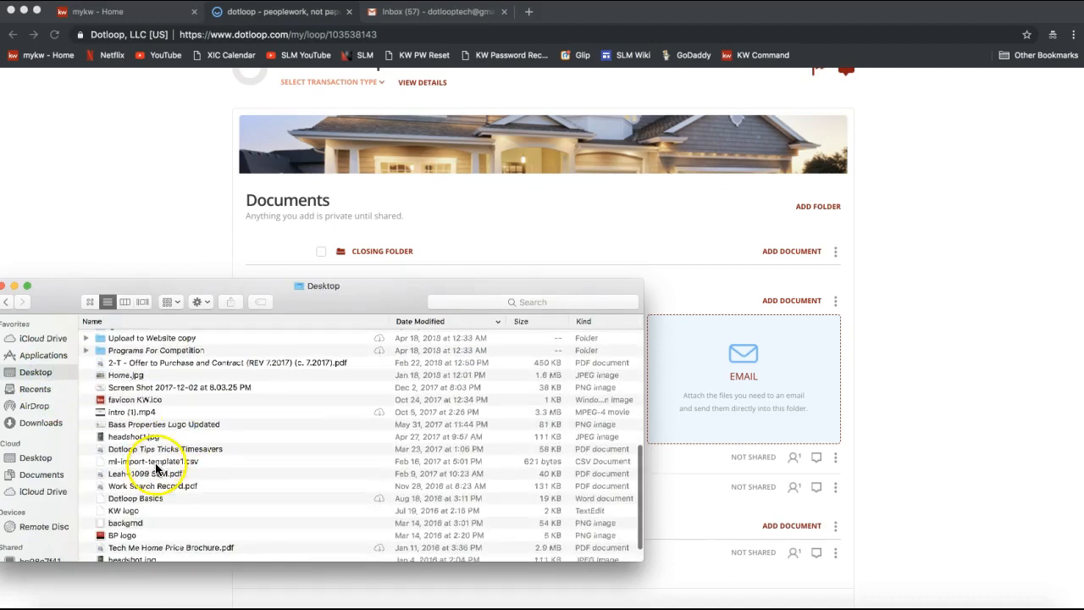
{"action": "left_click", "coordinate": [134, 364]}
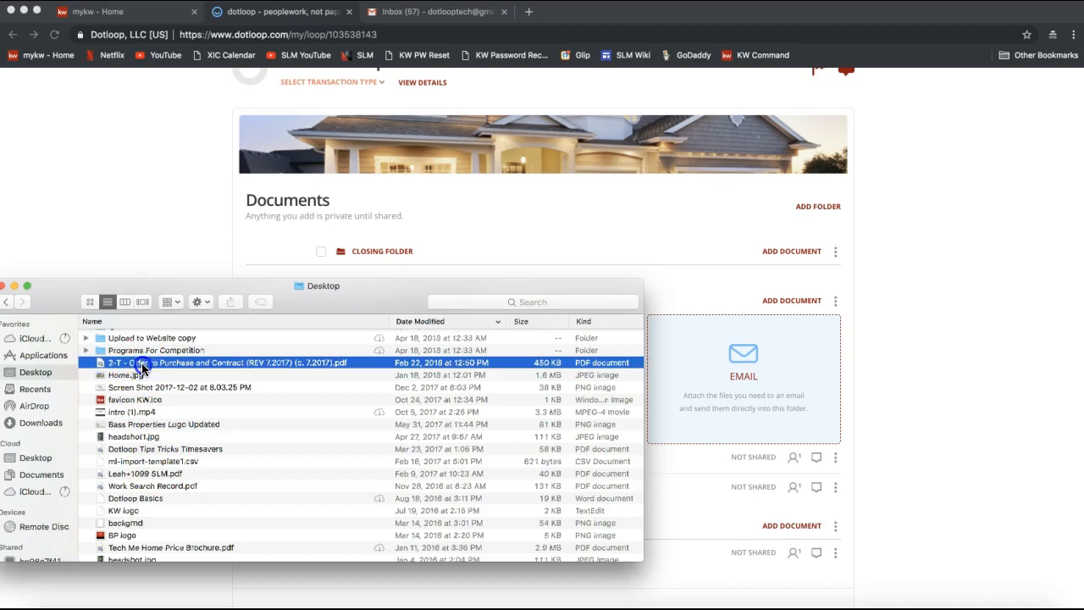
{"action": "left_click_drag", "start_coordinate": [134, 368], "coordinate": [561, 412]}
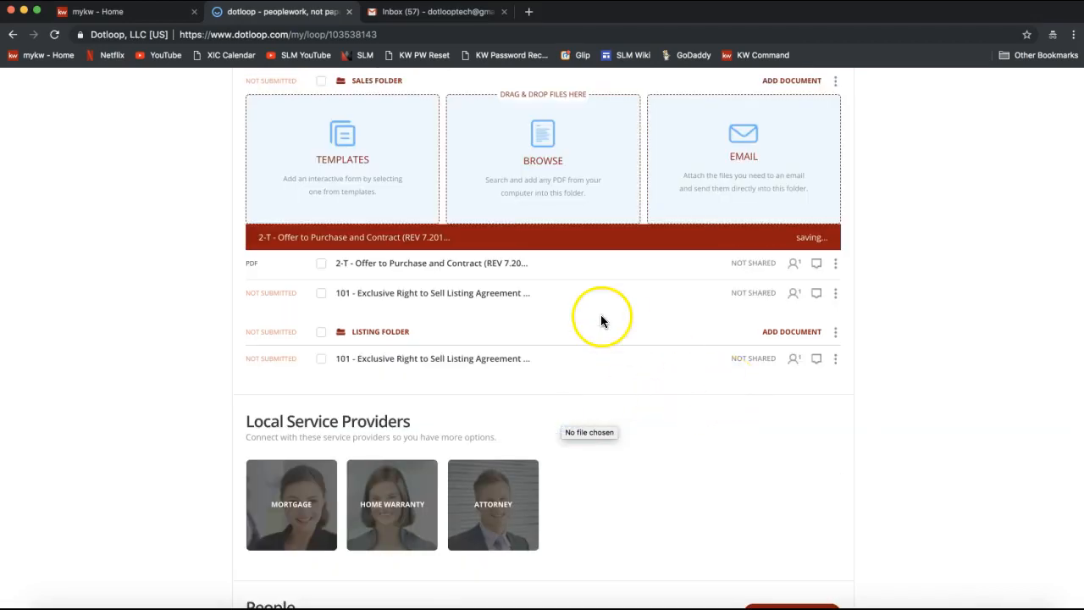
{"action": "left_click", "coordinate": [943, 185]}
{"action": "scroll", "coordinate": [942, 185], "scroll_direction": "up", "scroll_amount": 2}
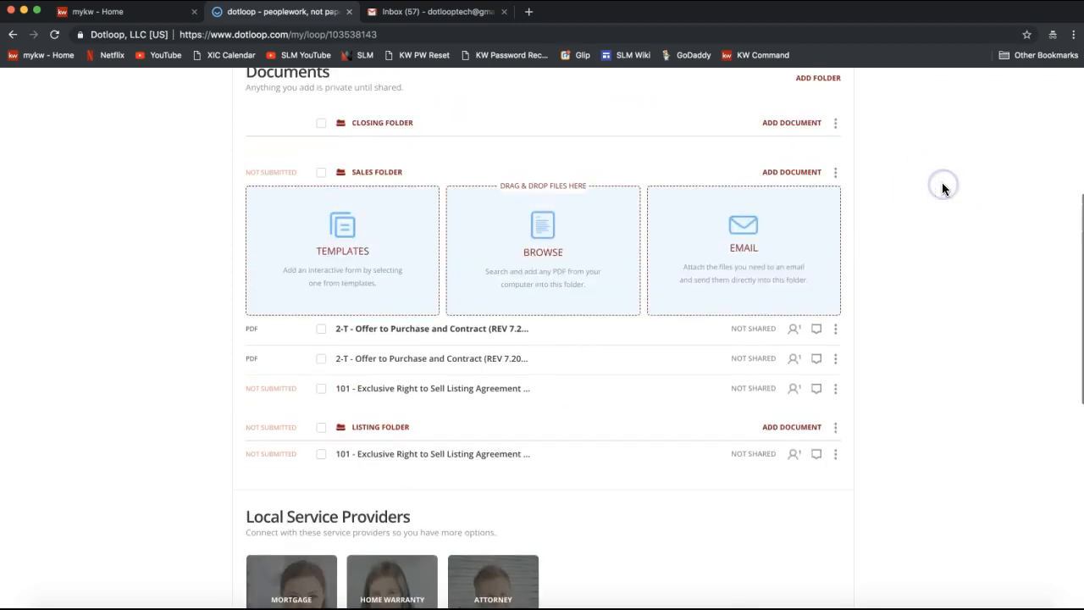
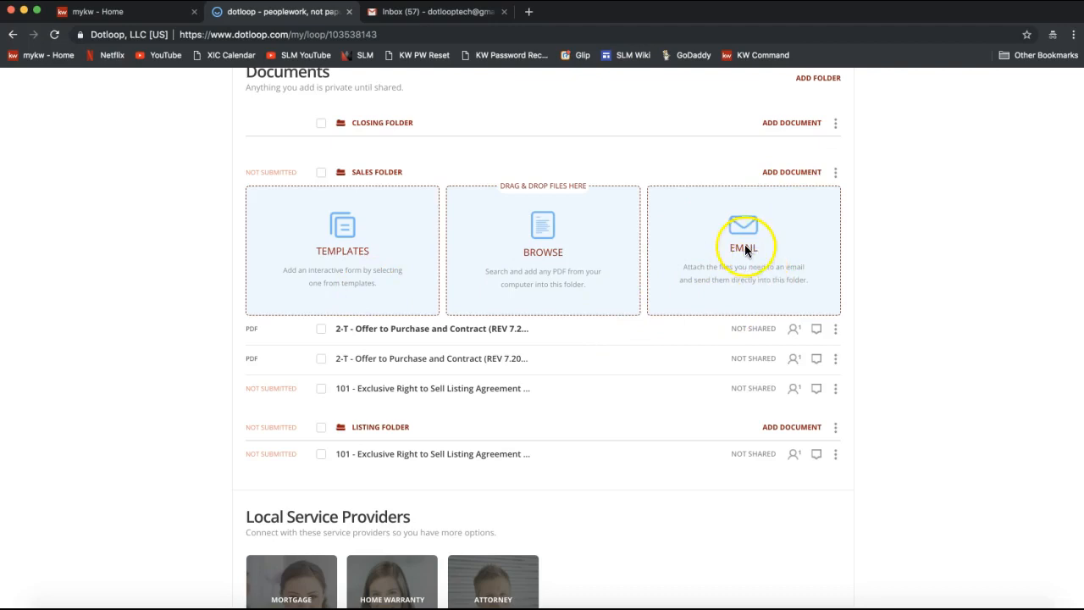
{"action": "left_click", "coordinate": [725, 242]}
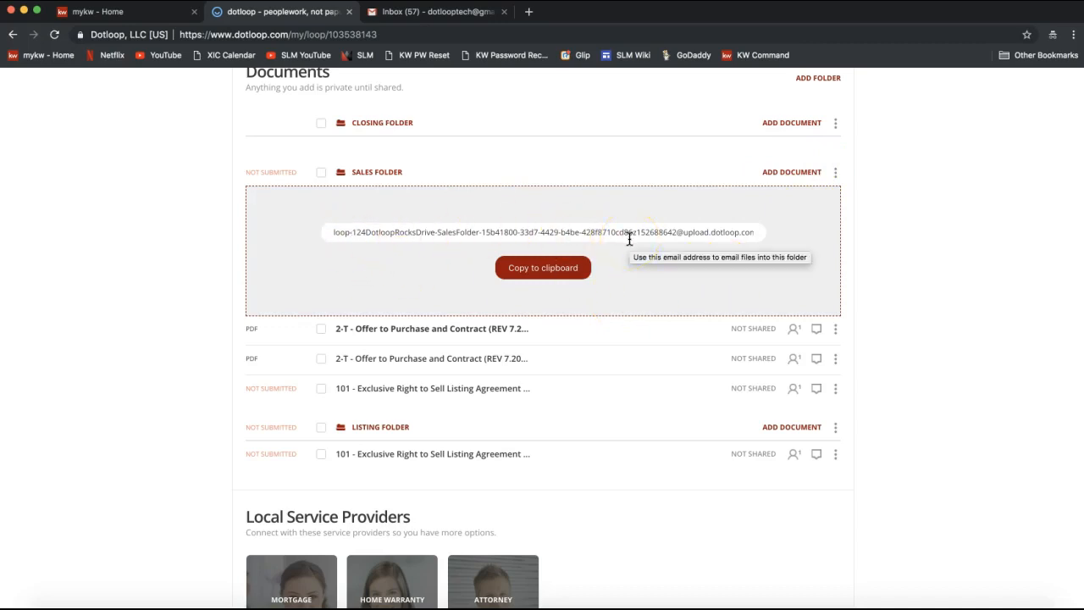
{"action": "left_click", "coordinate": [512, 268]}
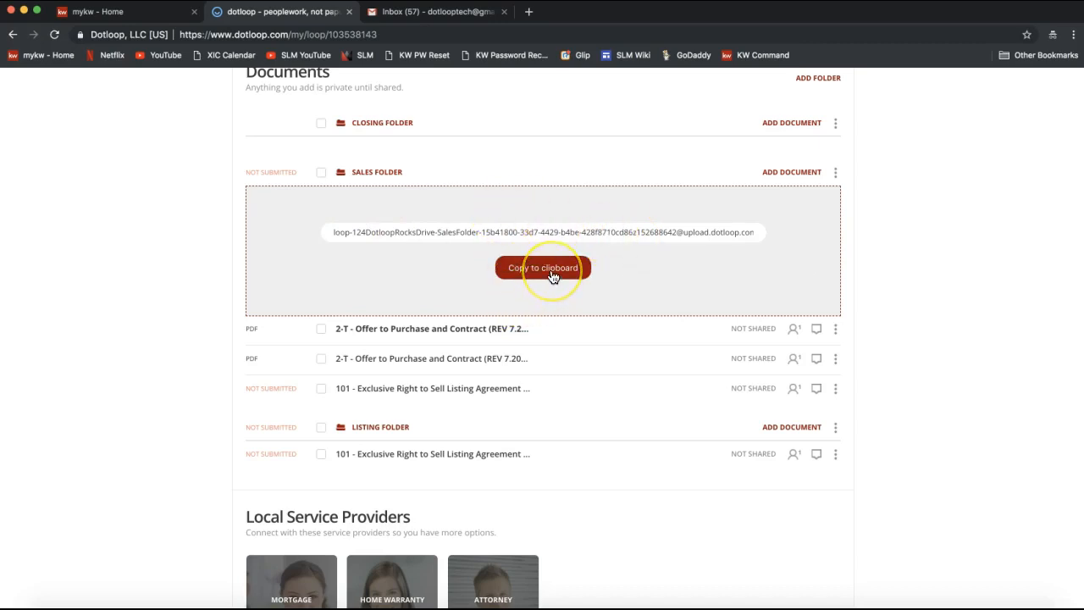
{"action": "left_click", "coordinate": [552, 277]}
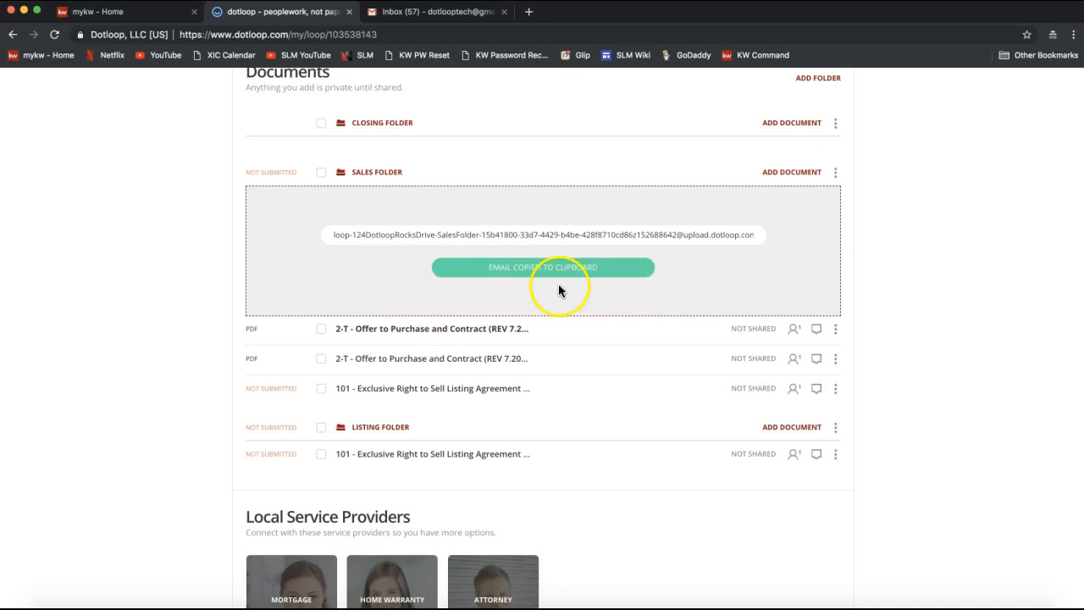
{"action": "left_click", "coordinate": [455, 12]}
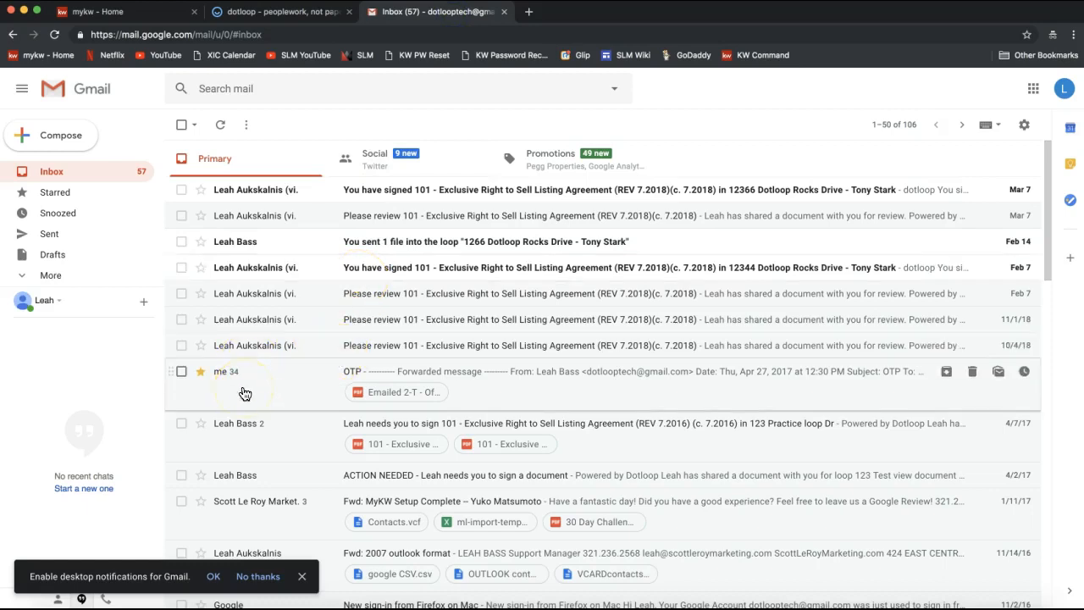
Step: Start a forward of the OTP email carrying its 'Emailed 2-T - Offer to Purchase and Contract' PDF
{"action": "left_click", "coordinate": [243, 391]}
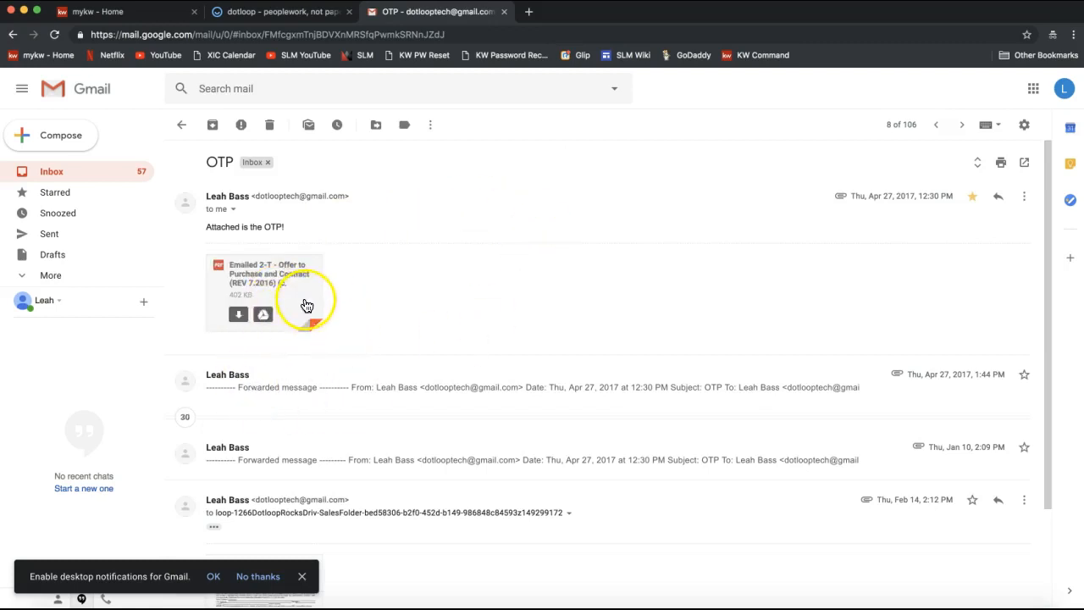
{"action": "scroll", "coordinate": [395, 335], "scroll_direction": "down", "scroll_amount": 1}
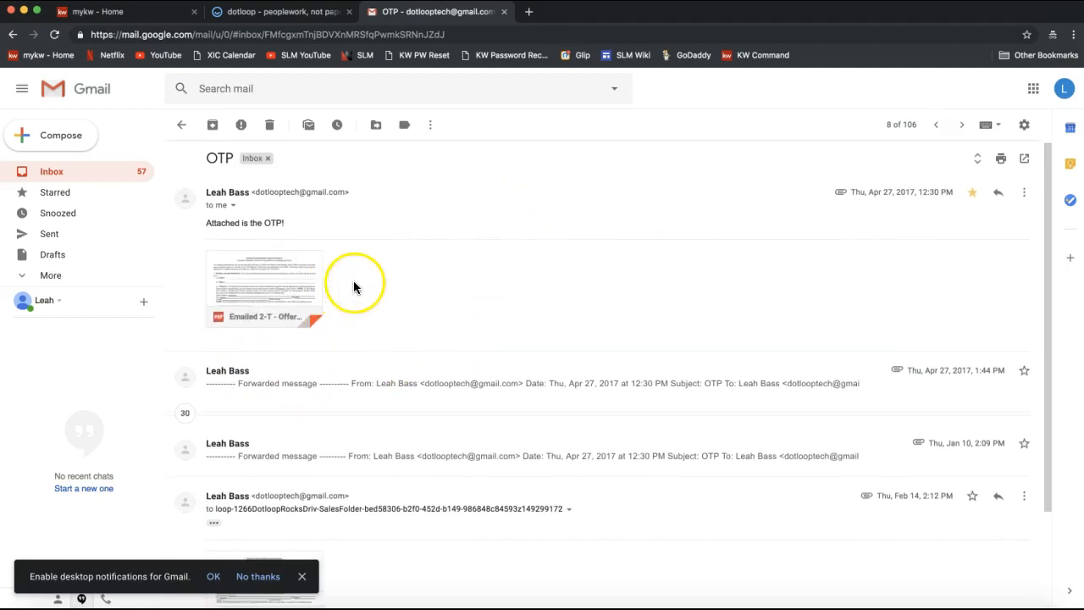
{"action": "mouse_move", "coordinate": [273, 293]}
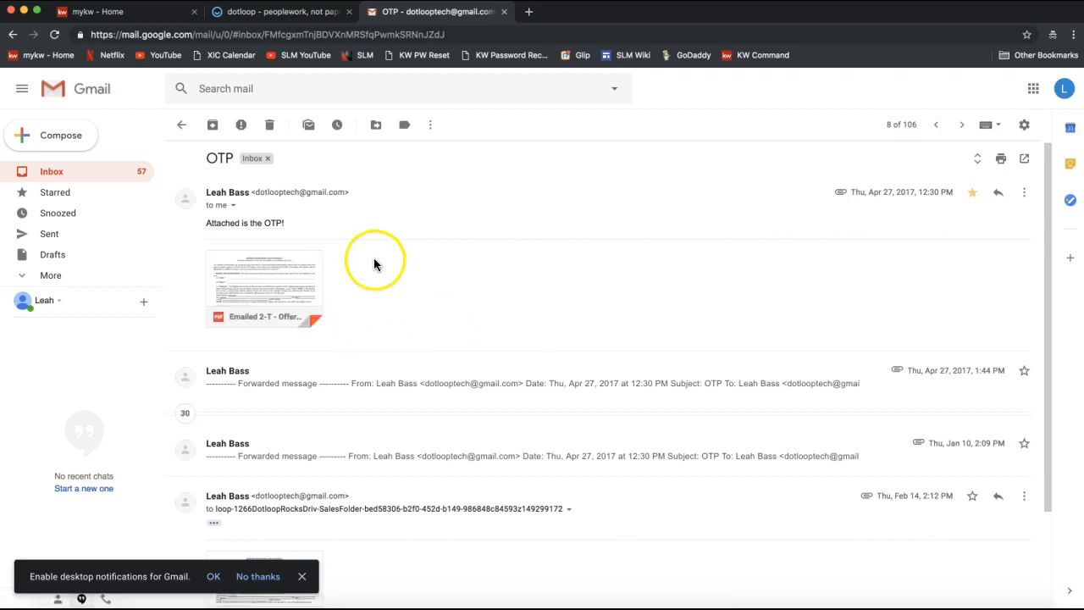
{"action": "scroll", "coordinate": [500, 256], "scroll_direction": "up", "scroll_amount": 1}
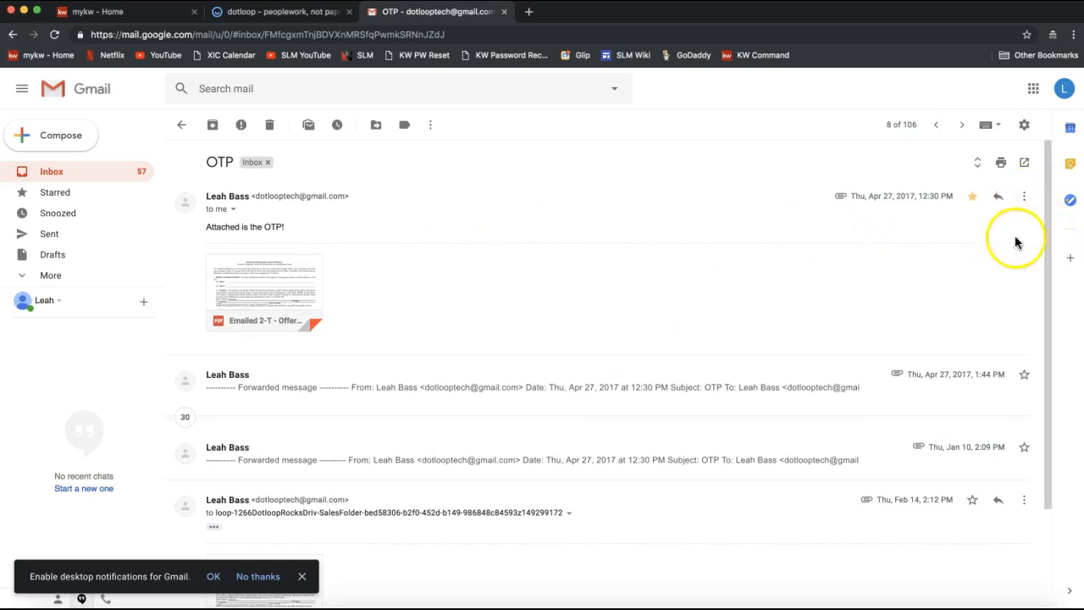
{"action": "left_click", "coordinate": [1025, 200]}
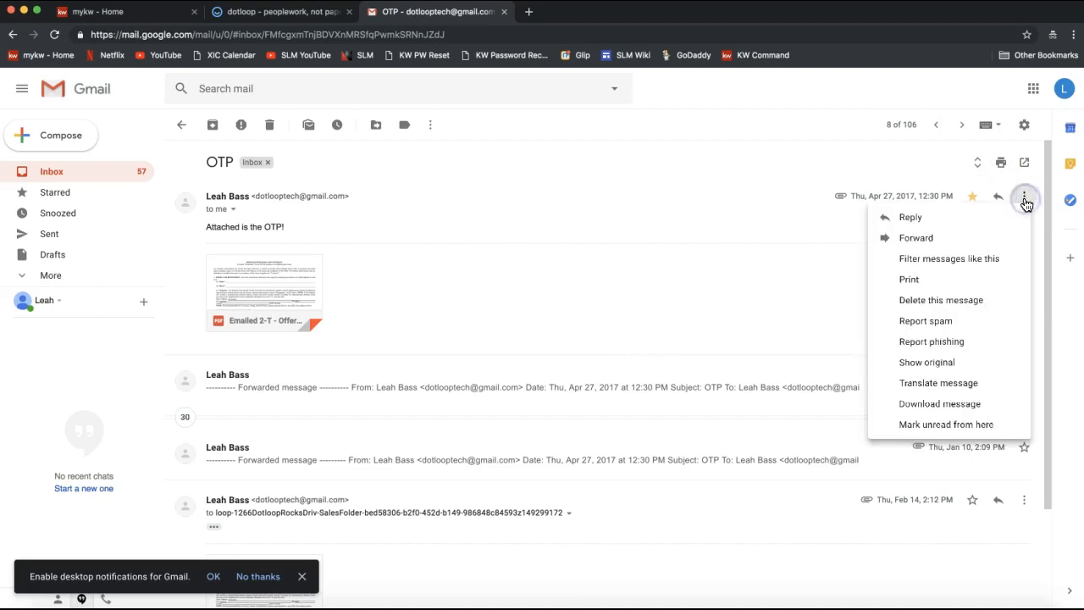
{"action": "left_click", "coordinate": [915, 238]}
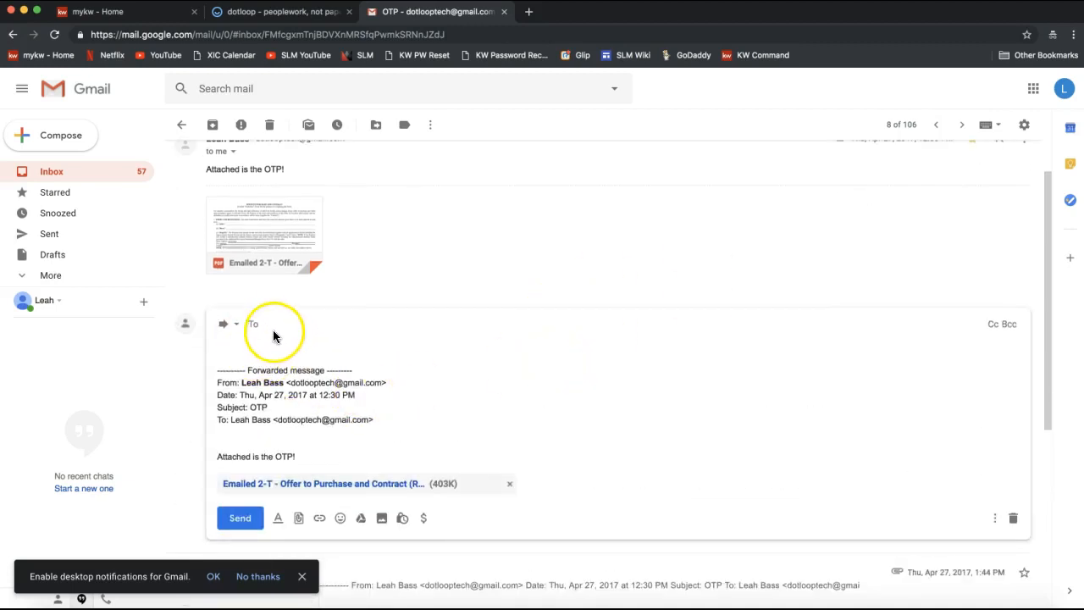
Step: Paste the Sales folder's upload address as the recipient and send the OTP forward
{"action": "right_click", "coordinate": [273, 325]}
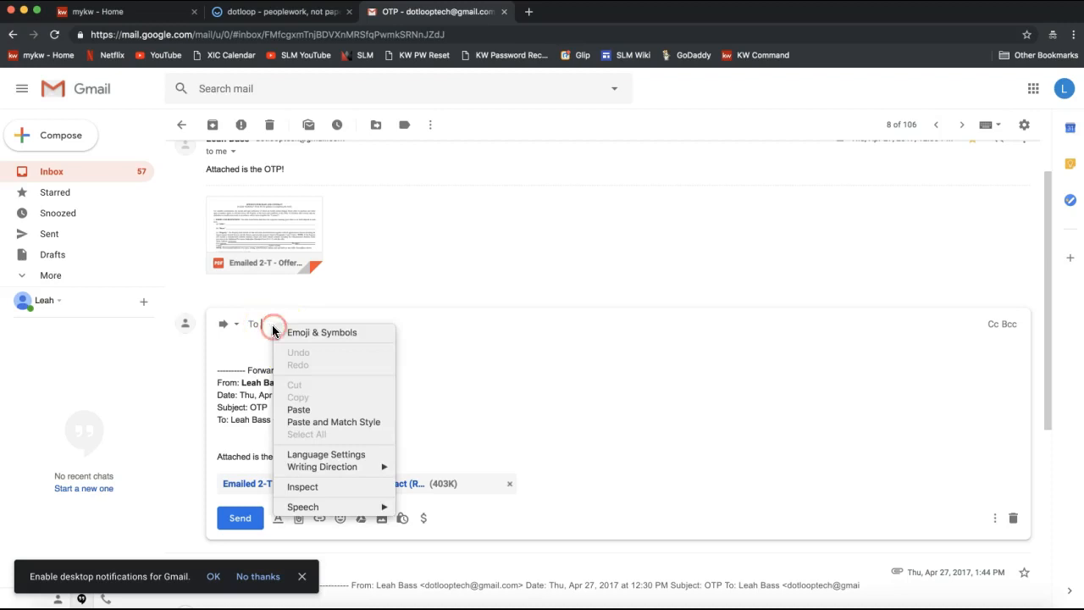
{"action": "left_click", "coordinate": [306, 412]}
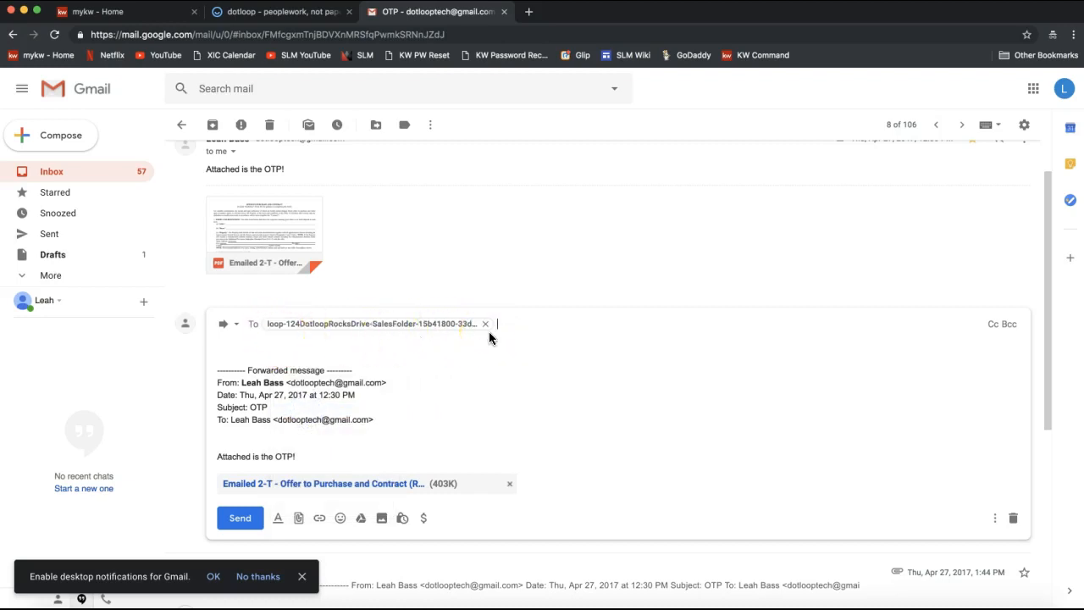
{"action": "scroll", "coordinate": [490, 338], "scroll_direction": "down", "scroll_amount": 1}
{"action": "left_click", "coordinate": [243, 503]}
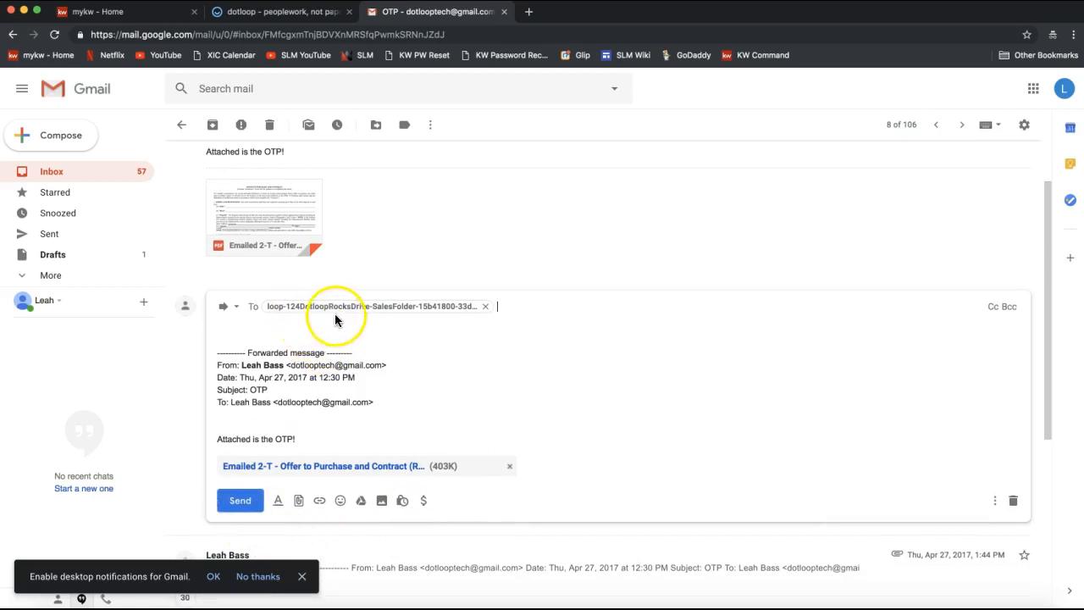
{"action": "right_click", "coordinate": [525, 309]}
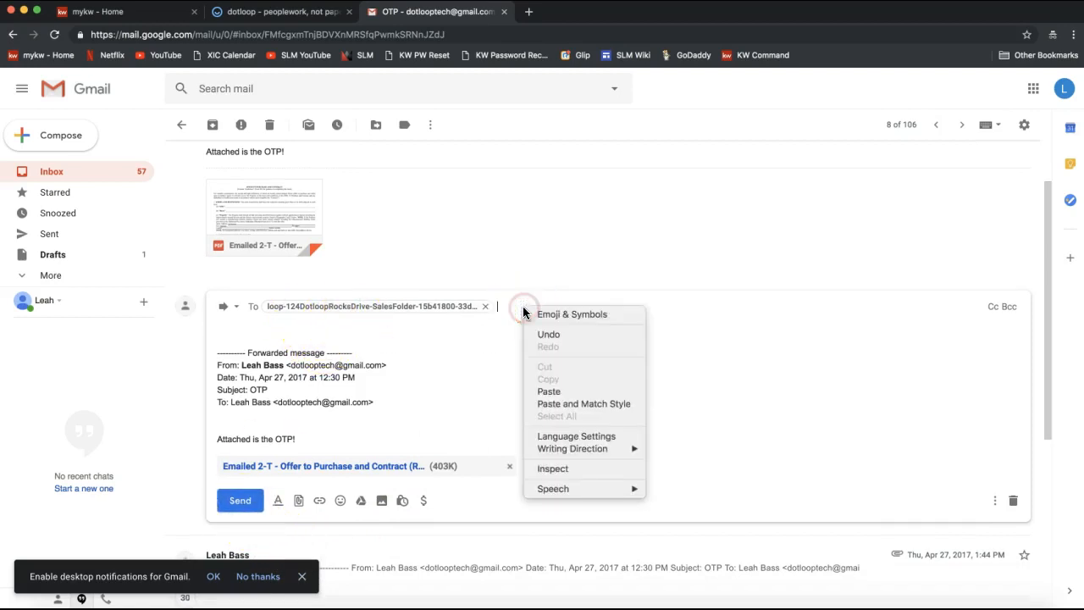
{"action": "left_click", "coordinate": [346, 340]}
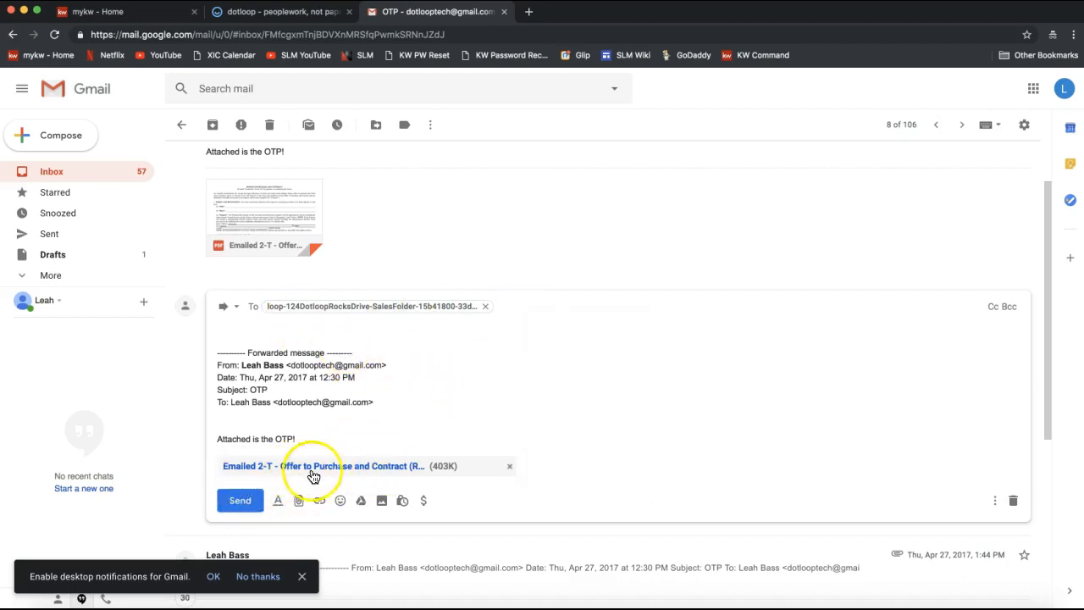
{"action": "left_click", "coordinate": [241, 502]}
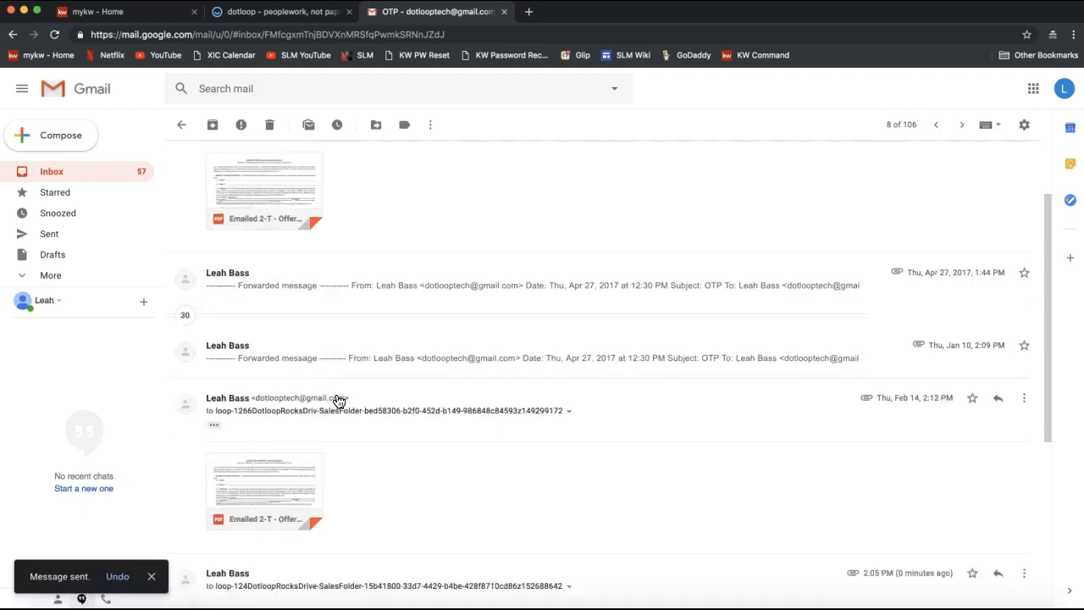
Step: Select the 'Attached is the OTP!' line, then return to the dotloop loop page
{"action": "scroll", "coordinate": [339, 400], "scroll_direction": "up", "scroll_amount": 5}
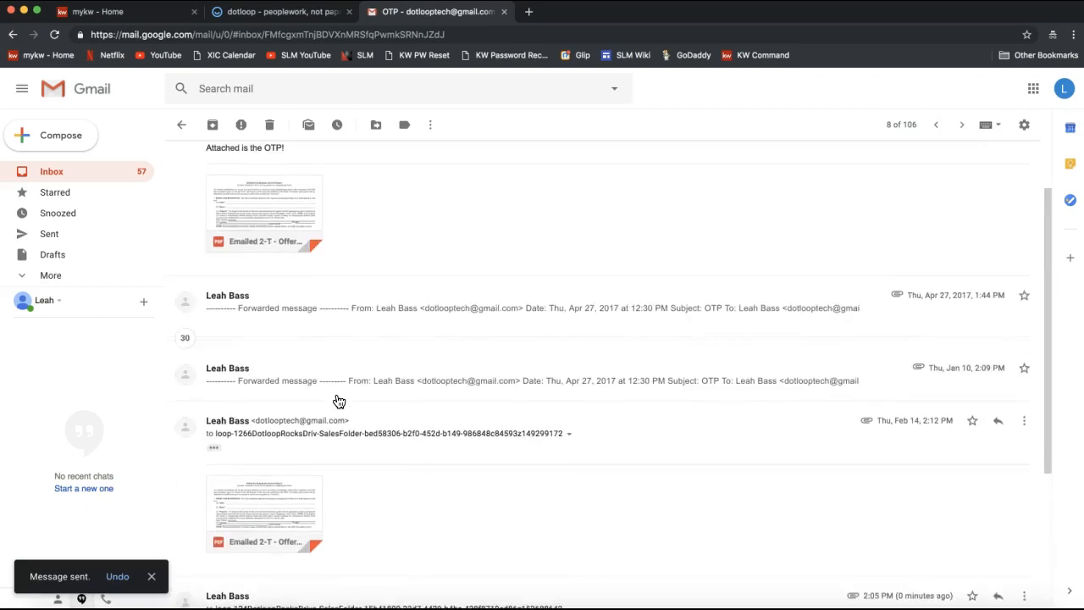
{"action": "left_click", "coordinate": [306, 248]}
{"action": "triple_click", "coordinate": [243, 227]}
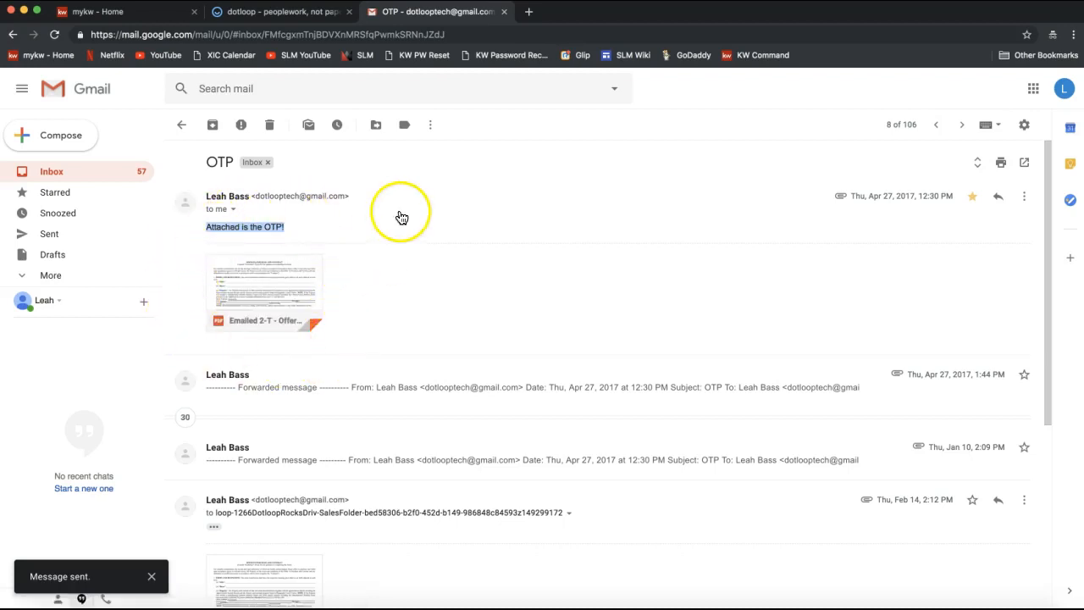
{"action": "left_click", "coordinate": [303, 17]}
{"action": "left_click", "coordinate": [113, 370]}
Step: Reload the loop so the emailed '2-T - Offer to Purchase and Contract' PDF shows in Sales
{"action": "scroll", "coordinate": [113, 370], "scroll_direction": "up", "scroll_amount": 3}
{"action": "scroll", "coordinate": [113, 368], "scroll_direction": "up", "scroll_amount": 2}
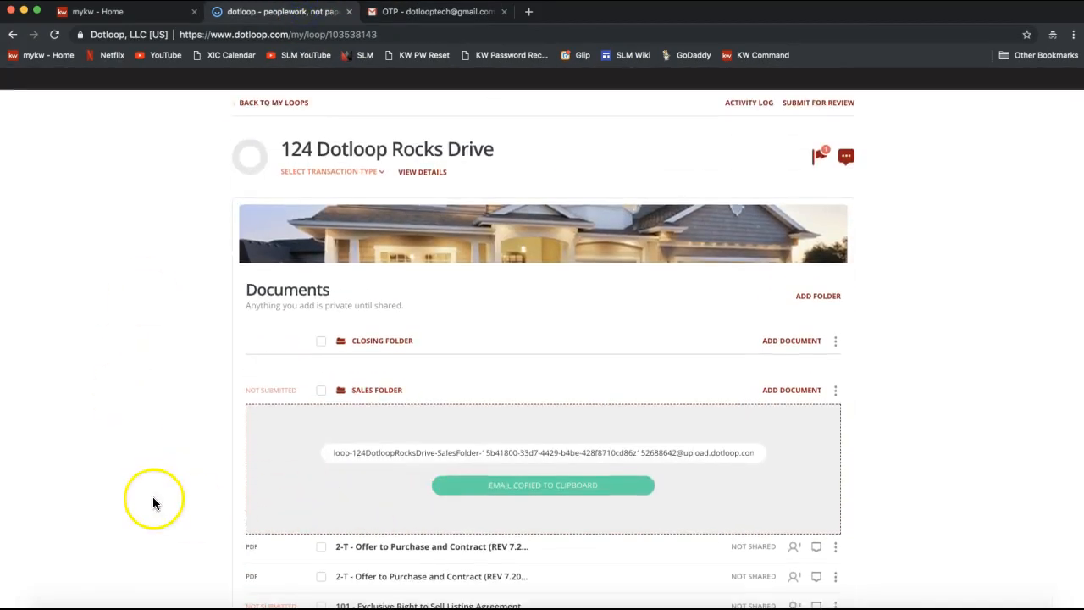
{"action": "scroll", "coordinate": [152, 502], "scroll_direction": "down", "scroll_amount": 2}
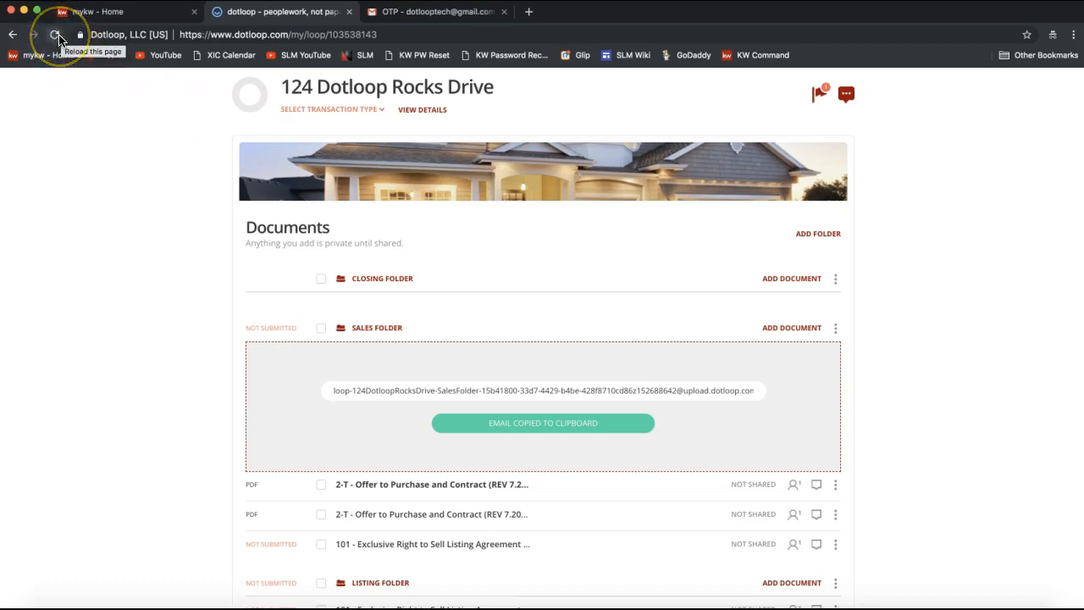
{"action": "left_click", "coordinate": [12, 36]}
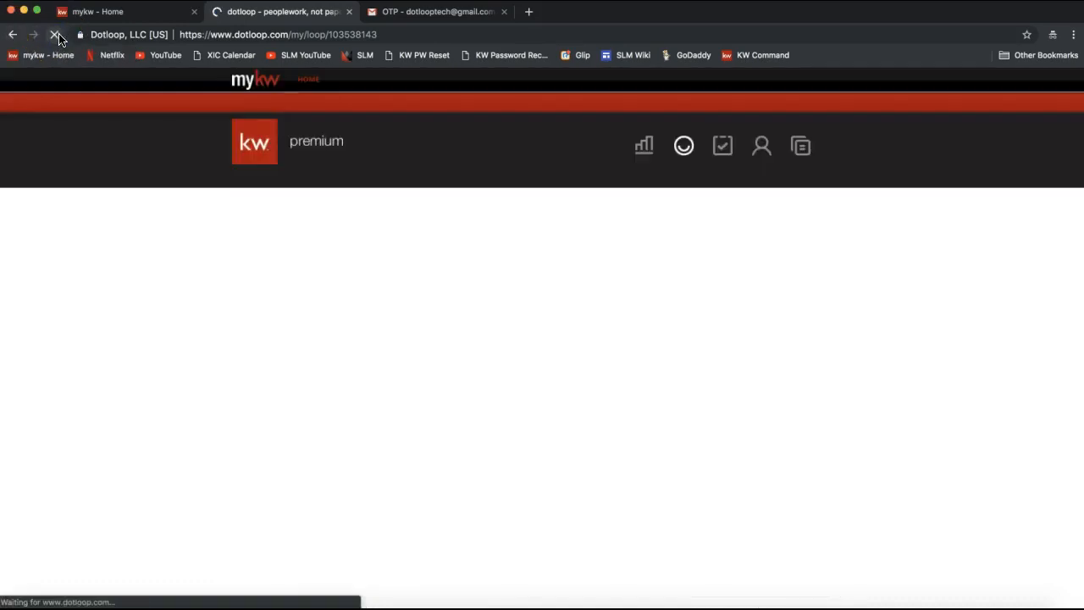
{"action": "scroll", "coordinate": [191, 260], "scroll_direction": "down", "scroll_amount": 1}
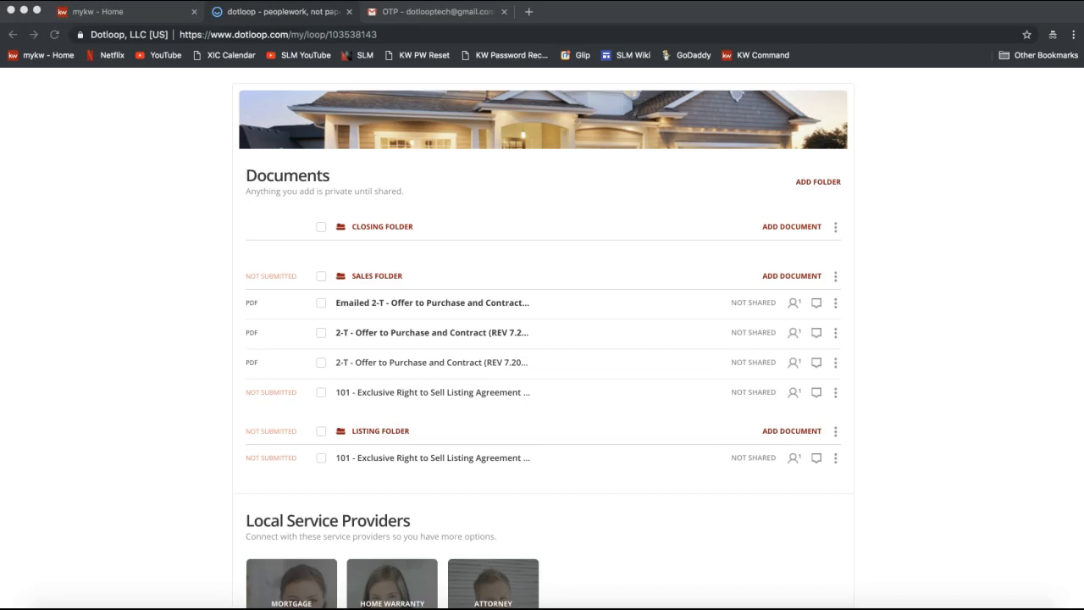
Step: Paste and send the Email Into Dotloop video link to everyone in the join.me chat
{"action": "left_click", "coordinate": [978, 607]}
{"action": "left_click", "coordinate": [508, 35]}
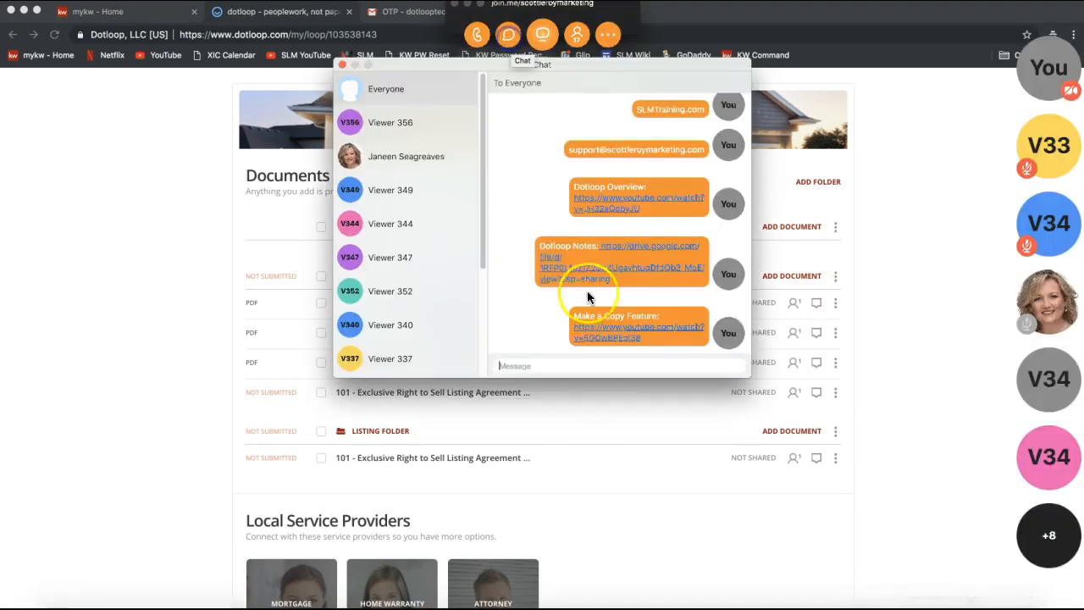
{"action": "type", "text": "Email Into Dotloop: https://www.youtube.com/watch?v=kwcAEsyKG-o"}
{"action": "key", "text": "Return"}
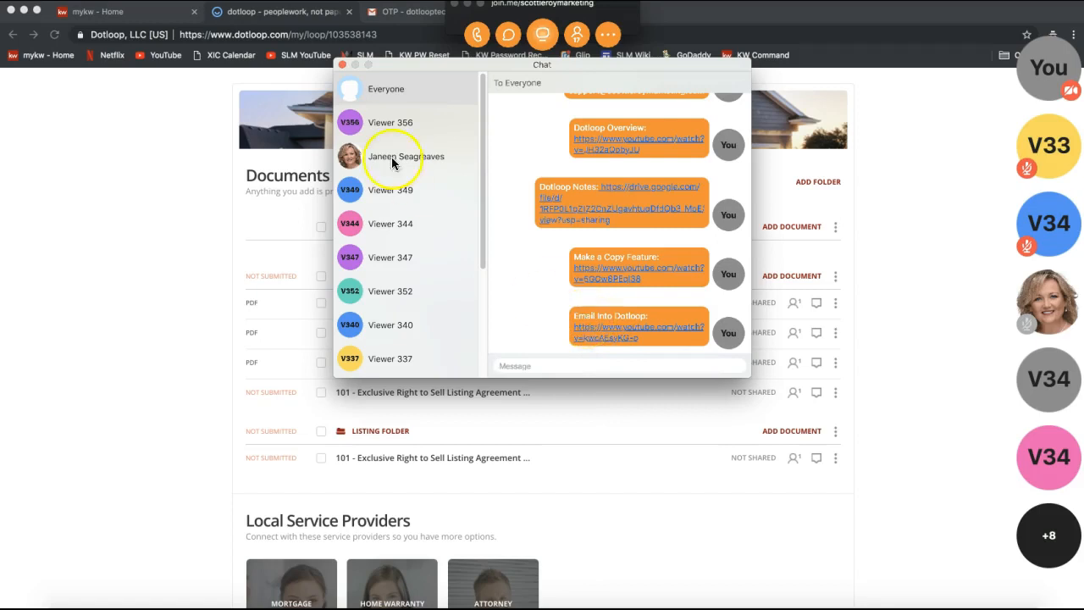
{"action": "left_click", "coordinate": [342, 66]}
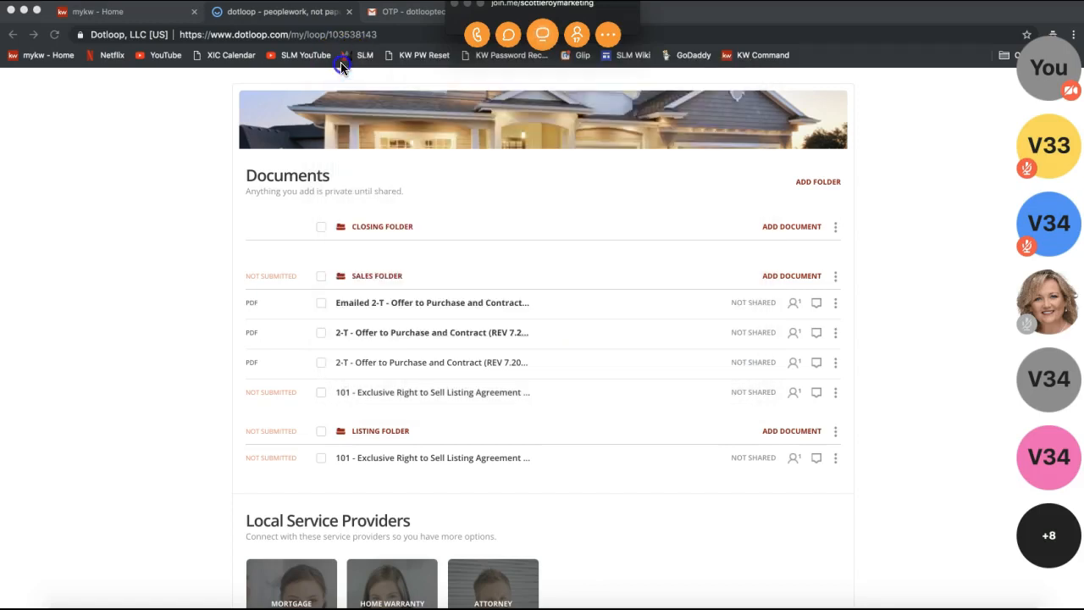
{"action": "left_click", "coordinate": [468, 7]}
{"action": "scroll", "coordinate": [854, 206], "scroll_direction": "up", "scroll_amount": 3}
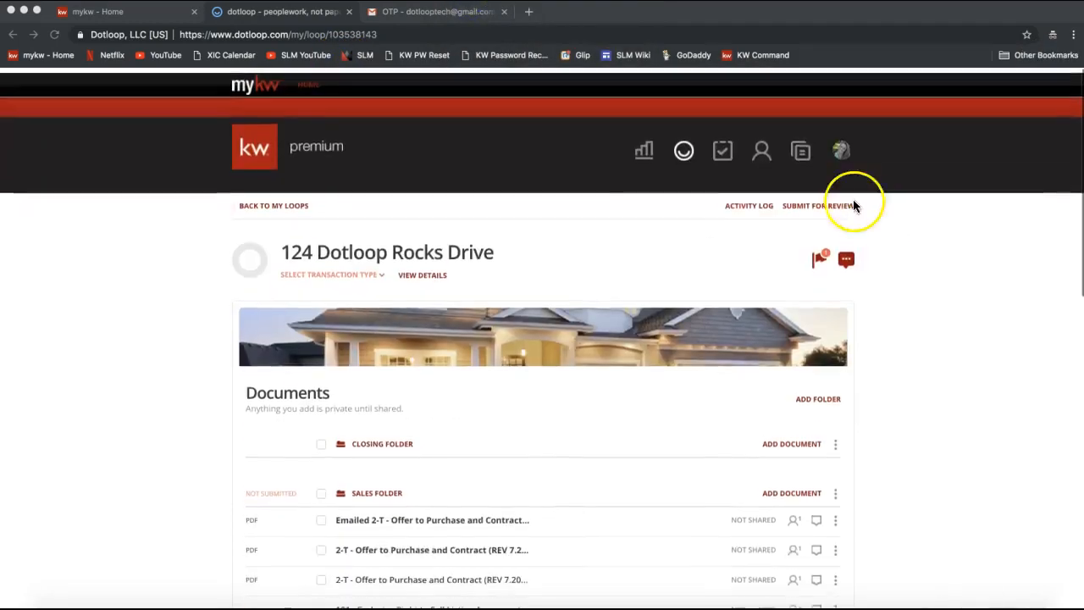
{"action": "left_click", "coordinate": [911, 223]}
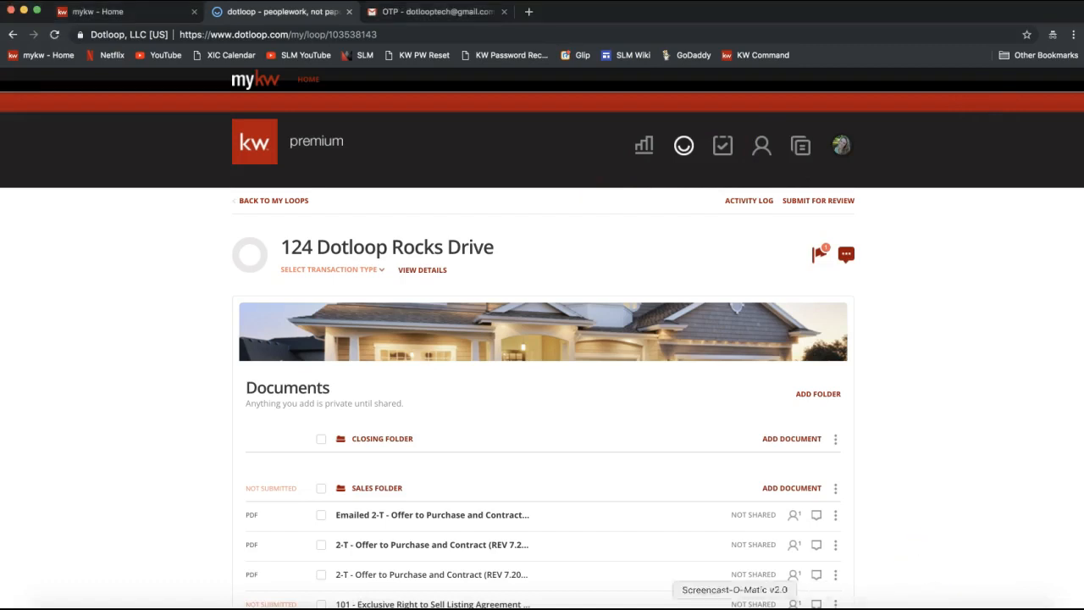
Step: Paste and send the Form Templates video link to everyone in the join.me chat
{"action": "left_click", "coordinate": [692, 605]}
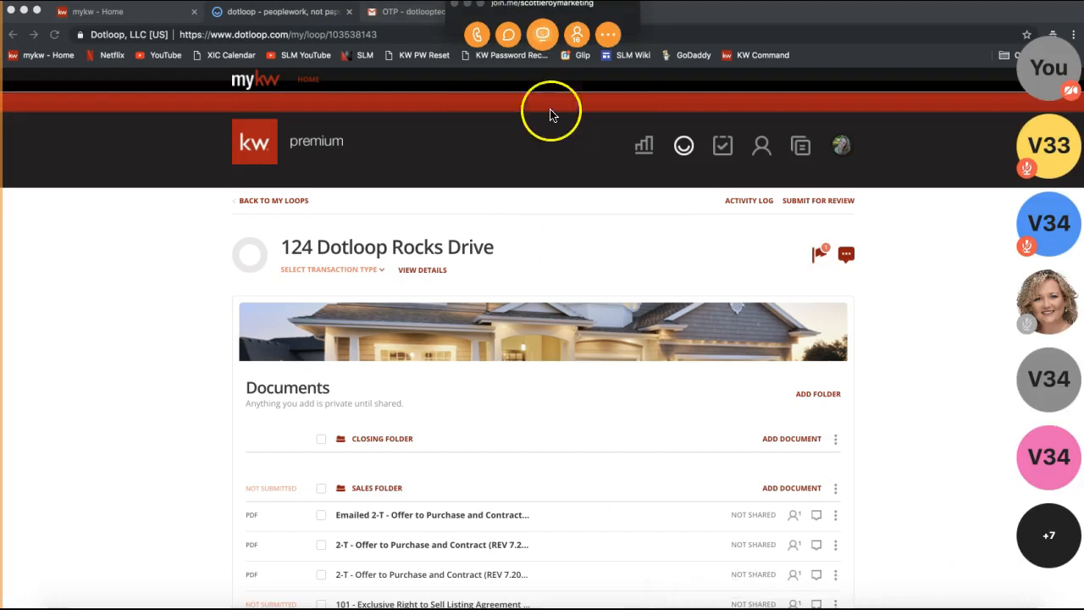
{"action": "left_click", "coordinate": [508, 38]}
{"action": "left_click", "coordinate": [581, 358]}
{"action": "type", "text": "Form Templates: https://www.youtube.com/watch?v=d5N1TFw6LVE"}
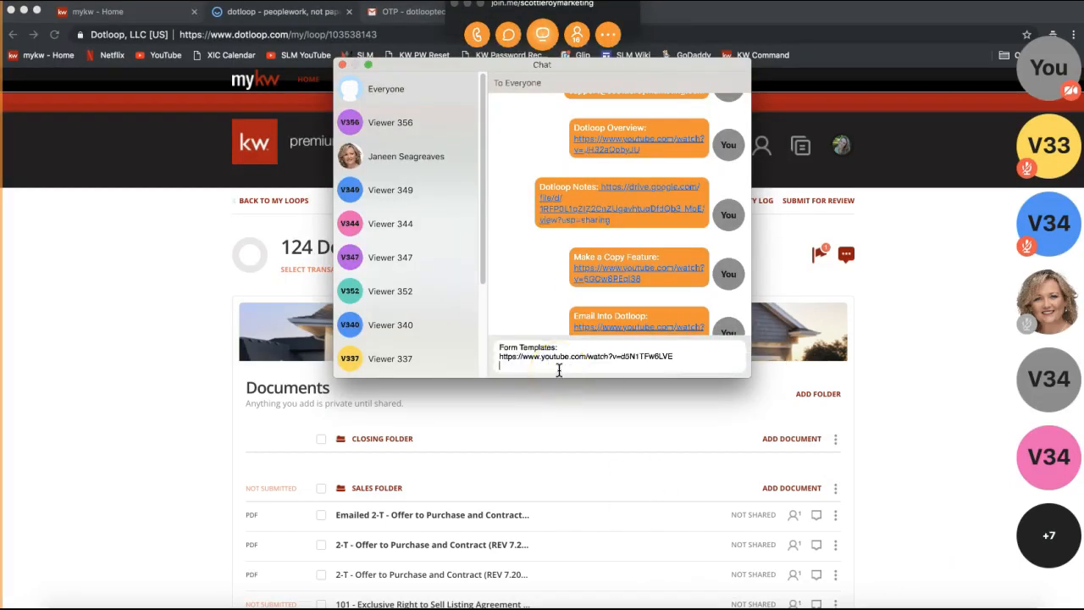
{"action": "key", "text": "Return"}
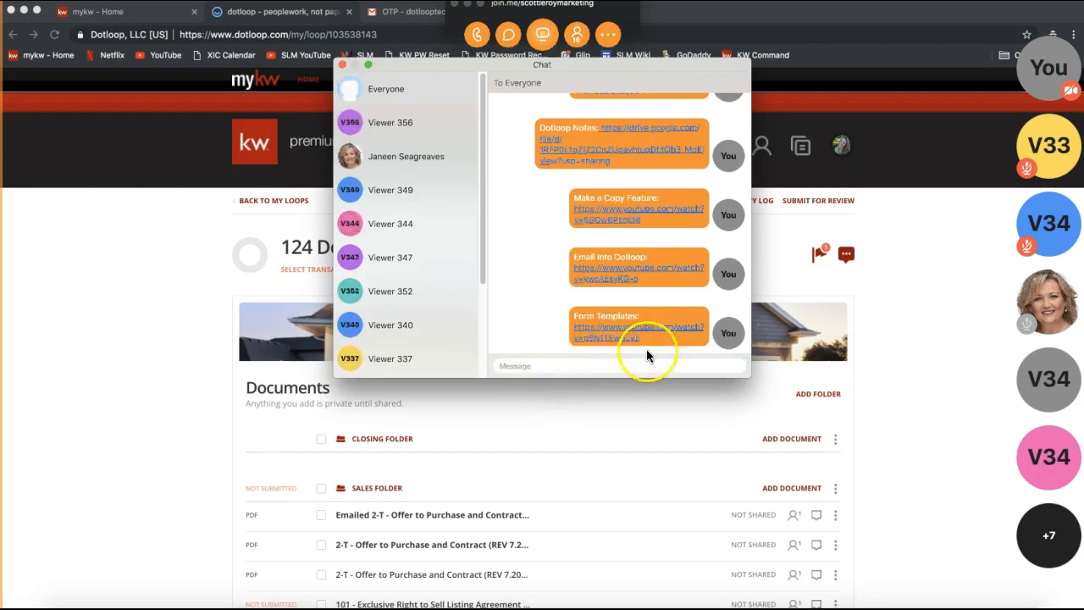
{"action": "left_click", "coordinate": [342, 66]}
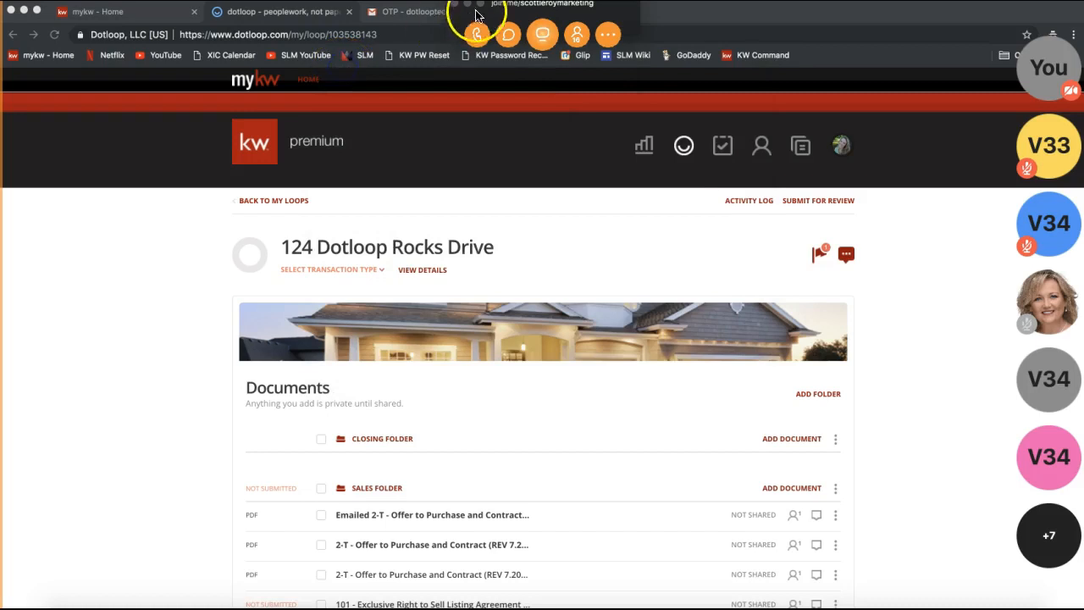